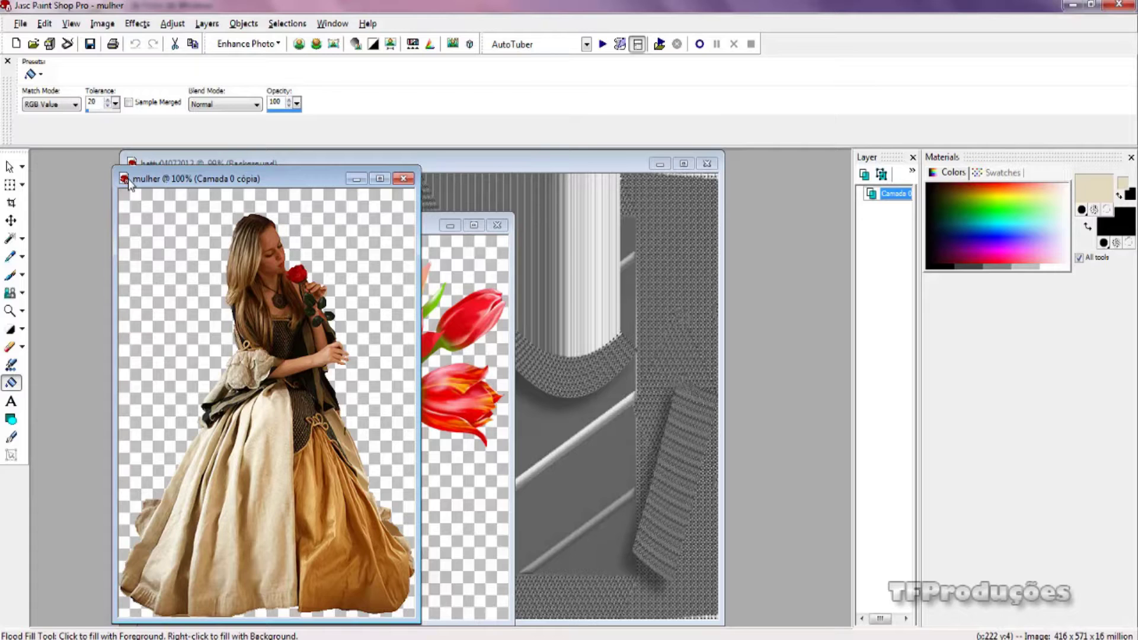
pyautogui.click(11, 166)
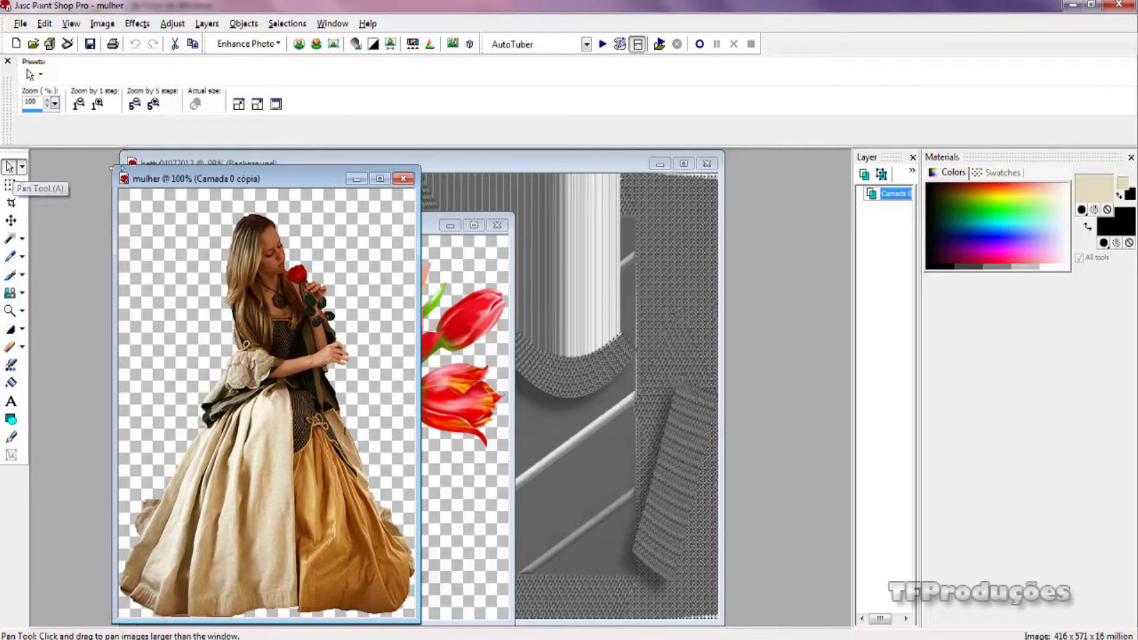
pyautogui.click(21, 24)
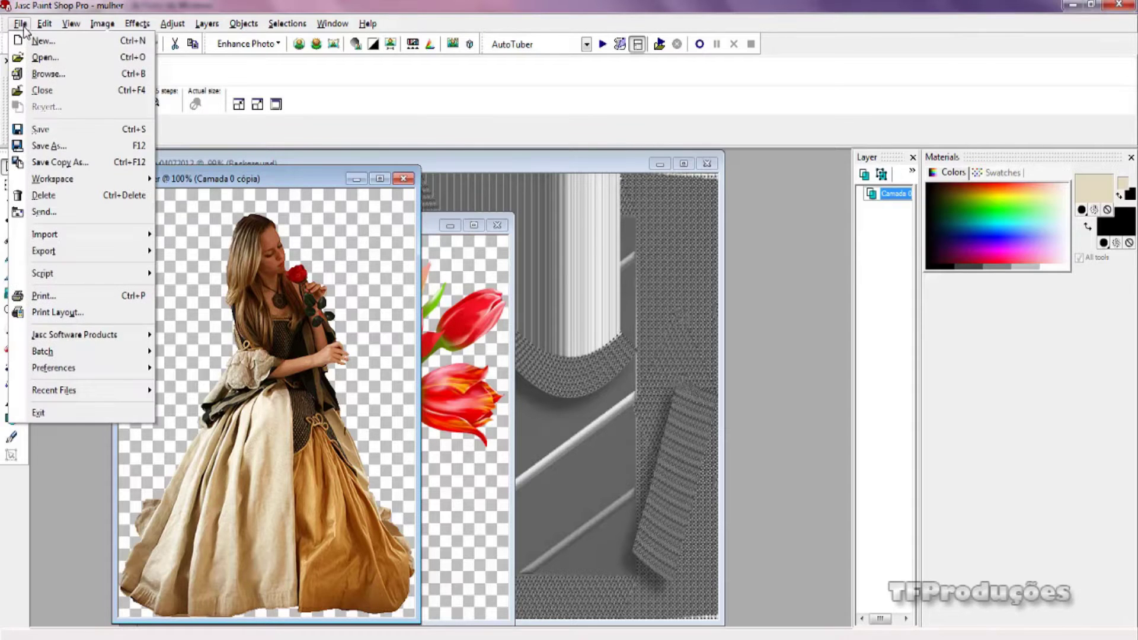
pyautogui.click(44, 57)
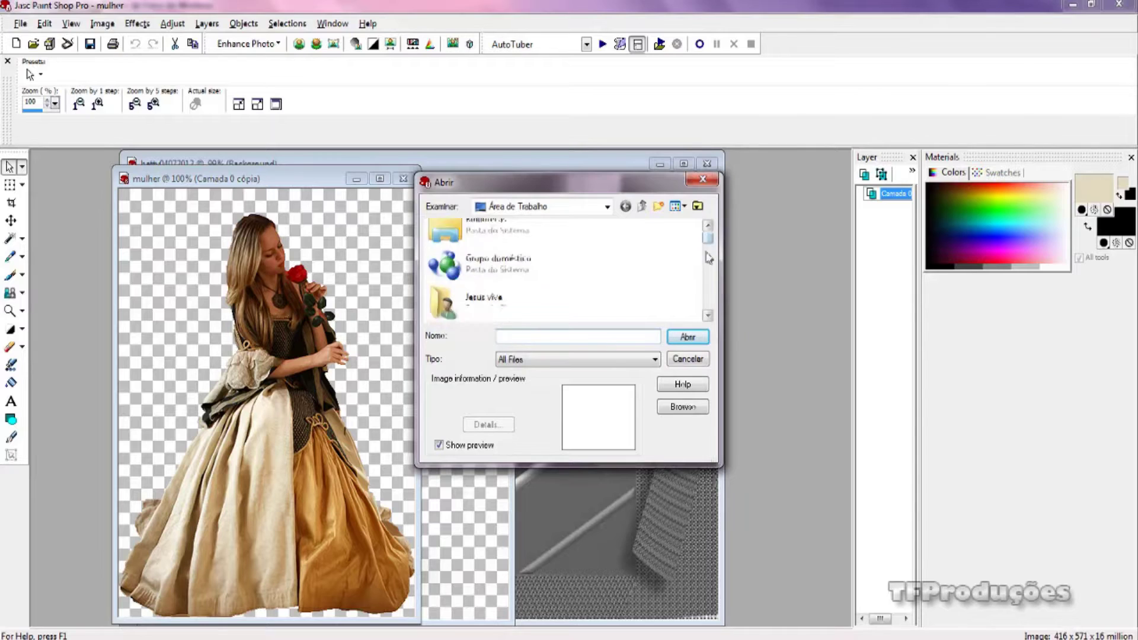
pyautogui.scroll(-5, 682, 267)
pyautogui.click(509, 249)
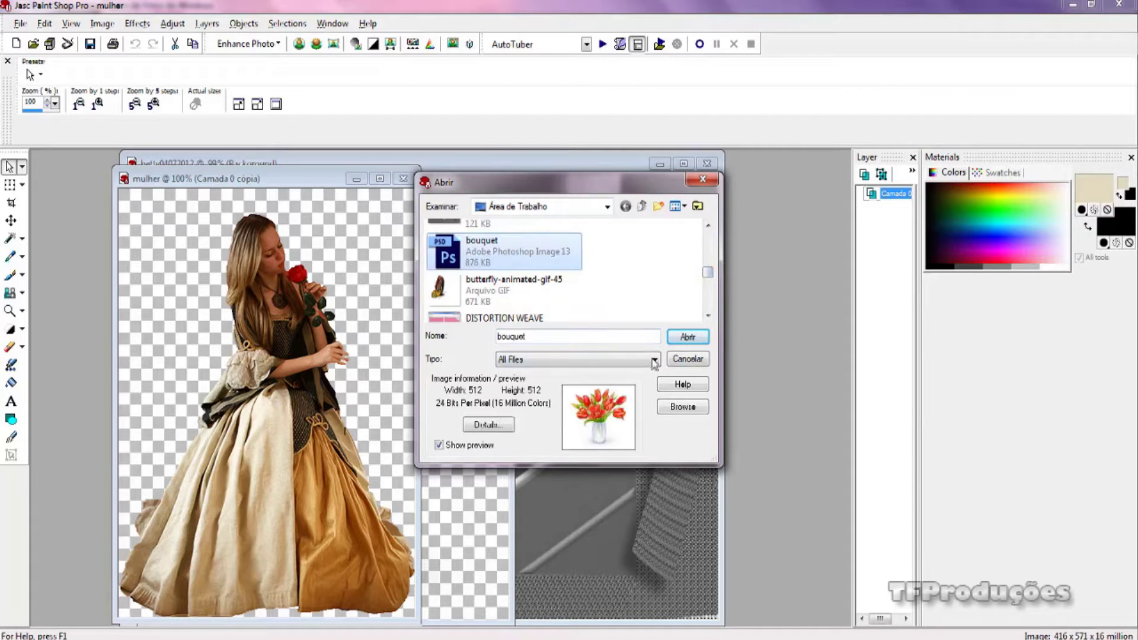
pyautogui.press('Return')
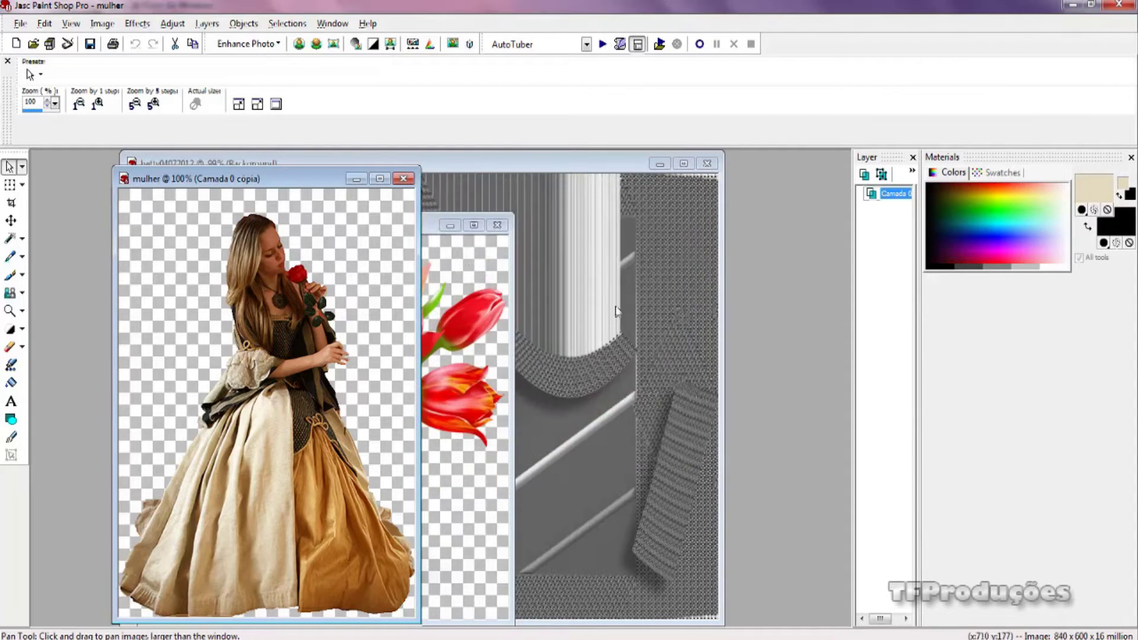
# Create a new 800 x 600 pixel transparent raster image at 200 pixels/inch with 16 million colors.
pyautogui.click(472, 196)
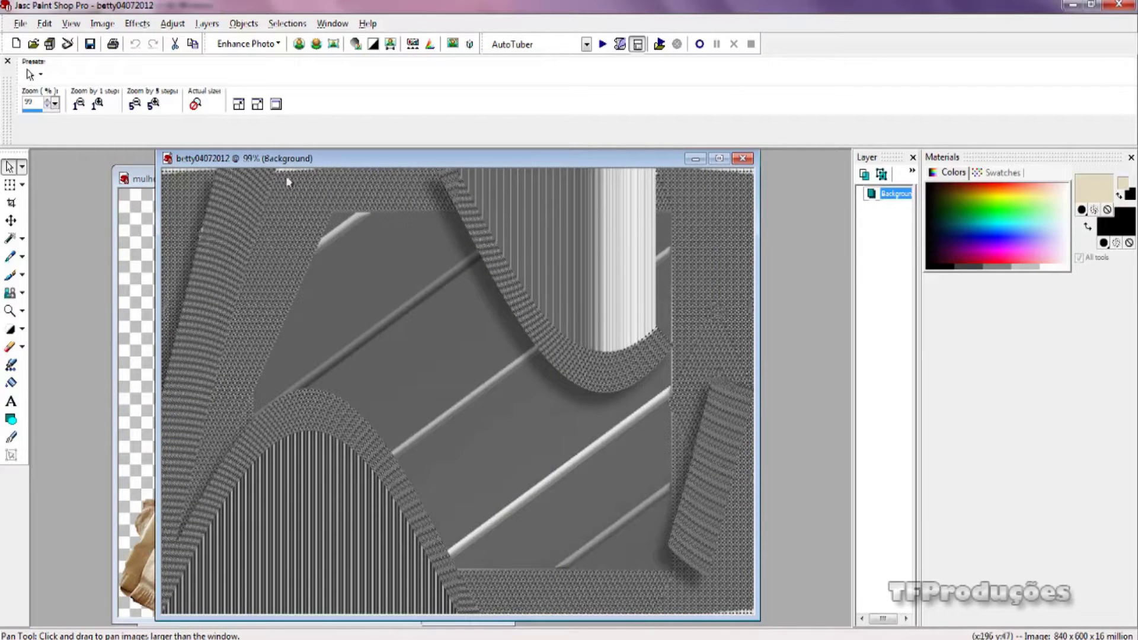
pyautogui.click(16, 44)
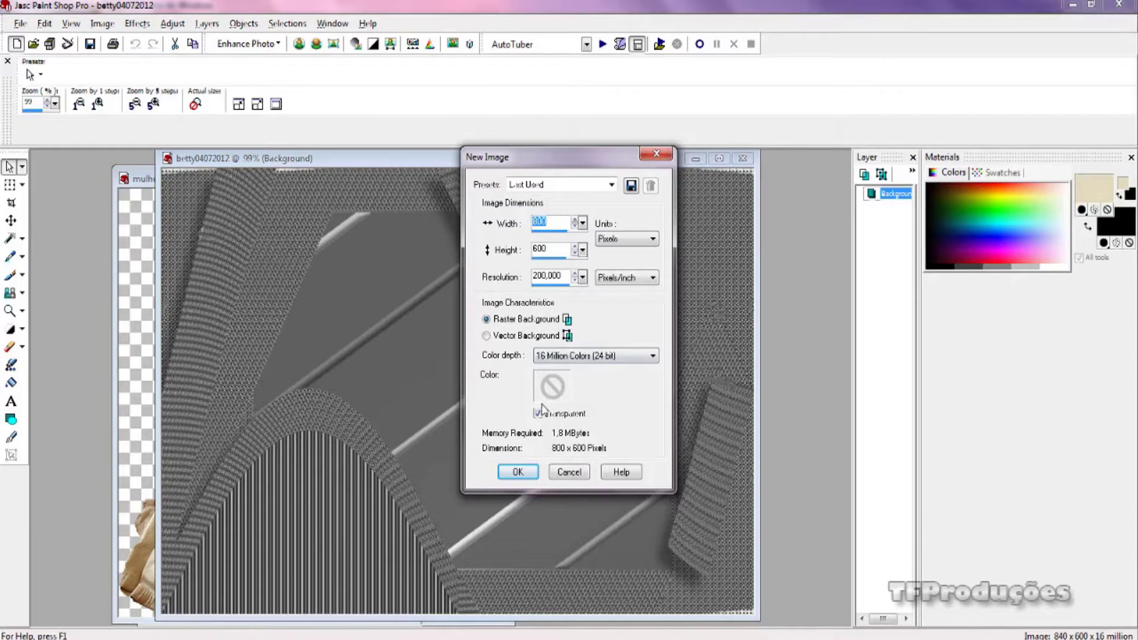
pyautogui.click(517, 472)
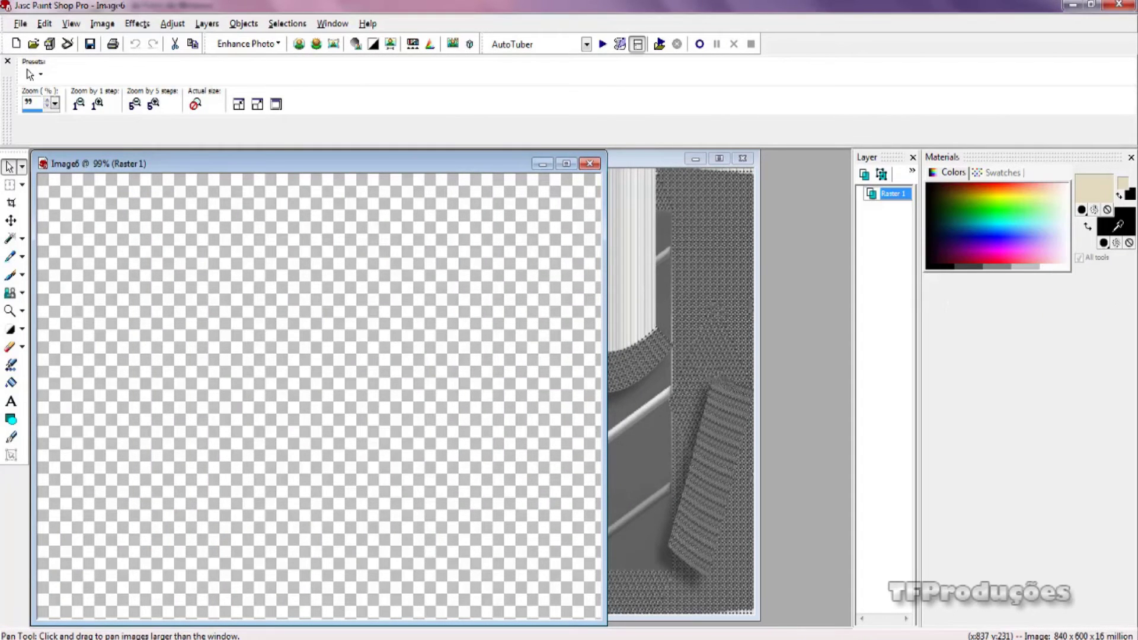
# Flood-fill the new transparent image with the black background color.
pyautogui.click(1118, 224)
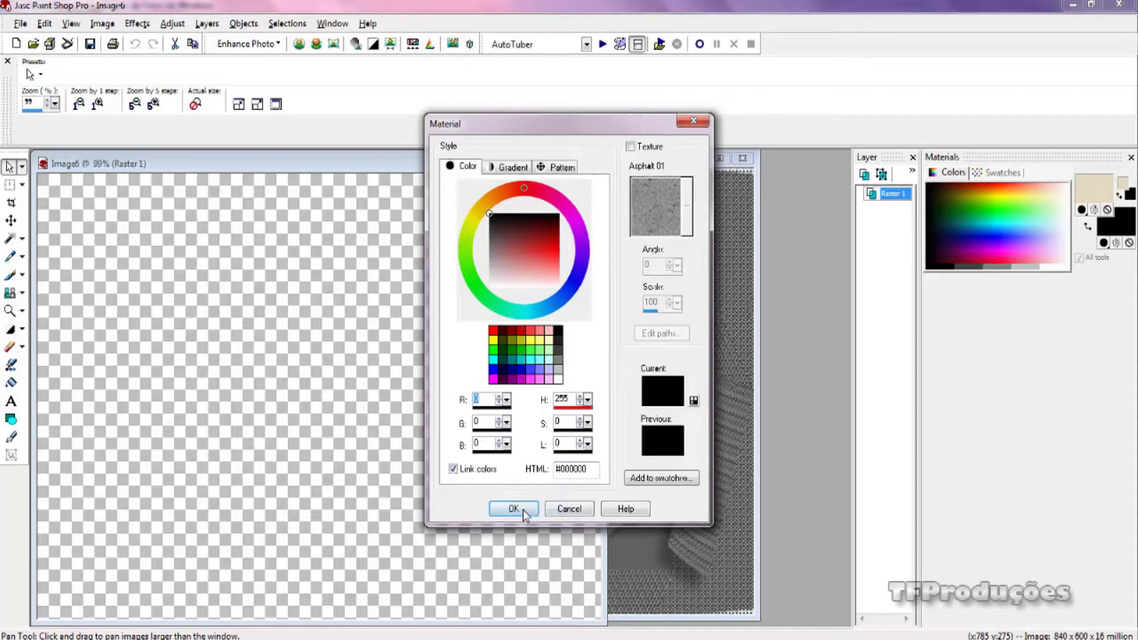
pyautogui.click(566, 509)
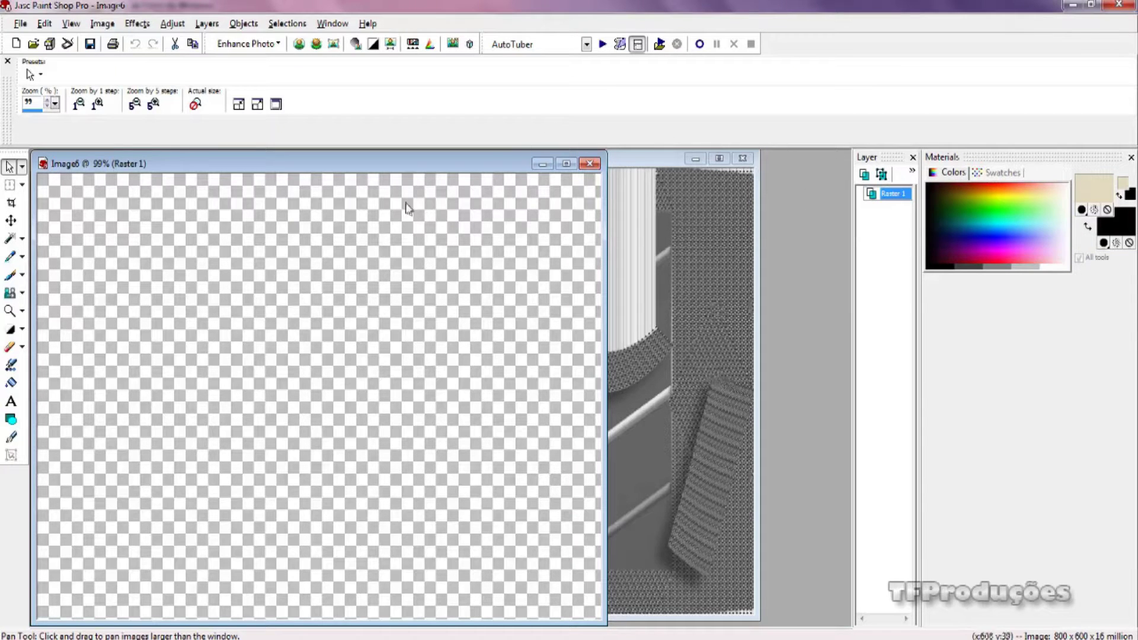
pyautogui.moveTo(192, 167); pyautogui.dragTo(246, 173)
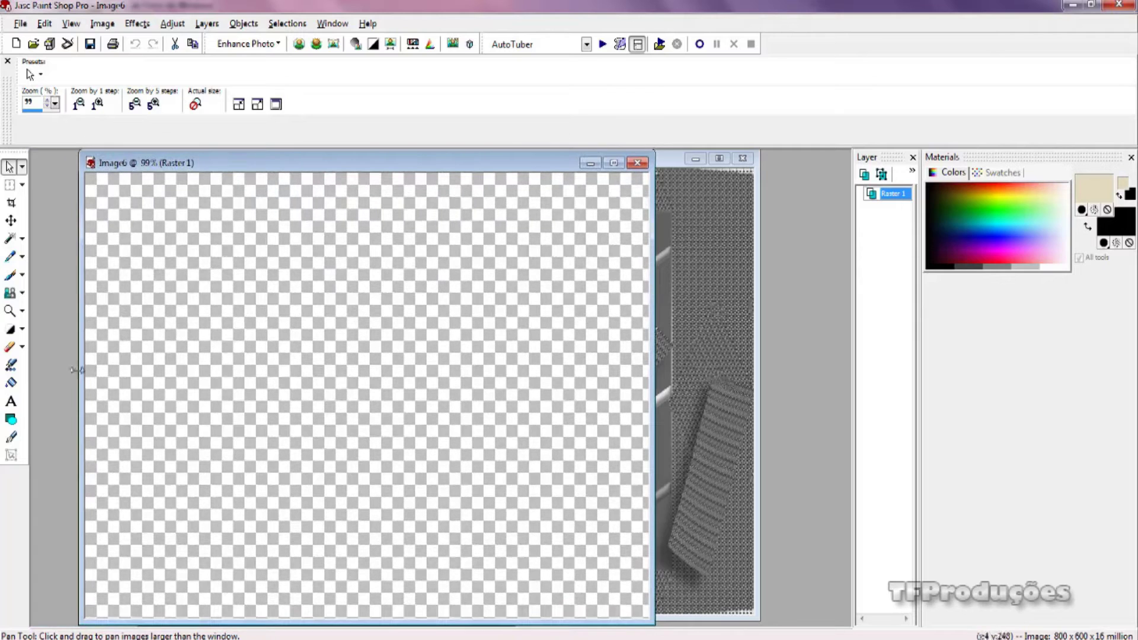
pyautogui.click(11, 383)
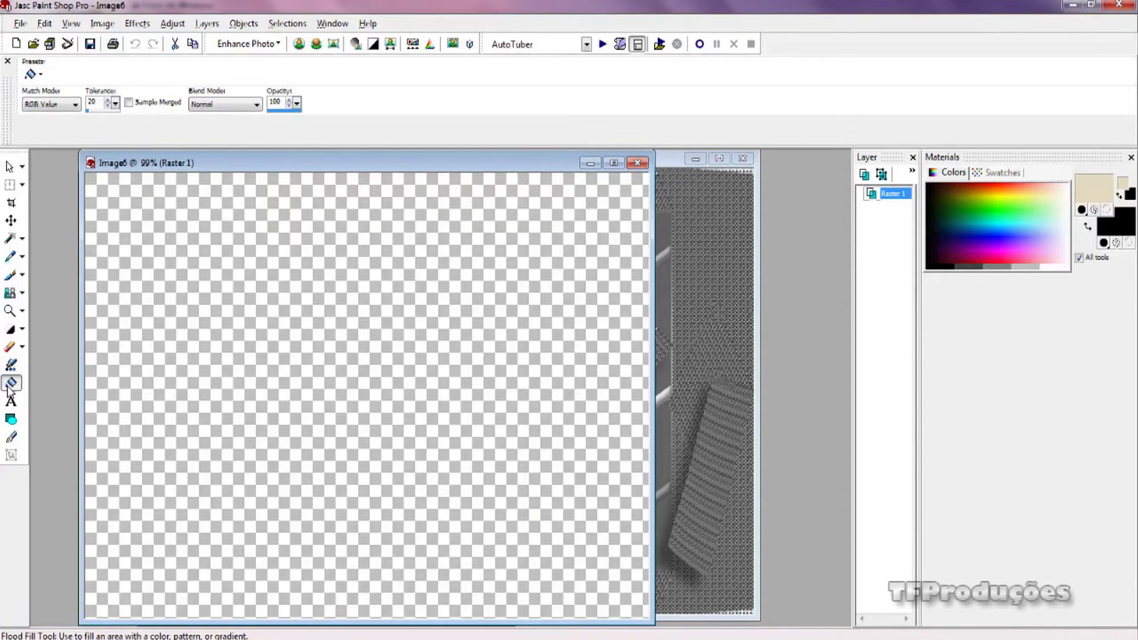
pyautogui.click(234, 353)
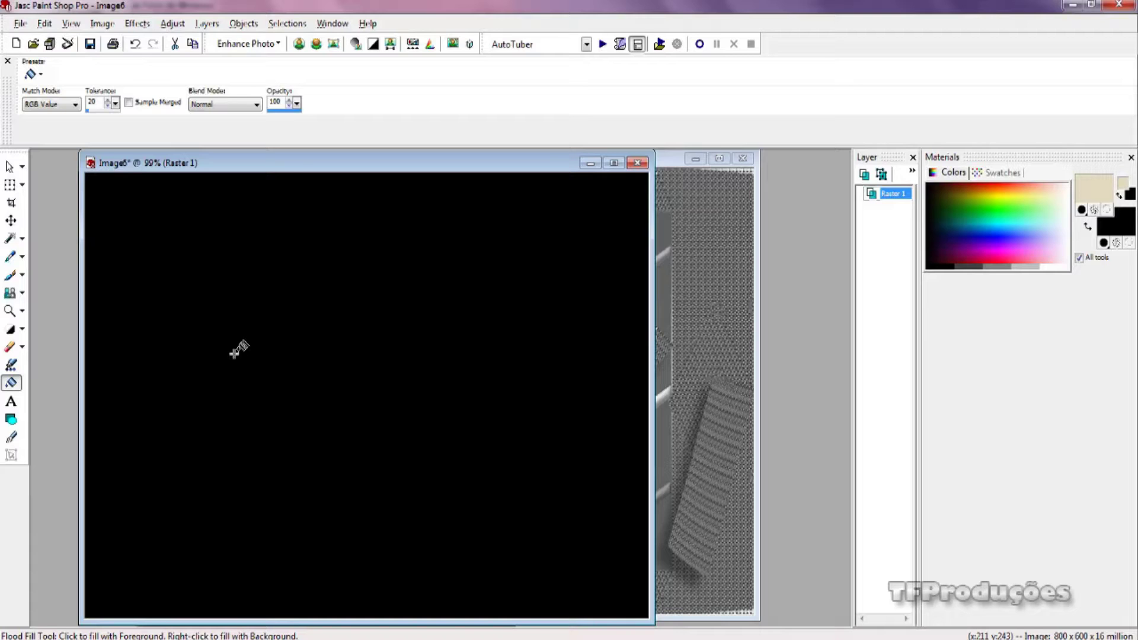
# Set the foreground color to the cream #E1D6BA sampled from the woman's skirt in the mulher image.
pyautogui.moveTo(177, 169); pyautogui.dragTo(391, 179)
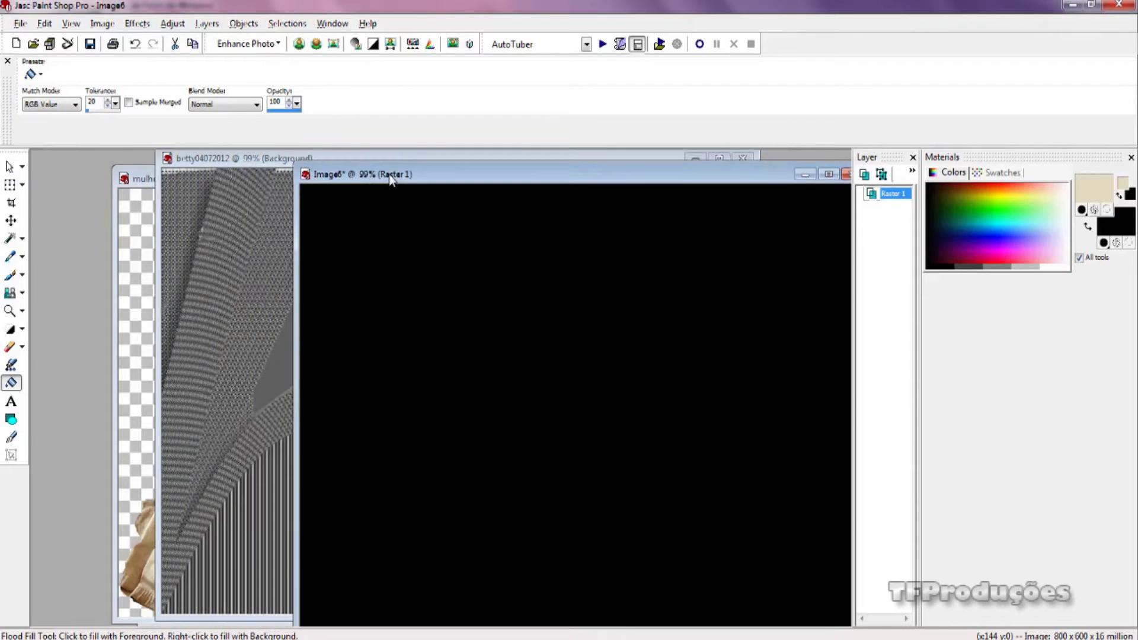
pyautogui.click(10, 167)
pyautogui.click(142, 179)
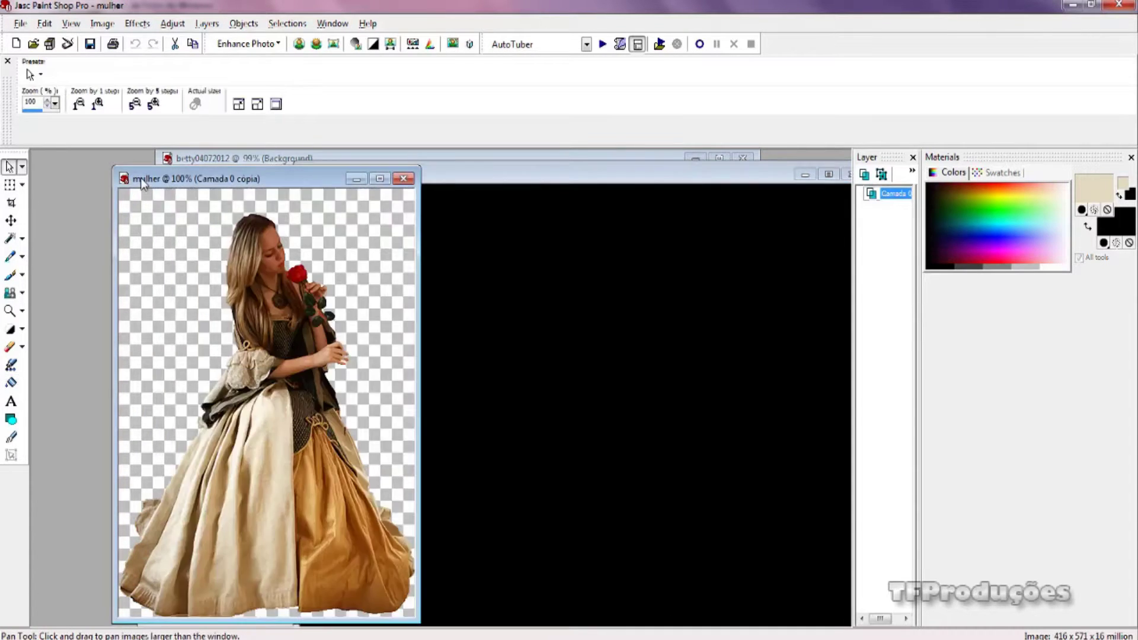
pyautogui.click(1095, 187)
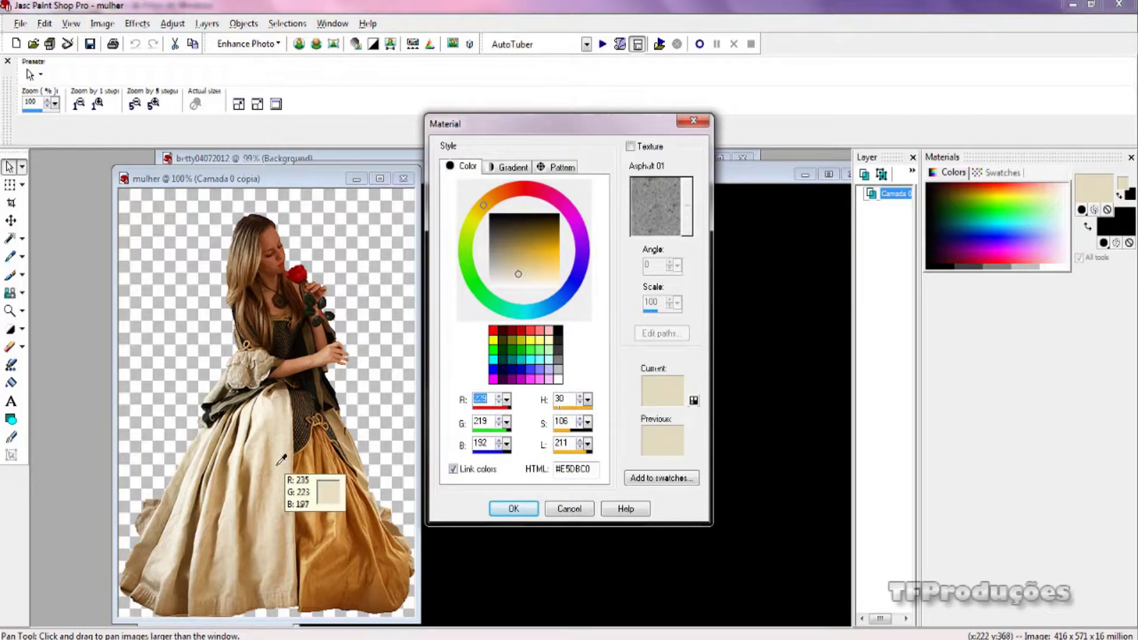
pyautogui.click(273, 504)
pyautogui.click(276, 503)
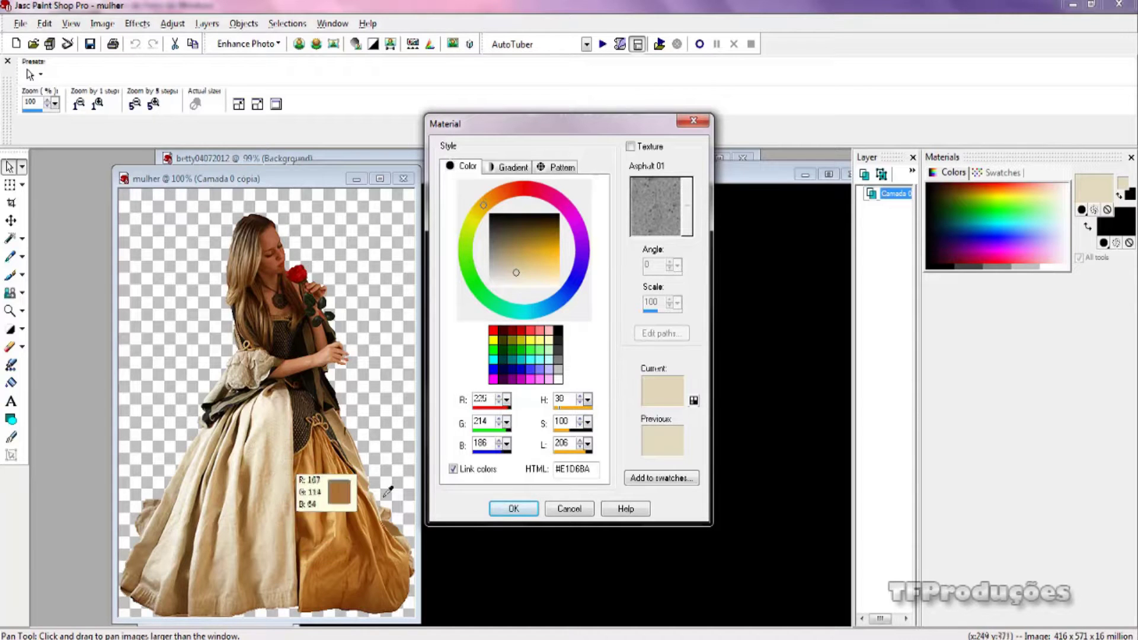
pyautogui.click(511, 508)
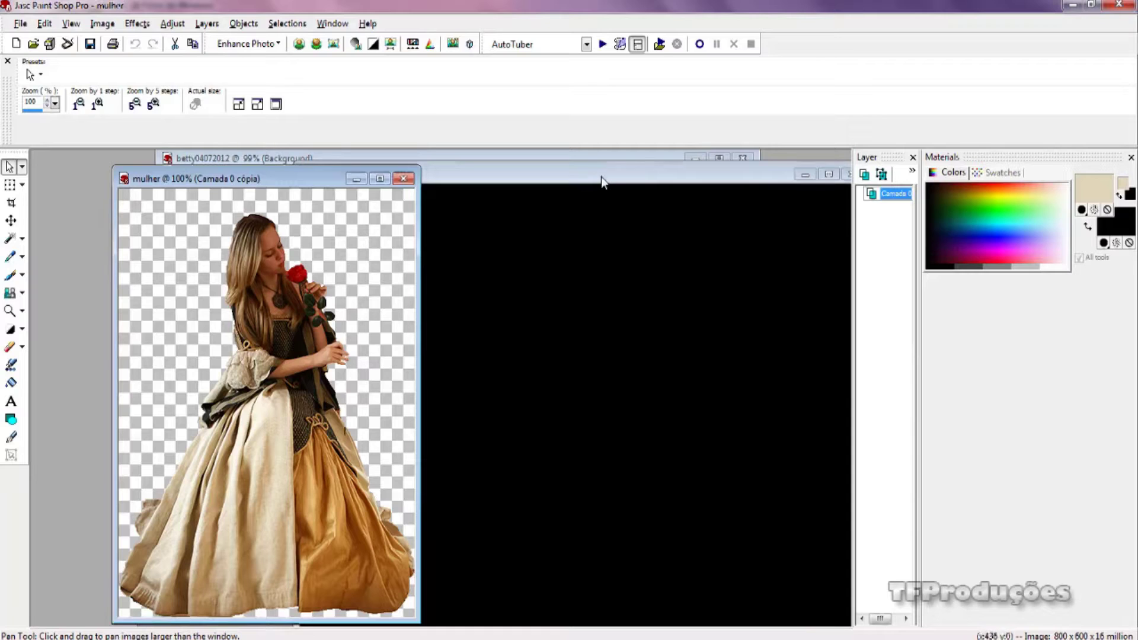
# Add a new raster layer above the black fill in the 800 x 600 image.
pyautogui.click(602, 176)
pyautogui.moveTo(511, 186); pyautogui.dragTo(391, 177)
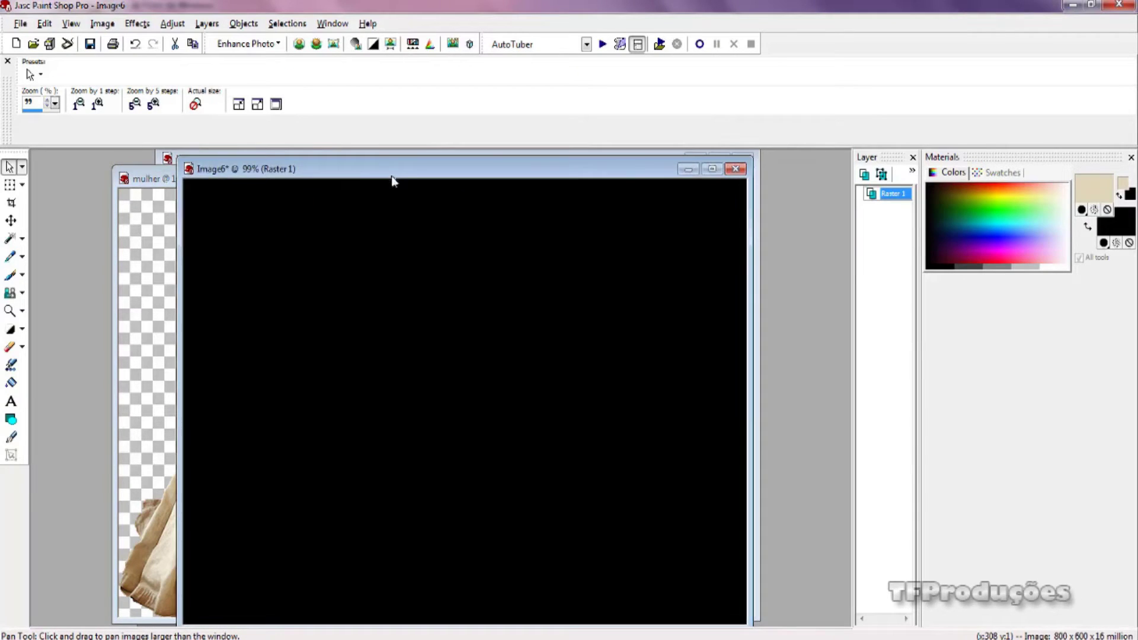
pyautogui.click(206, 24)
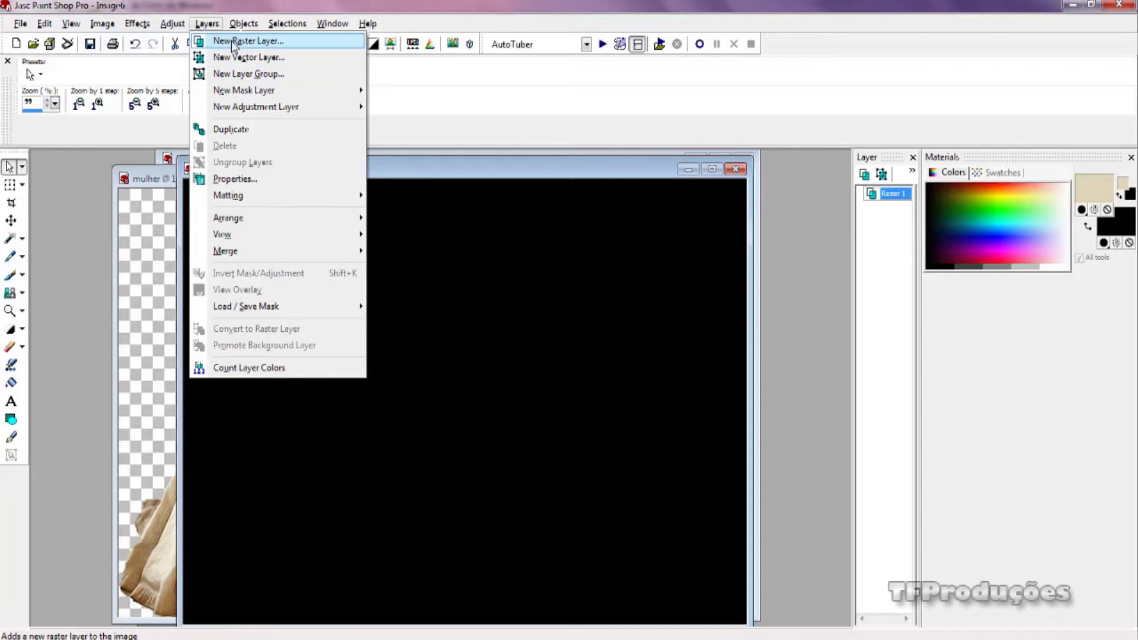
pyautogui.click(231, 41)
pyautogui.click(516, 438)
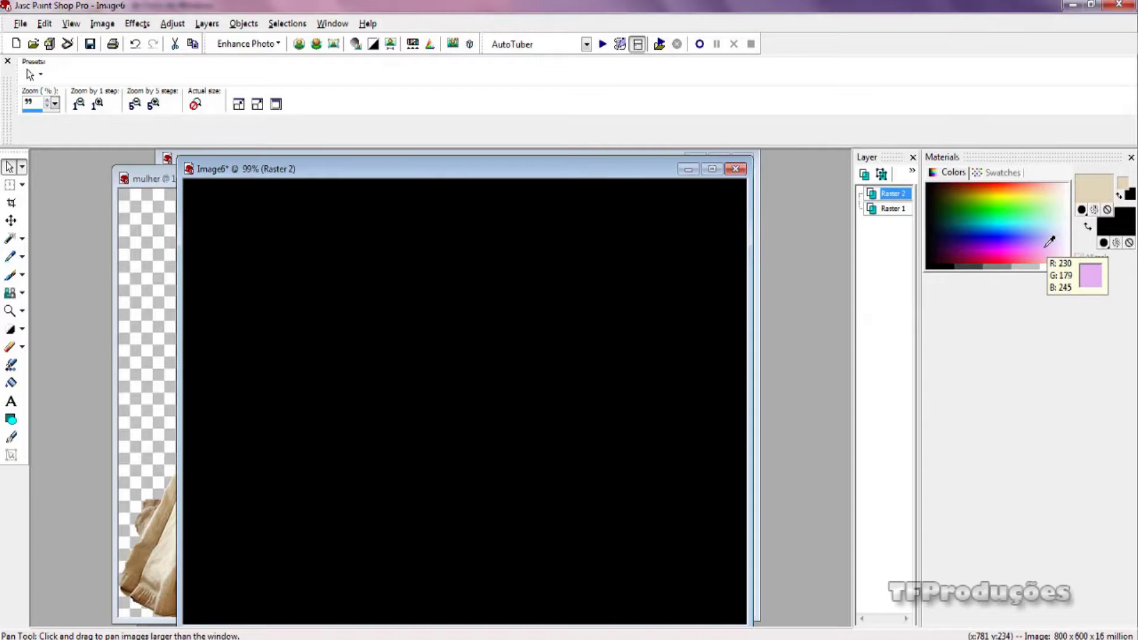
# Set the background material to an inverted linear Foreground-background gradient with angle 325 and 2 repeats.
pyautogui.click(1116, 224)
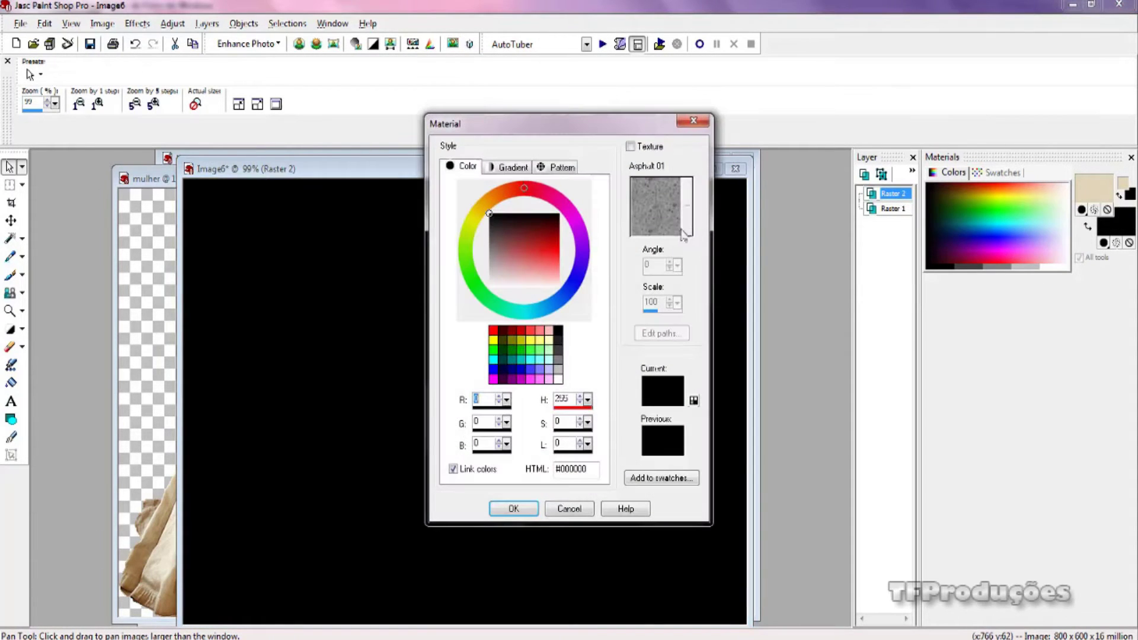
pyautogui.click(506, 168)
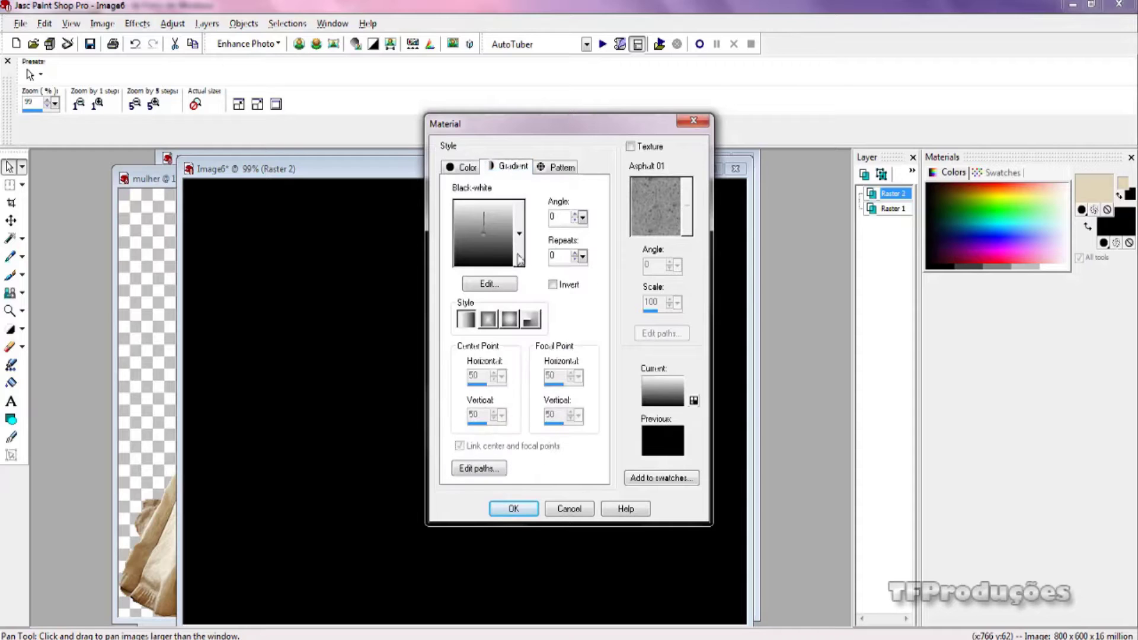
pyautogui.click(510, 255)
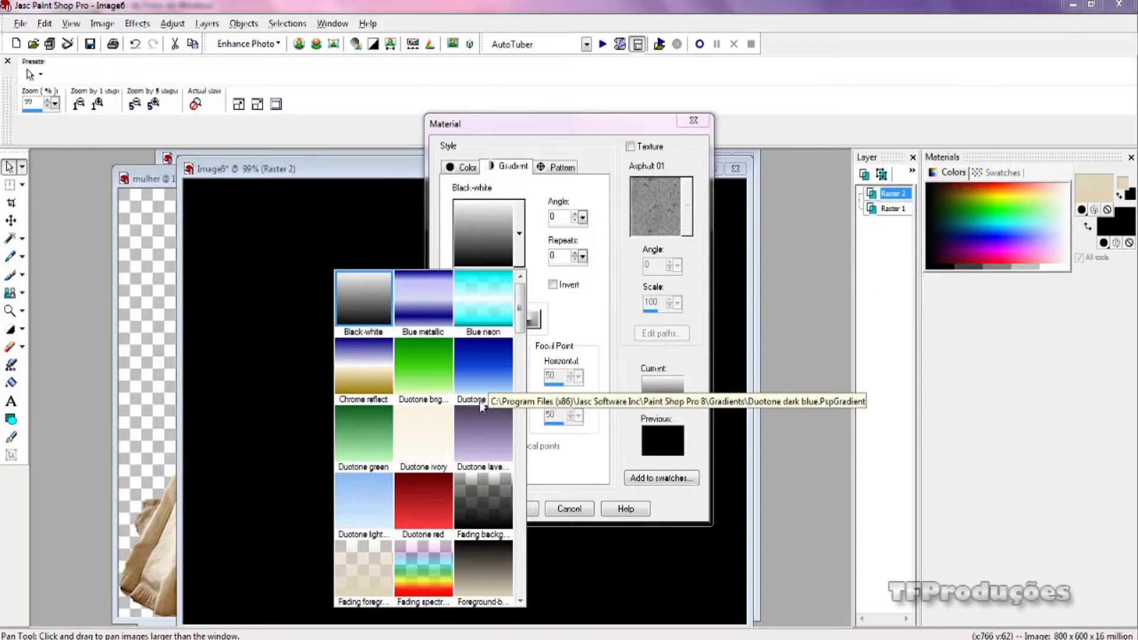
pyautogui.scroll(-1, 478, 403)
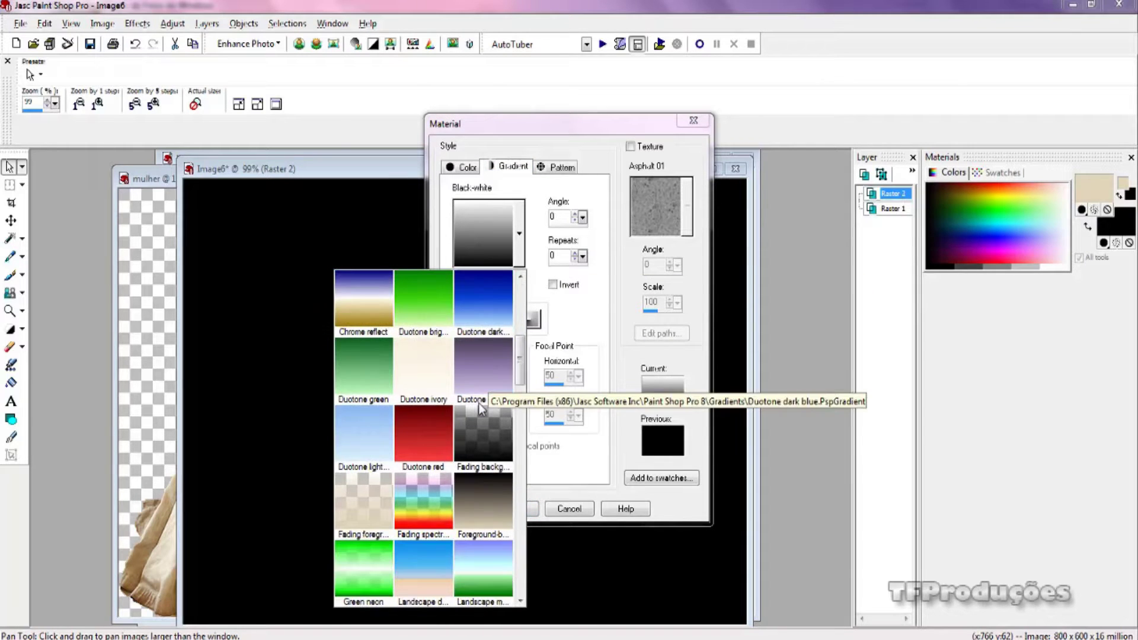
pyautogui.click(473, 506)
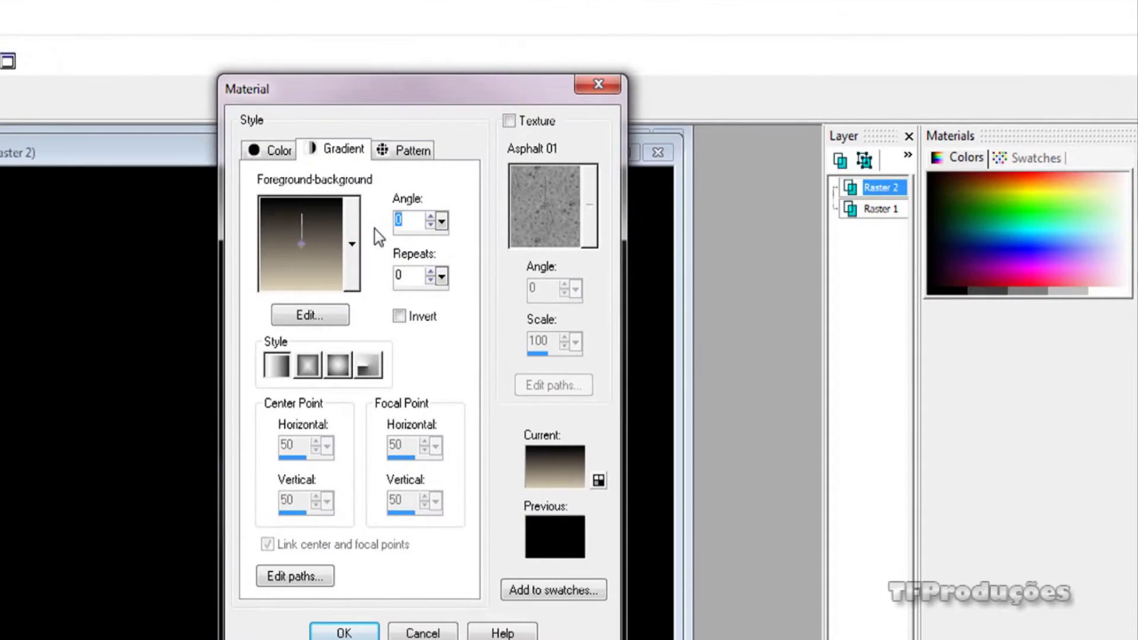
pyautogui.write('325')
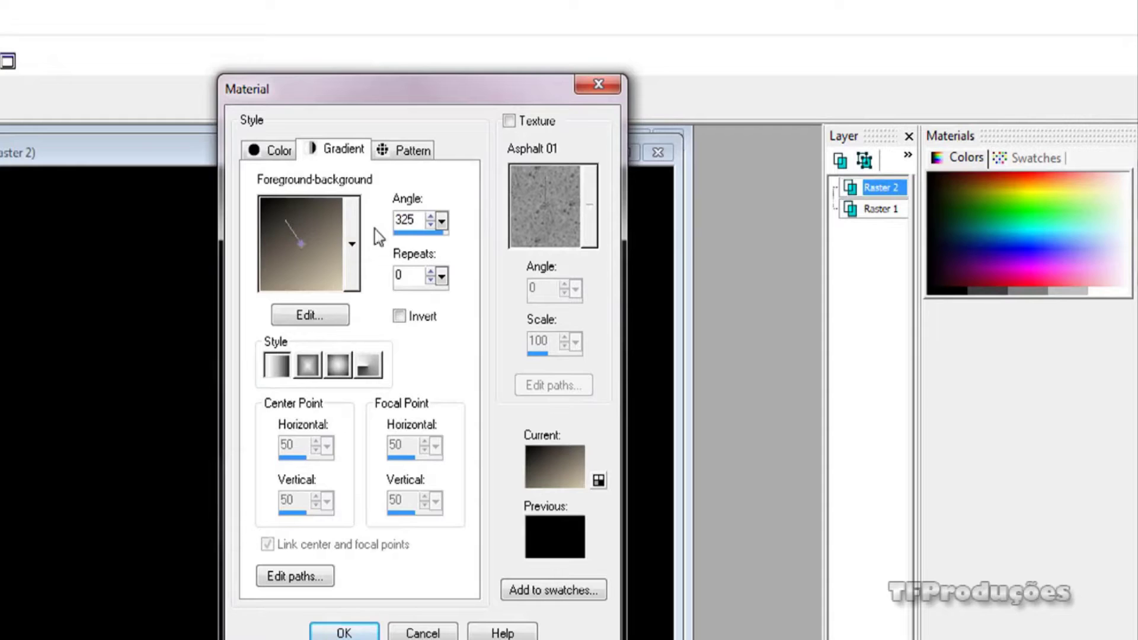
pyautogui.moveTo(411, 274); pyautogui.dragTo(394, 280)
pyautogui.write('2')
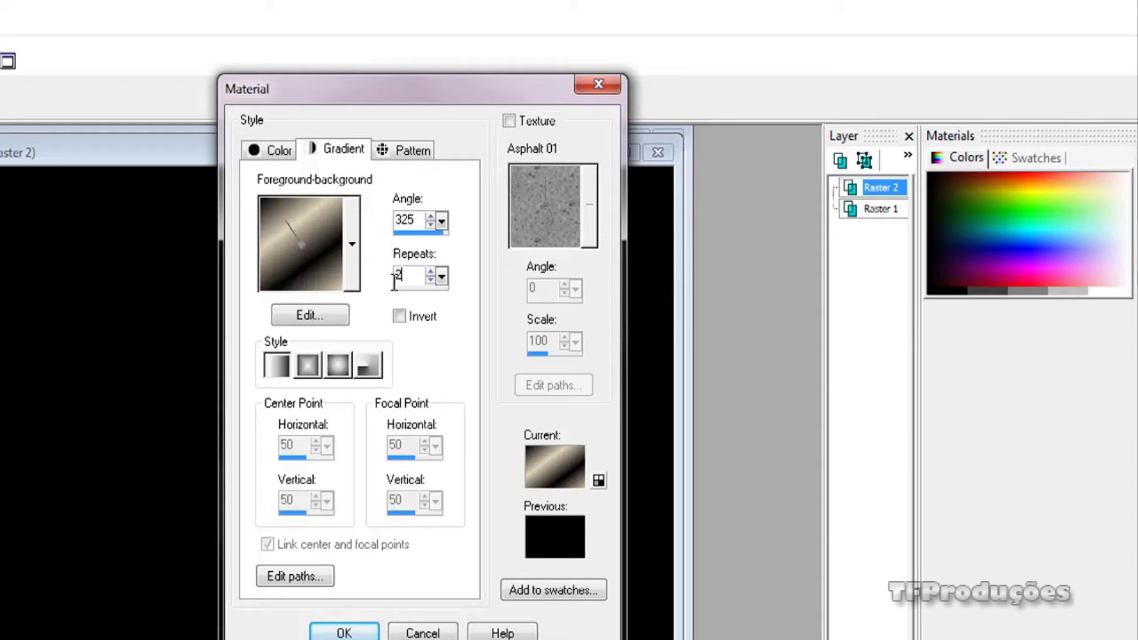
pyautogui.click(399, 316)
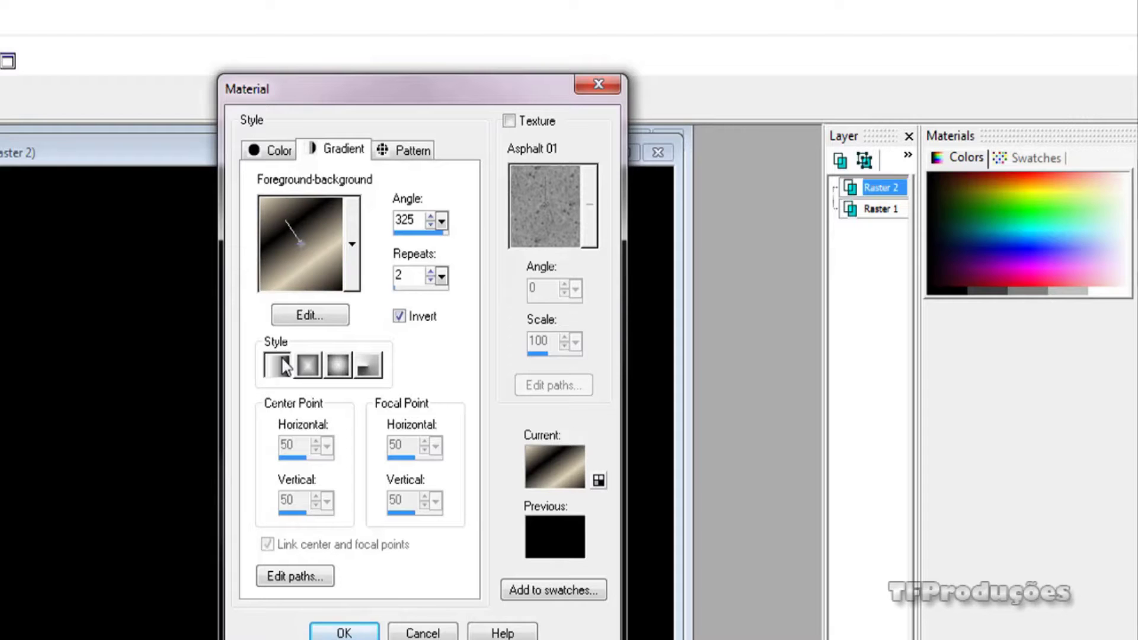
pyautogui.click(343, 634)
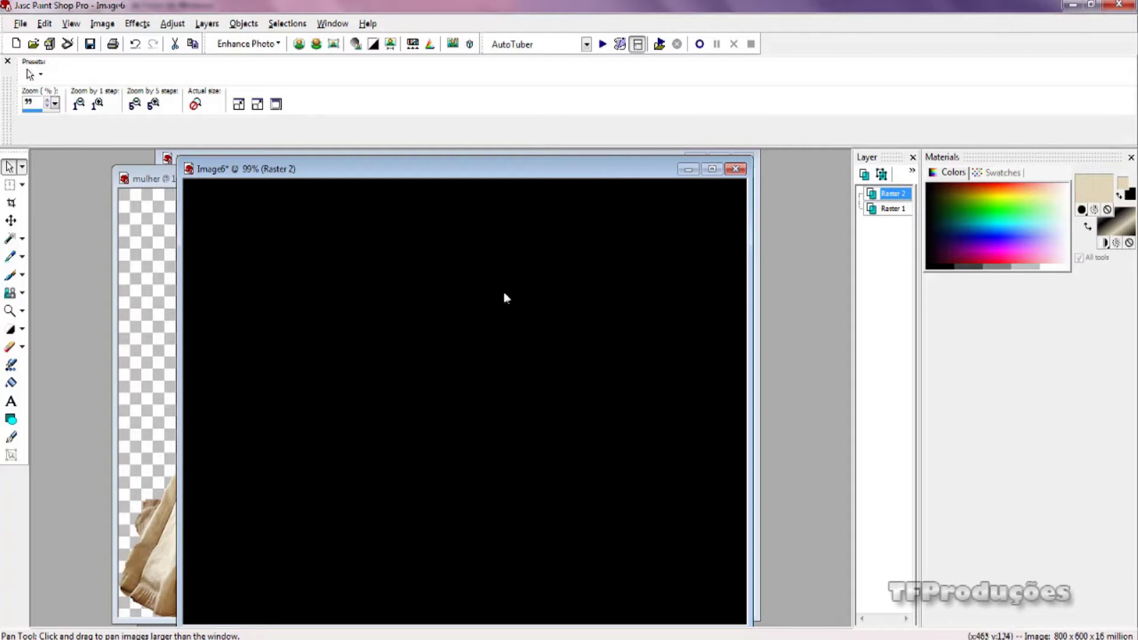
# Flood-fill the Raster 2 layer with the background gradient.
pyautogui.click(11, 384)
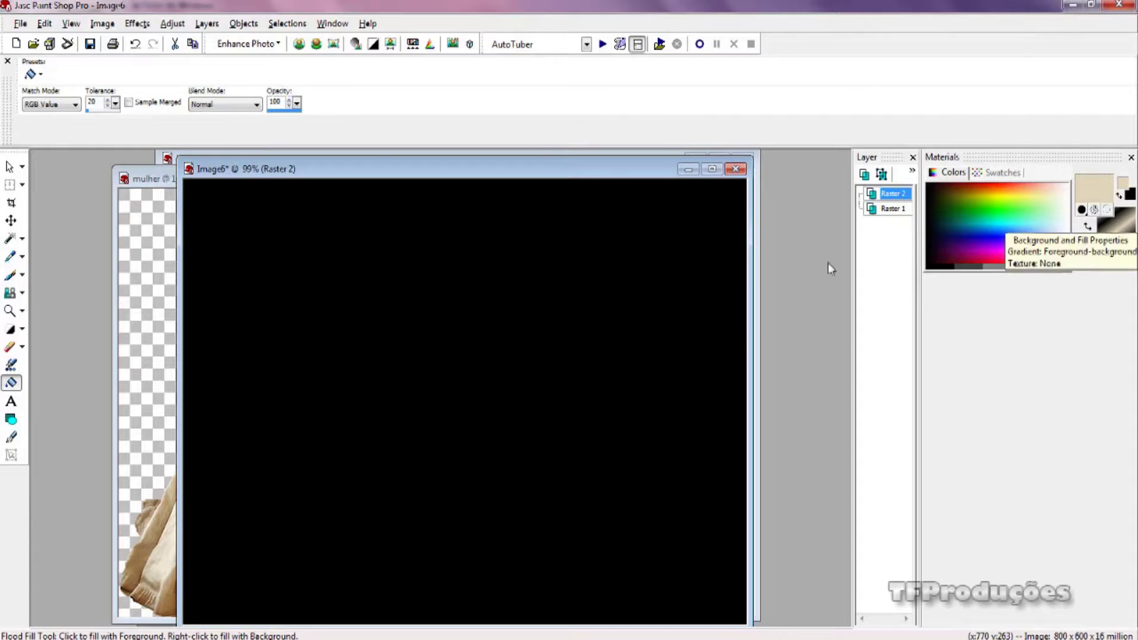
pyautogui.click(532, 323)
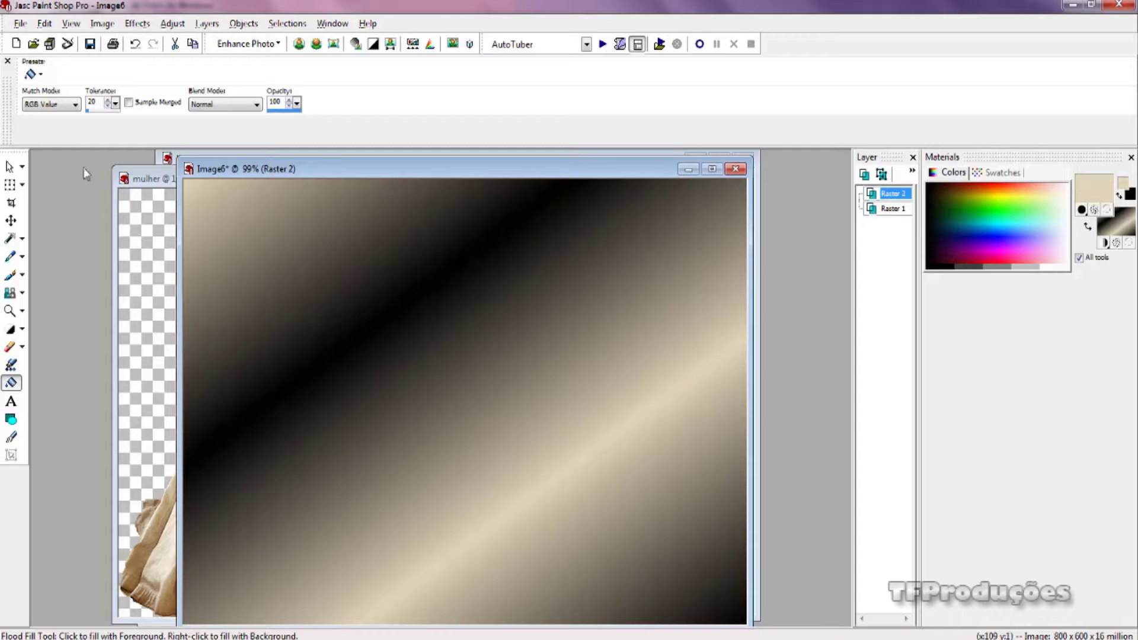
pyautogui.click(9, 168)
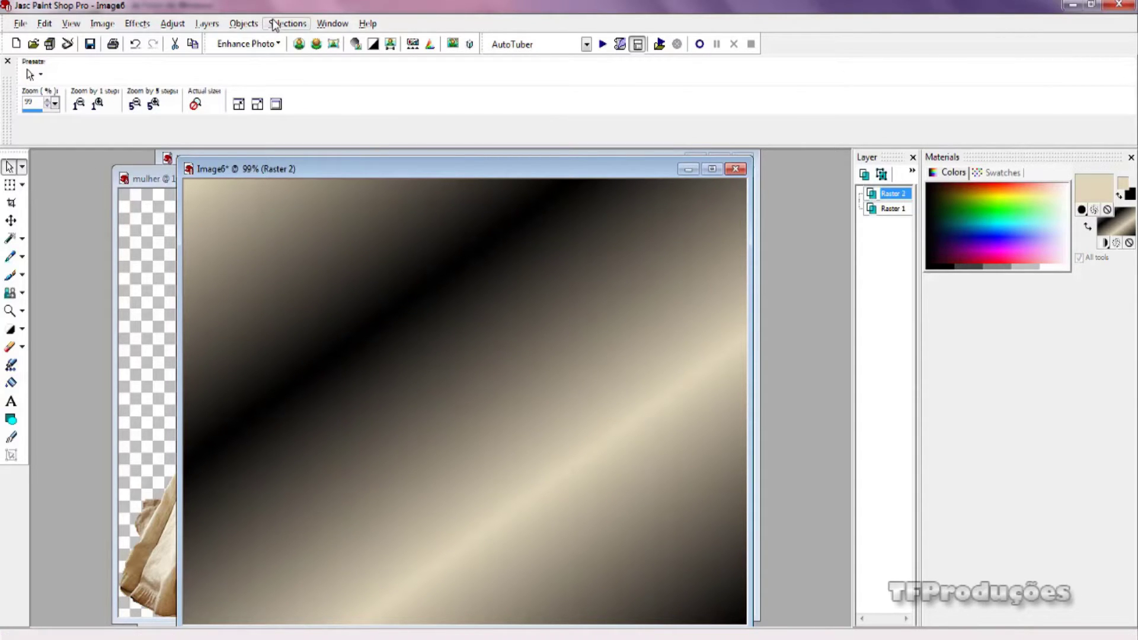
# Add a mask layer to the gradient layer from the betty04072012 image, using source luminance without inverting the mask data.
pyautogui.click(209, 25)
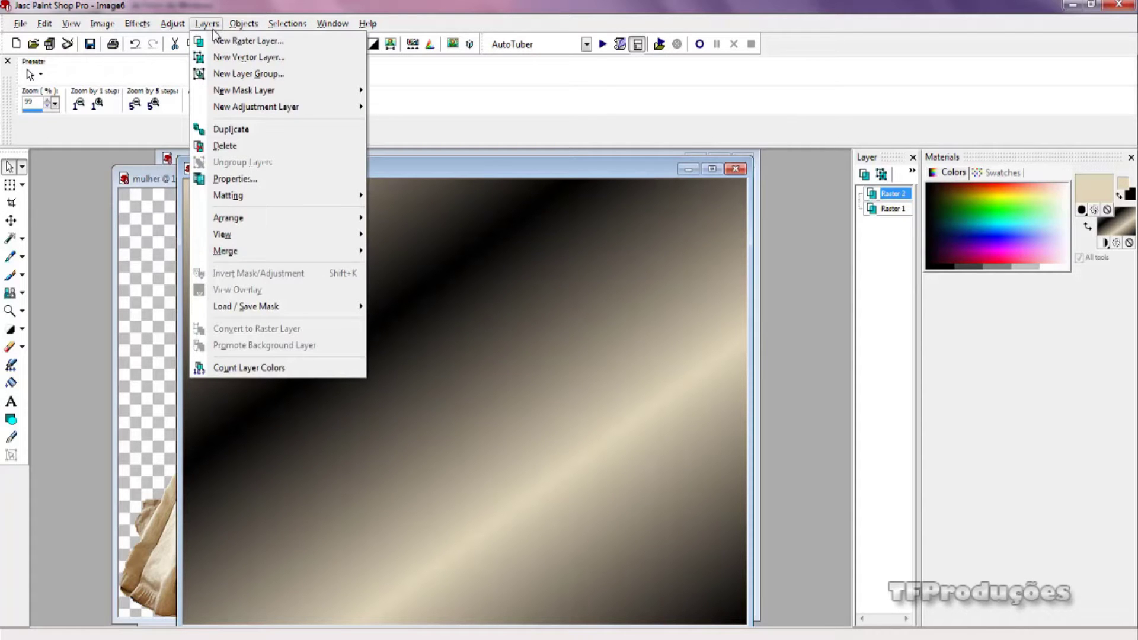
pyautogui.moveTo(238, 95)
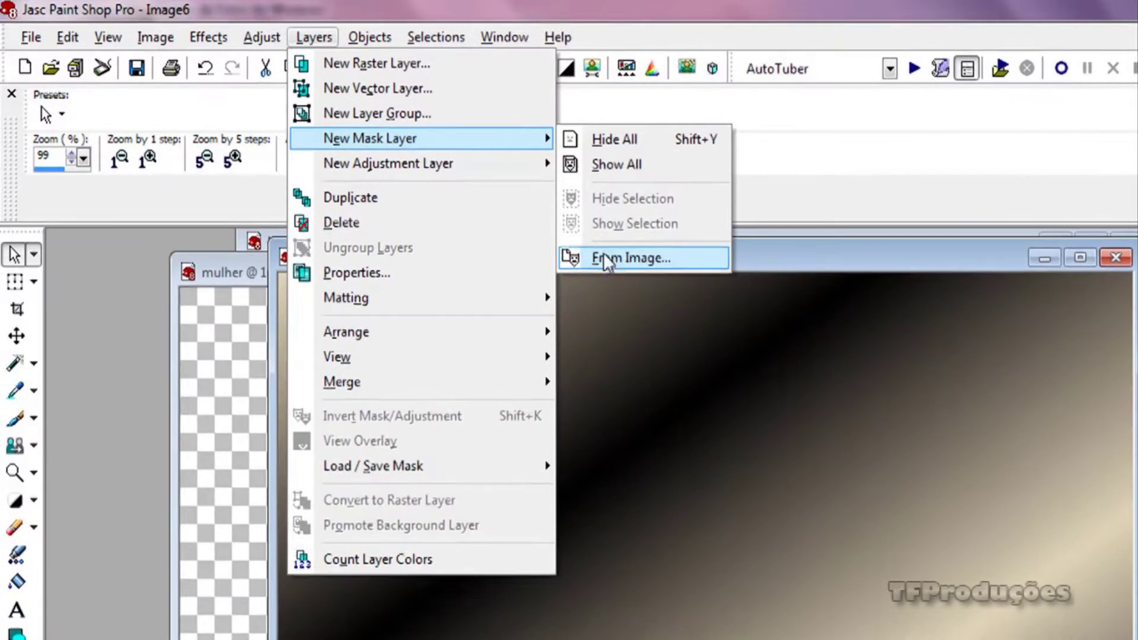
pyautogui.click(607, 262)
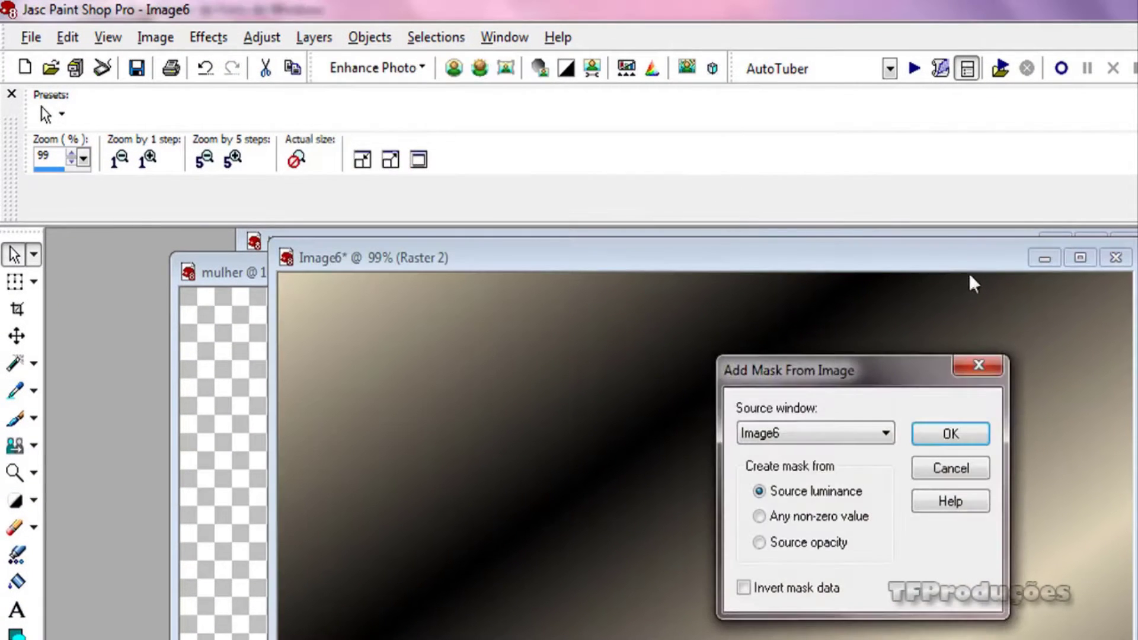
pyautogui.click(890, 438)
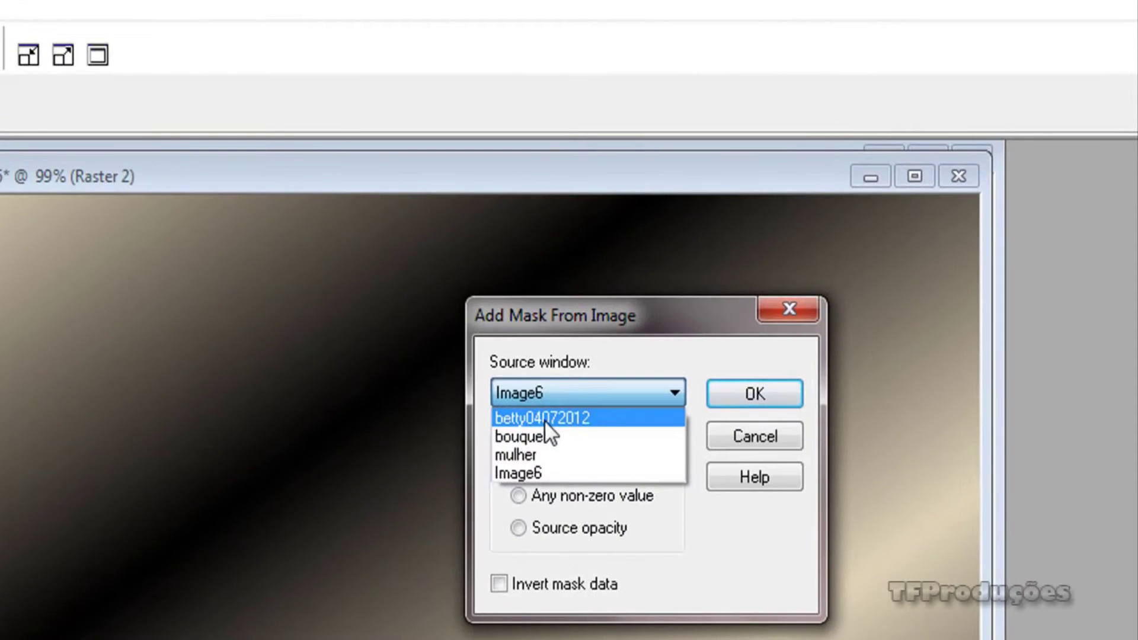
pyautogui.click(620, 431)
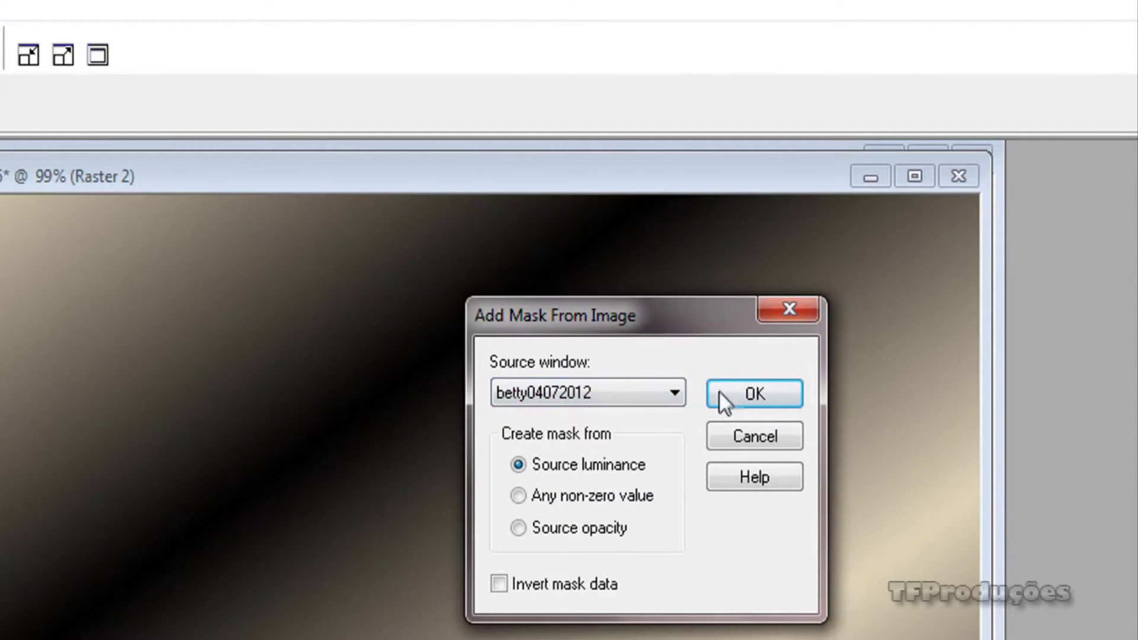
pyautogui.click(734, 397)
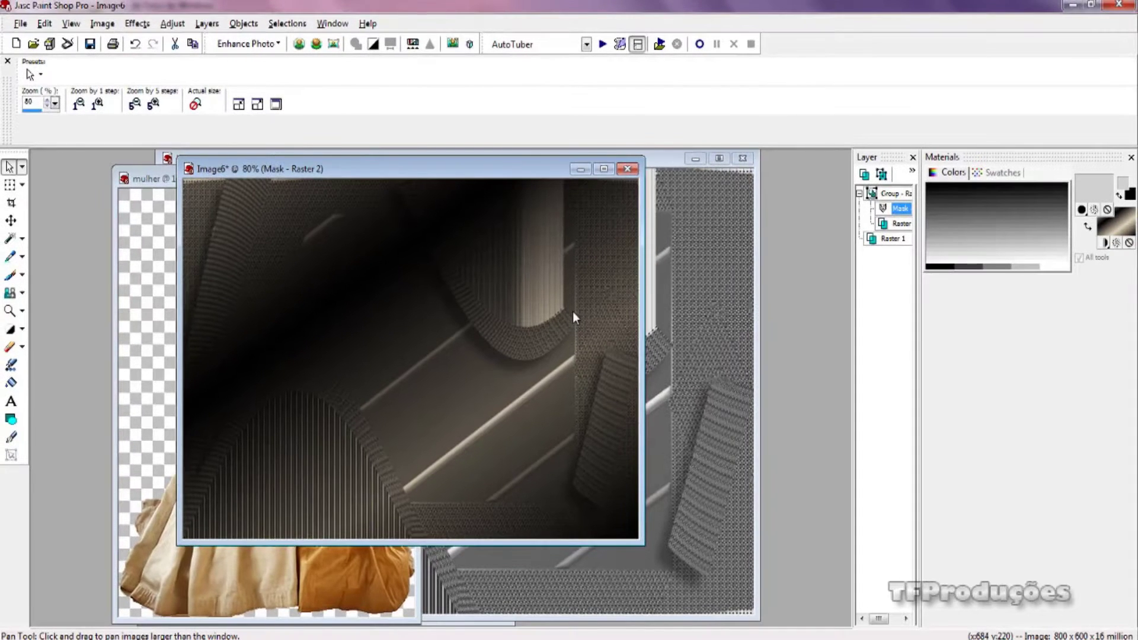
pyautogui.scroll(1, 573, 311)
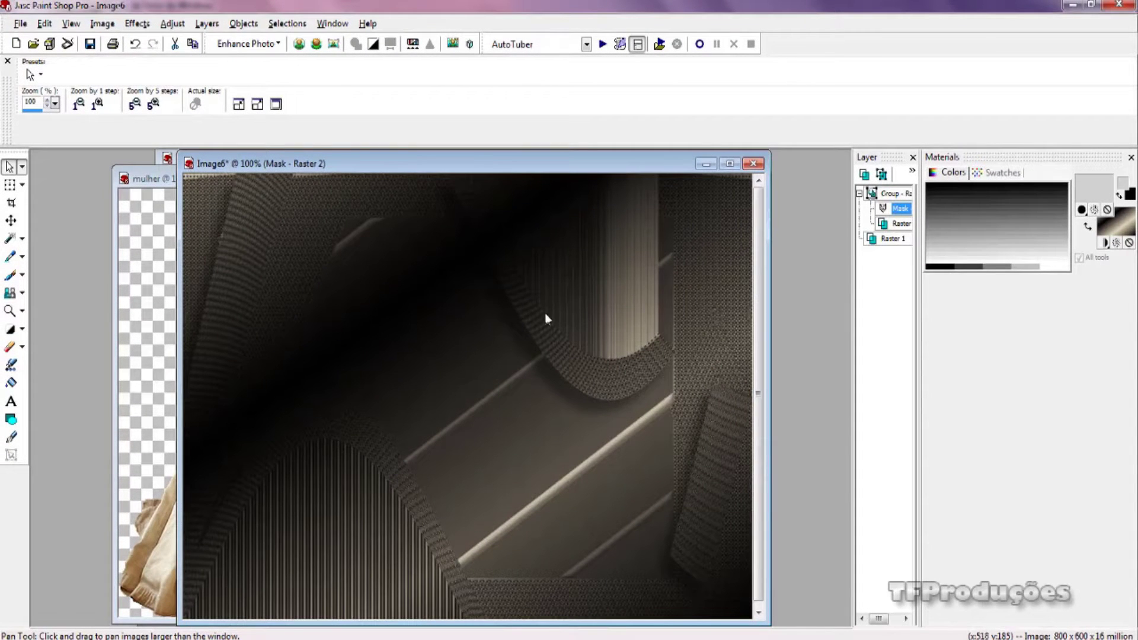
pyautogui.scroll(-1, 507, 305)
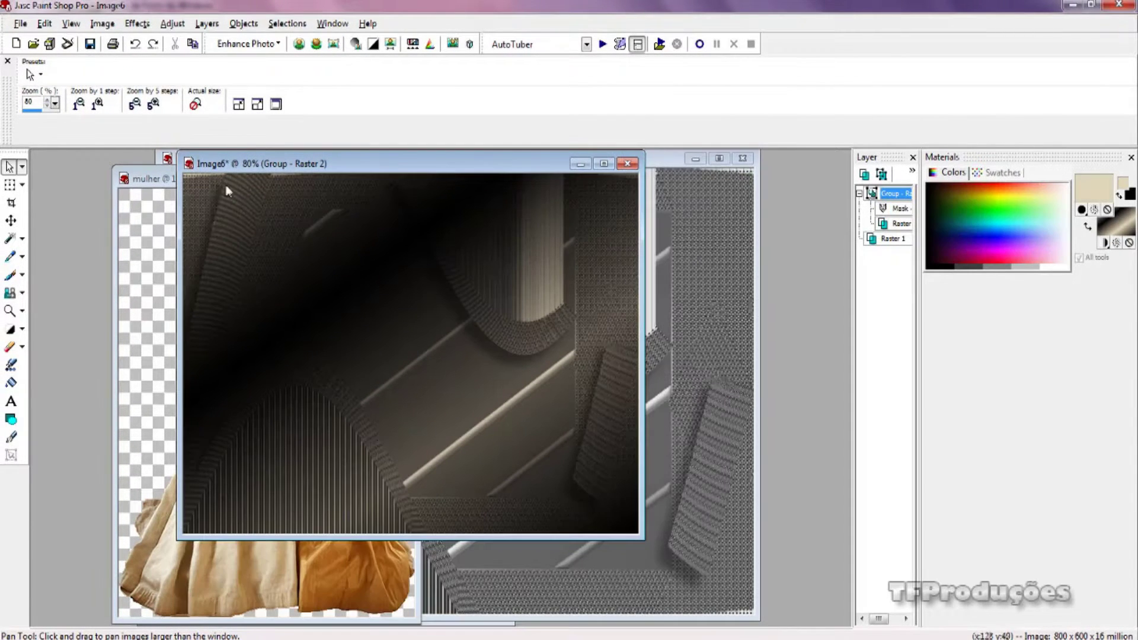
# Merge the visible layers into one and apply Sharpen More to the merged layer.
pyautogui.click(206, 24)
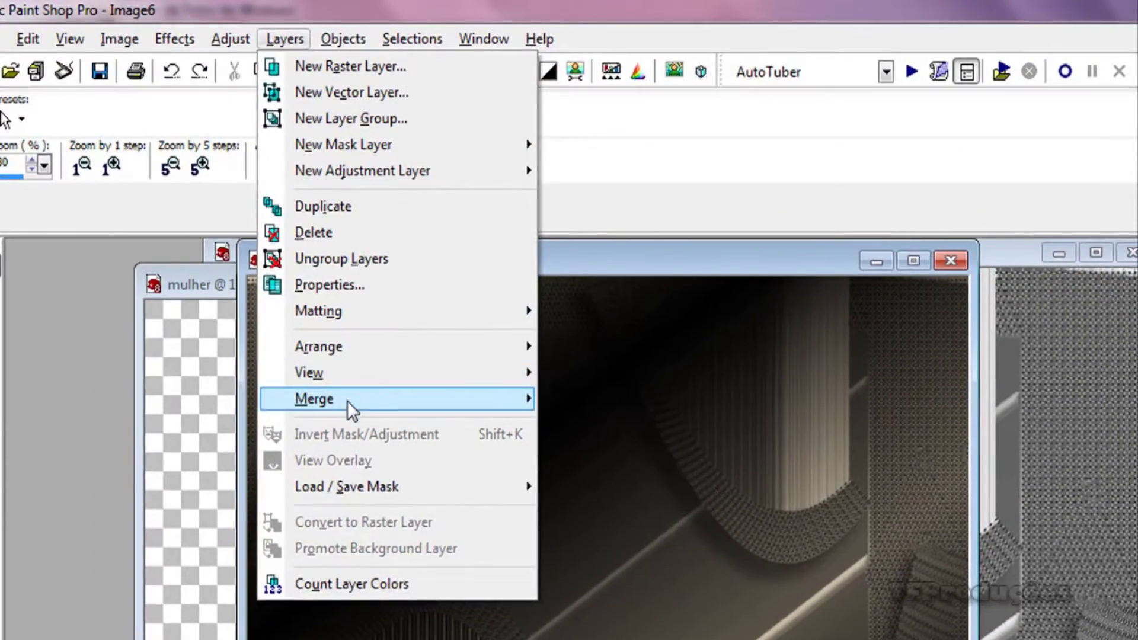
pyautogui.moveTo(389, 387)
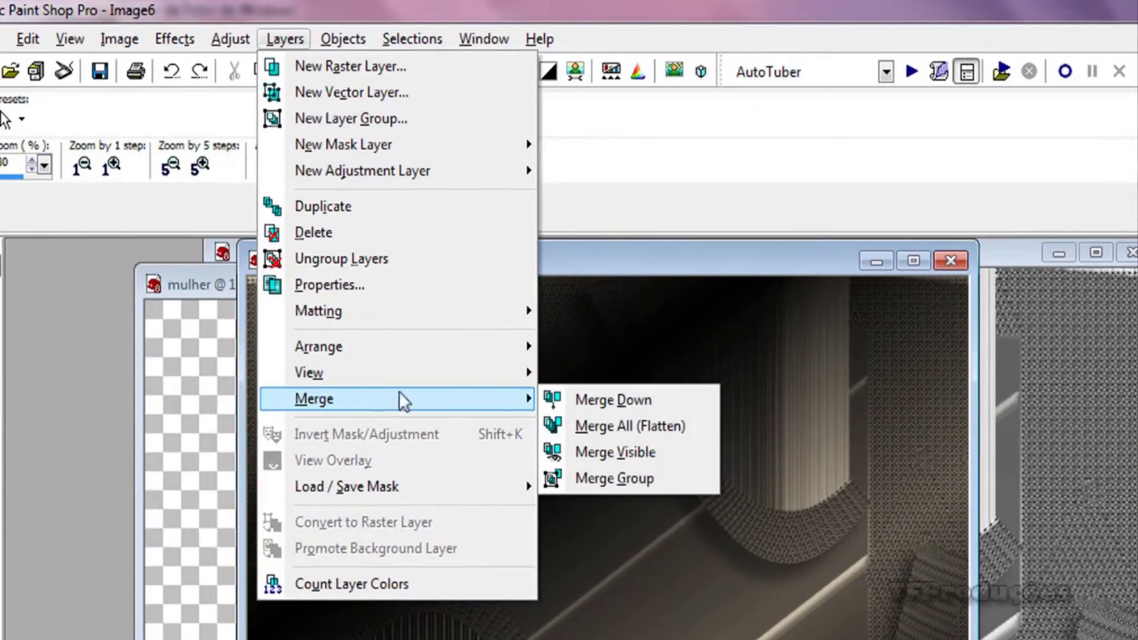
pyautogui.click(579, 451)
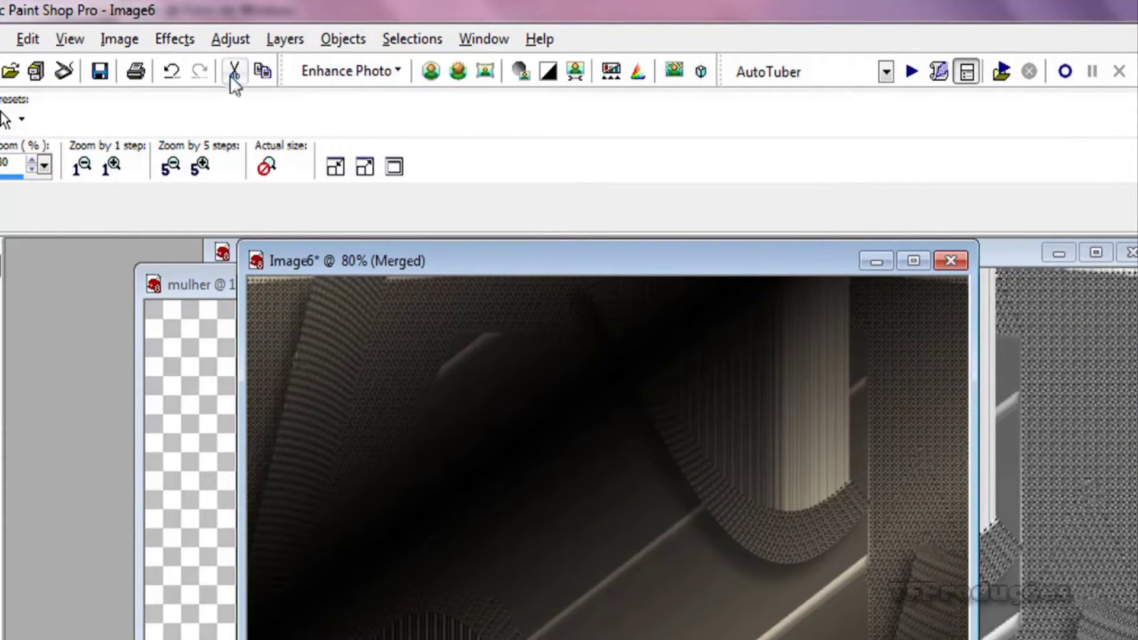
pyautogui.click(231, 39)
pyautogui.moveTo(311, 235)
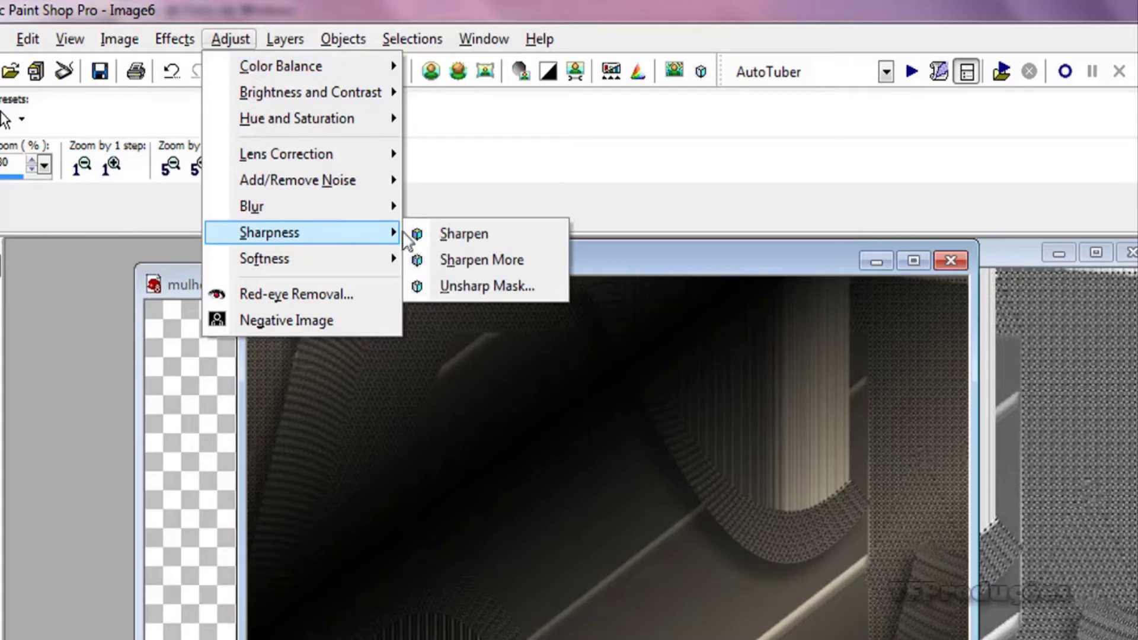
pyautogui.click(437, 258)
# Select the whole image and add a new raster layer with Normal blend mode and 100 opacity above the merged layer.
pyautogui.click(394, 40)
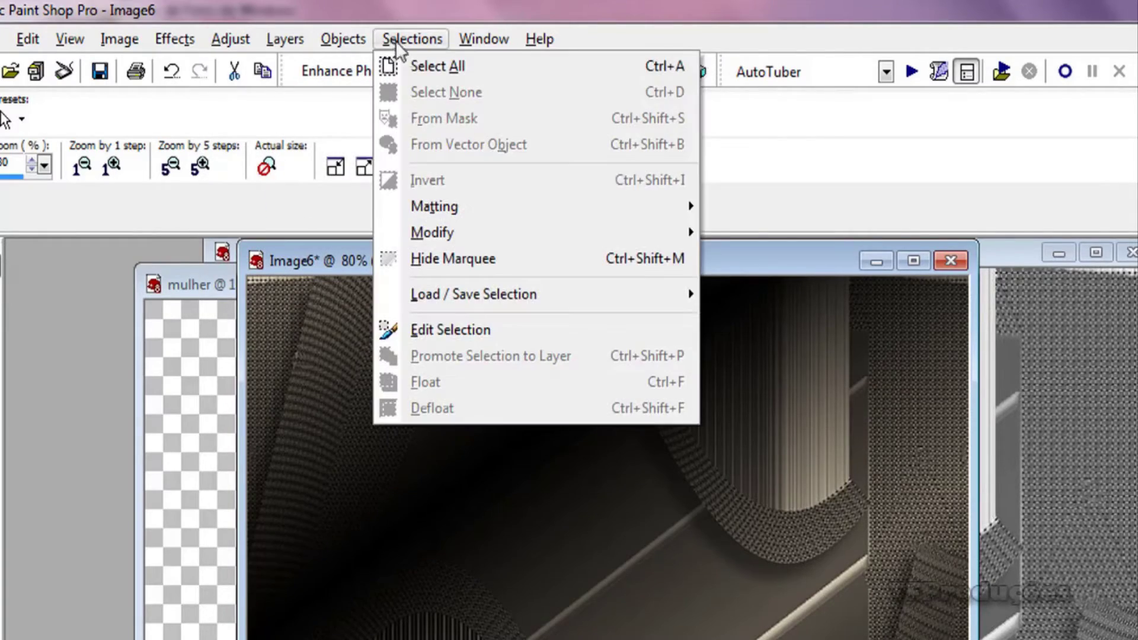
pyautogui.click(415, 66)
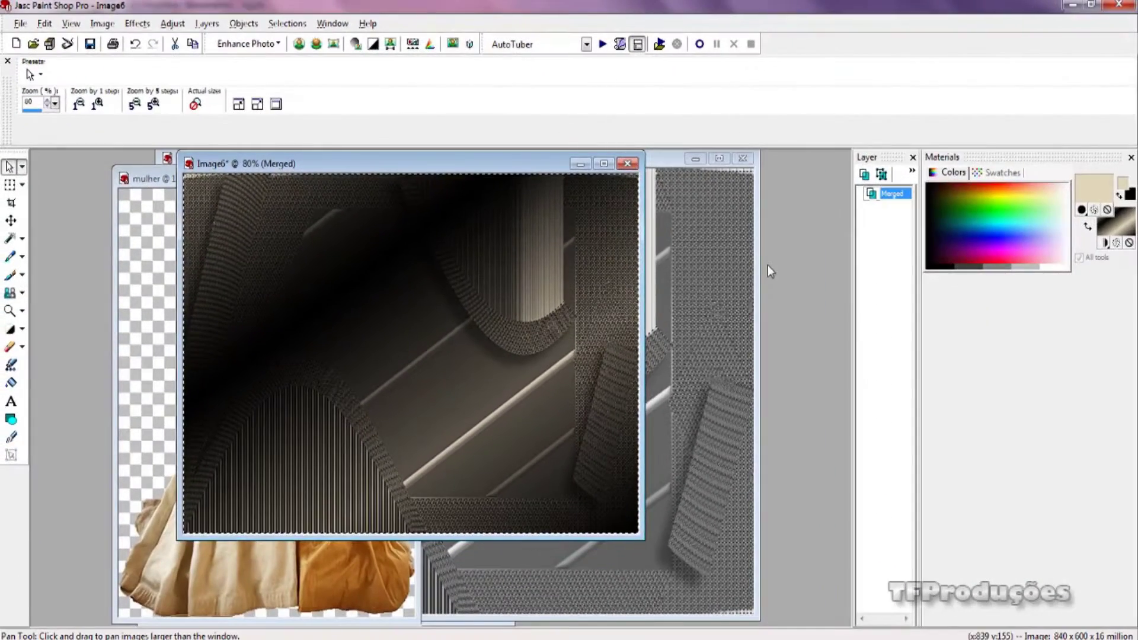
pyautogui.click(207, 23)
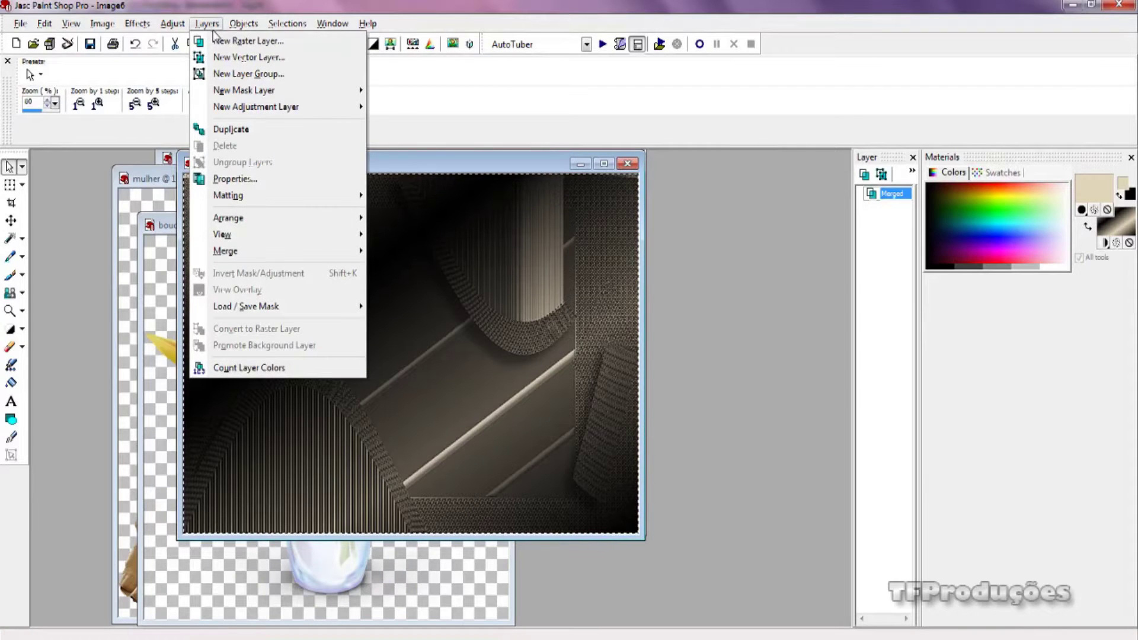
pyautogui.click(233, 41)
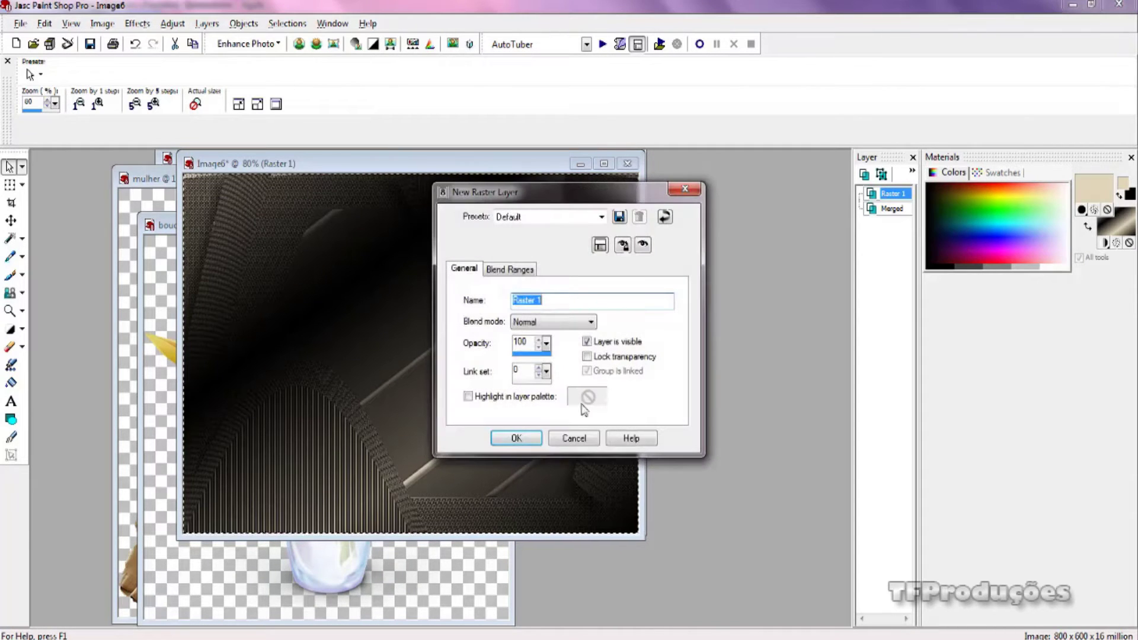
pyautogui.click(516, 439)
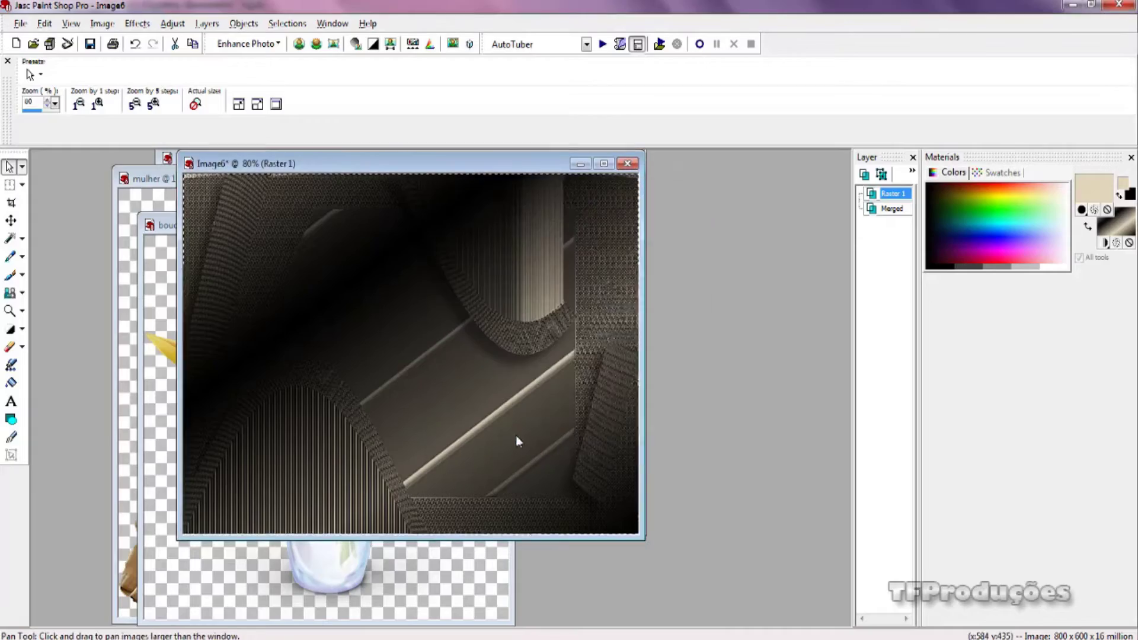
# Contract the full-image selection by 50 pixels.
pyautogui.click(287, 24)
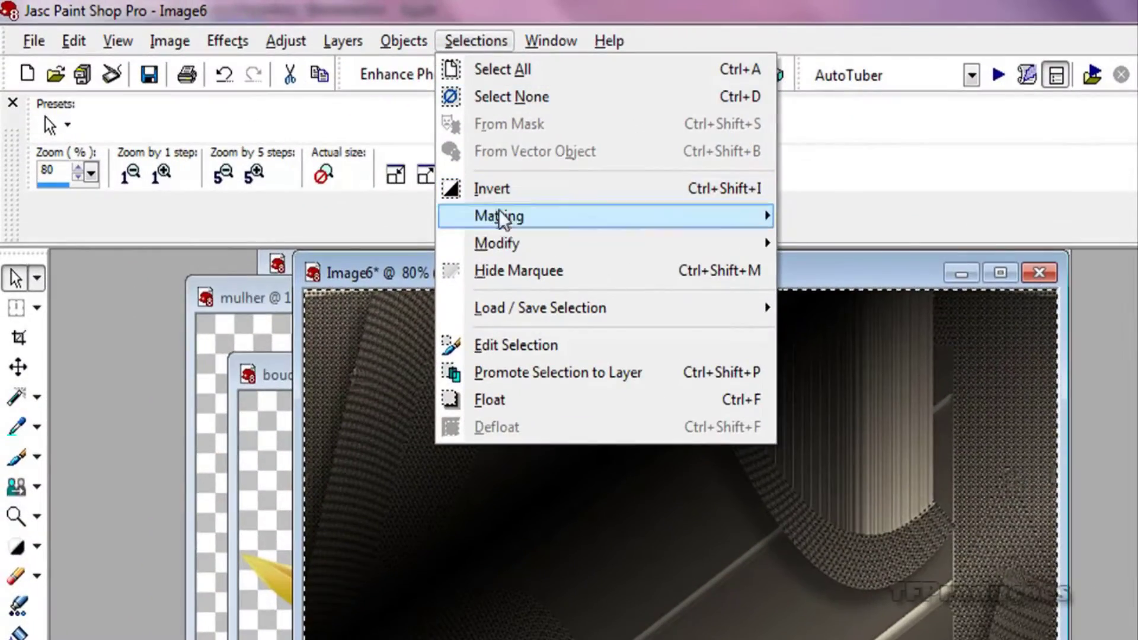
pyautogui.moveTo(489, 237)
pyautogui.click(873, 279)
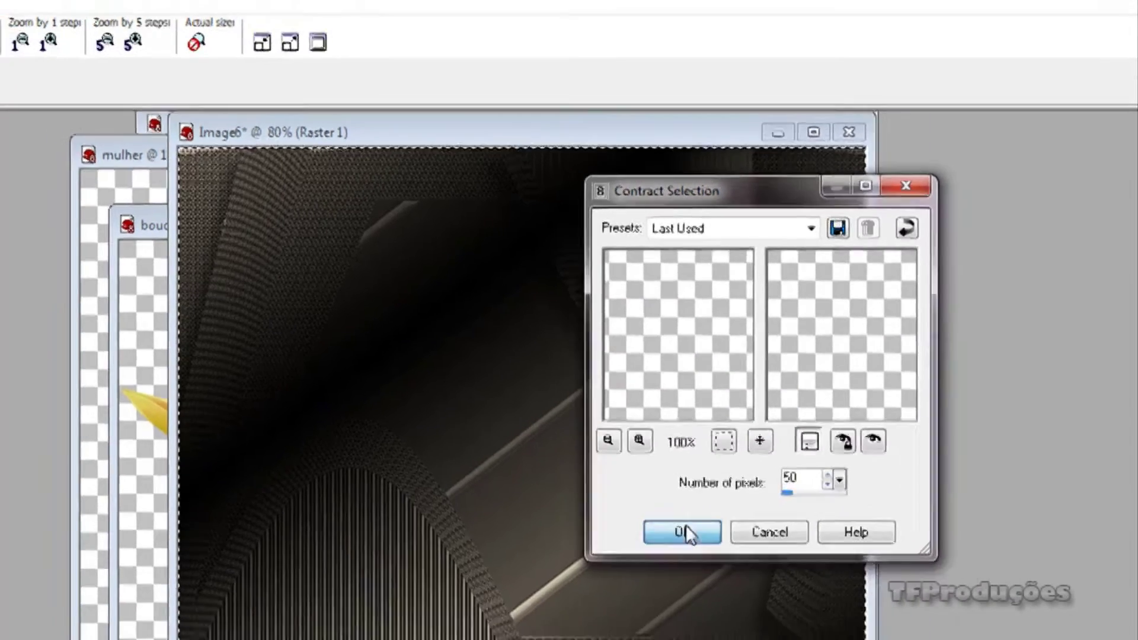
pyautogui.click(729, 562)
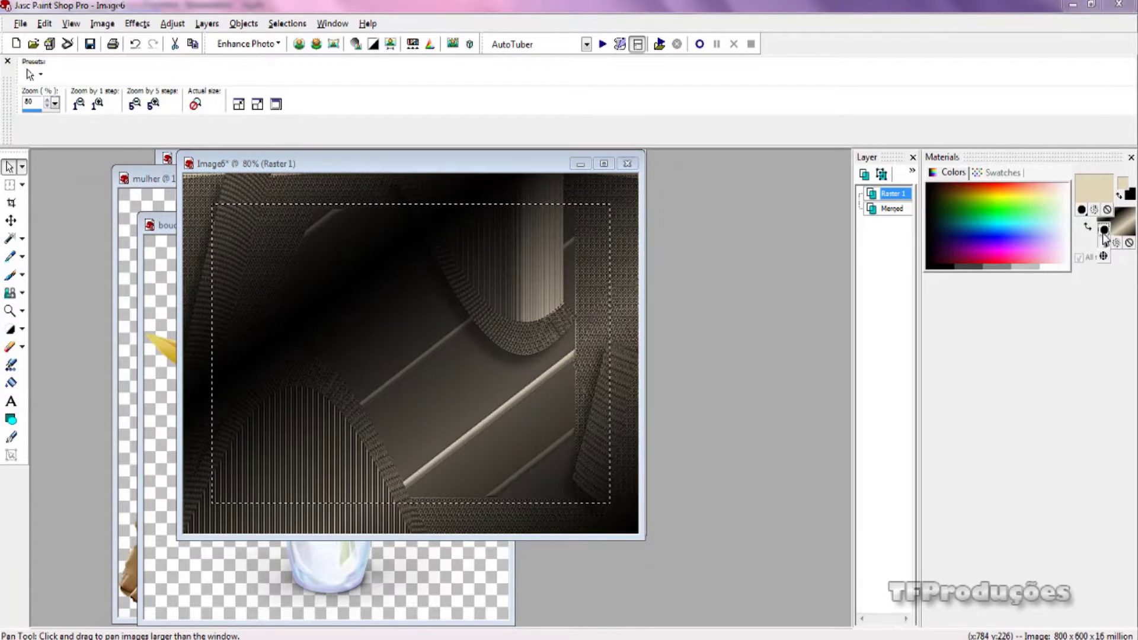
# Switch the background material from gradient to solid black and flood-fill the contracted selection on the new layer with it.
pyautogui.click(1104, 244)
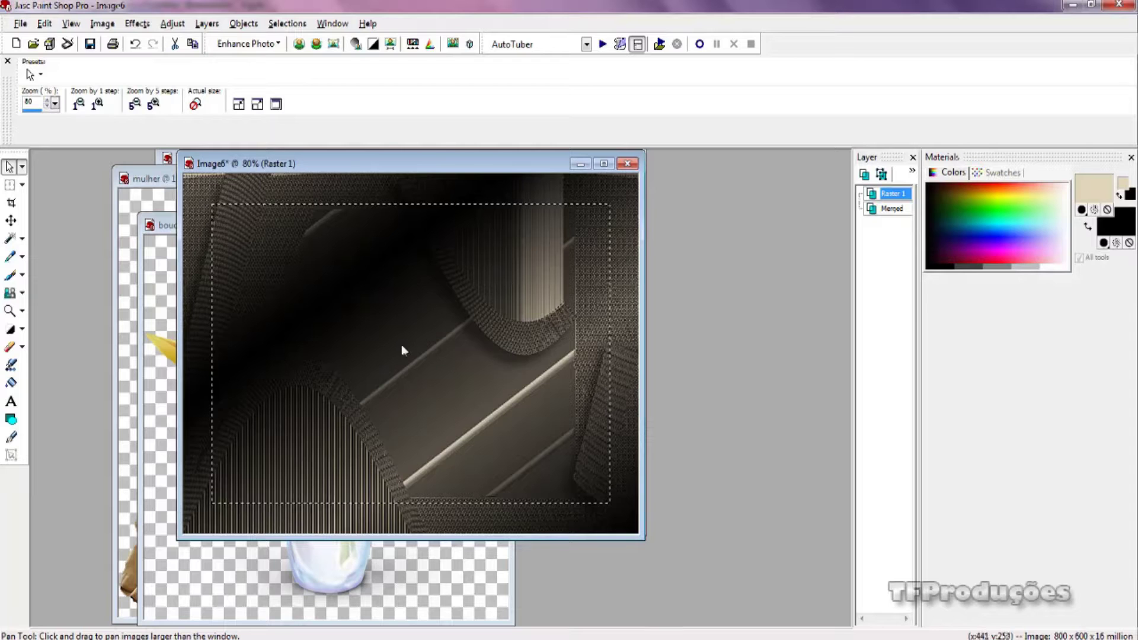
pyautogui.click(11, 383)
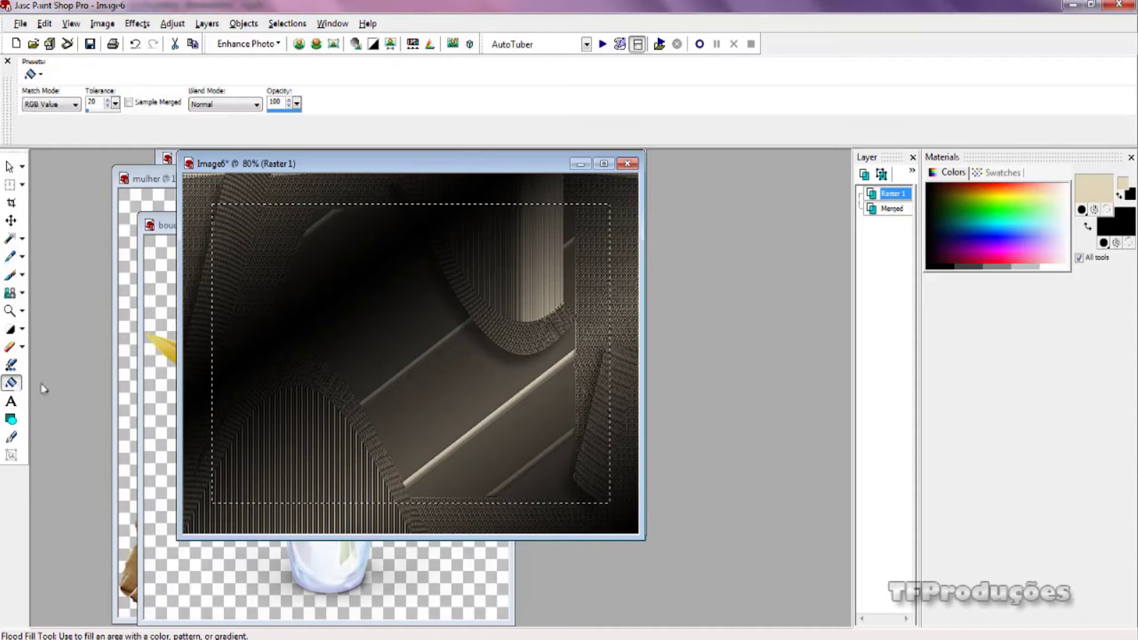
pyautogui.rightClick(283, 357)
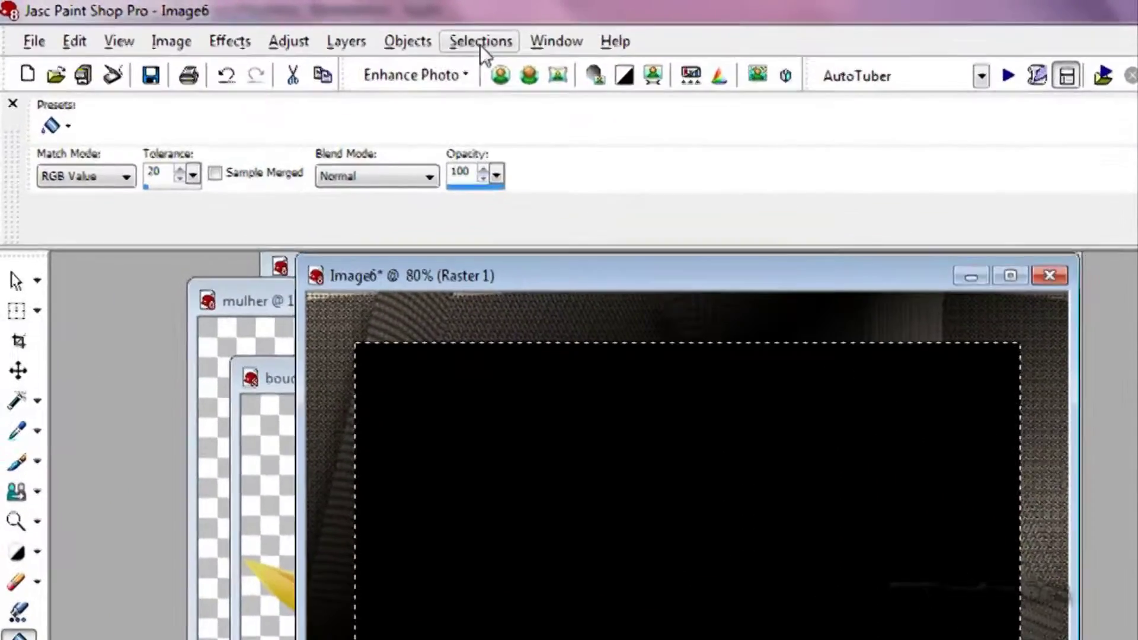
# Contract the selection around the black rectangle by another 10 pixels.
pyautogui.click(287, 25)
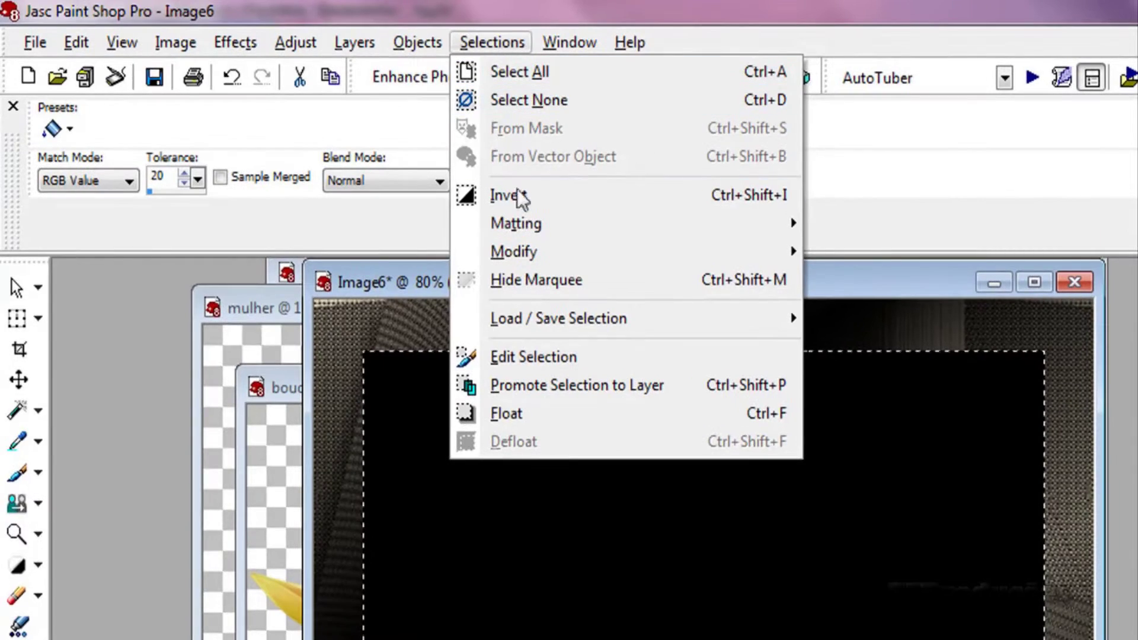
pyautogui.moveTo(524, 257)
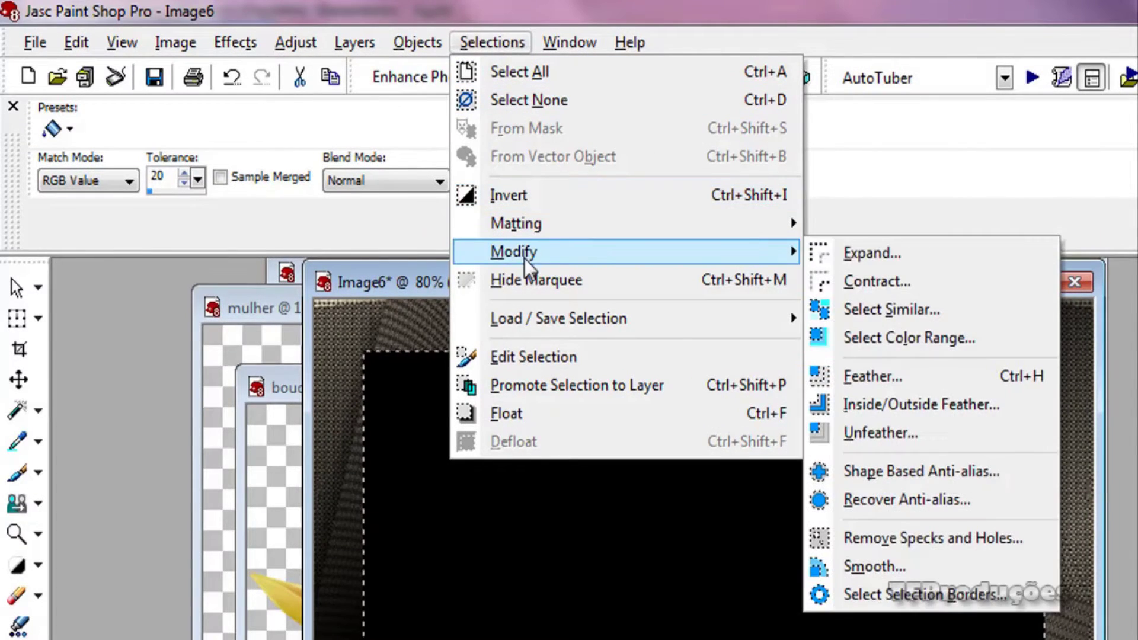
pyautogui.click(856, 281)
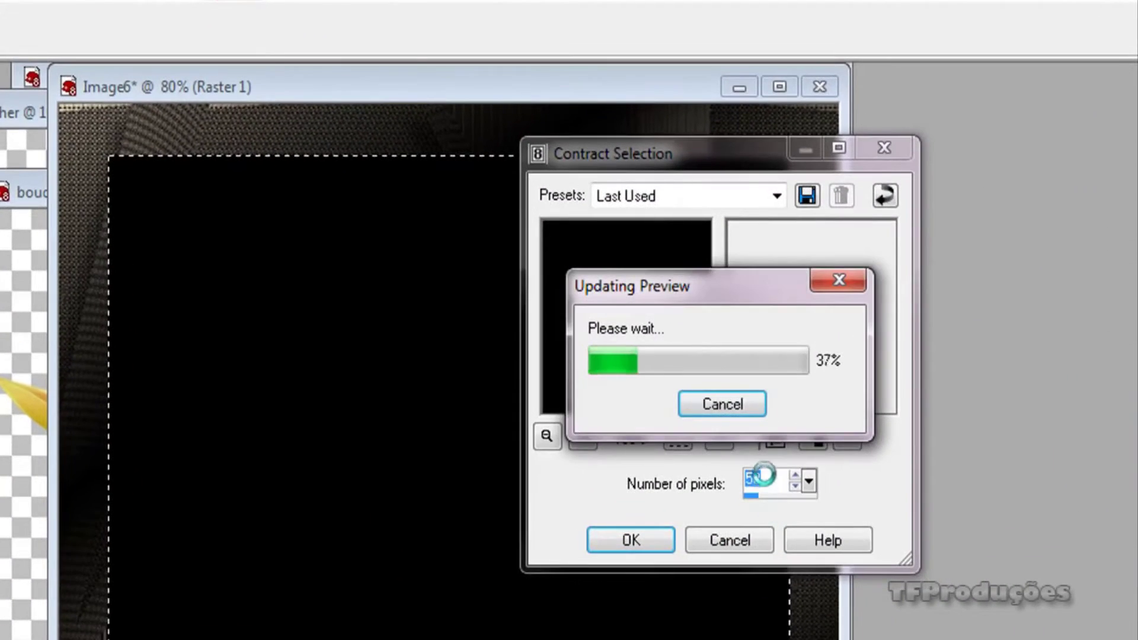
pyautogui.click(724, 406)
pyautogui.write('10')
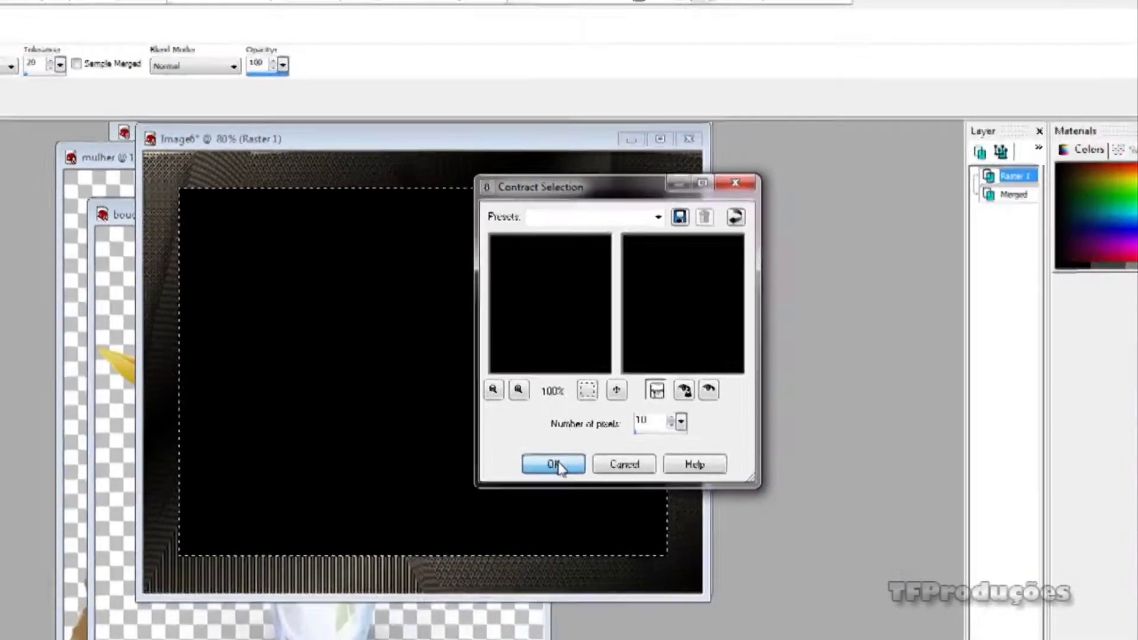
pyautogui.click(633, 539)
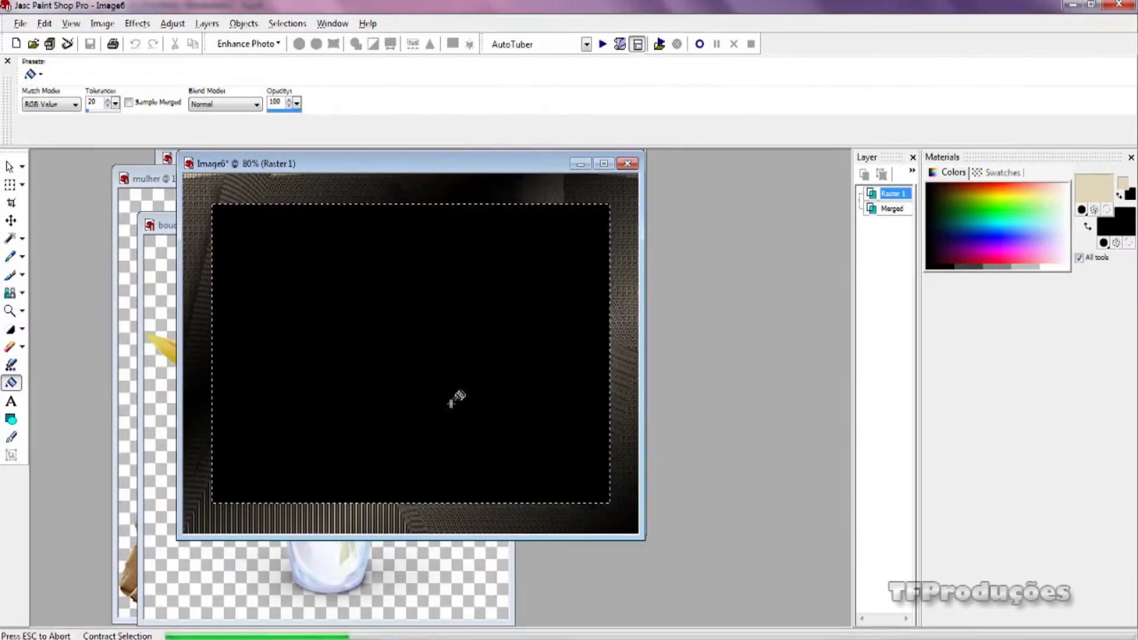
# Apply the Weave texture effect to the selection with gap size 1, width 1, opacity 100, filled gaps and a black weave color.
pyautogui.click(140, 24)
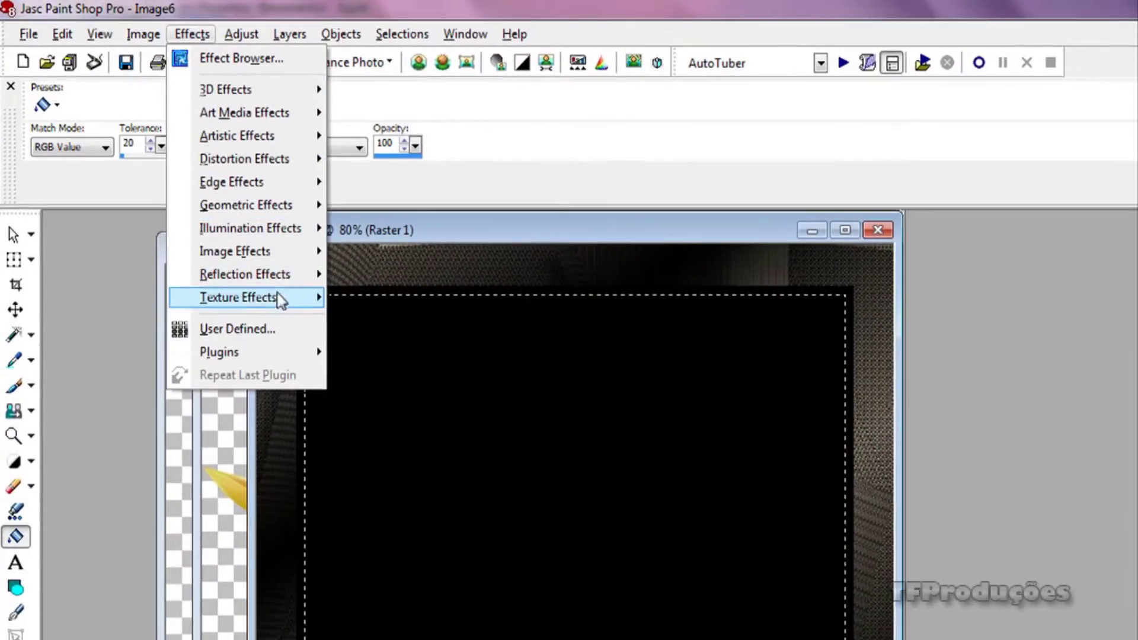
pyautogui.moveTo(200, 214)
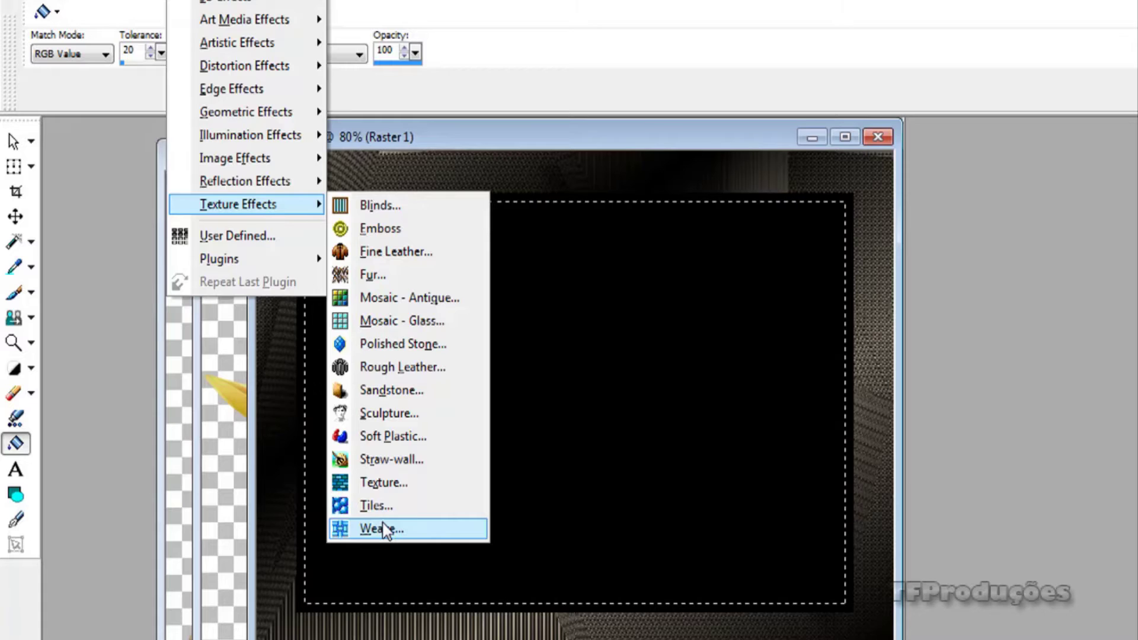
pyautogui.click(381, 591)
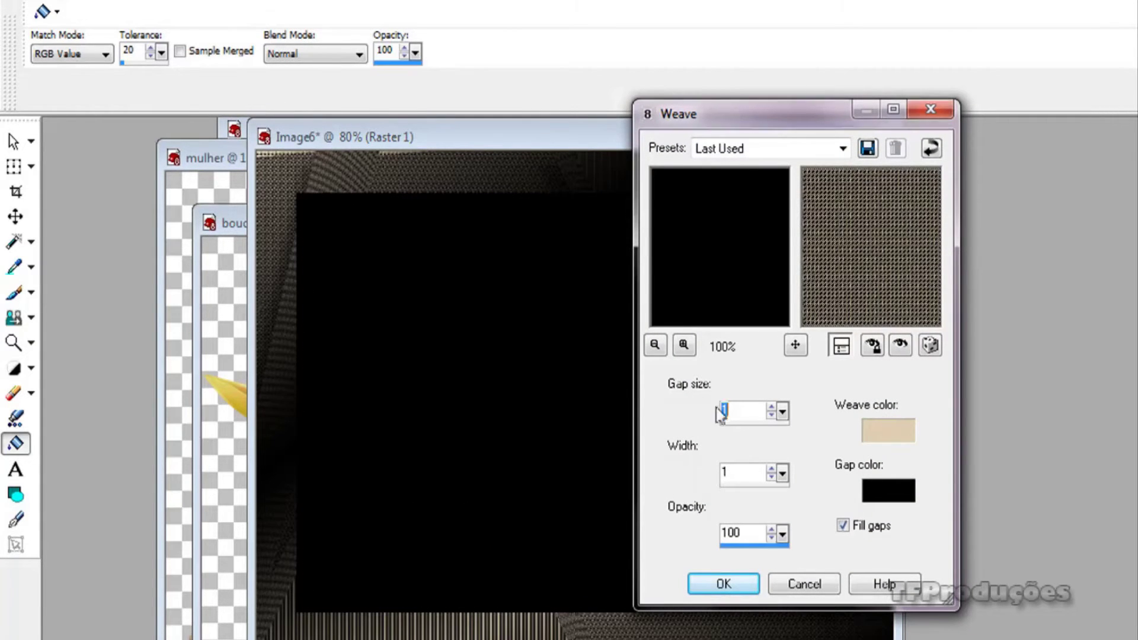
pyautogui.click(887, 428)
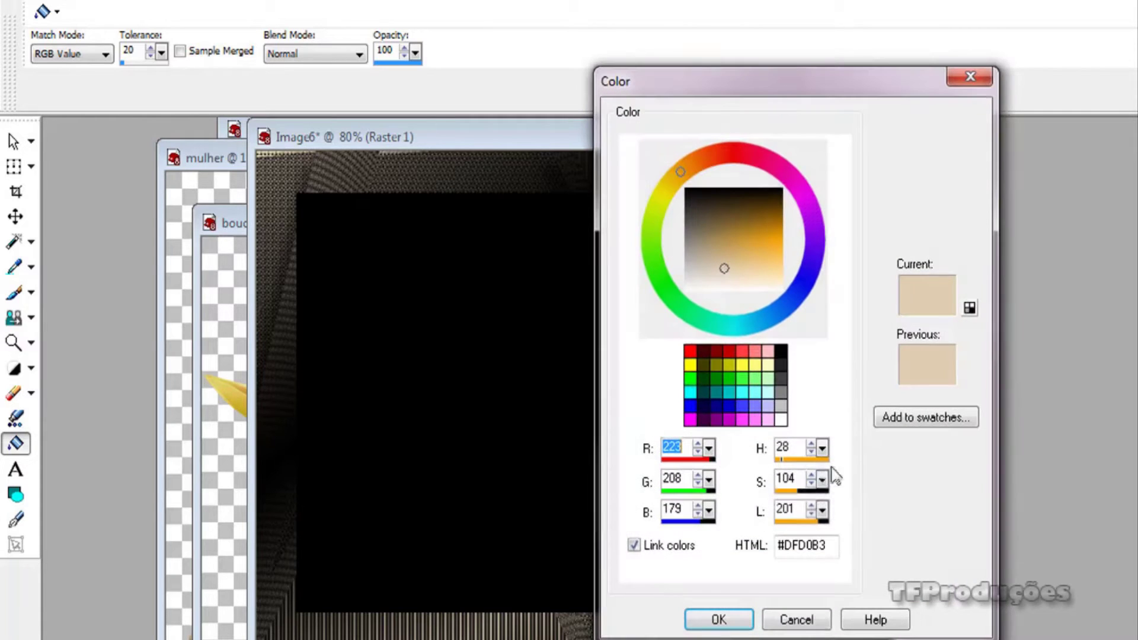
pyautogui.click(782, 351)
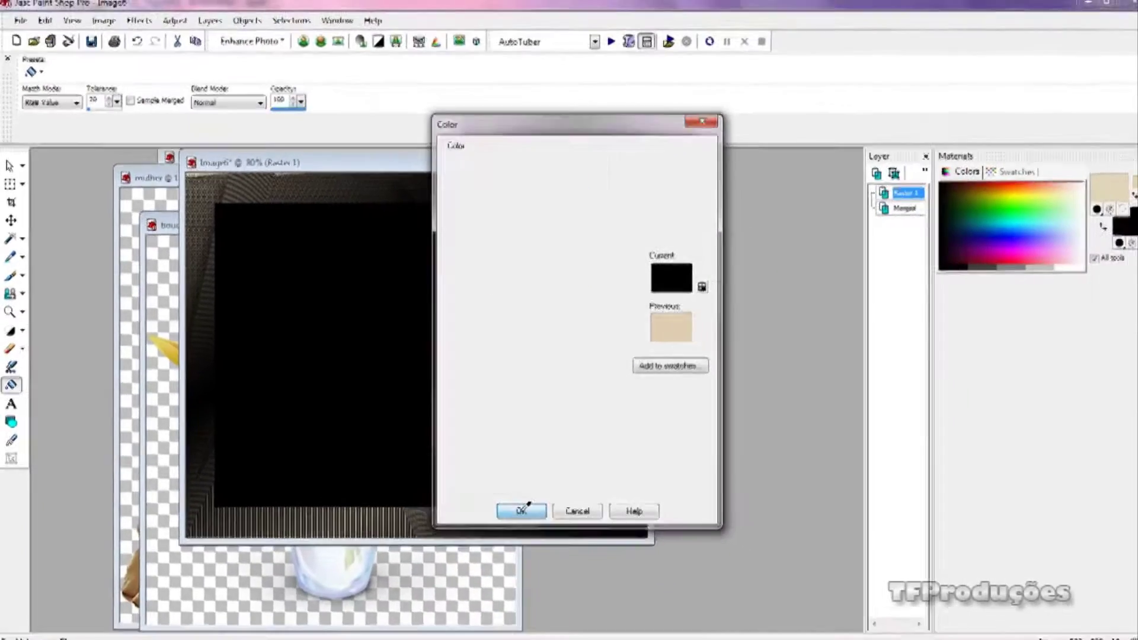
pyautogui.click(670, 589)
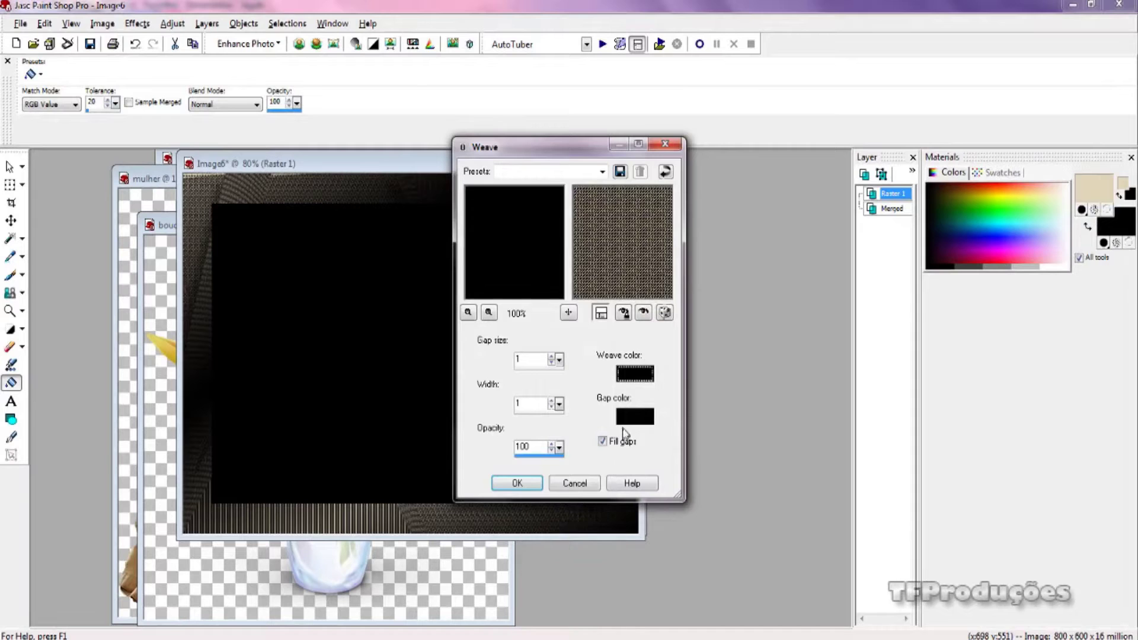
pyautogui.click(517, 483)
# Copy the HTML color code #E1D6BA from the beige foreground material and leave its color settings without changes.
pyautogui.click(1094, 189)
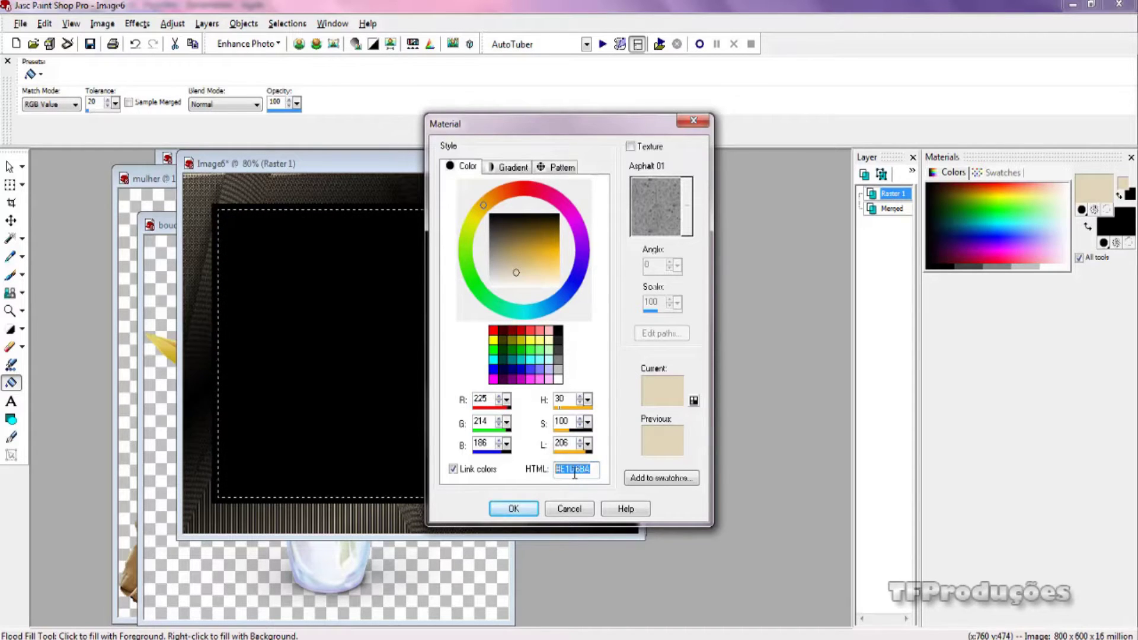
pyautogui.rightClick(574, 472)
pyautogui.click(629, 315)
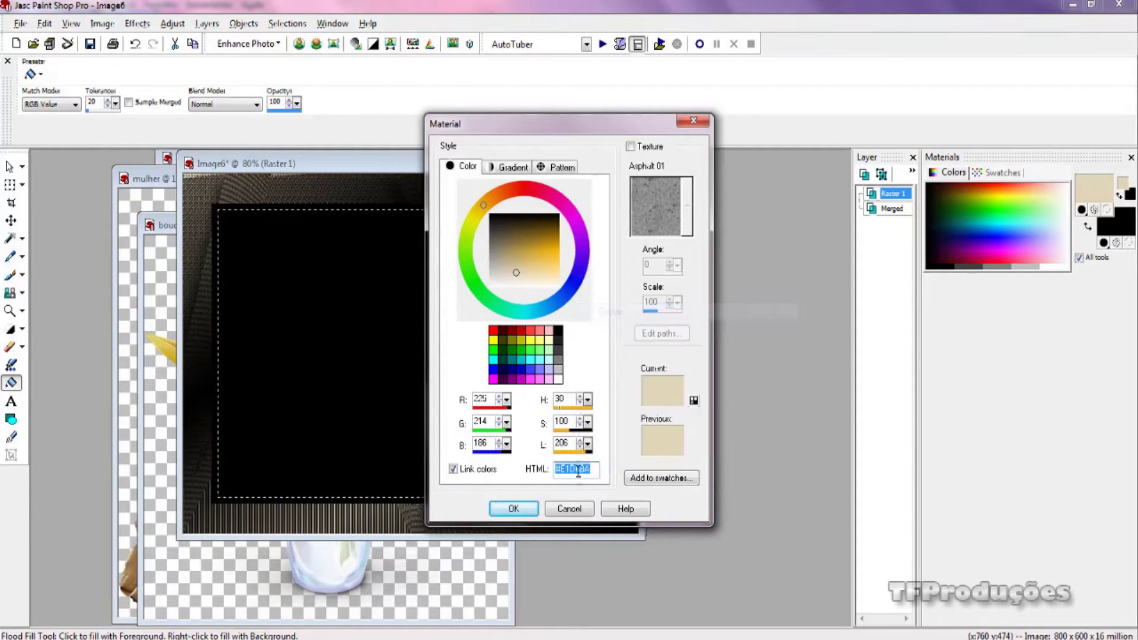
pyautogui.press('Escape')
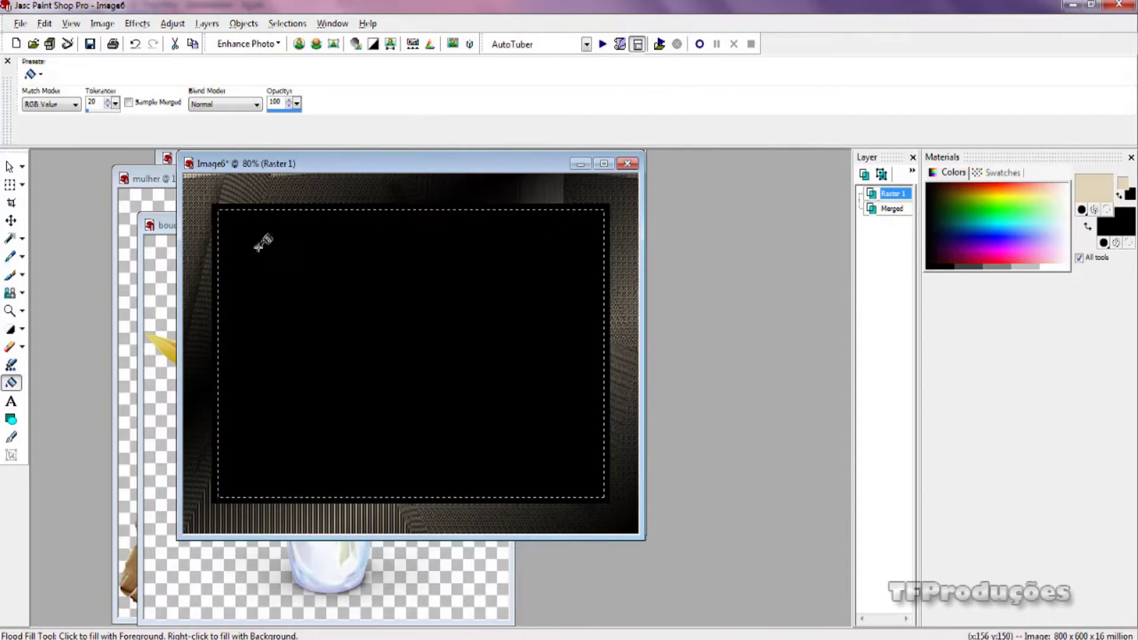
# Apply the Weave texture effect to the black selection with gap size 1, width 1, opacity 100, filled gaps, black weave color and gap color #E1D6BA.
pyautogui.click(135, 44)
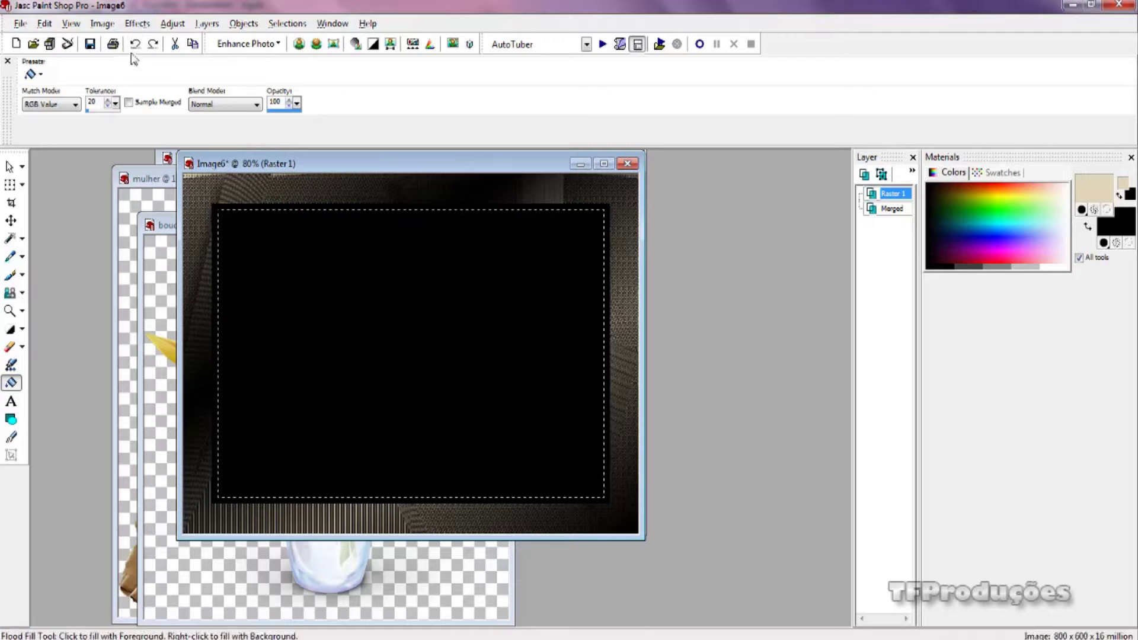
pyautogui.click(136, 25)
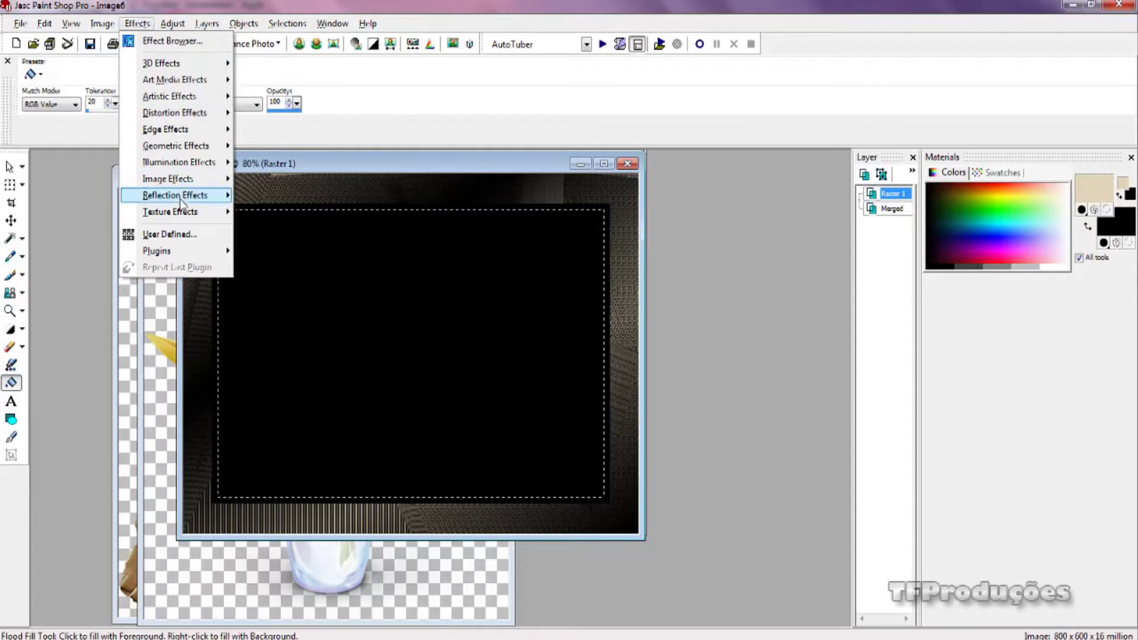
pyautogui.moveTo(183, 214)
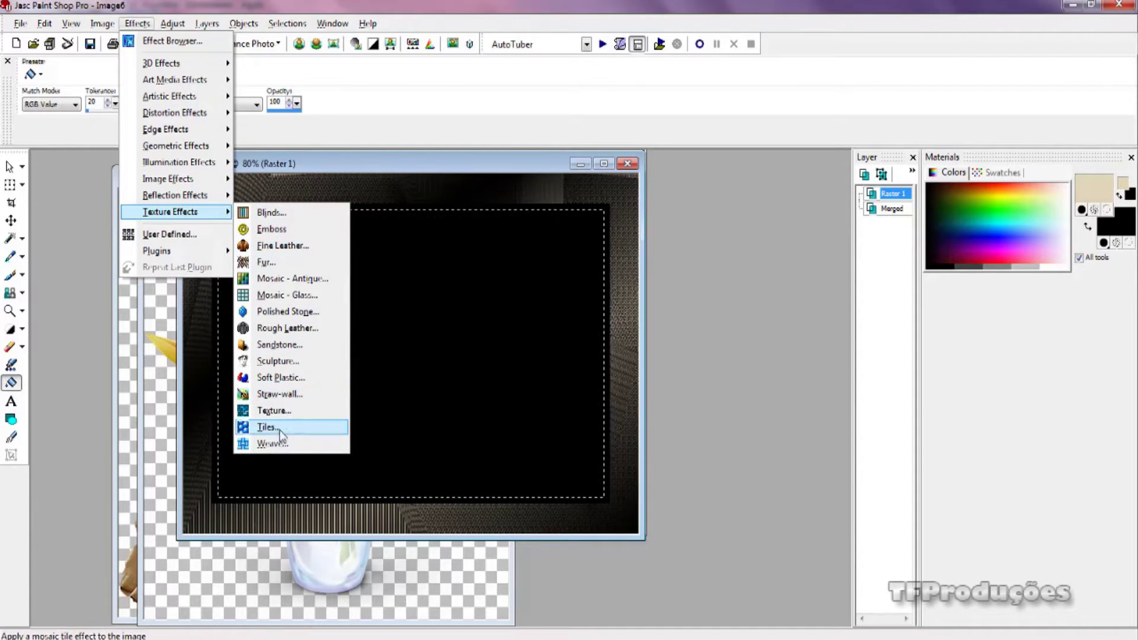
pyautogui.click(272, 444)
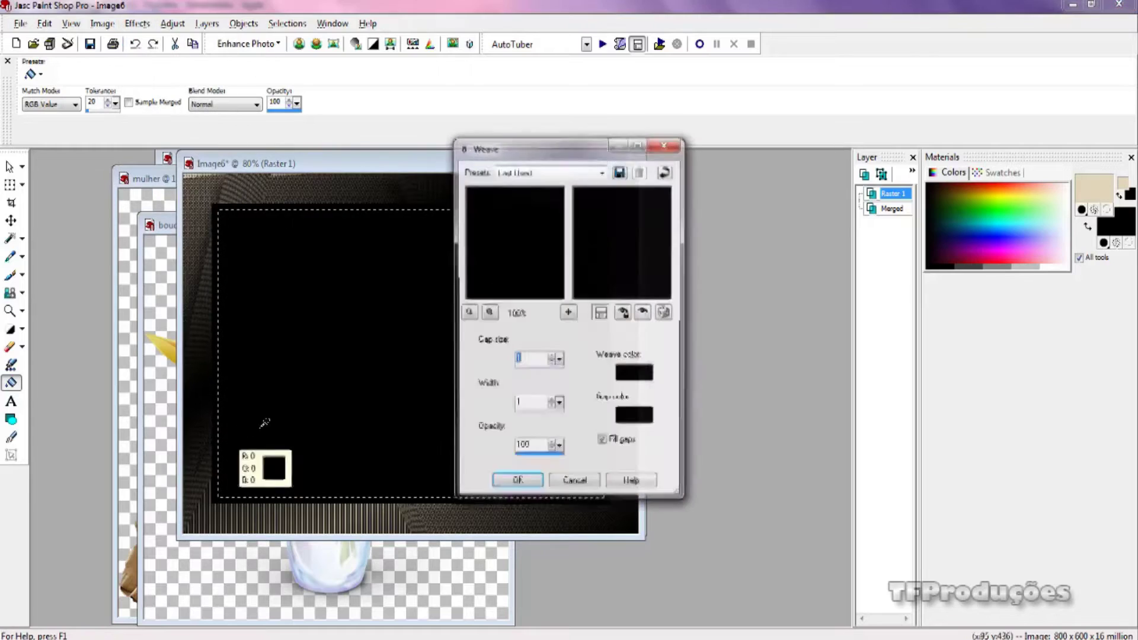
pyautogui.click(636, 415)
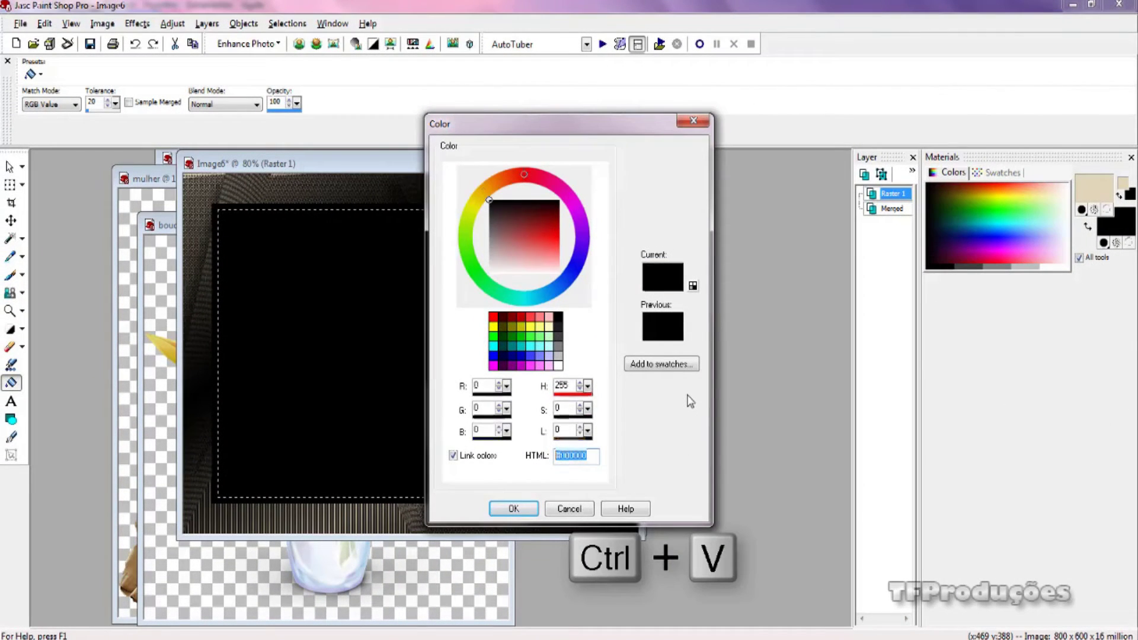
pyautogui.hotkey('ctrl', 'v')
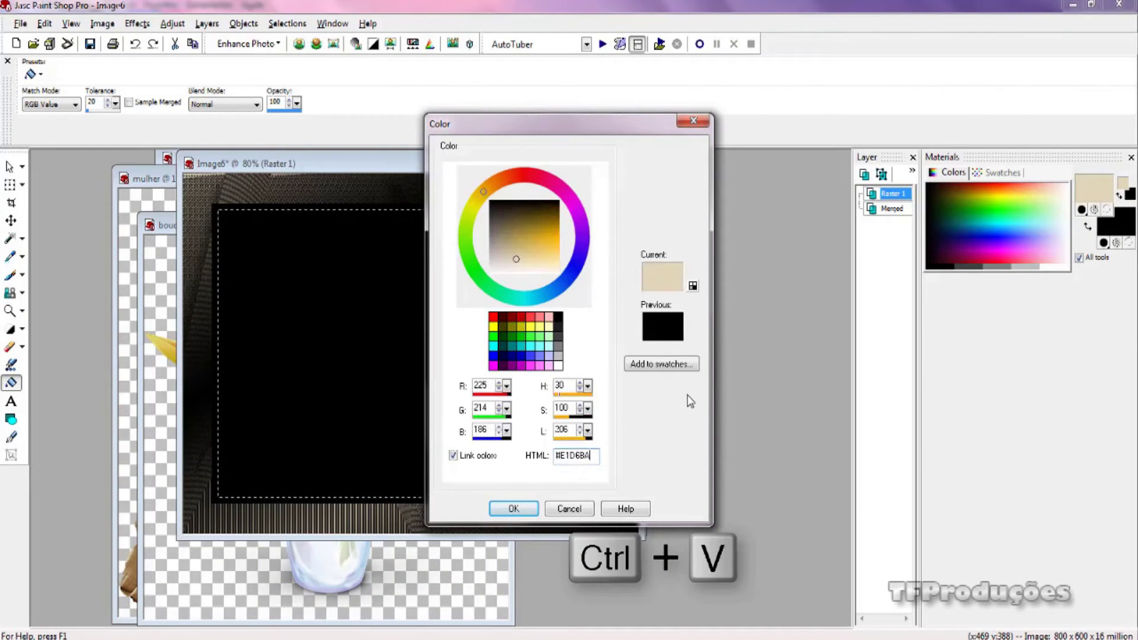
pyautogui.press('Return')
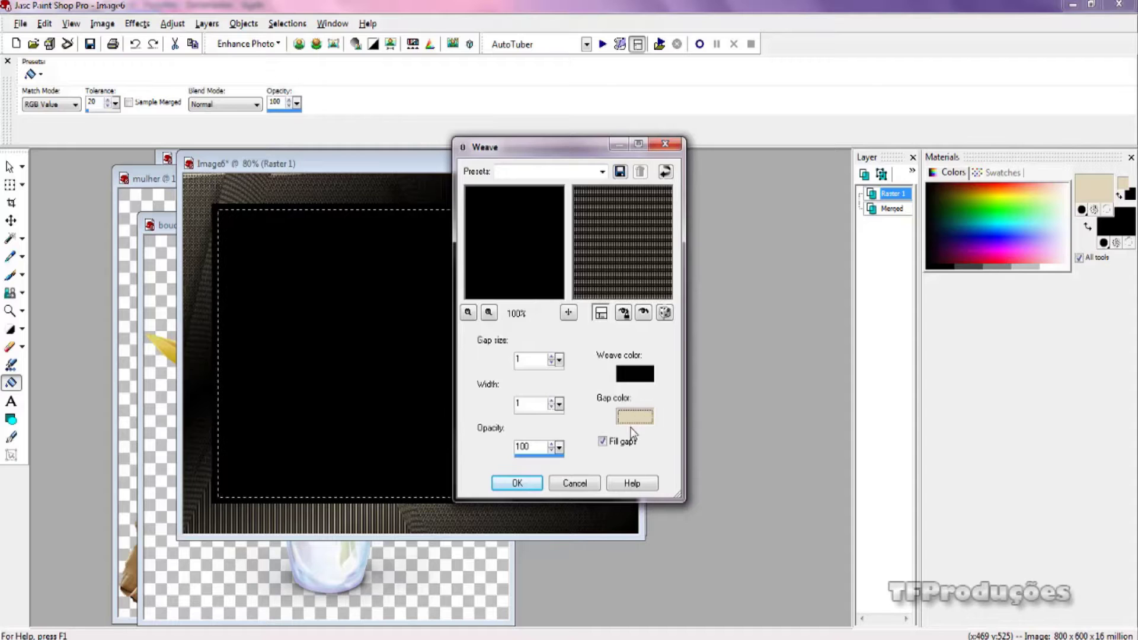
pyautogui.click(517, 484)
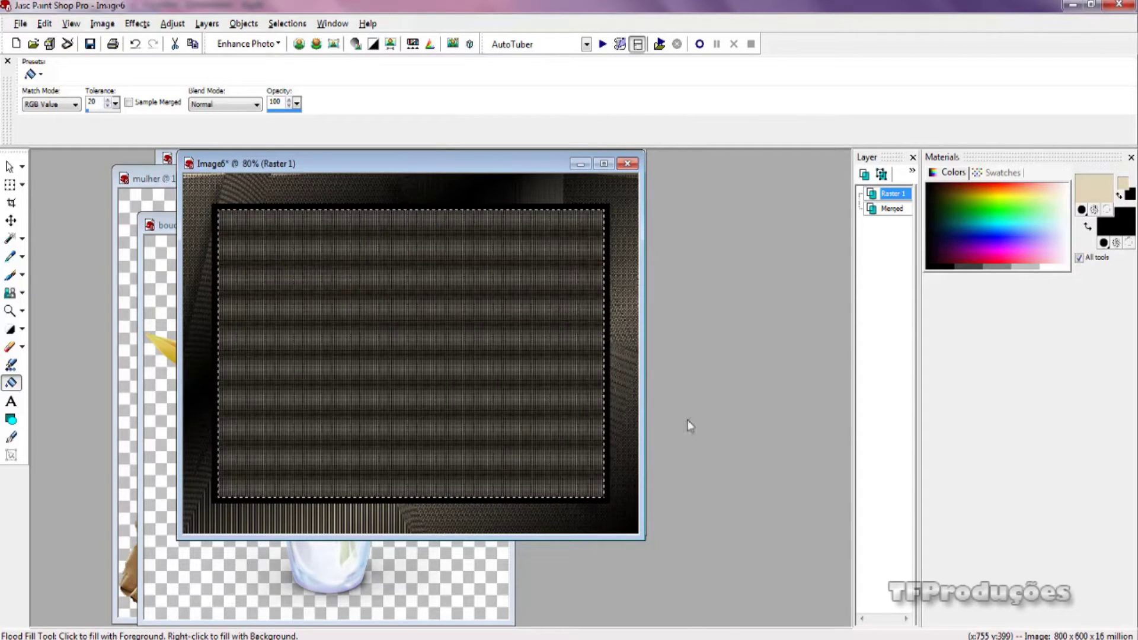
# Set the opacity of the Raster 1 layer to 50.
pyautogui.doubleClick(892, 195)
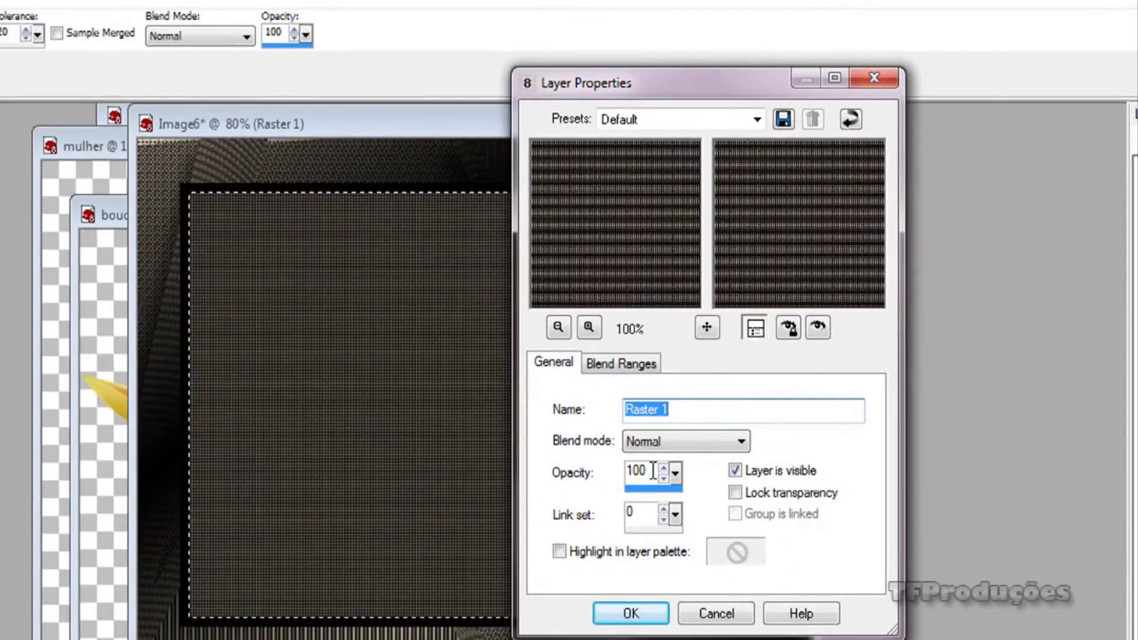
pyautogui.moveTo(652, 471); pyautogui.dragTo(626, 471)
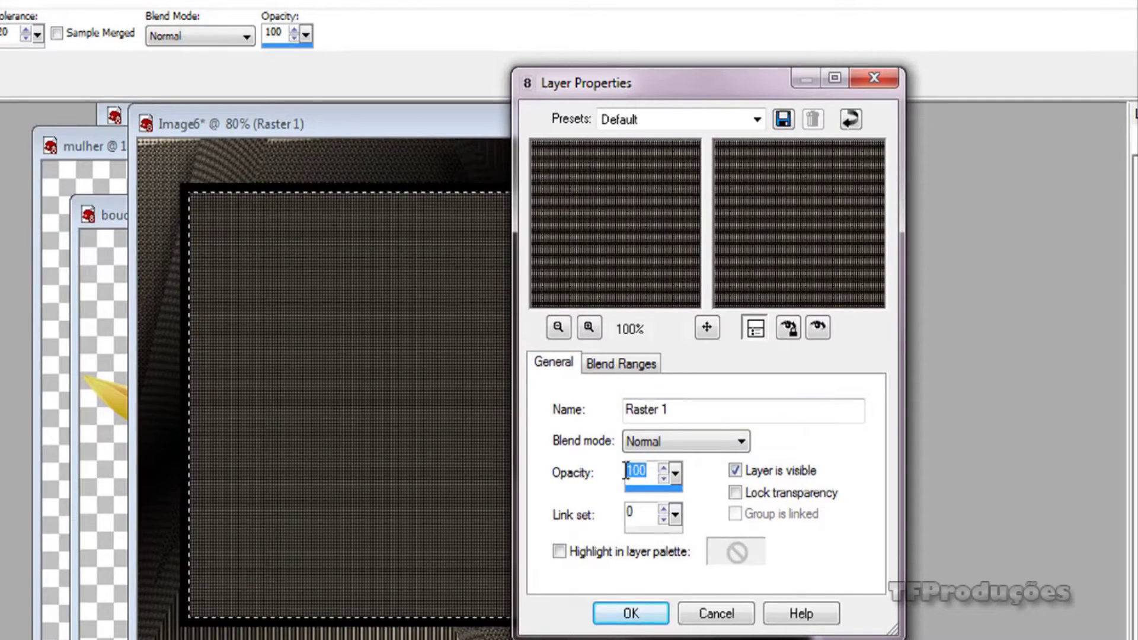
pyautogui.write('50')
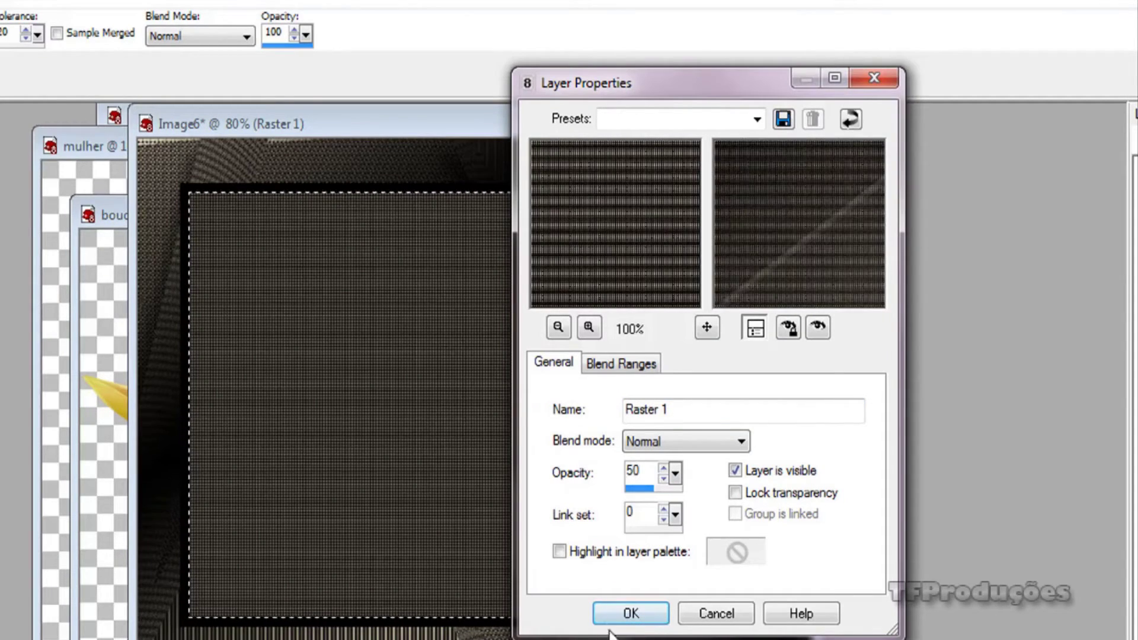
pyautogui.click(624, 611)
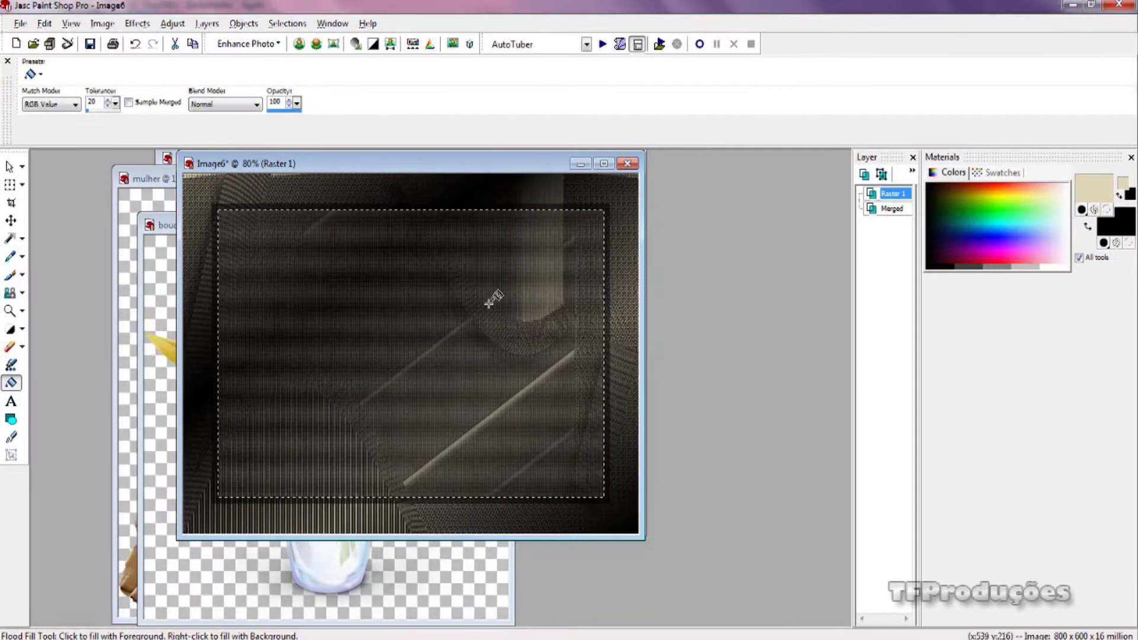
# Add a new raster layer with default settings and flood-fill the selection on it with the black background material.
pyautogui.click(207, 23)
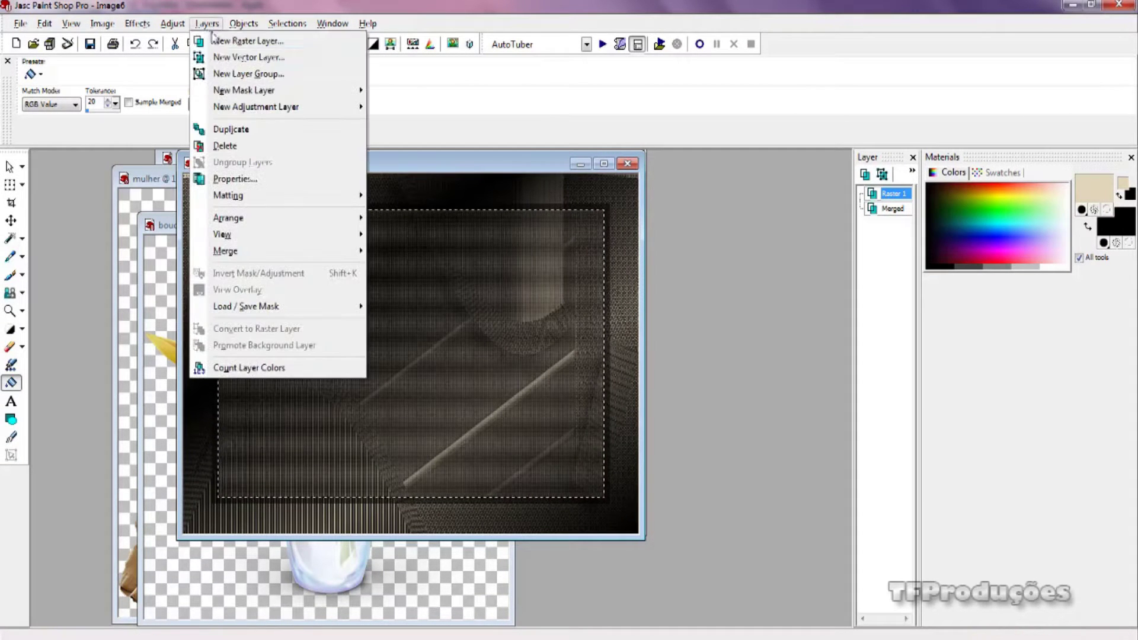
pyautogui.click(216, 41)
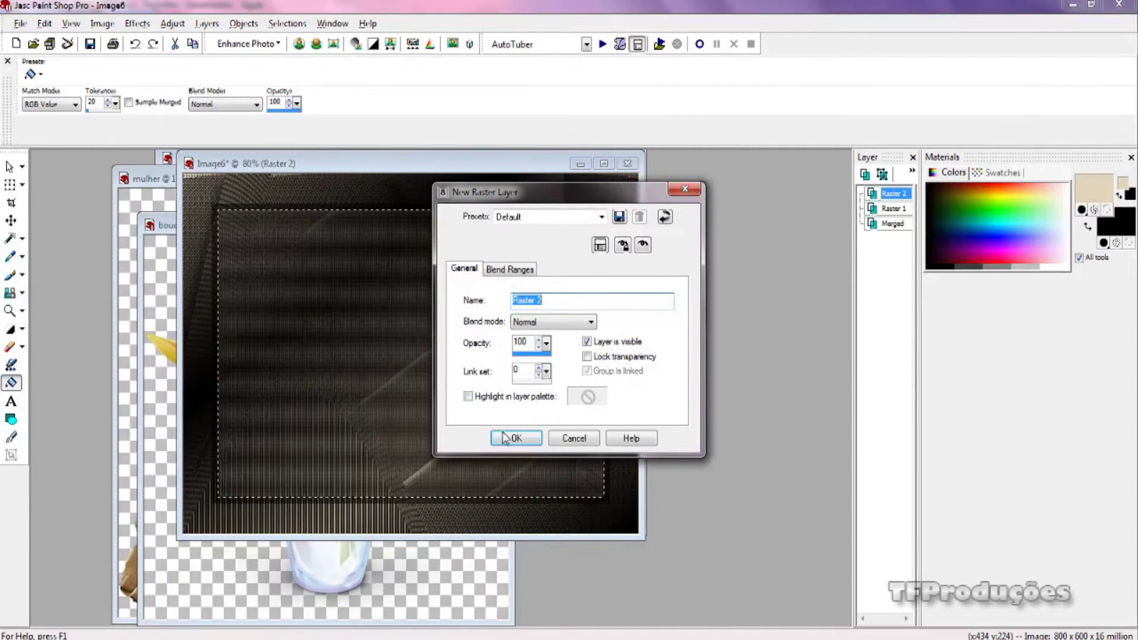
pyautogui.click(513, 438)
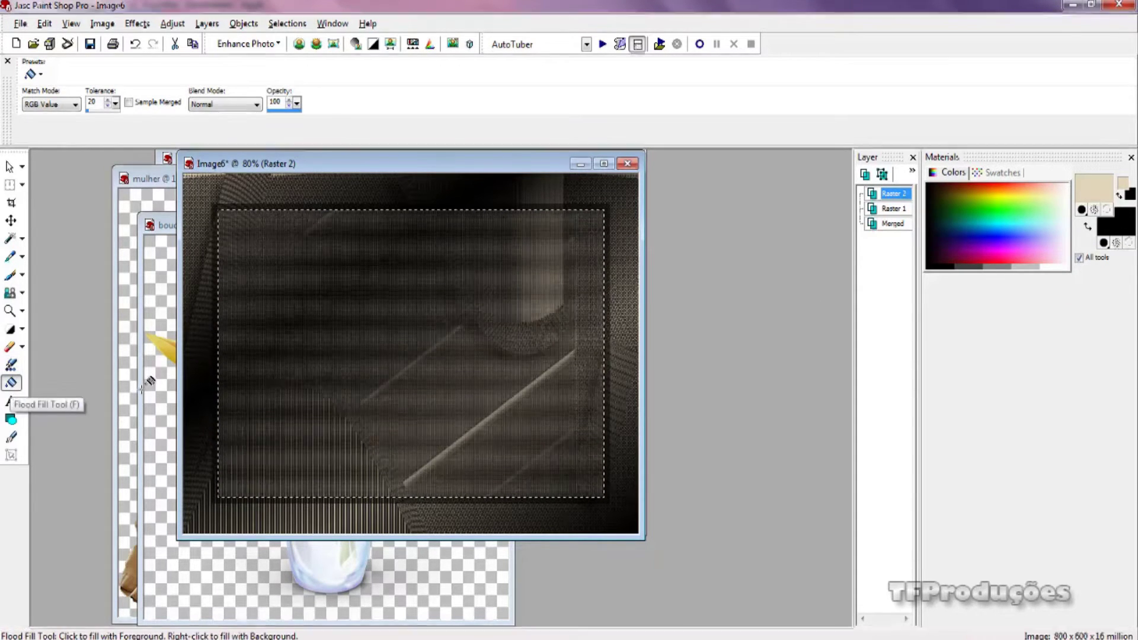
pyautogui.rightClick(261, 378)
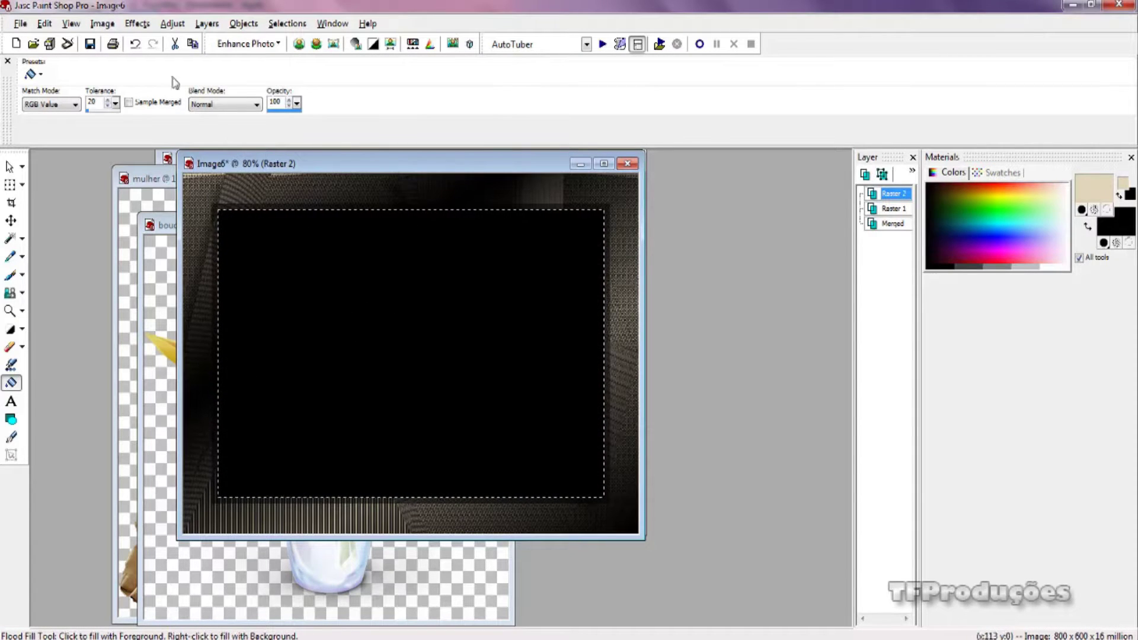
# Start the Weave texture effect on the new black layer and copy the HTML code #E1D6BA from its gap color.
pyautogui.click(137, 23)
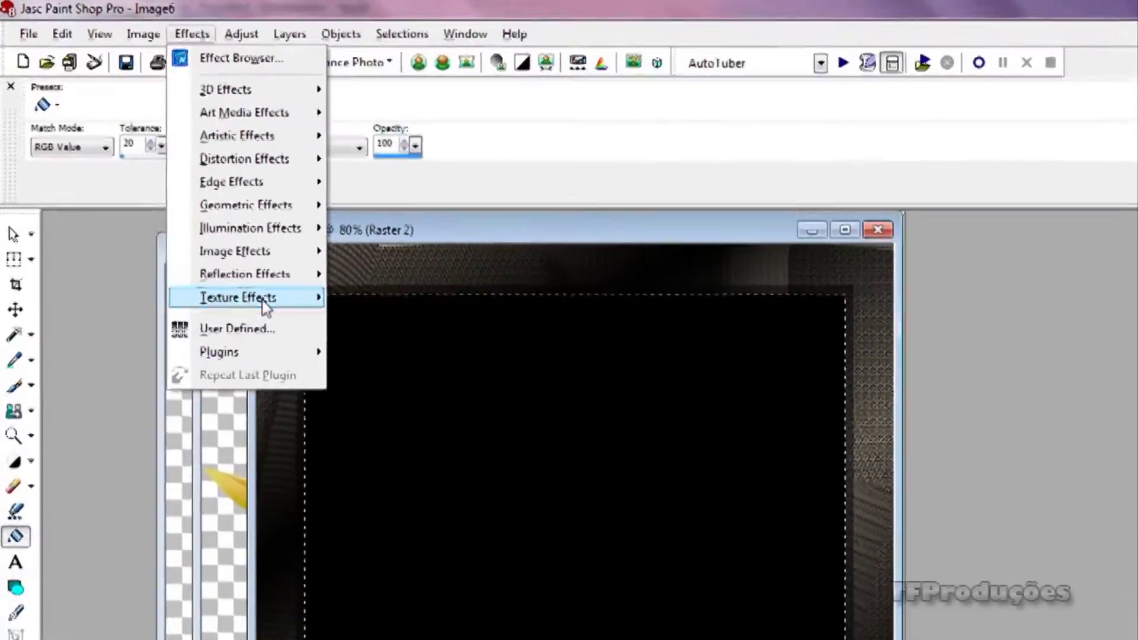
pyautogui.moveTo(201, 218)
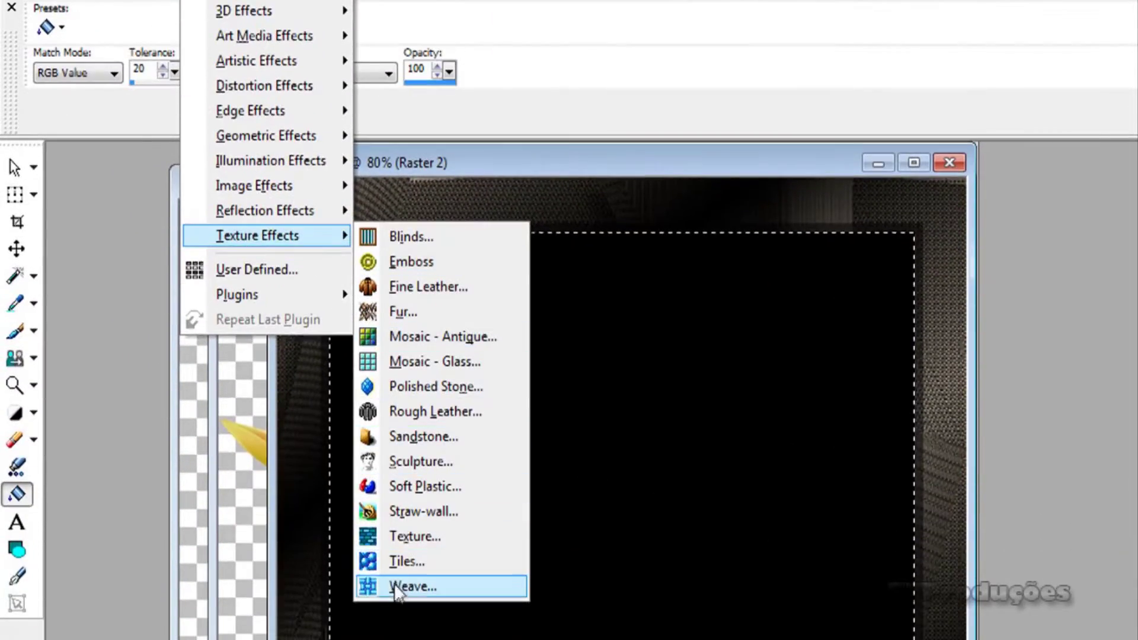
pyautogui.click(396, 586)
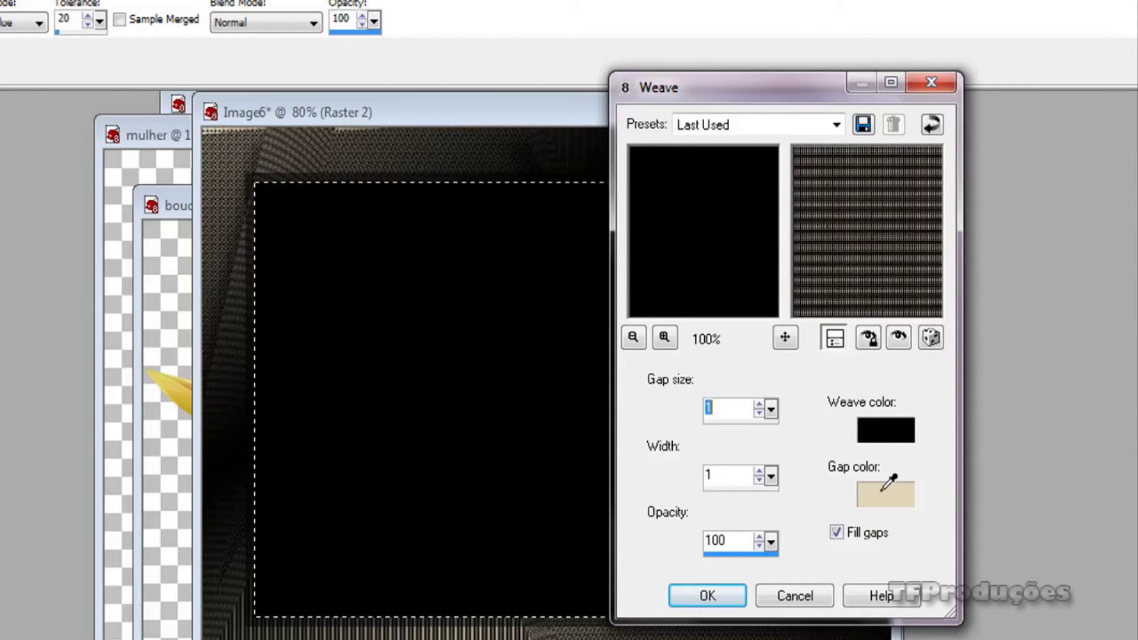
pyautogui.click(886, 492)
pyautogui.moveTo(821, 560); pyautogui.dragTo(769, 560)
pyautogui.rightClick(770, 561)
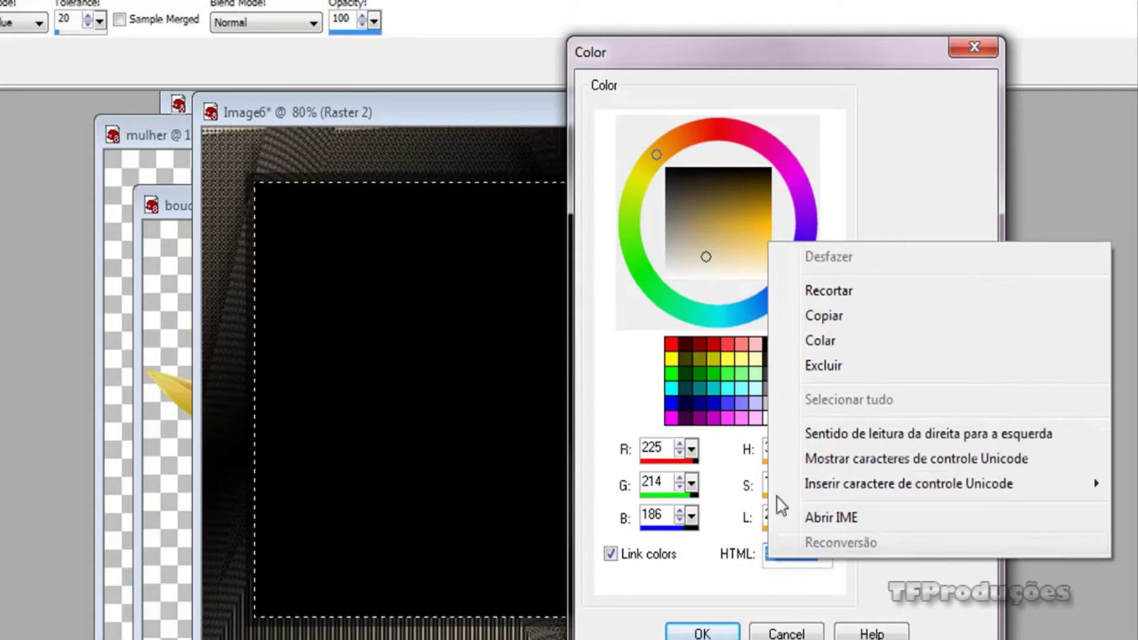
pyautogui.click(826, 314)
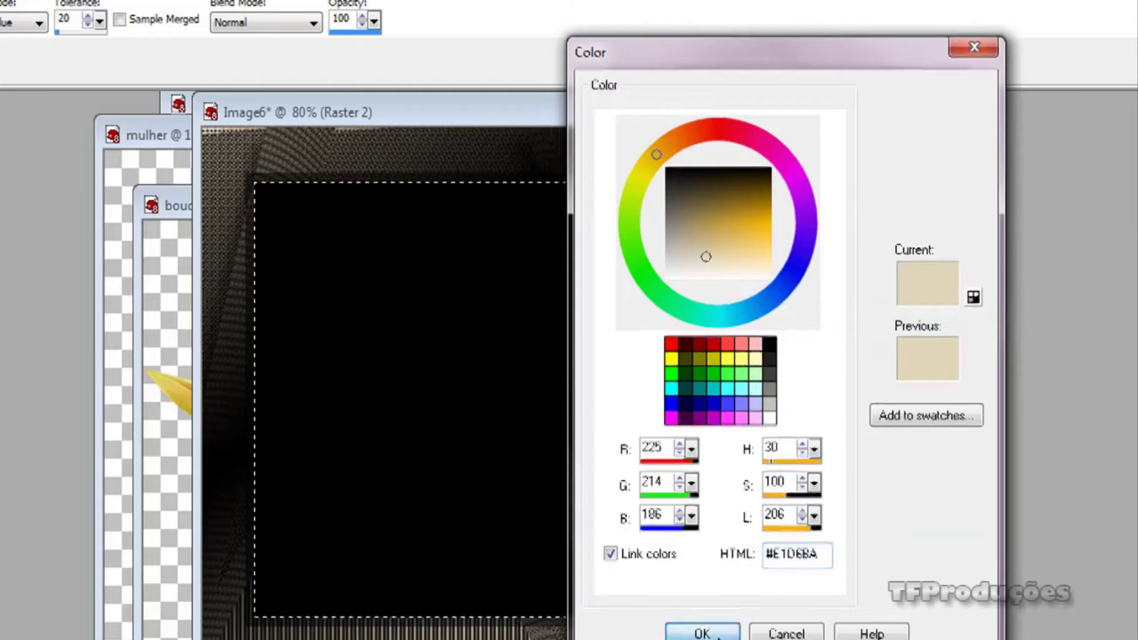
pyautogui.click(734, 633)
# Replace the HTML code of the weave color with the copied #E1D6BA.
pyautogui.click(883, 428)
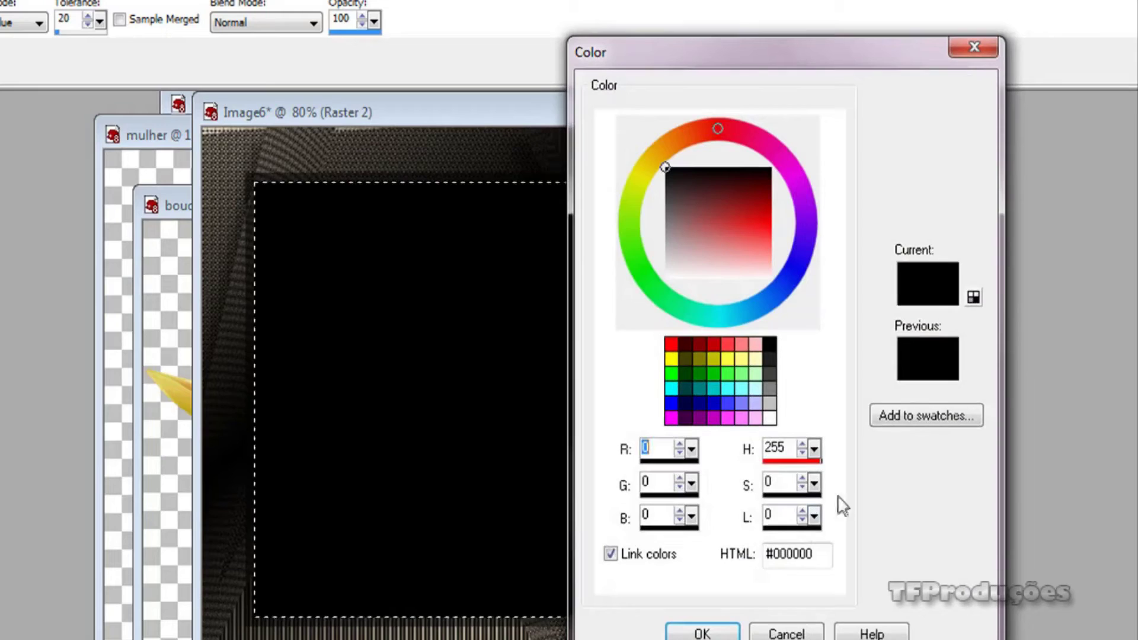
pyautogui.moveTo(821, 554); pyautogui.dragTo(750, 559)
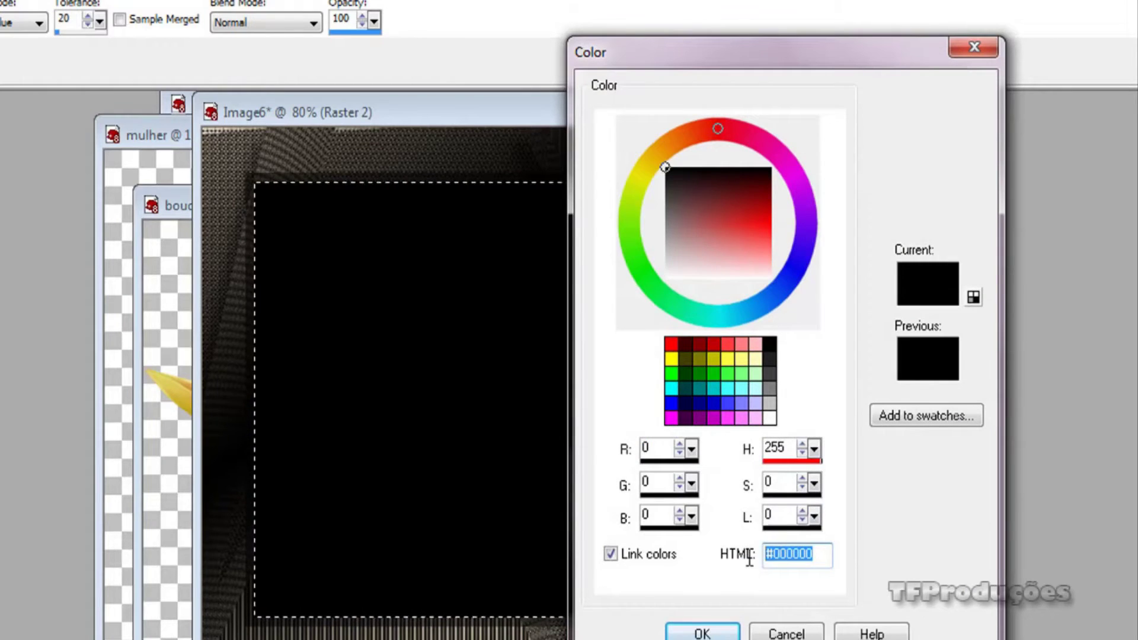
pyautogui.hotkey('ctrl', 'v')
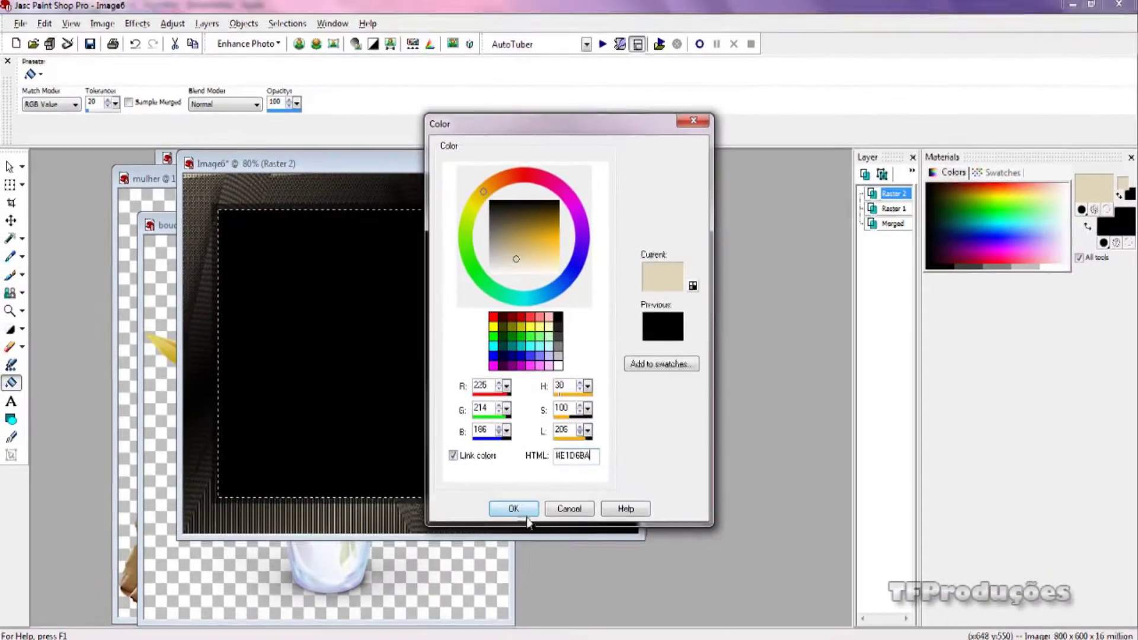
pyautogui.click(721, 635)
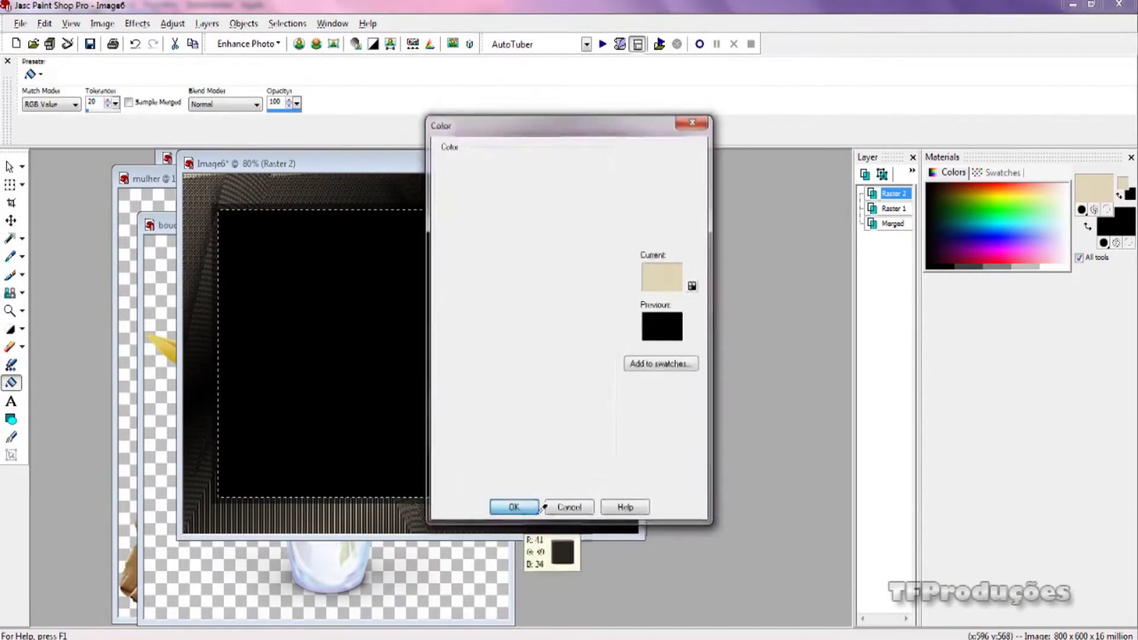
# Set the gap color to black and apply the Weave effect with gap size 1, width 1, opacity 100 and filled gaps.
pyautogui.click(632, 415)
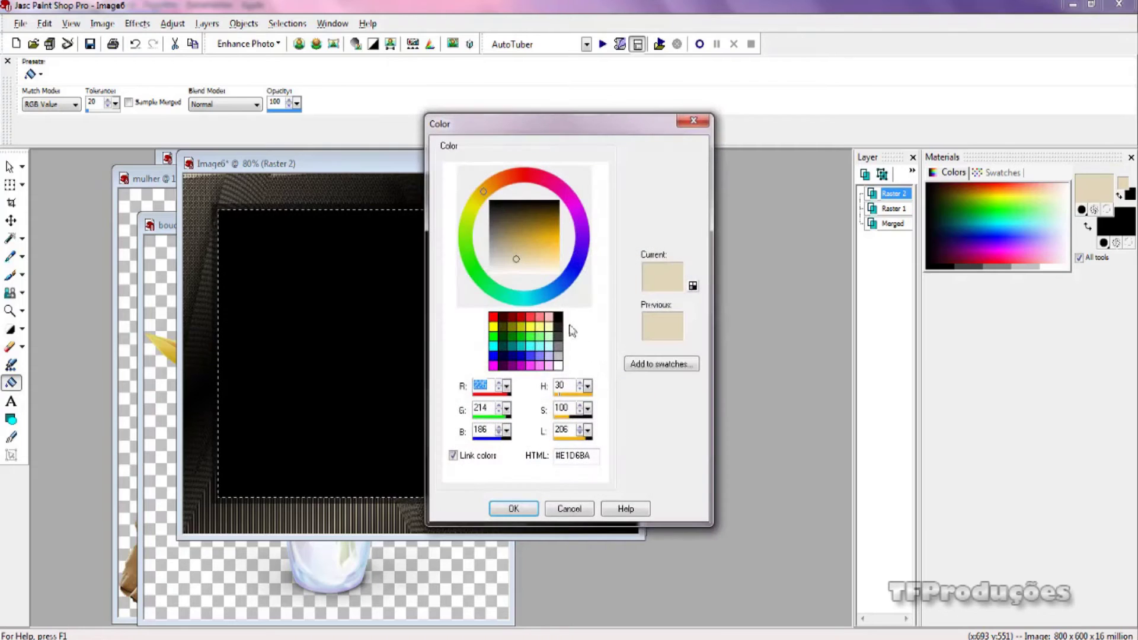
pyautogui.click(559, 318)
pyautogui.click(513, 509)
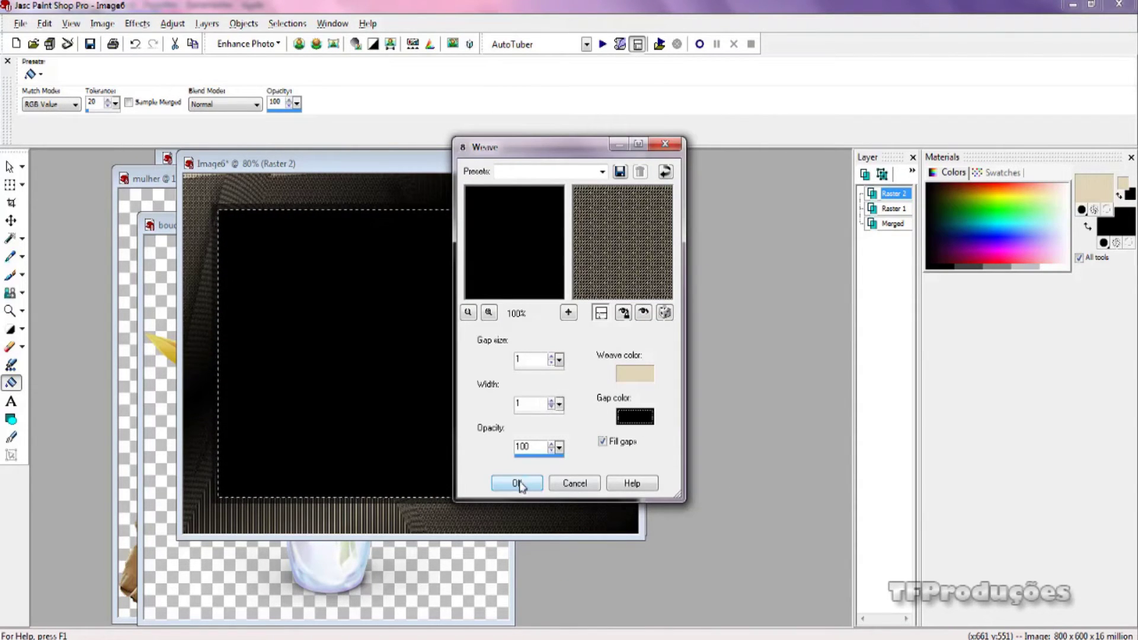
pyautogui.click(517, 484)
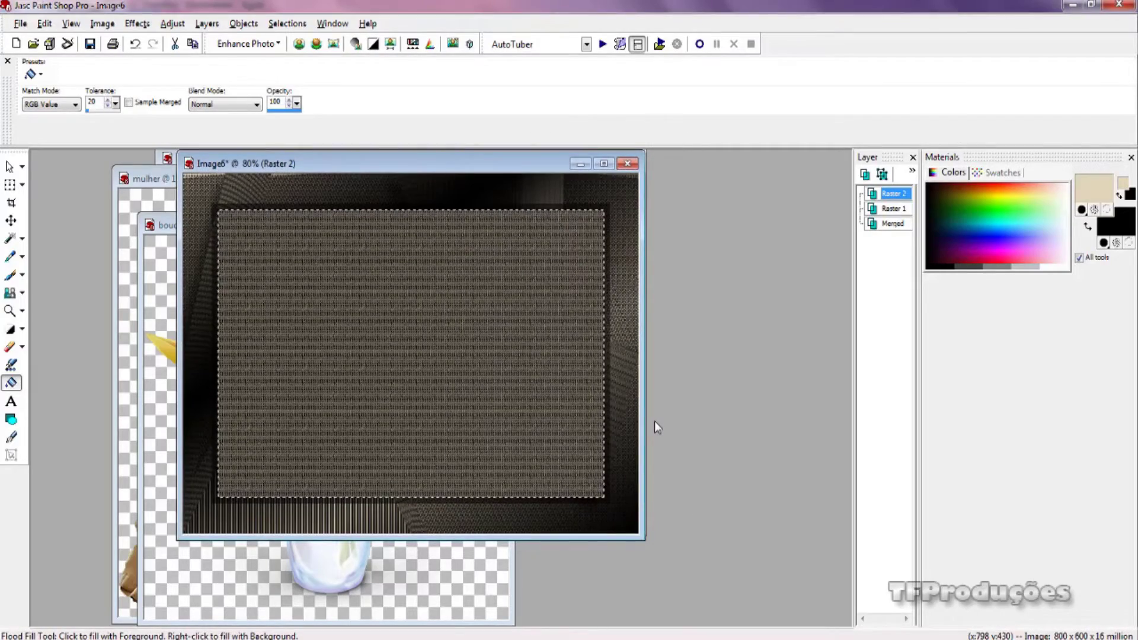
# Set the opacity of the Raster 2 layer to 50.
pyautogui.doubleClick(894, 195)
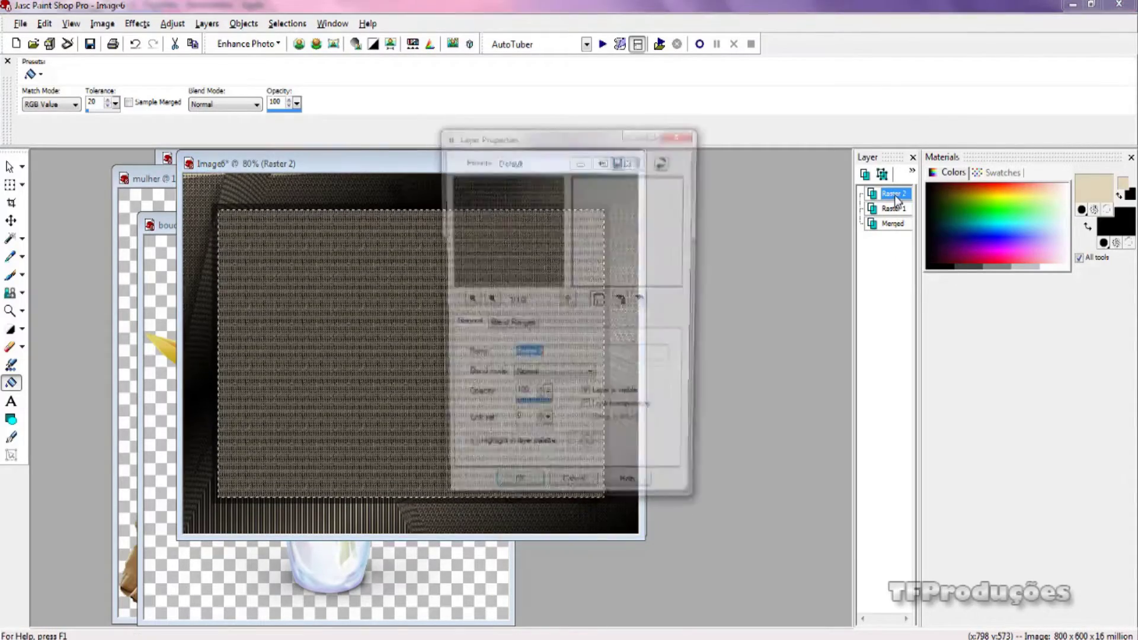
pyautogui.moveTo(534, 399); pyautogui.dragTo(485, 403)
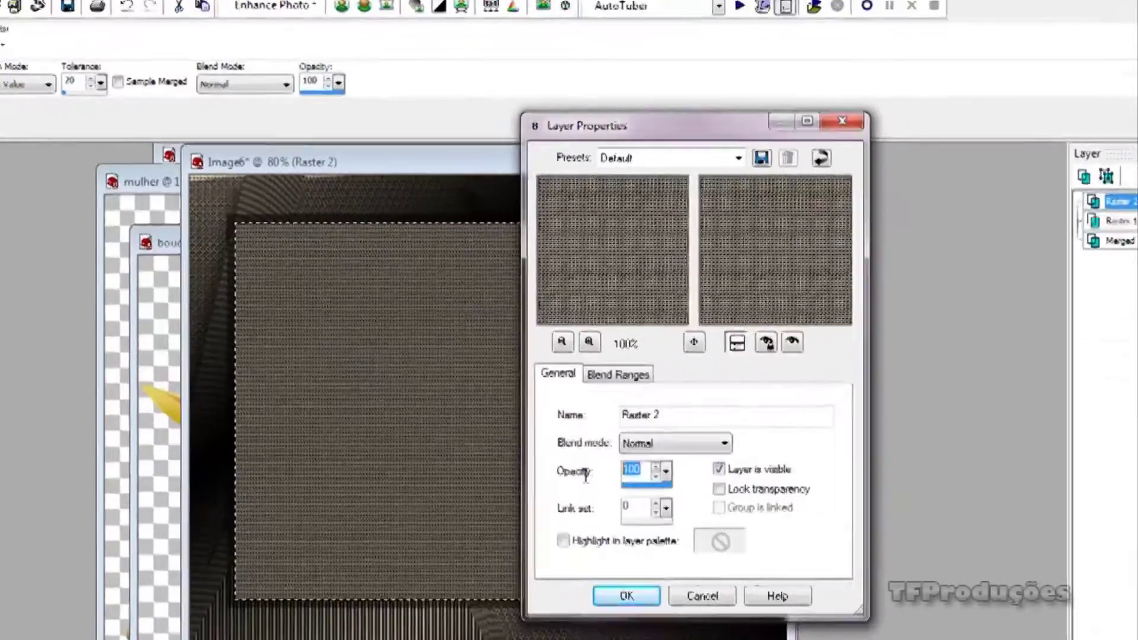
pyautogui.write('50')
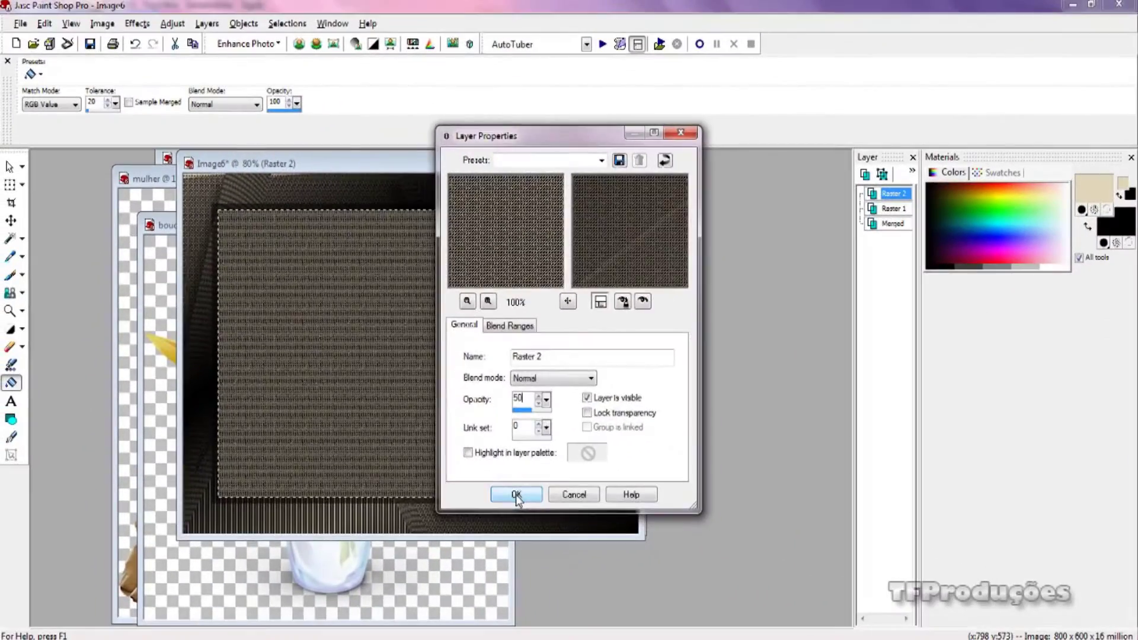
pyautogui.click(516, 496)
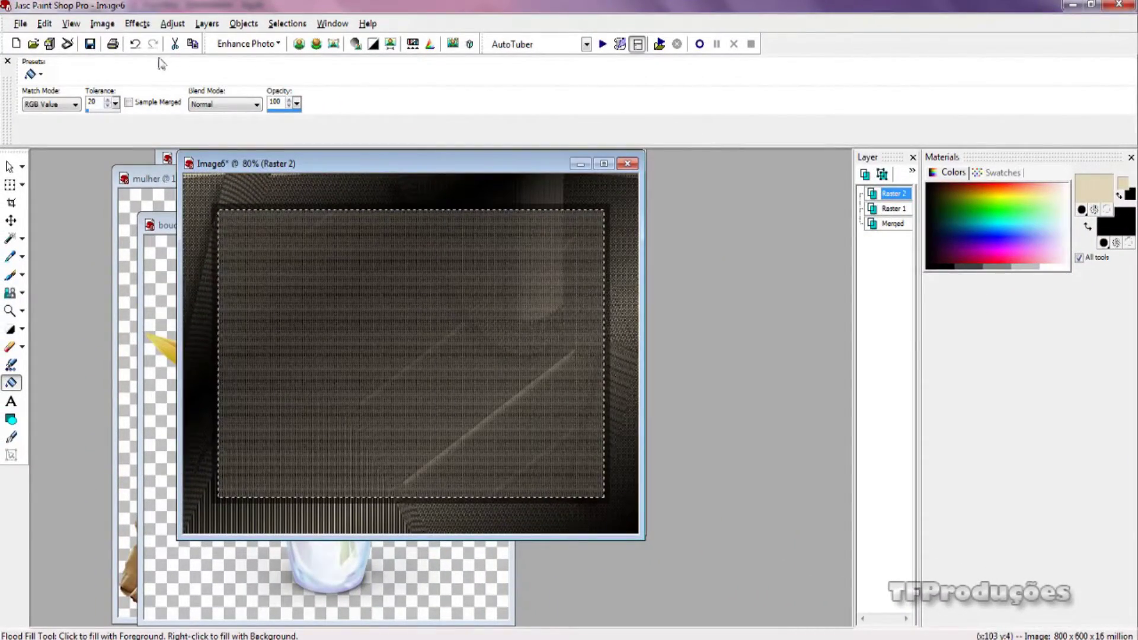
# Apply the Wave distortion to the selection with horizontal amplitude 0, vertical amplitude 41, both wavelengths 100 and transparent edges.
pyautogui.click(138, 25)
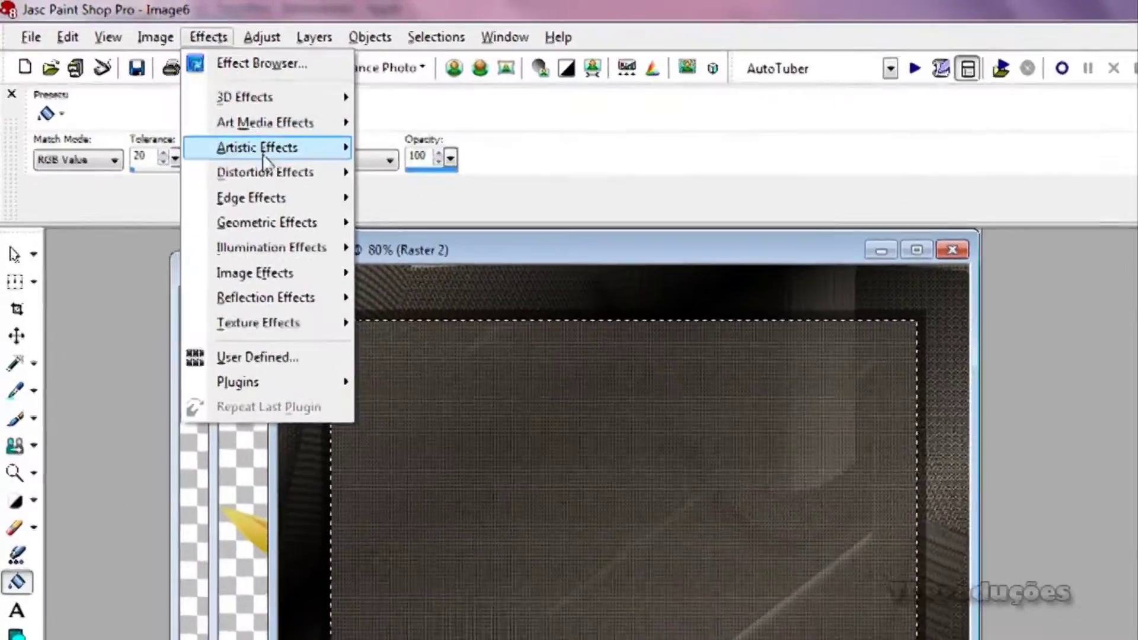
pyautogui.moveTo(174, 111)
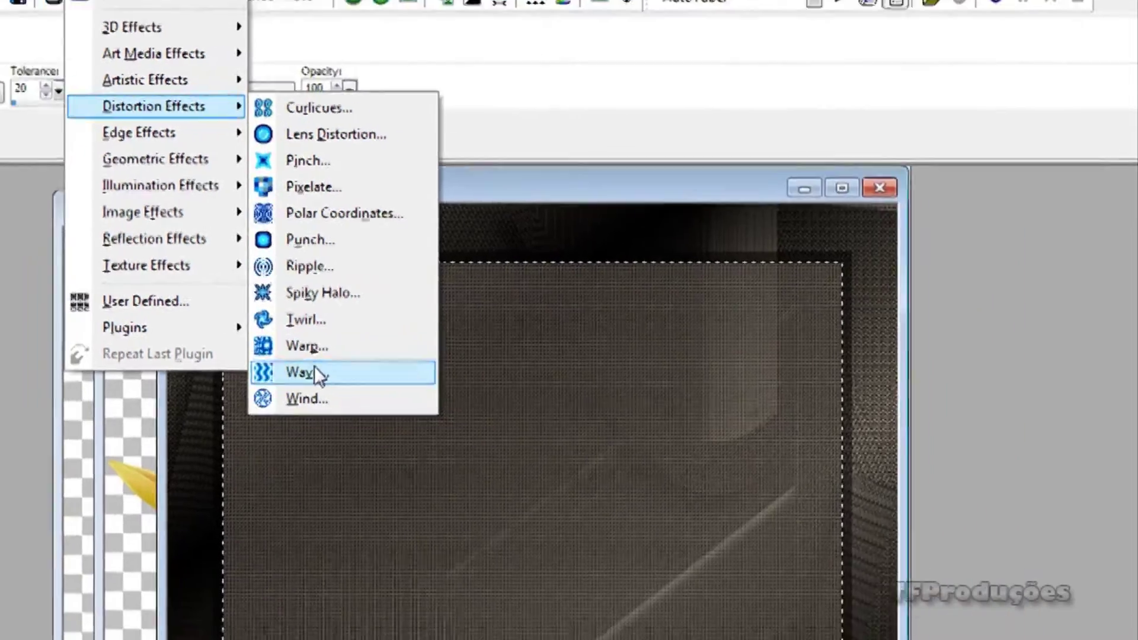
pyautogui.click(315, 369)
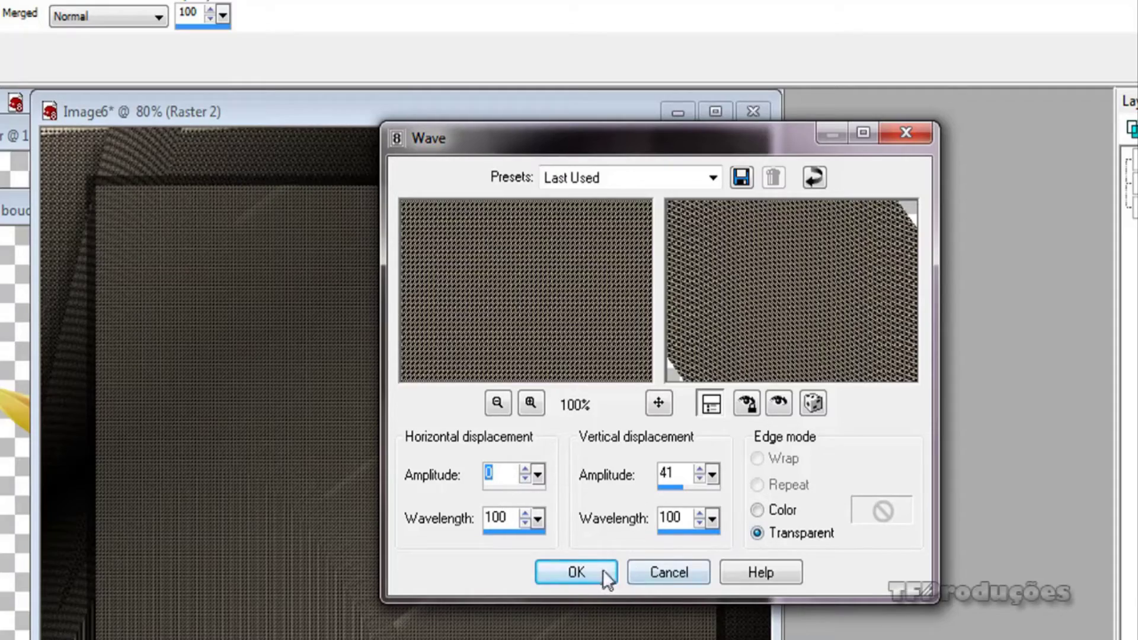
pyautogui.click(576, 572)
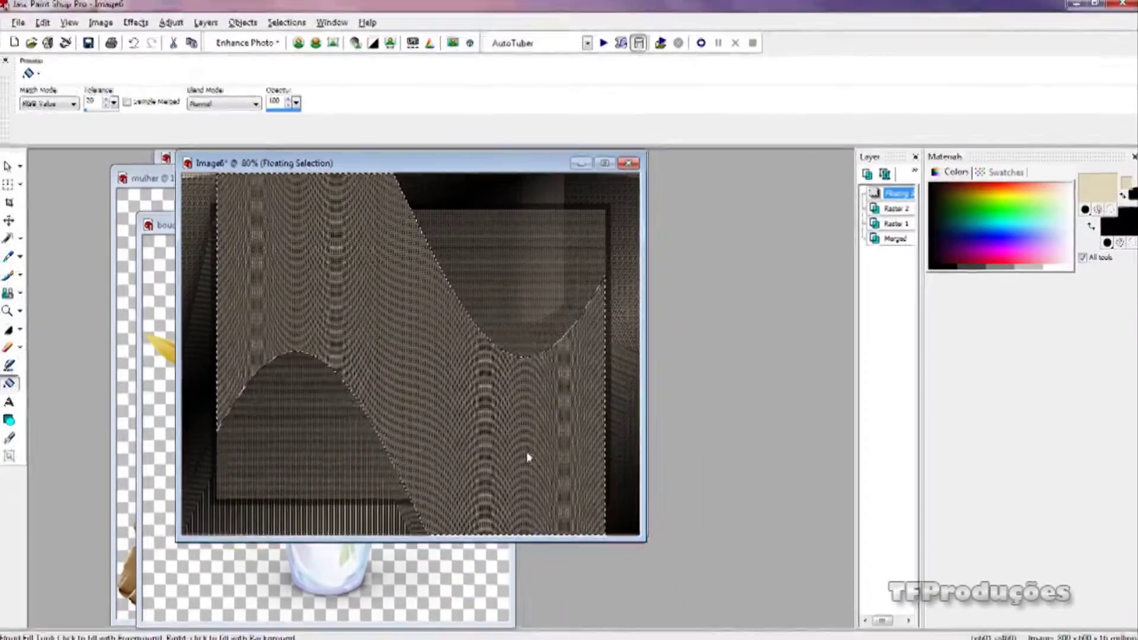
# Add a black drop shadow with vertical offset 17, horizontal offset -36, opacity 35 and blur 18 to the waved selection, and deselect.
pyautogui.click(135, 23)
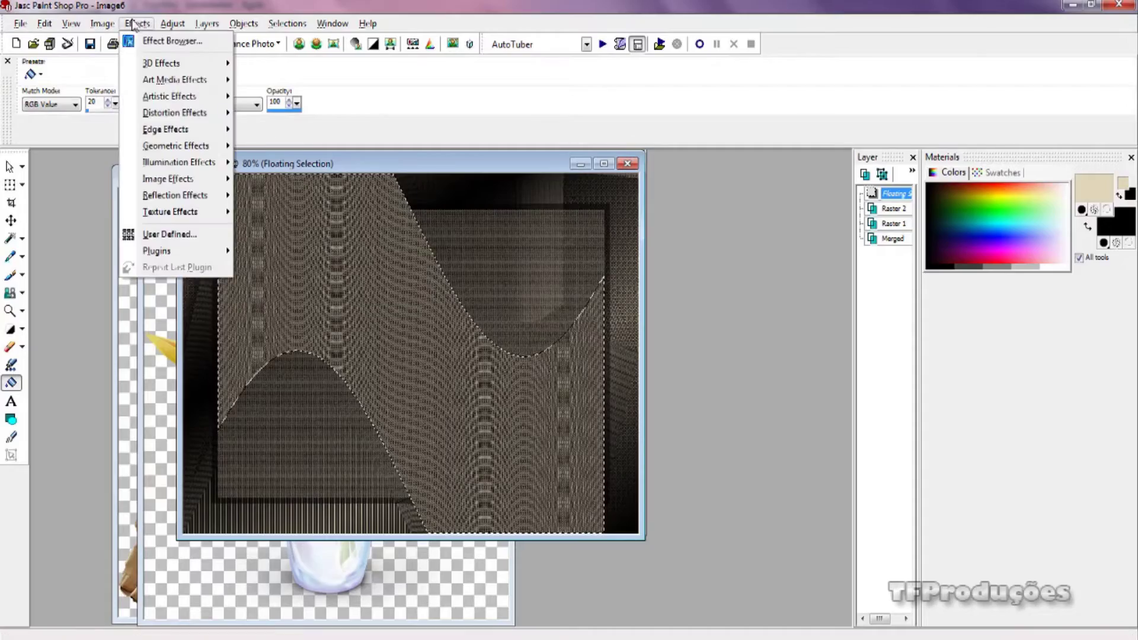
pyautogui.moveTo(149, 65)
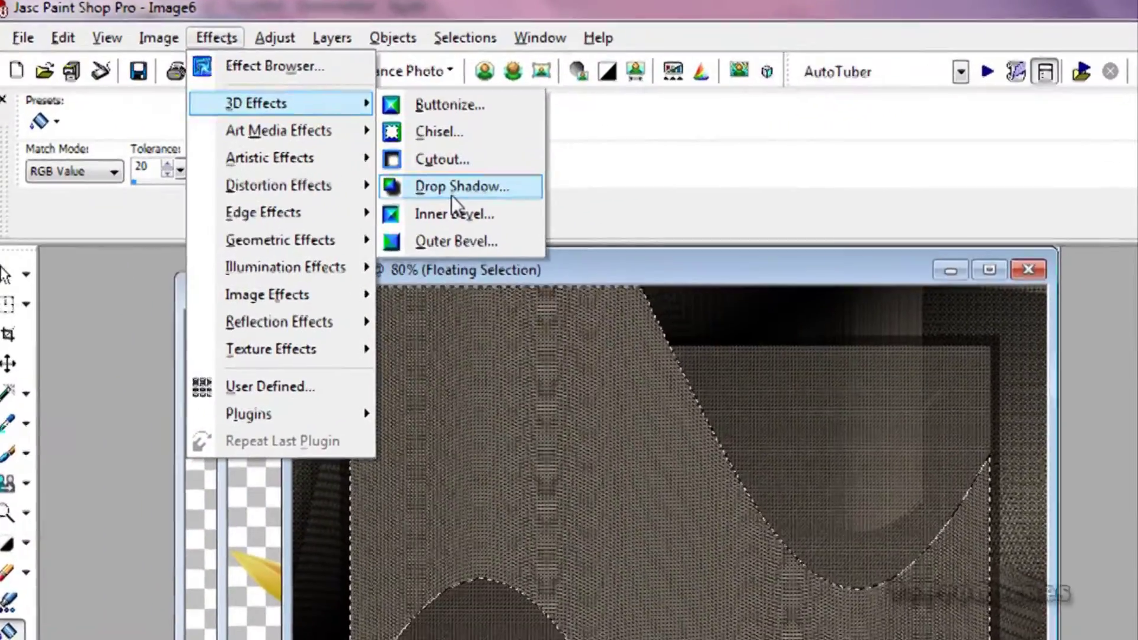
pyautogui.click(422, 169)
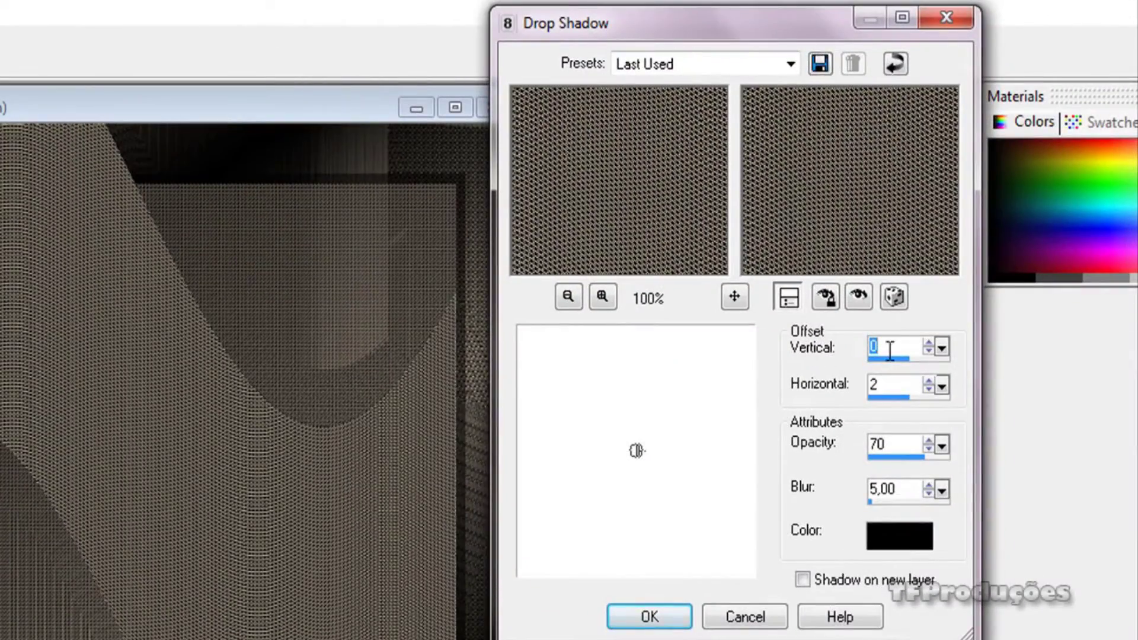
pyautogui.write('17')
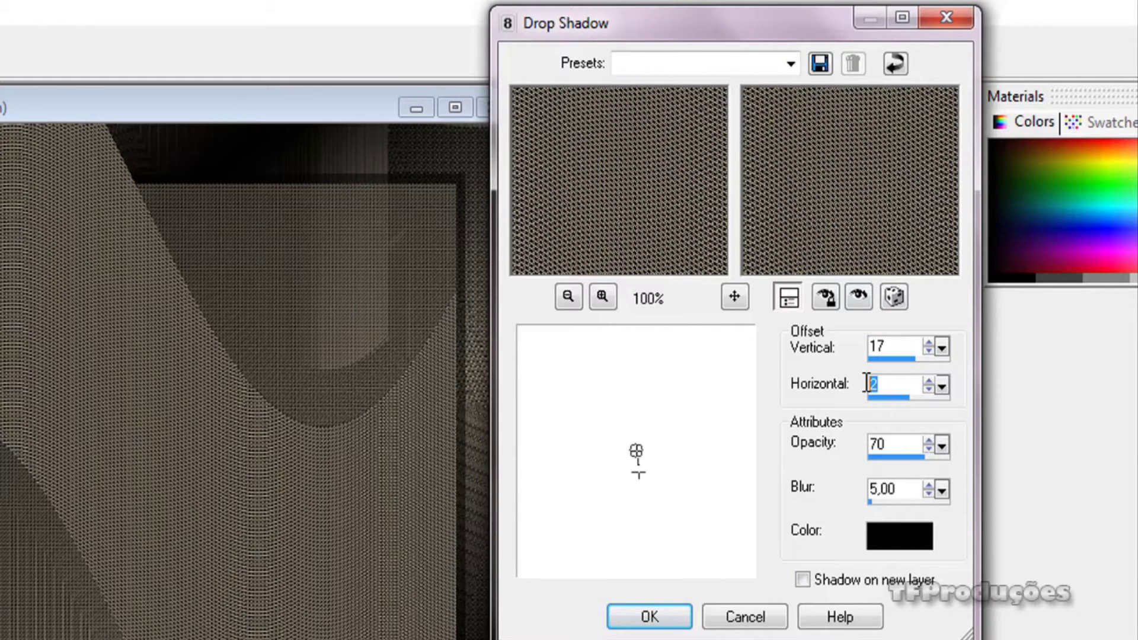
pyautogui.press('BackSpace')
pyautogui.write('-')
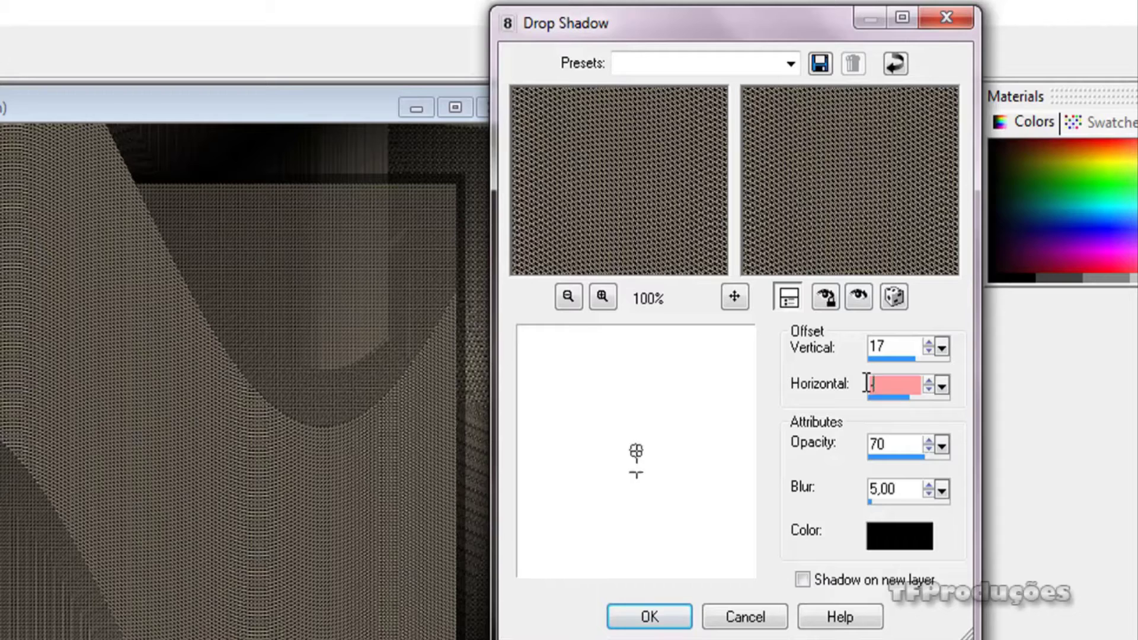
pyautogui.write('36')
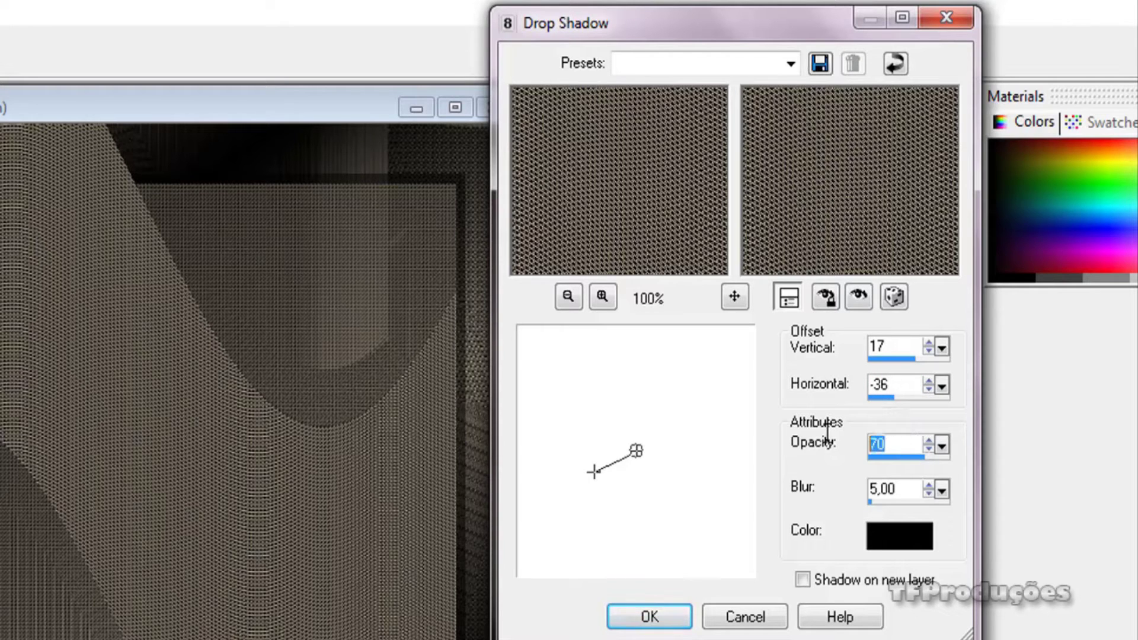
pyautogui.write('35')
pyautogui.moveTo(880, 488); pyautogui.dragTo(872, 488)
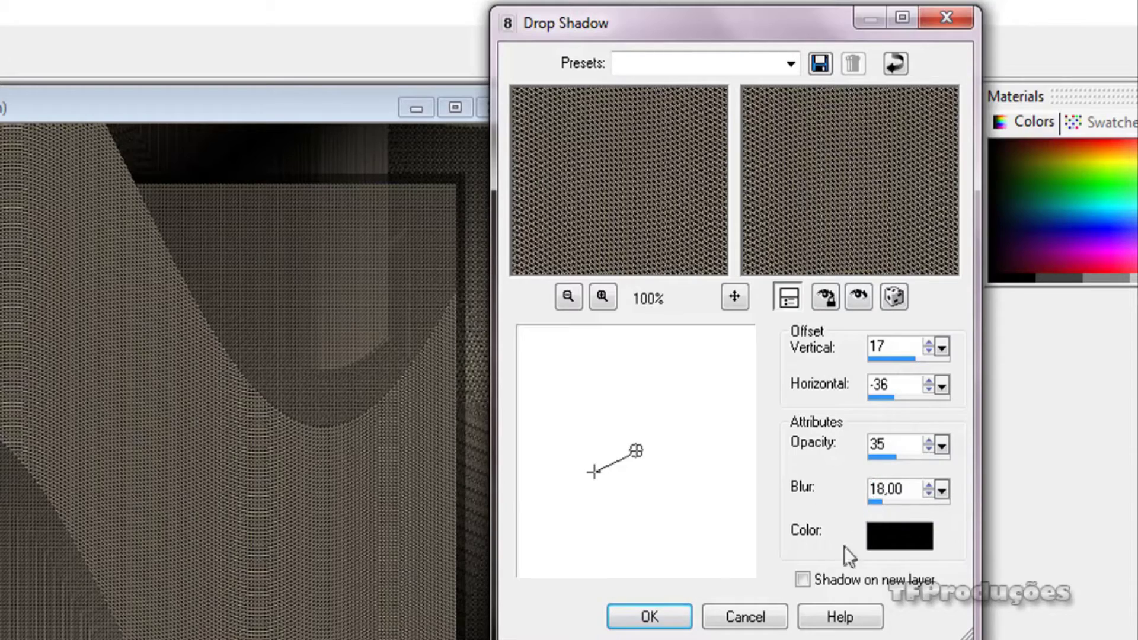
pyautogui.click(666, 618)
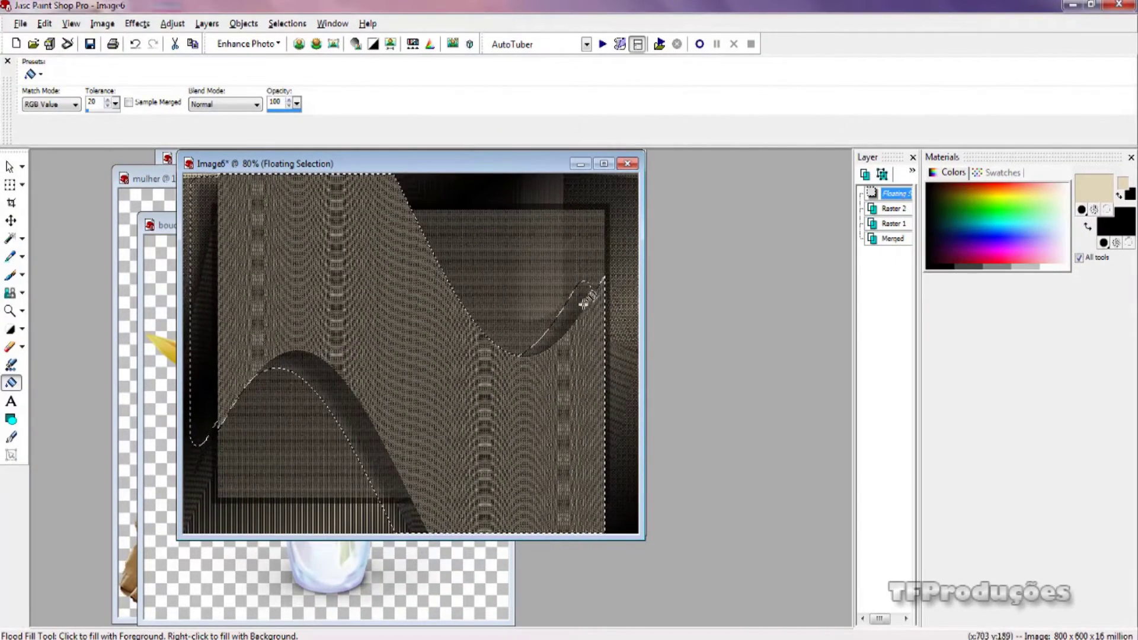
pyautogui.hotkey('ctrl', 'd')
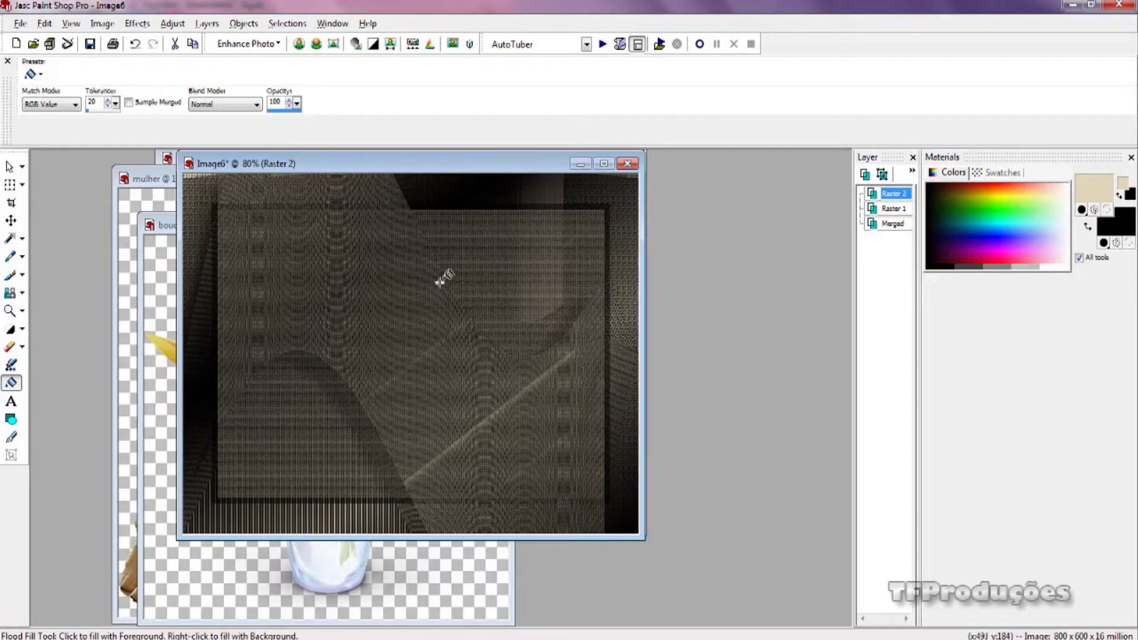
# Move the waved Raster 2 layer toward the left edge of the canvas and slightly up.
pyautogui.click(11, 221)
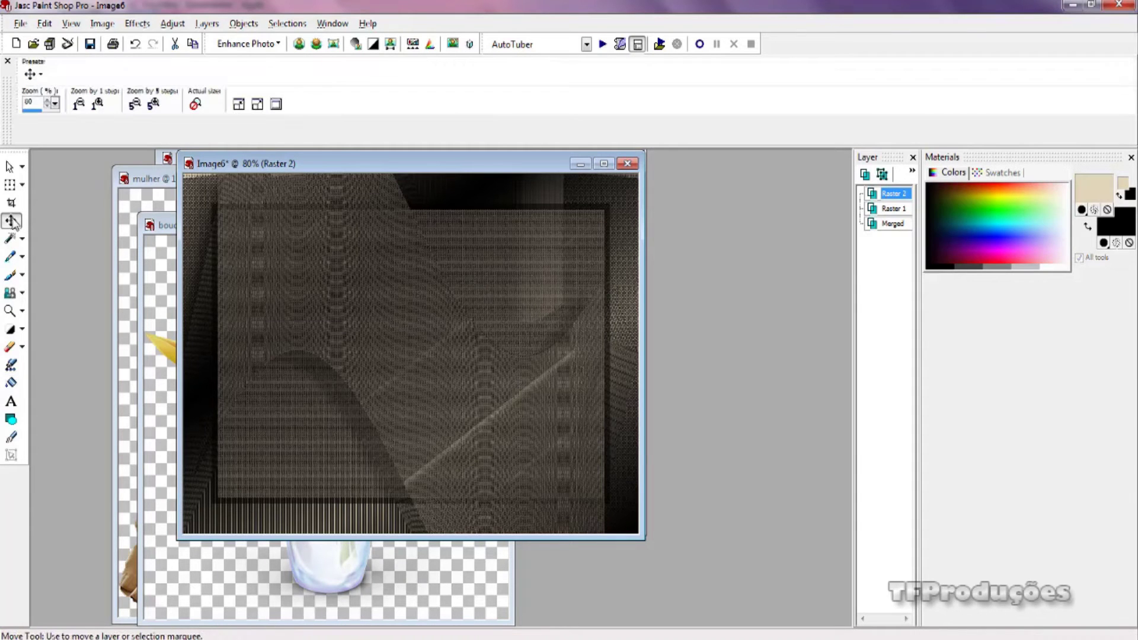
pyautogui.moveTo(270, 250); pyautogui.dragTo(227, 247)
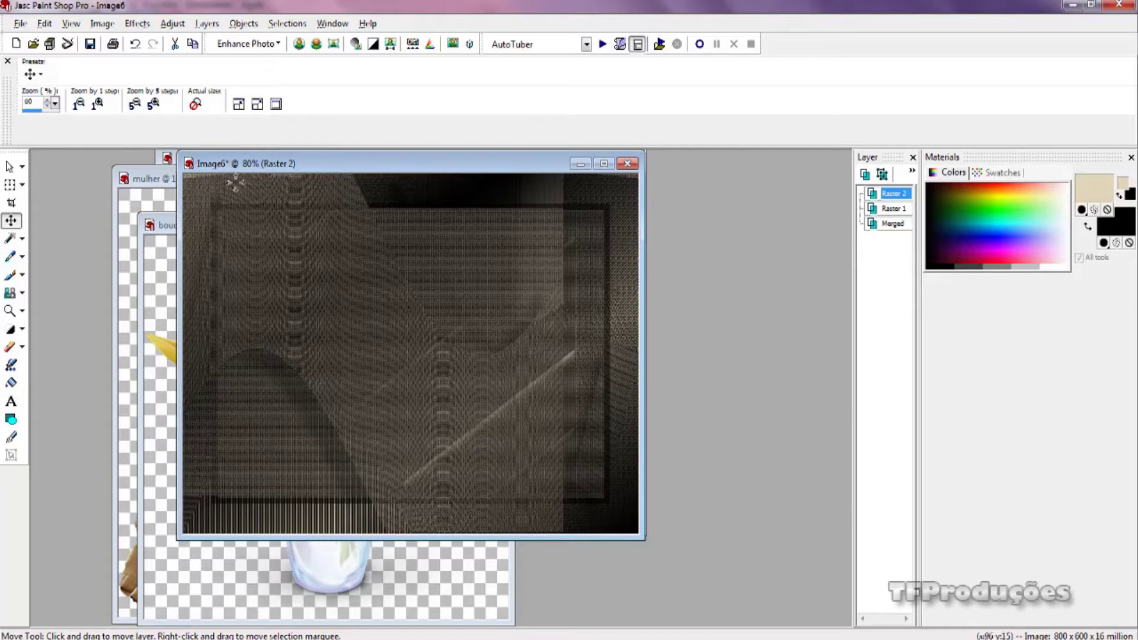
pyautogui.moveTo(249, 231); pyautogui.dragTo(253, 223)
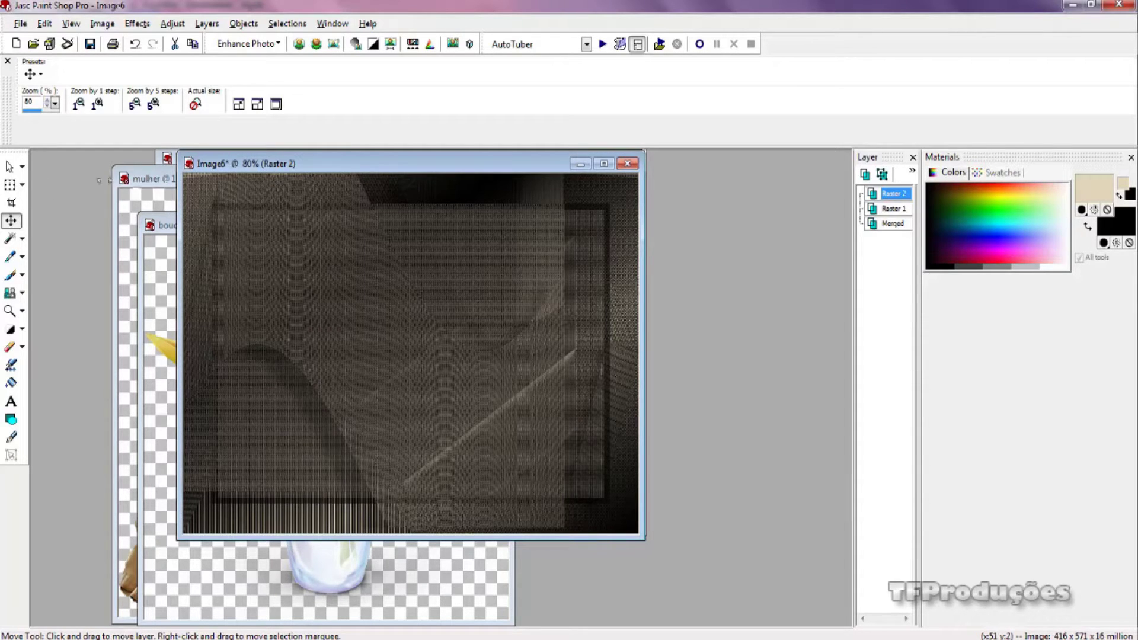
# Mirror the woman in the mulher image.
pyautogui.click(10, 168)
pyautogui.click(134, 180)
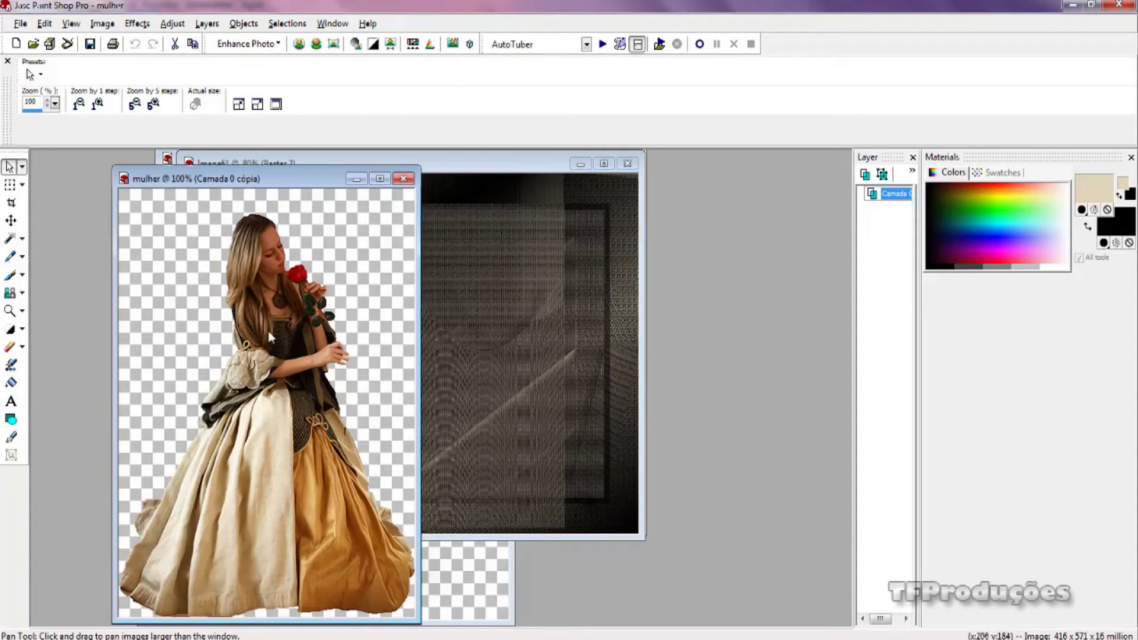
pyautogui.click(99, 25)
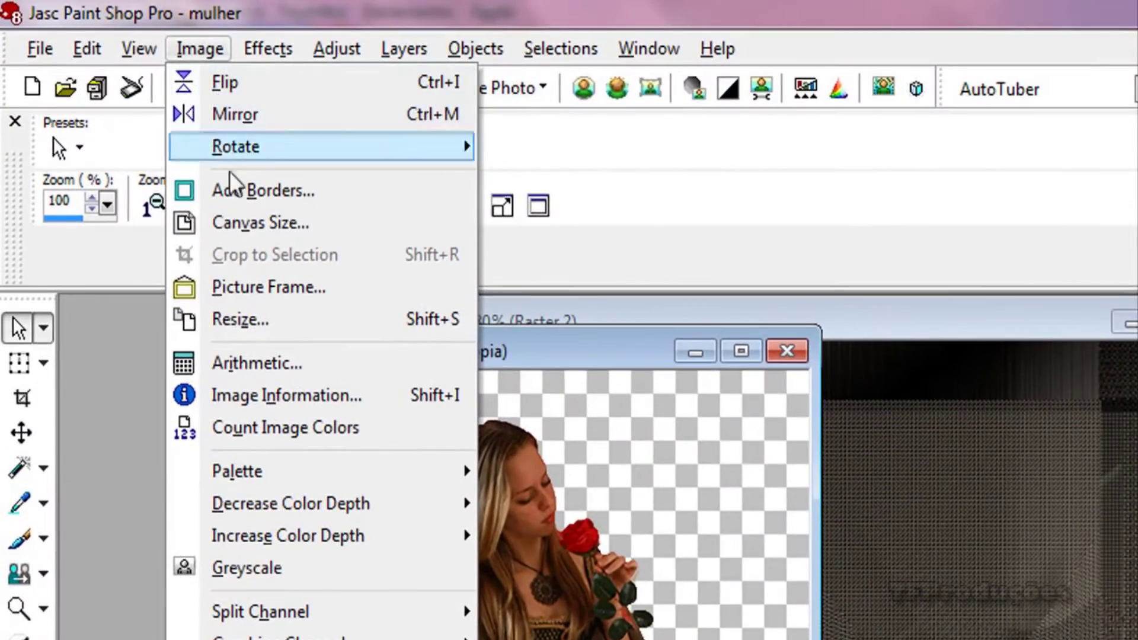
pyautogui.click(240, 123)
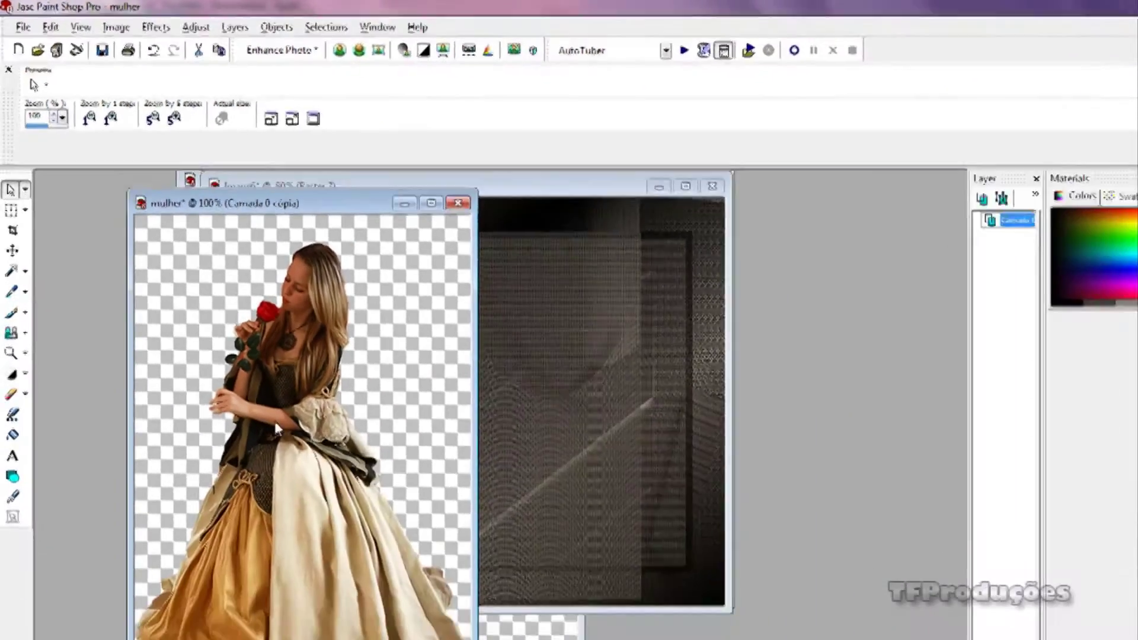
# Copy the mirrored woman into Image6 as a new layer and move her to the lower right of the canvas.
pyautogui.rightClick(240, 365)
pyautogui.click(271, 397)
pyautogui.click(460, 290)
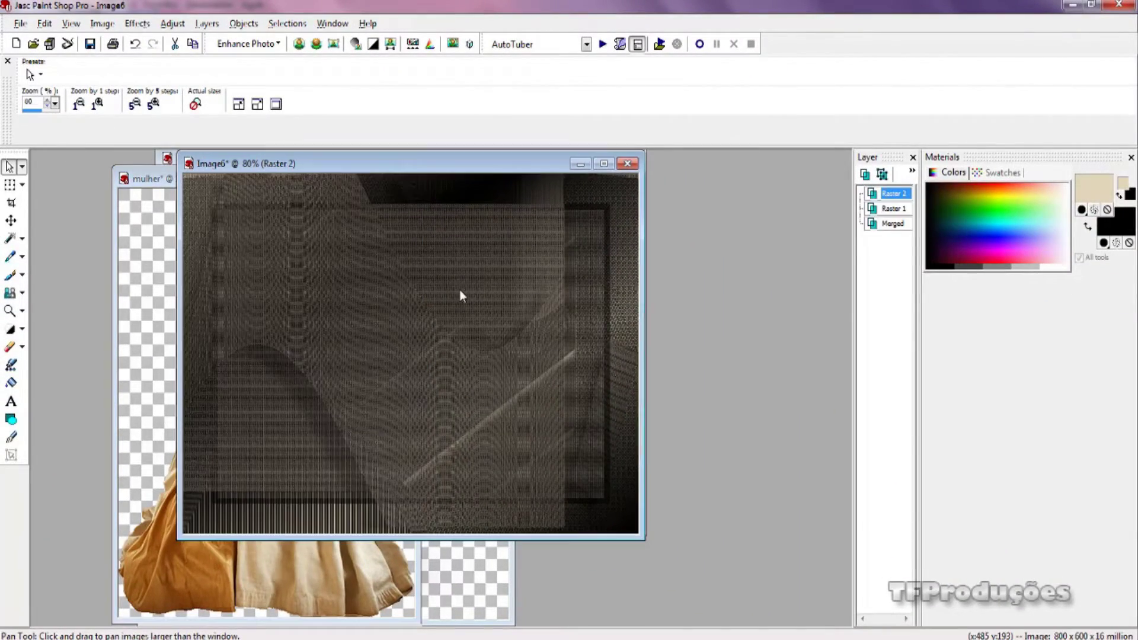
pyautogui.rightClick(460, 290)
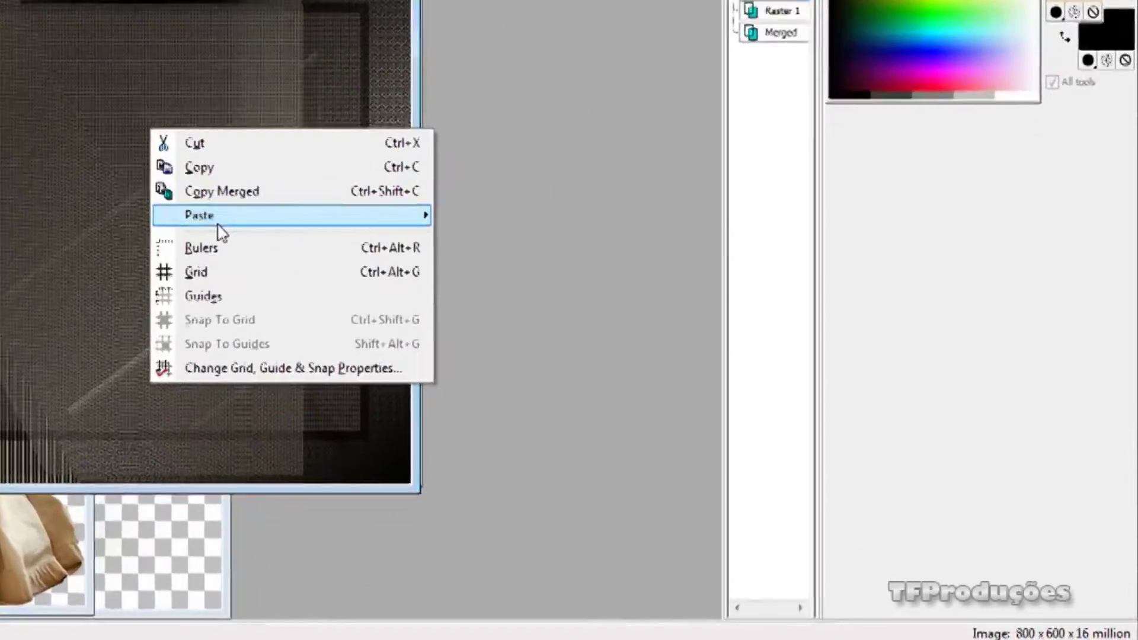
pyautogui.moveTo(501, 346)
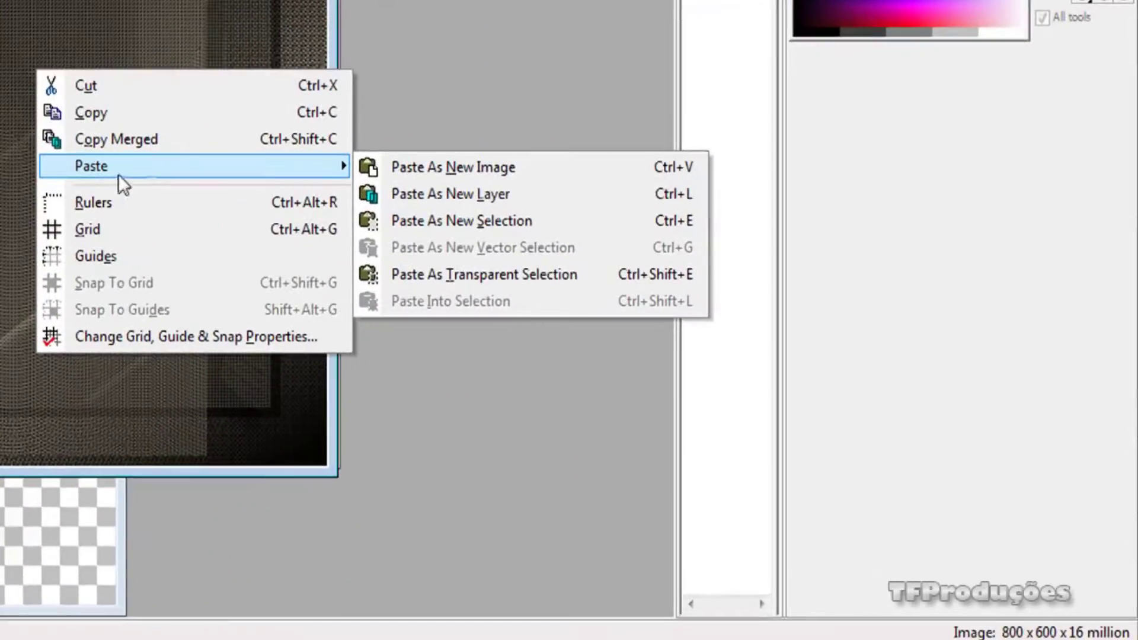
pyautogui.click(425, 197)
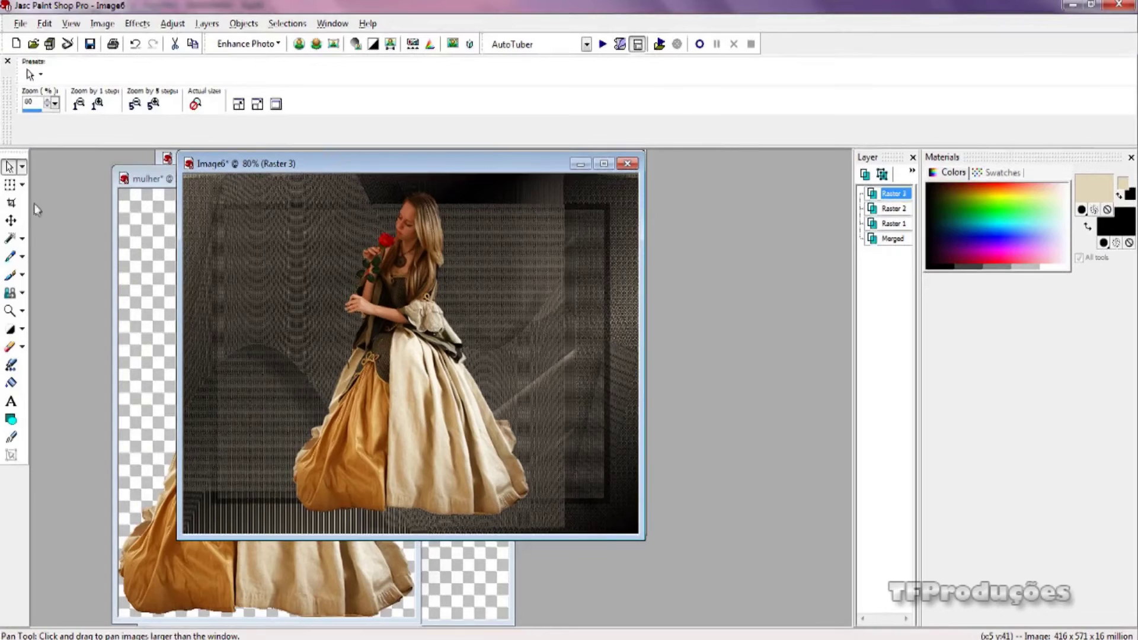
pyautogui.click(11, 220)
pyautogui.moveTo(411, 389); pyautogui.dragTo(548, 407)
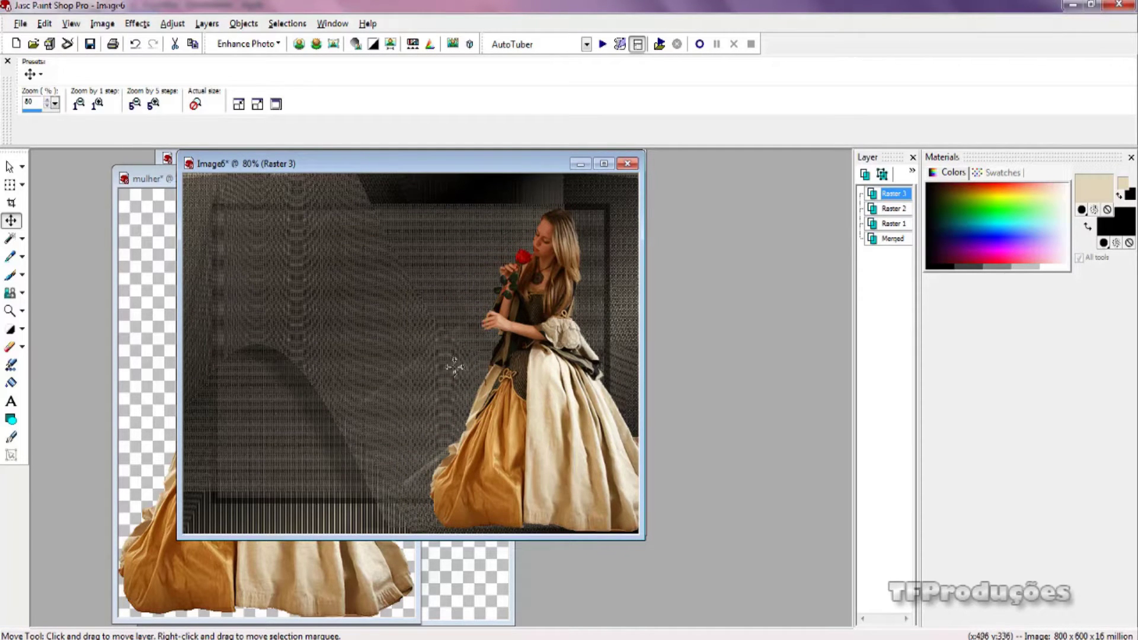
# Add a black drop shadow with vertical and horizontal offsets of 5, opacity 35 and blur 18 to the woman layer.
pyautogui.click(137, 25)
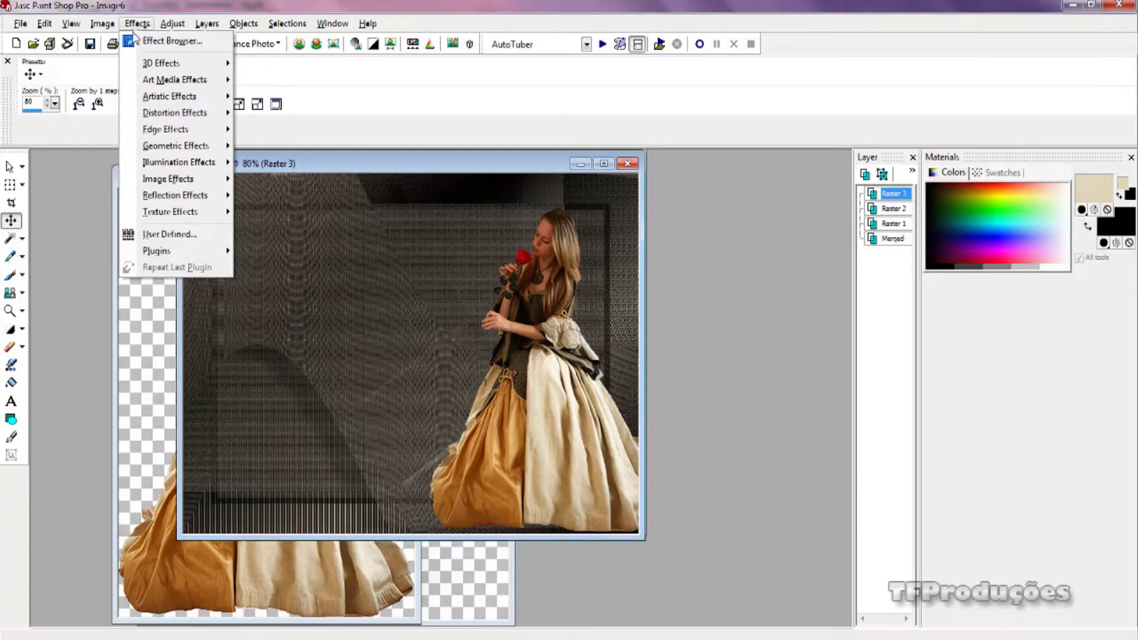
pyautogui.moveTo(154, 63)
pyautogui.click(264, 114)
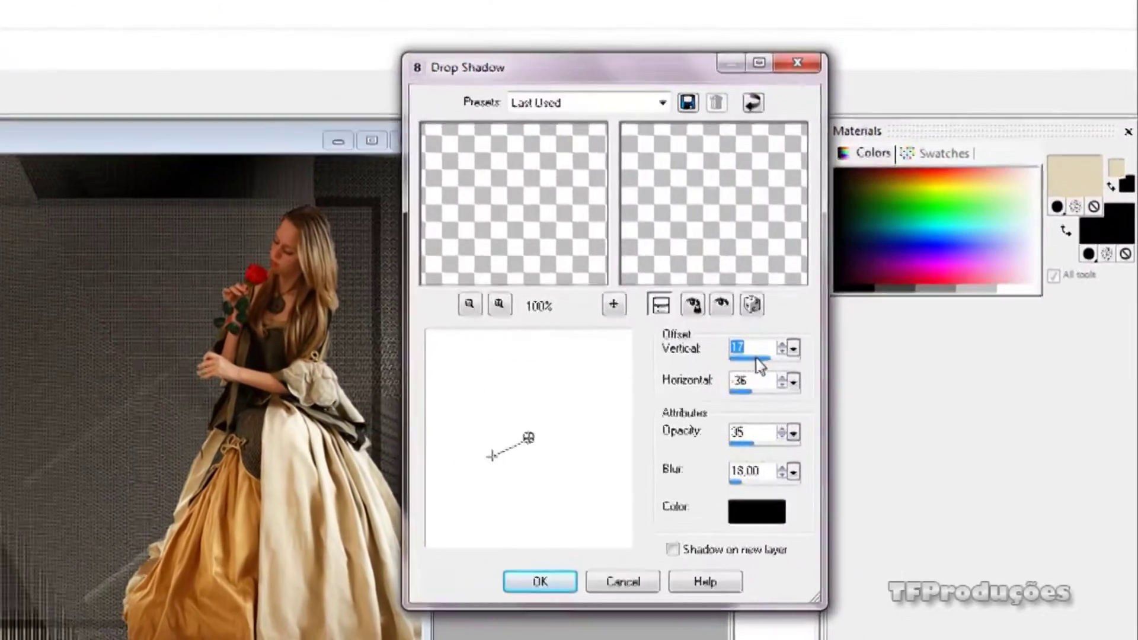
pyautogui.write('5')
pyautogui.press('Tab')
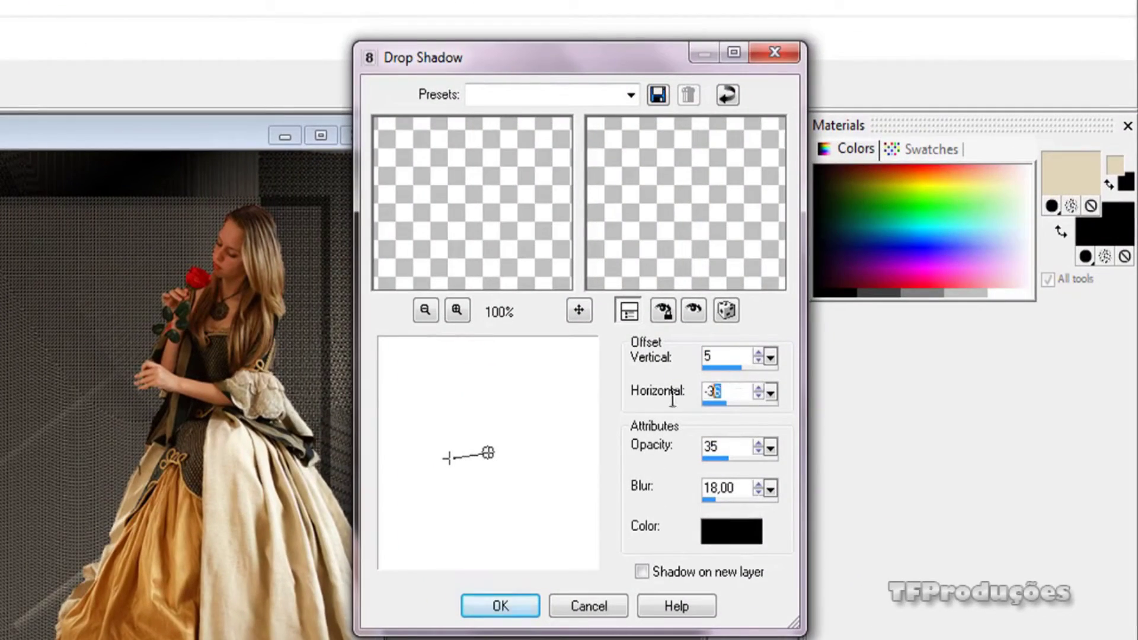
pyautogui.write('5')
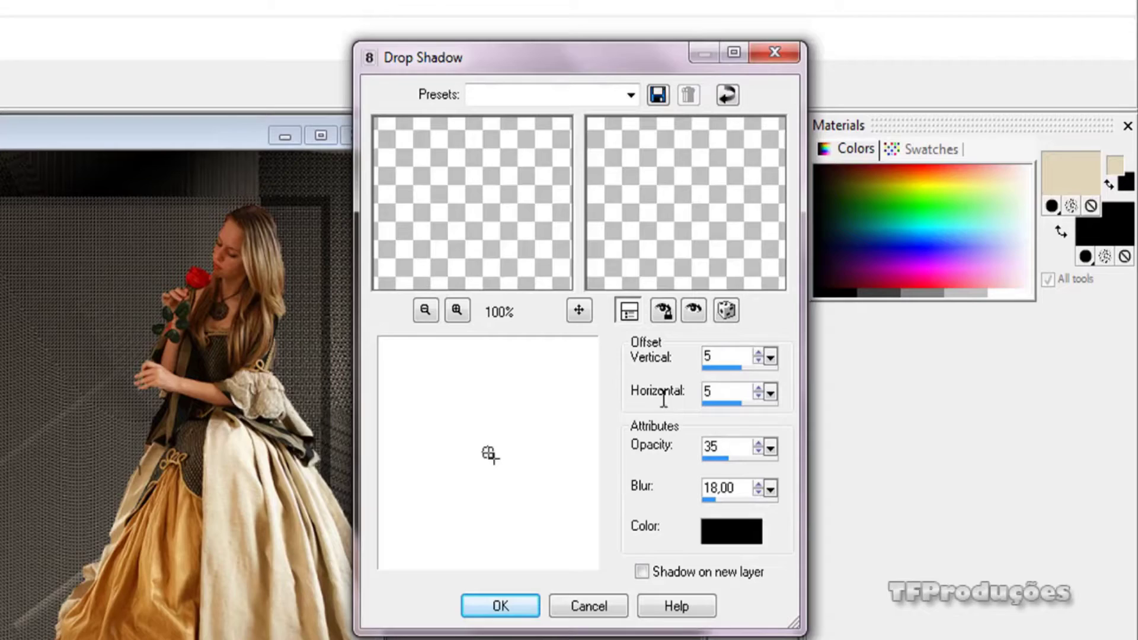
pyautogui.click(511, 606)
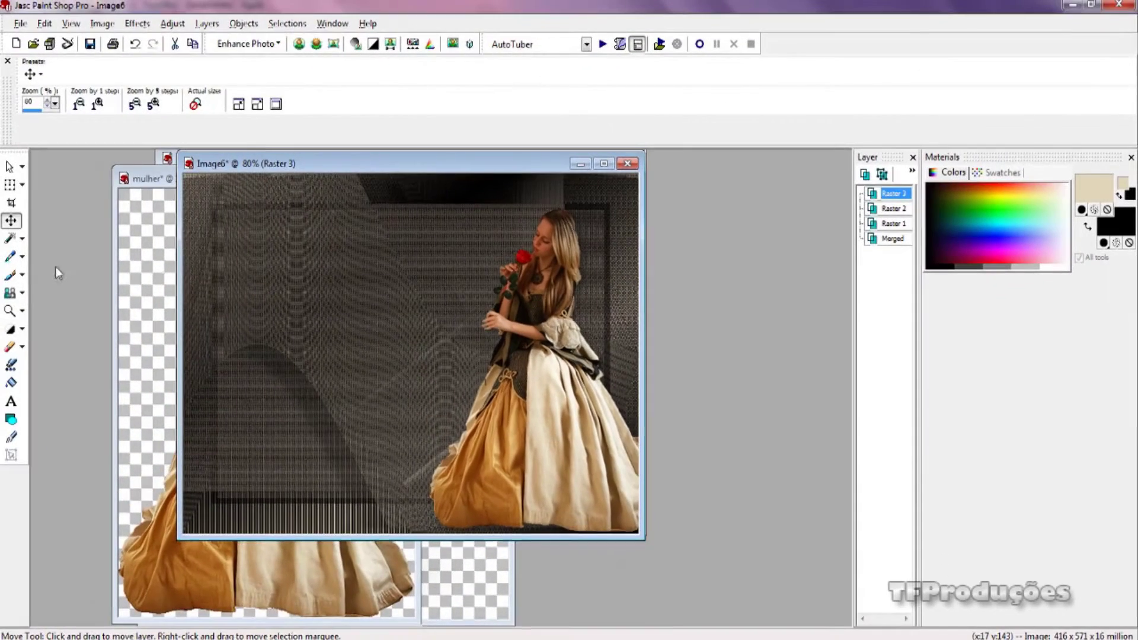
# Close the betty04072012 image, and arrange the workspace with mulher minimized and the bouquet image beside Image6.
pyautogui.click(161, 157)
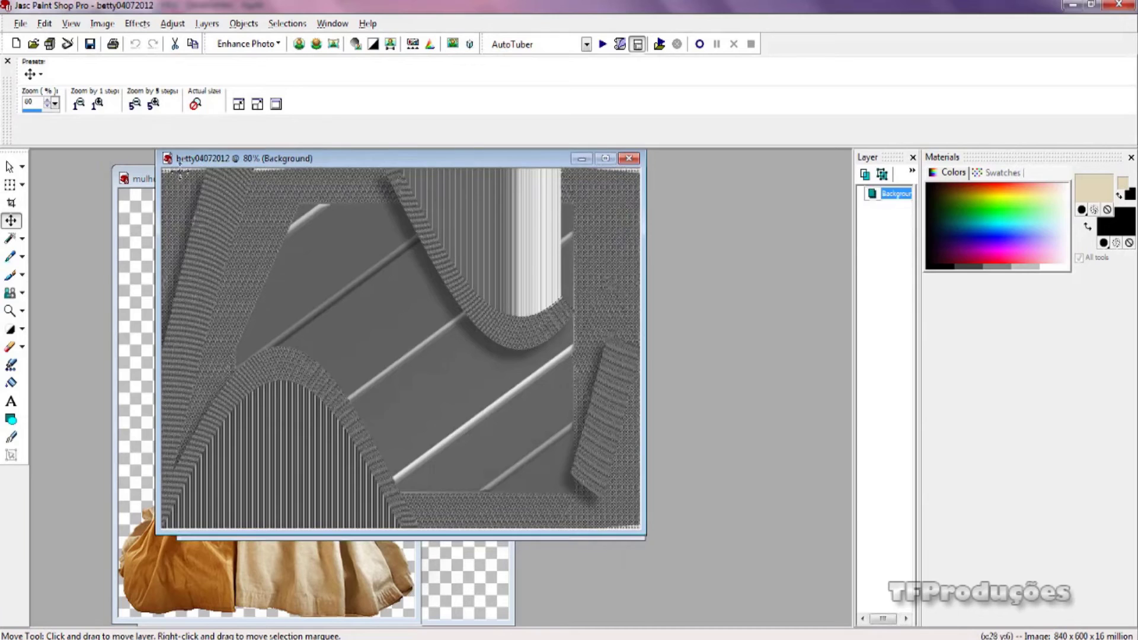
pyautogui.click(629, 159)
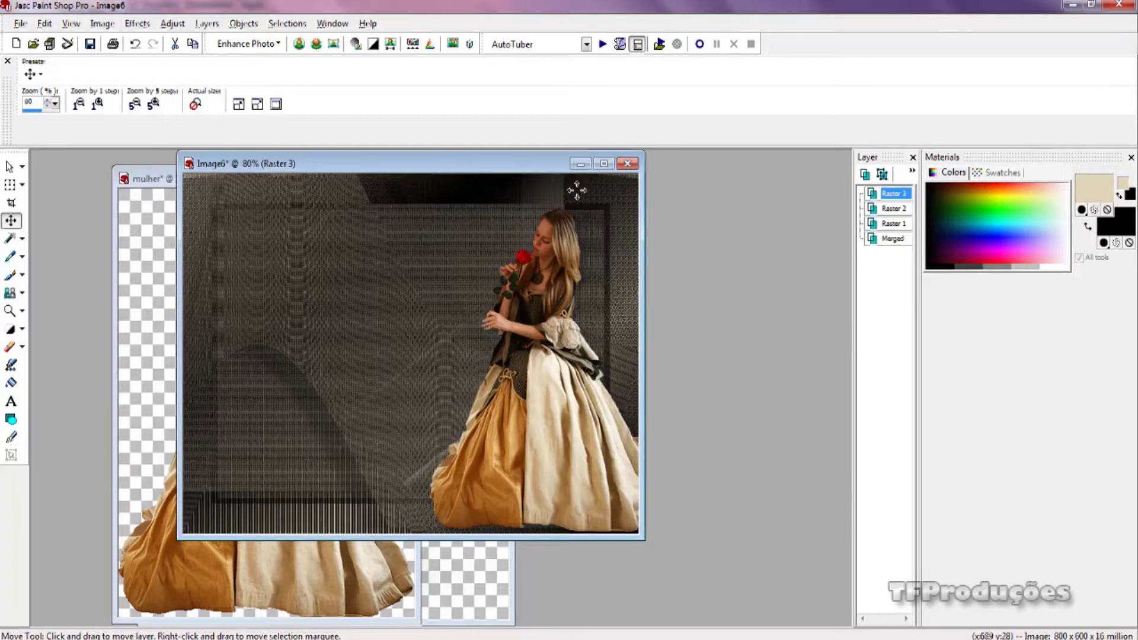
pyautogui.moveTo(369, 165); pyautogui.dragTo(552, 160)
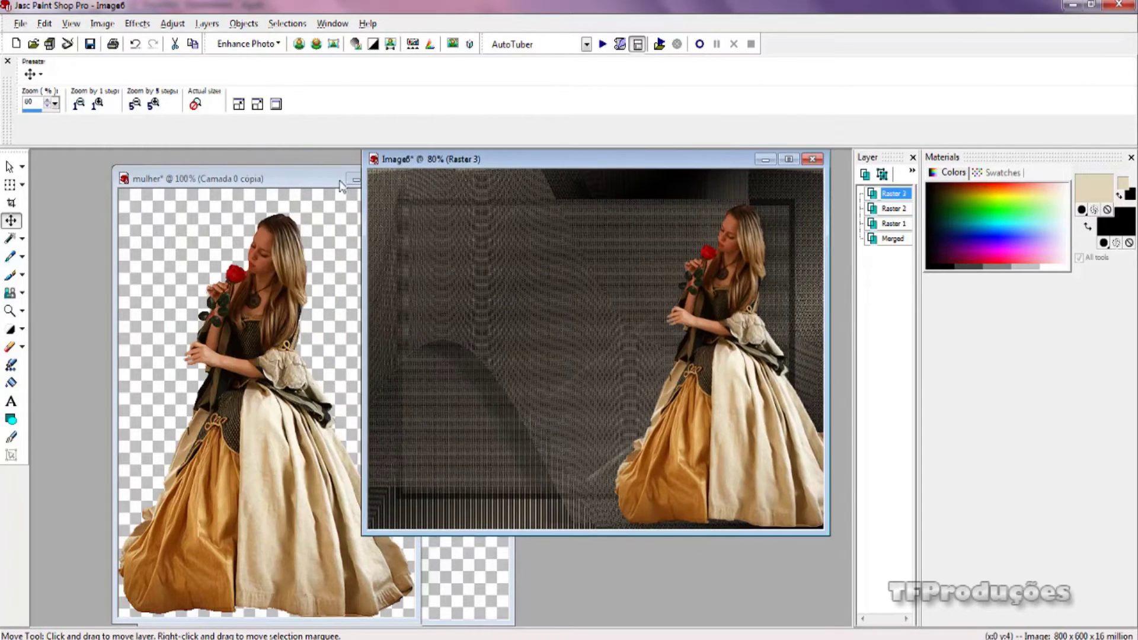
pyautogui.click(350, 180)
pyautogui.moveTo(253, 230); pyautogui.dragTo(164, 186)
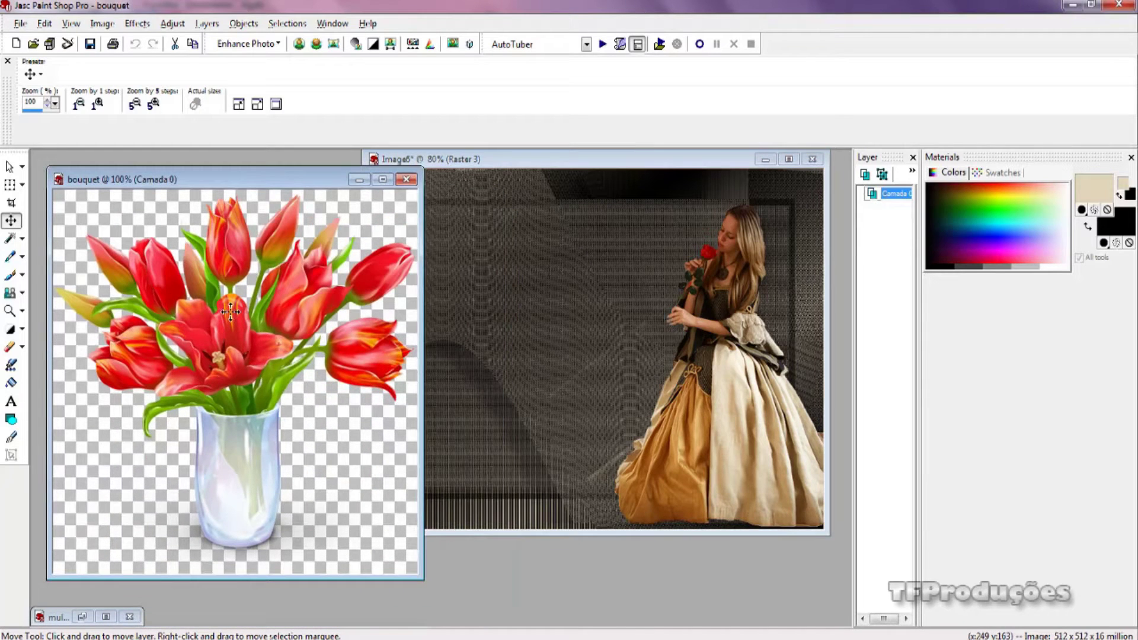
# Resize the bouquet image to 60 percent in width and height, with all layers included.
pyautogui.click(100, 24)
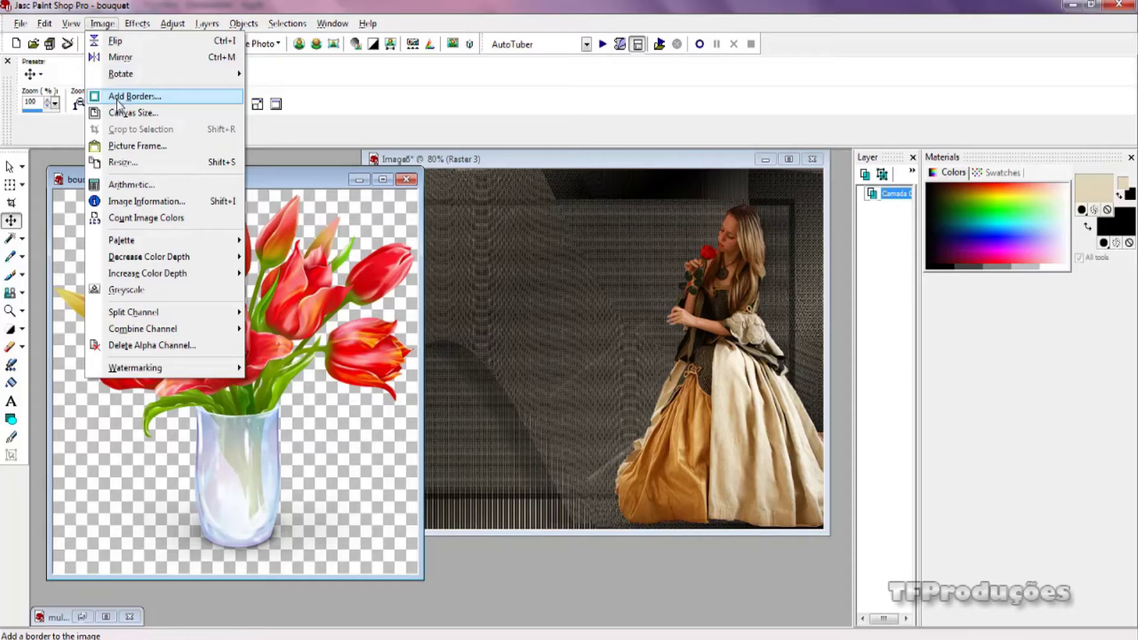
pyautogui.click(123, 162)
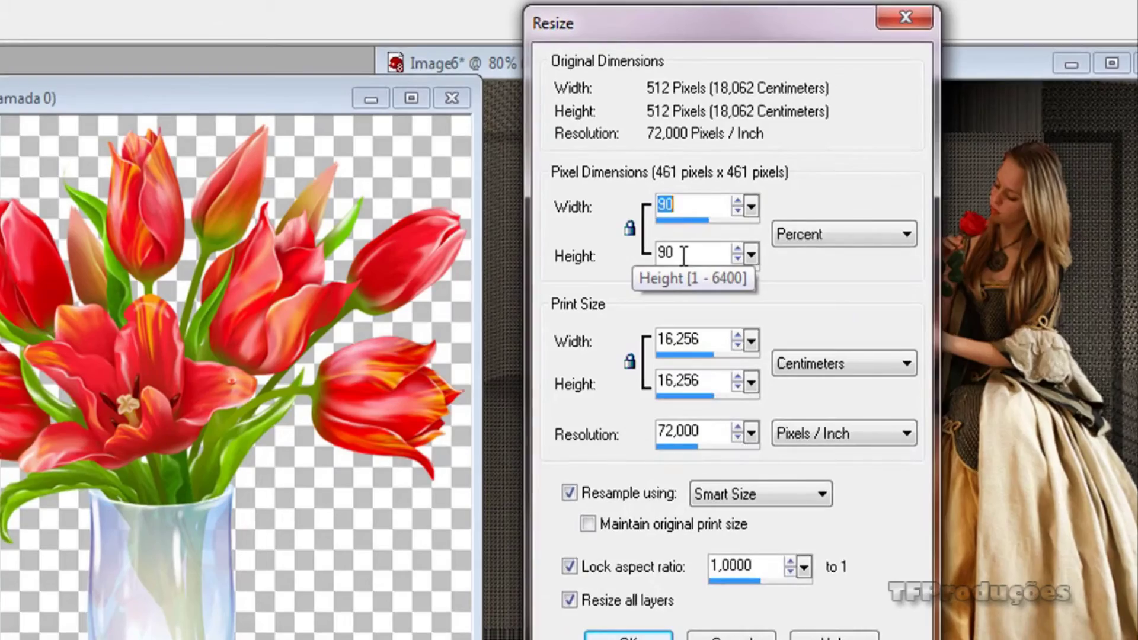
pyautogui.write('60')
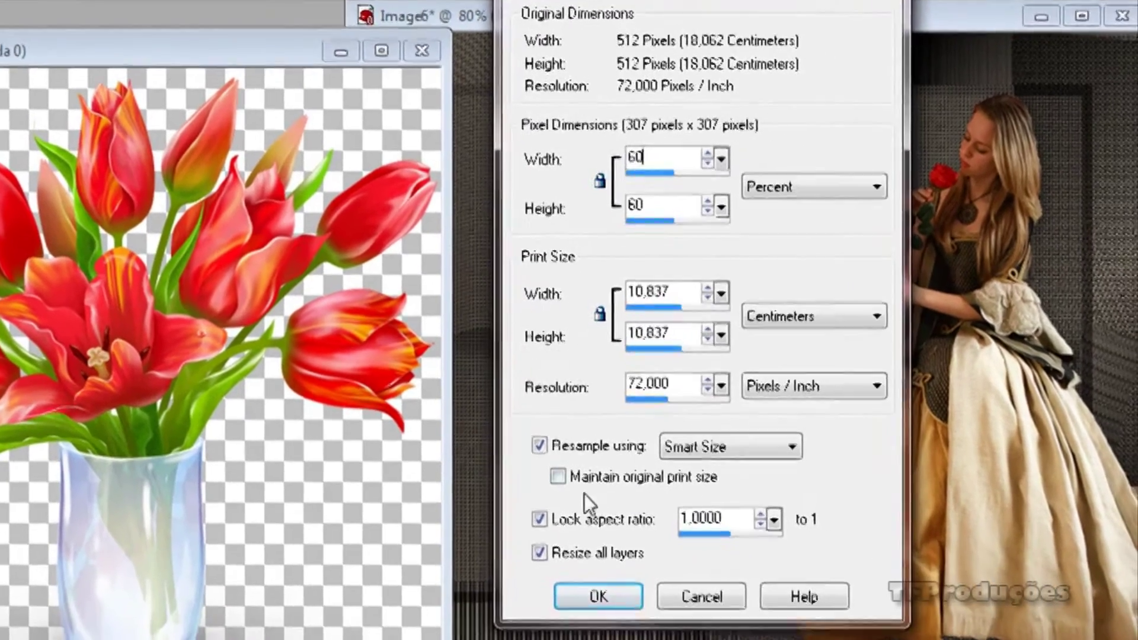
pyautogui.click(583, 598)
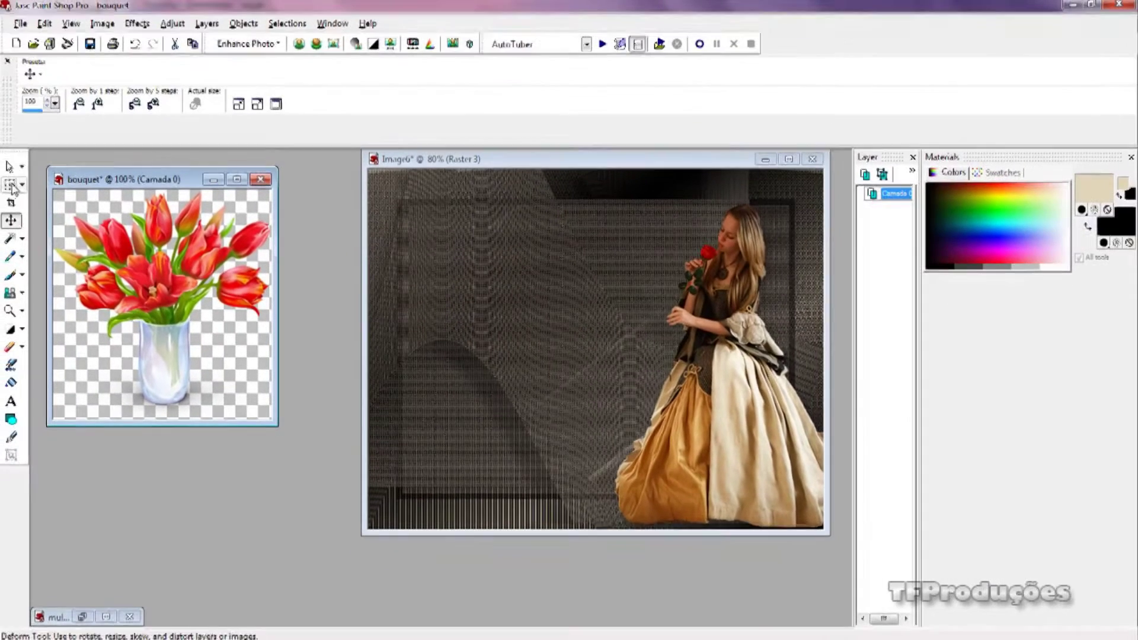
# Copy the resized bouquet into Image6 as a new layer and move it to the lower left of the canvas.
pyautogui.click(9, 166)
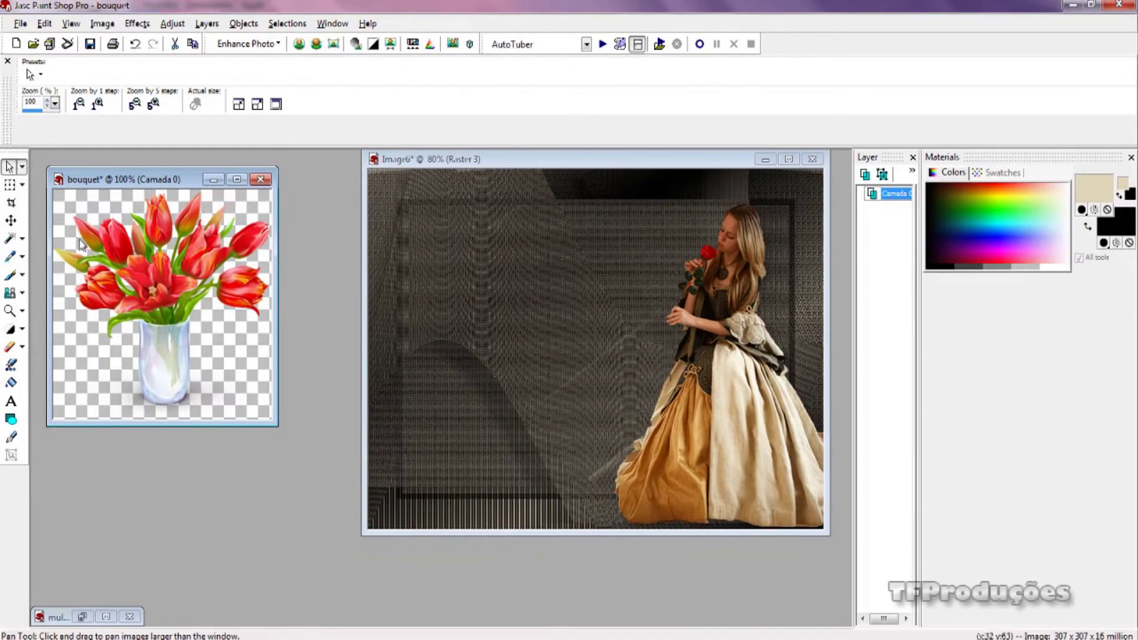
pyautogui.rightClick(81, 239)
pyautogui.click(102, 266)
pyautogui.rightClick(414, 283)
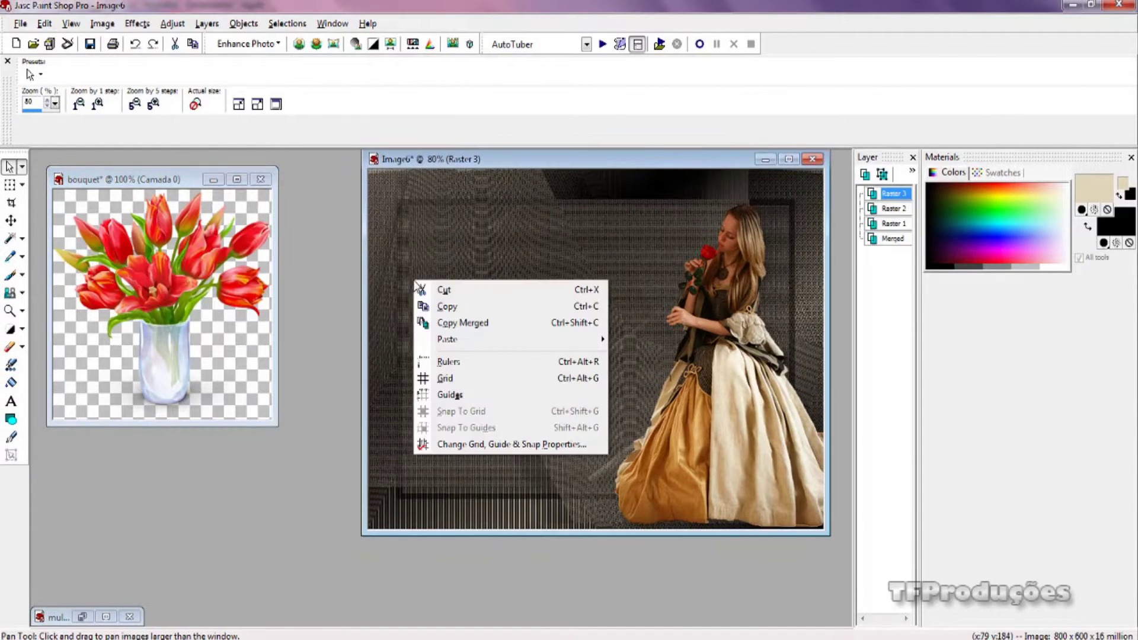
pyautogui.moveTo(468, 345)
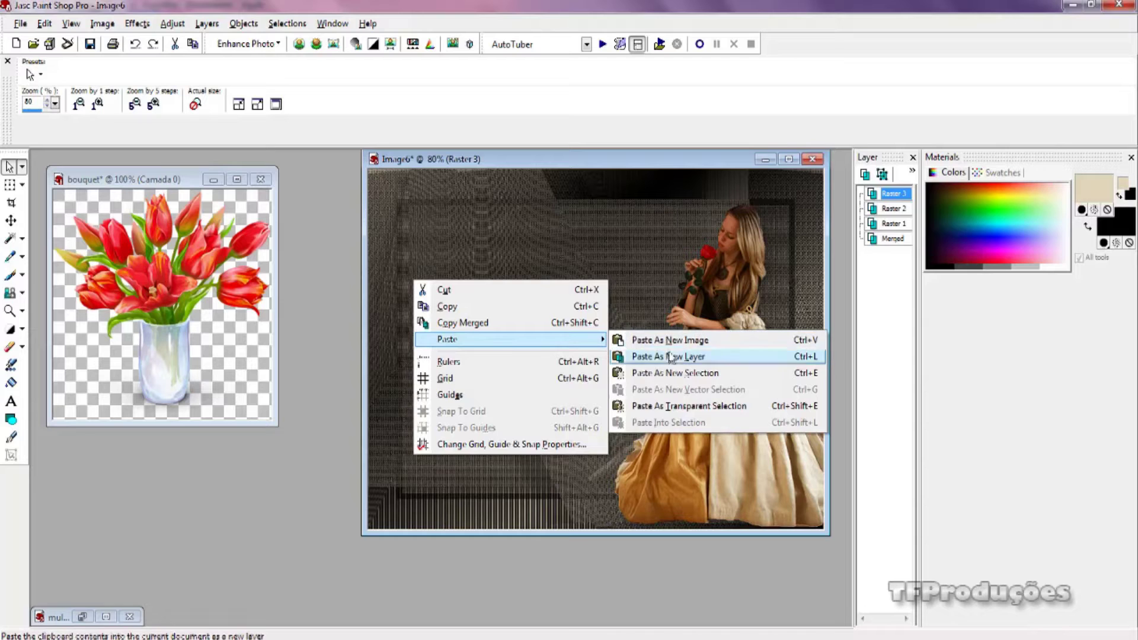
pyautogui.click(672, 362)
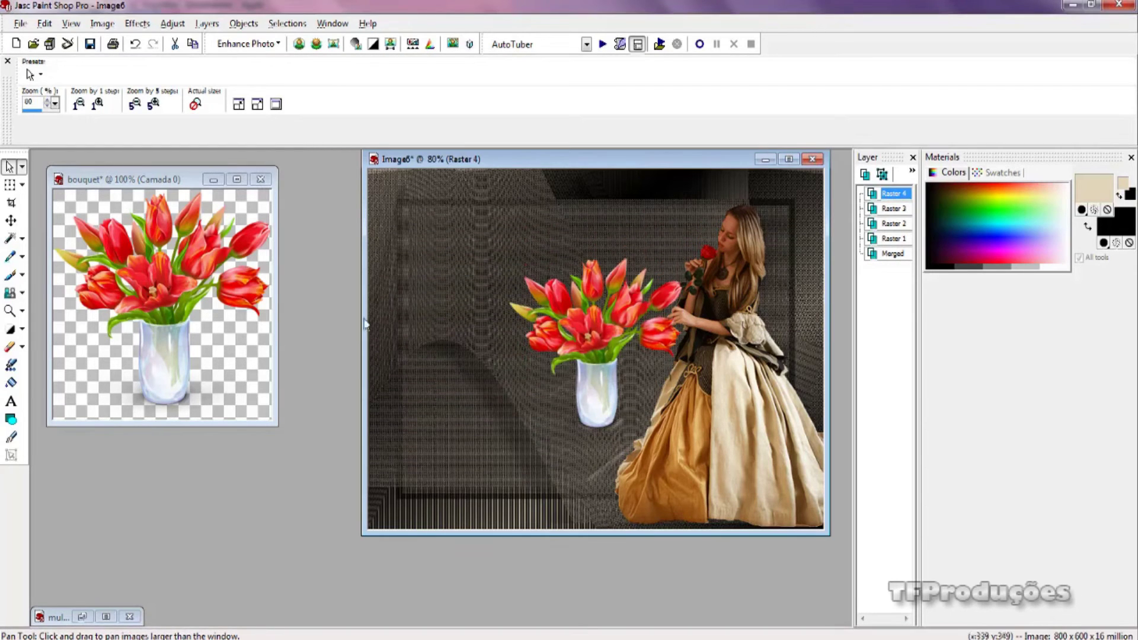
pyautogui.click(12, 222)
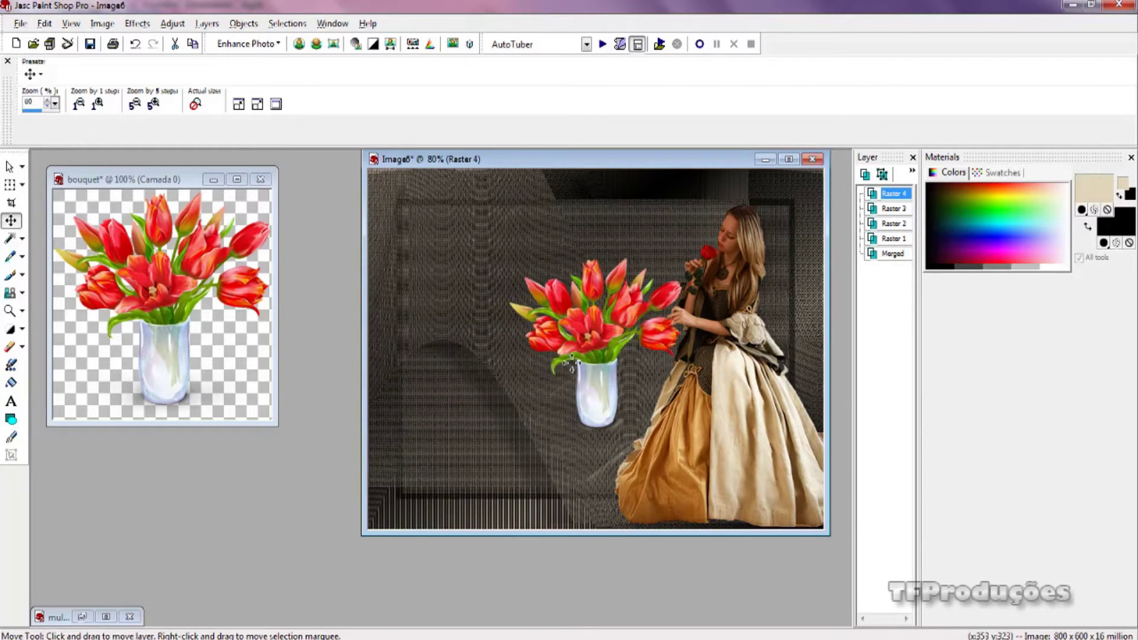
pyautogui.moveTo(582, 372); pyautogui.dragTo(439, 435)
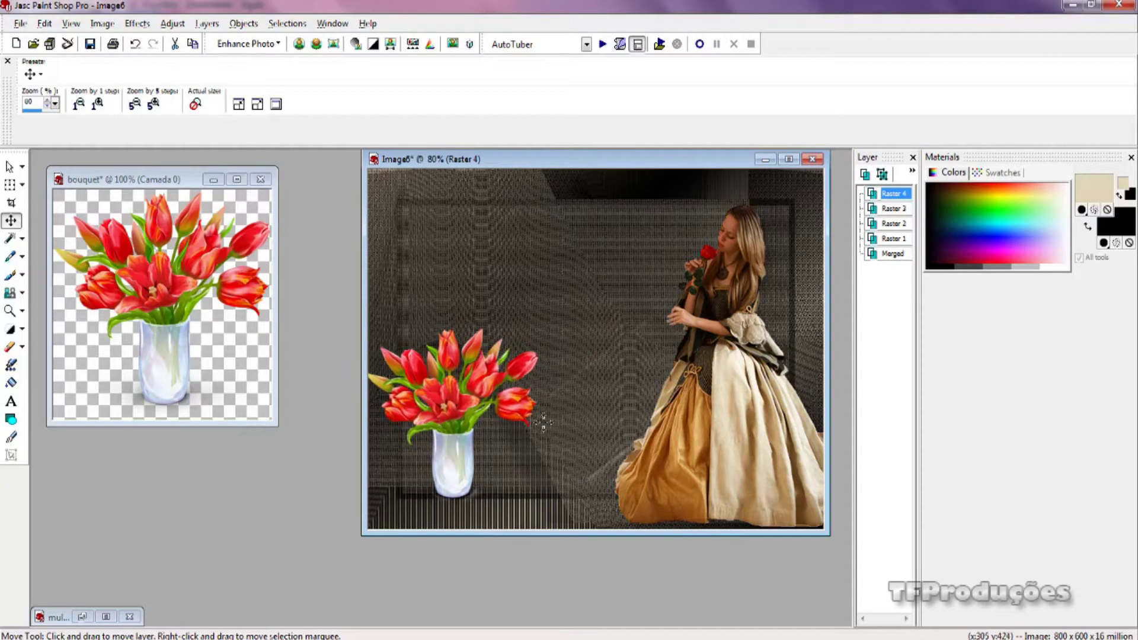
# Add a black drop shadow with vertical and horizontal offsets of 5, opacity 35 and blur 18 to the bouquet layer.
pyautogui.click(137, 23)
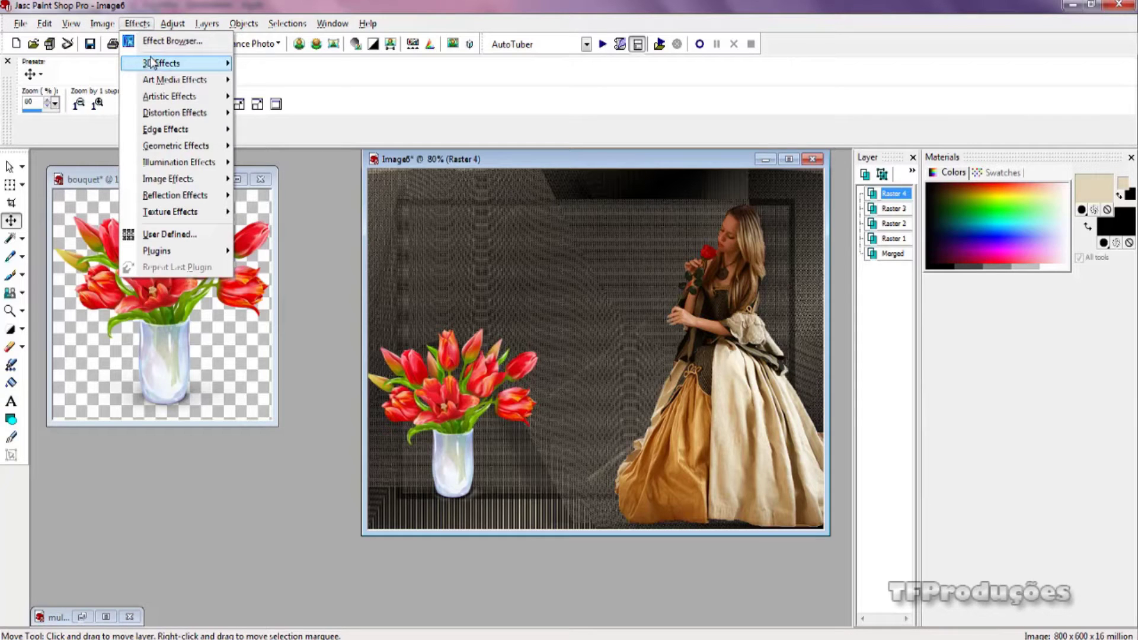
pyautogui.moveTo(152, 62)
pyautogui.click(283, 113)
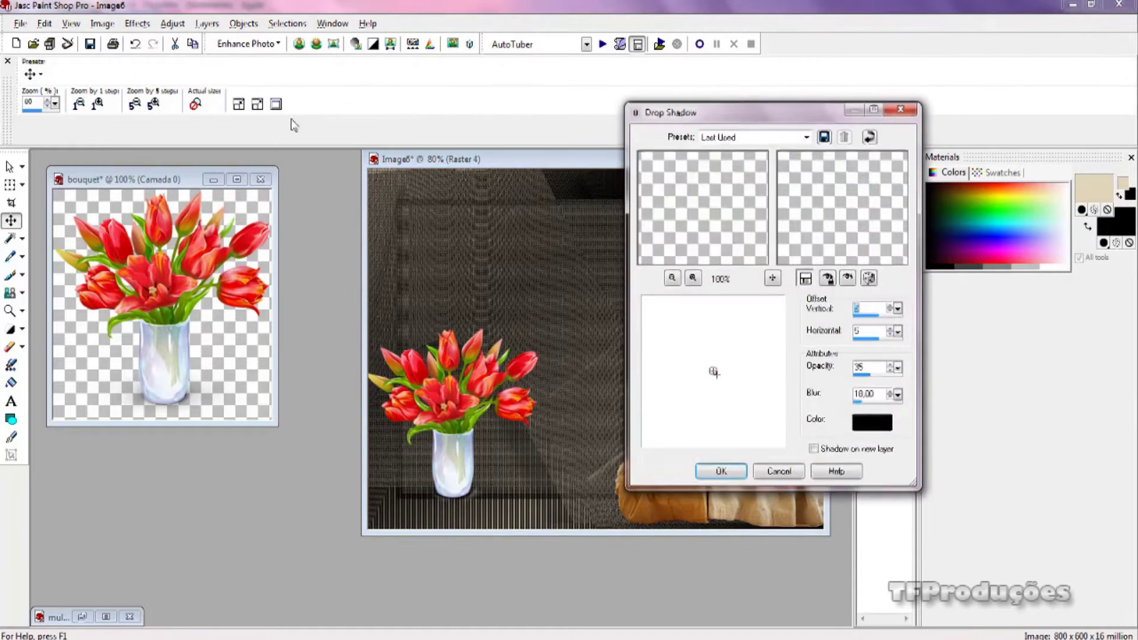
pyautogui.click(741, 472)
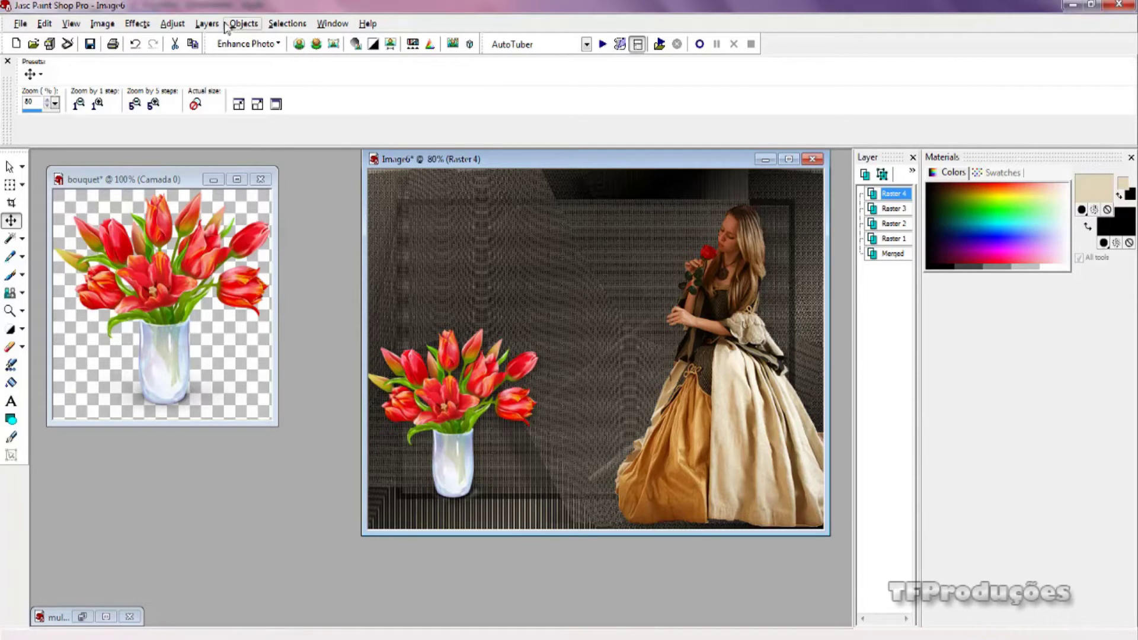
# Add a new raster layer above the bouquet with the default settings.
pyautogui.click(207, 24)
pyautogui.click(237, 43)
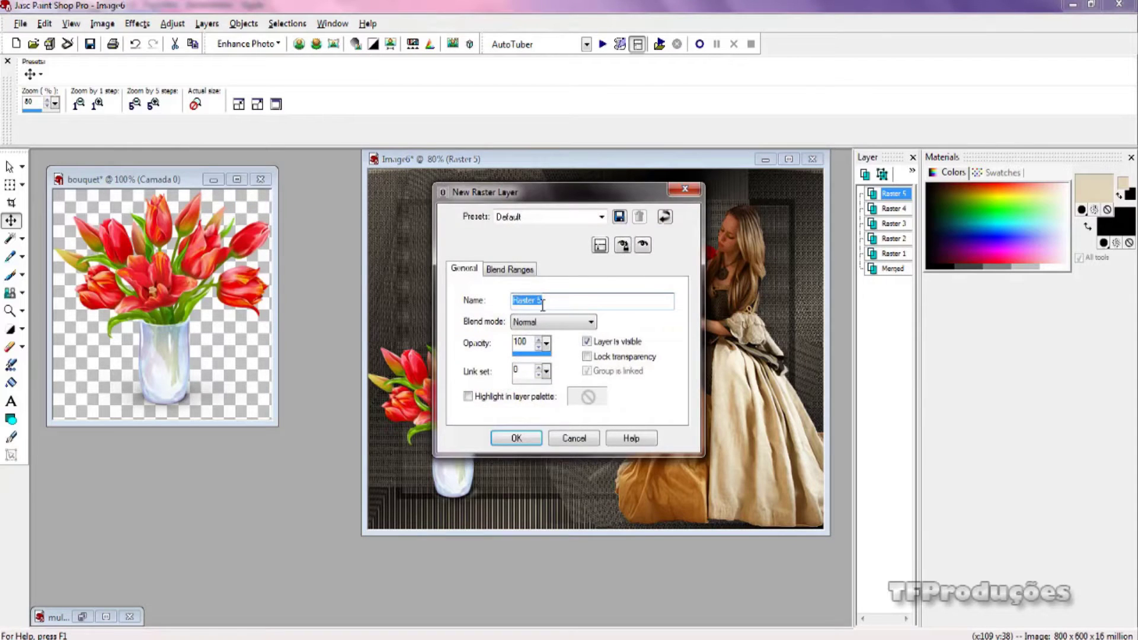
pyautogui.click(513, 439)
# Swap the foreground and background colours and start a size 24 Dosis SemiBold text above the bouquet.
pyautogui.press('t')
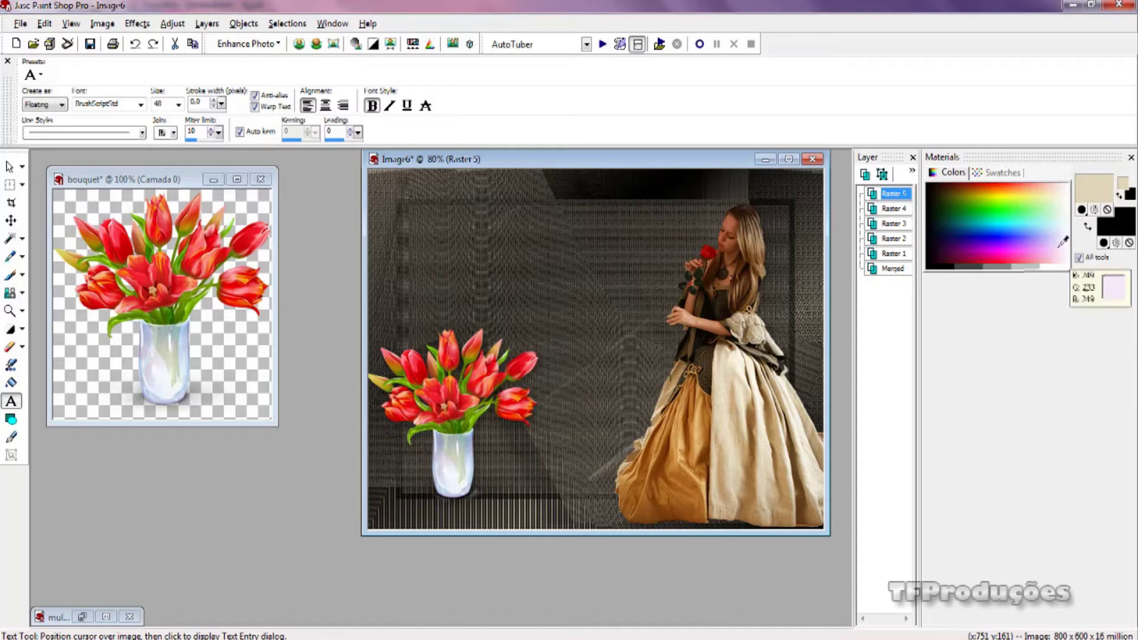
pyautogui.click(1088, 227)
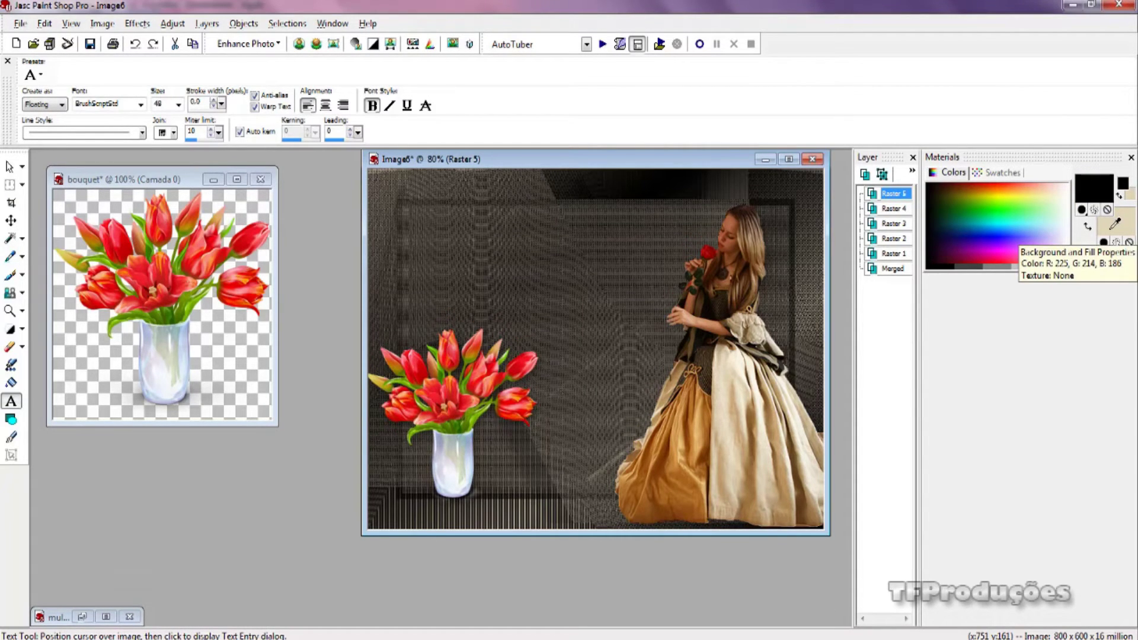
pyautogui.click(503, 318)
pyautogui.click(483, 273)
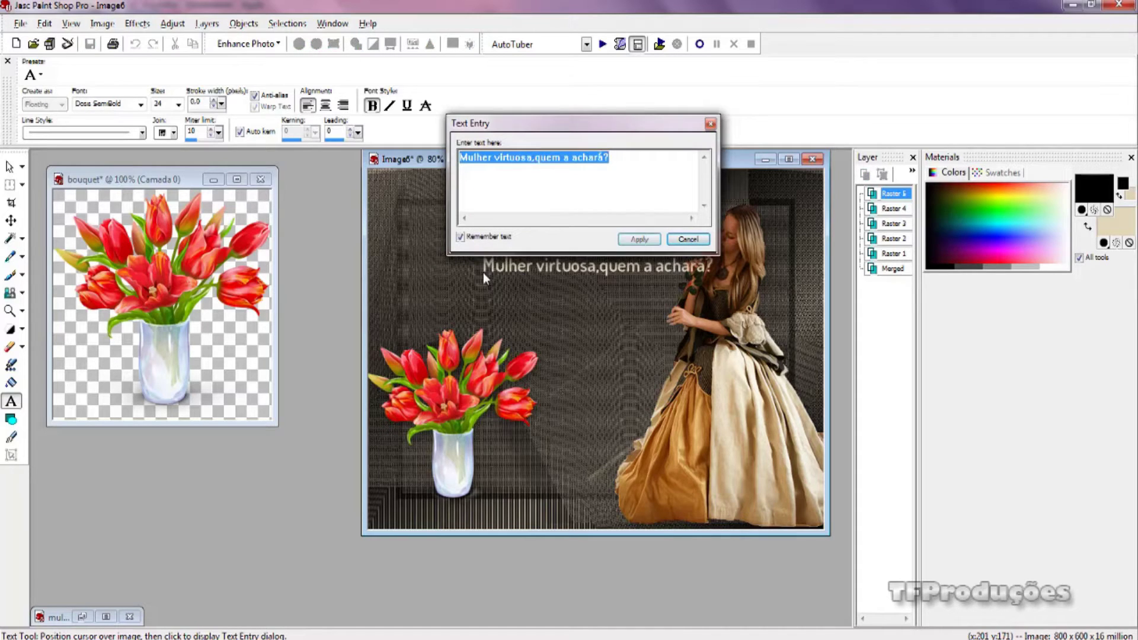
# Add the line "O seu valor excede ao de rubis." below "Mulher virtuosa,quem a achará?", set centre alignment, and place the text just left of the woman.
pyautogui.click(616, 163)
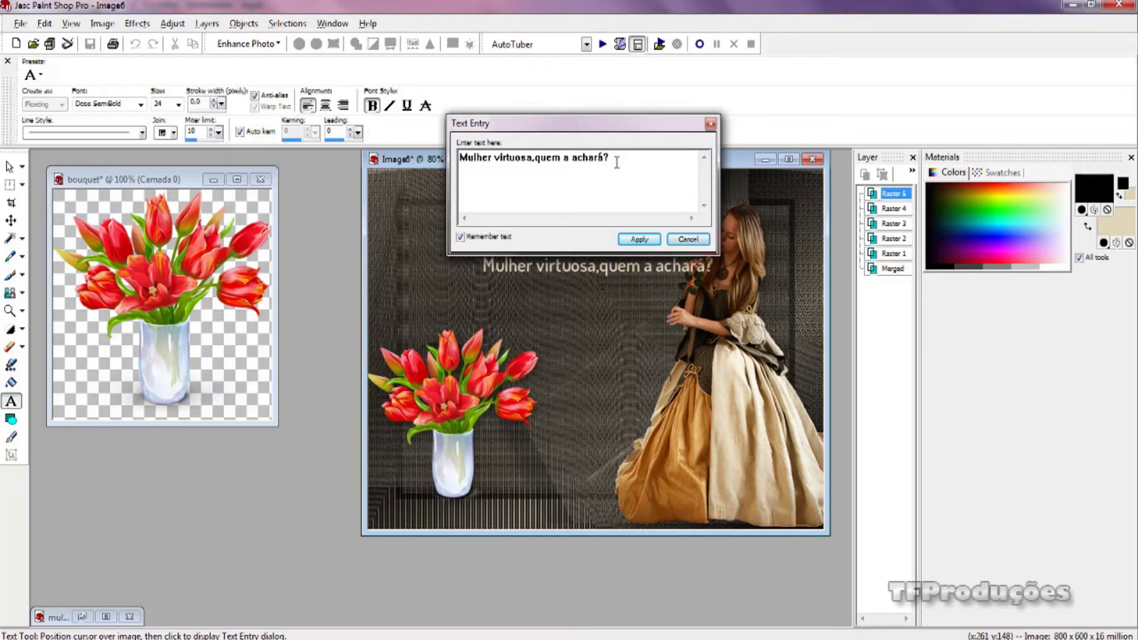
pyautogui.write('O seu valor excede')
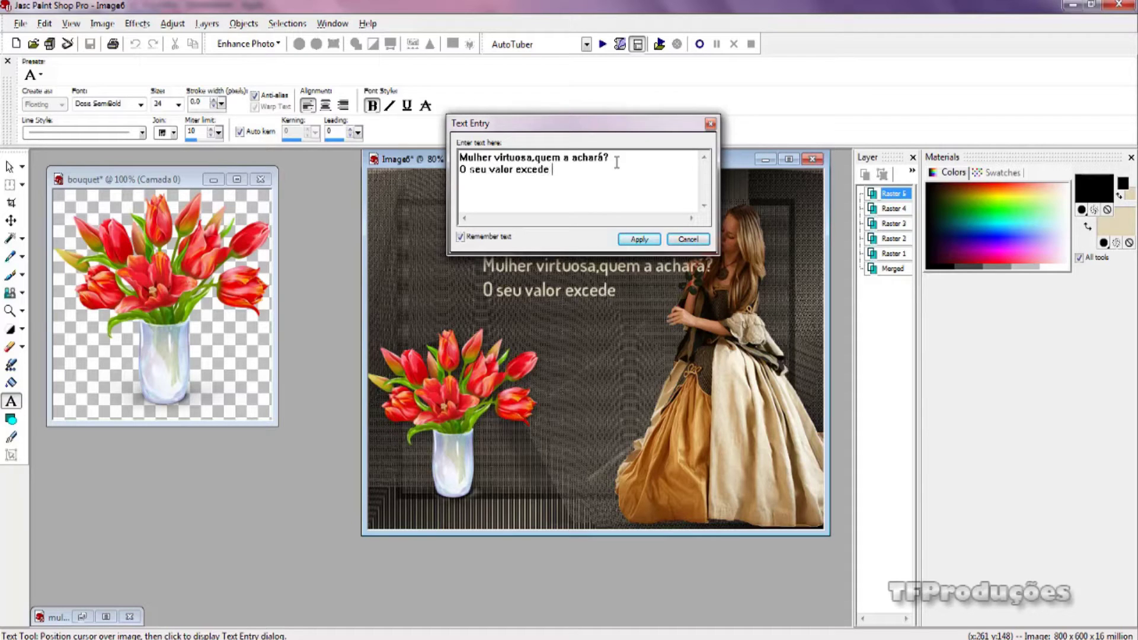
pyautogui.write('rubis.')
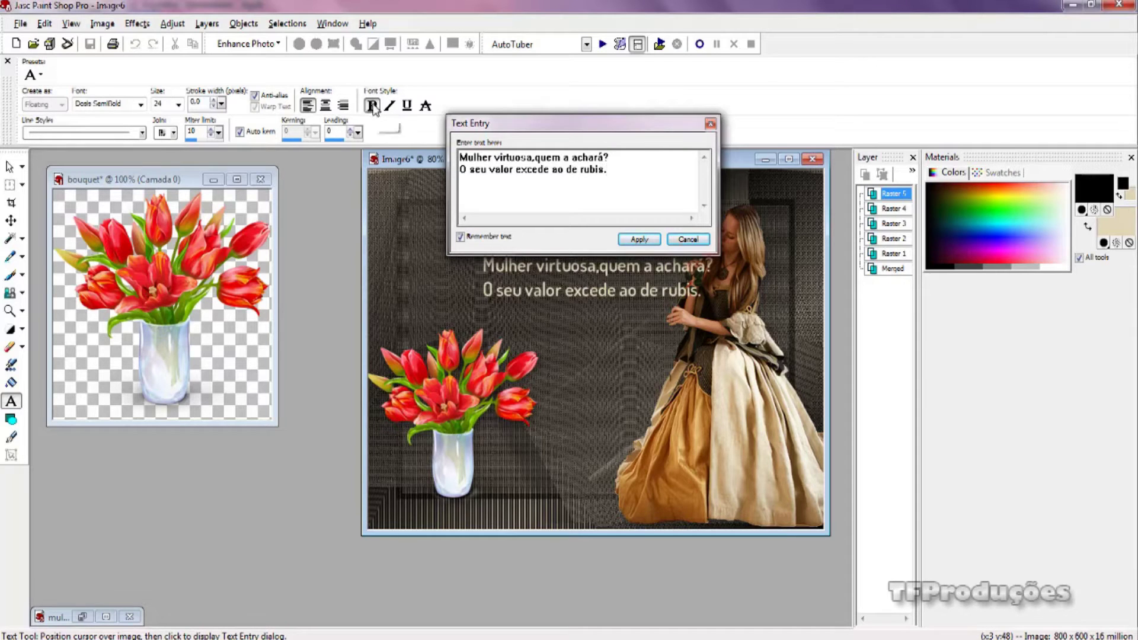
pyautogui.click(326, 107)
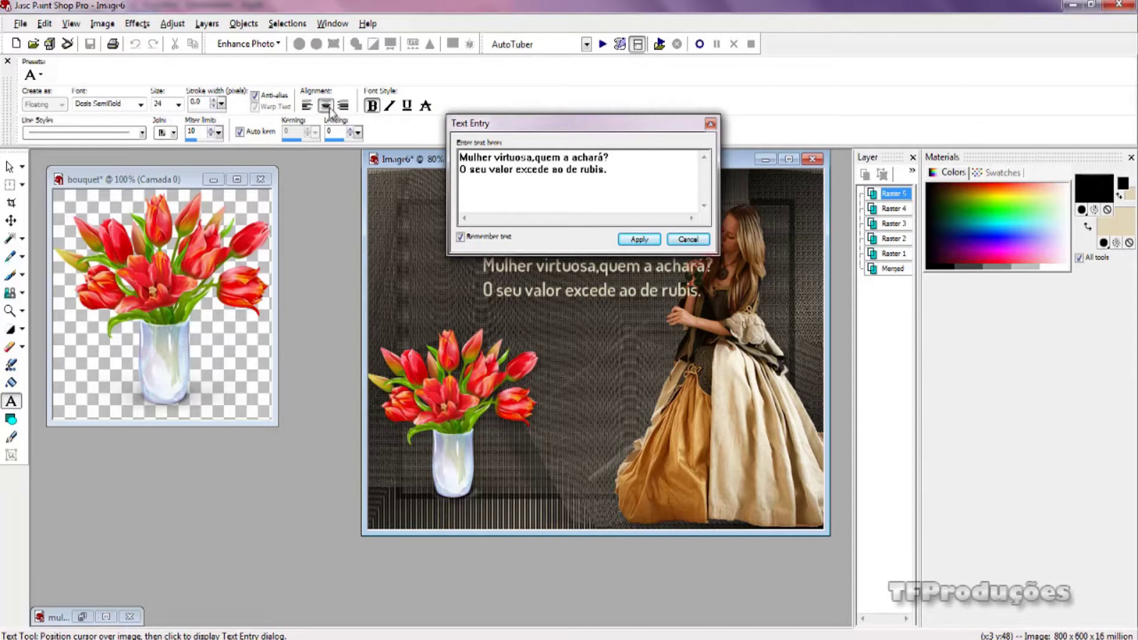
pyautogui.click(639, 240)
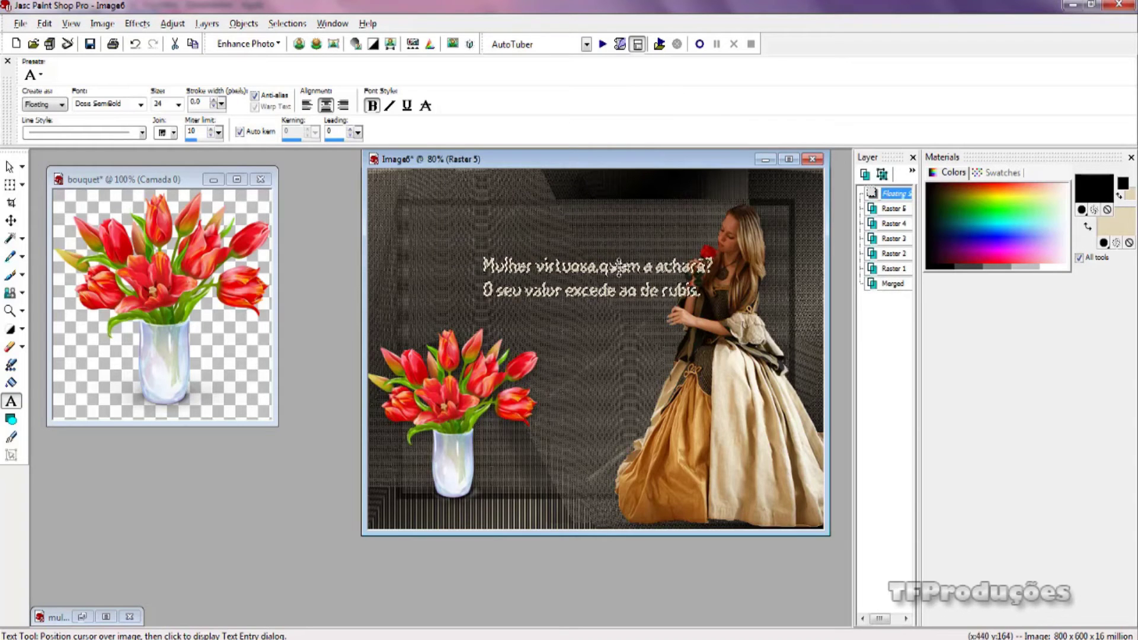
pyautogui.moveTo(618, 267); pyautogui.dragTo(589, 261)
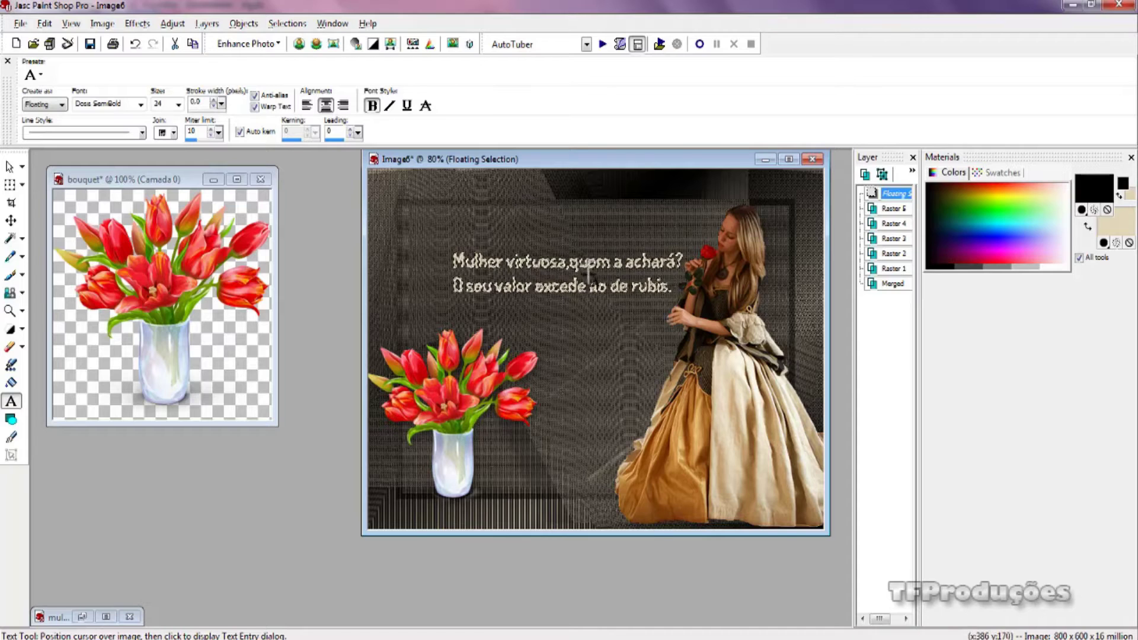
# Add a black drop shadow with offsets of 5, opacity 35 and blur 10 to the floating text.
pyautogui.click(137, 23)
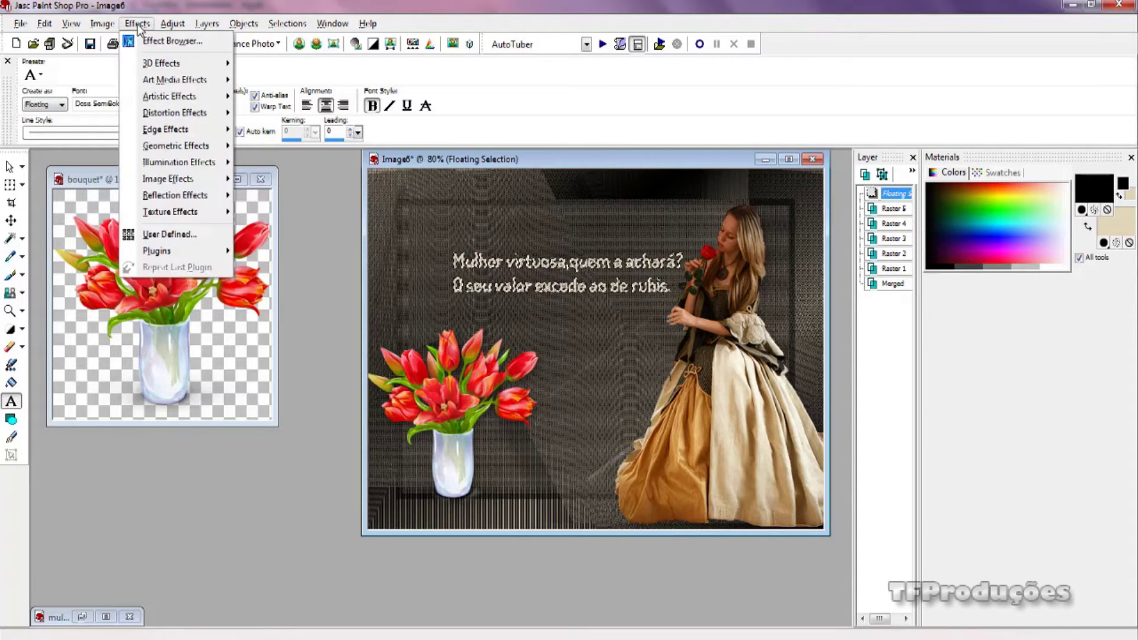
pyautogui.moveTo(160, 63)
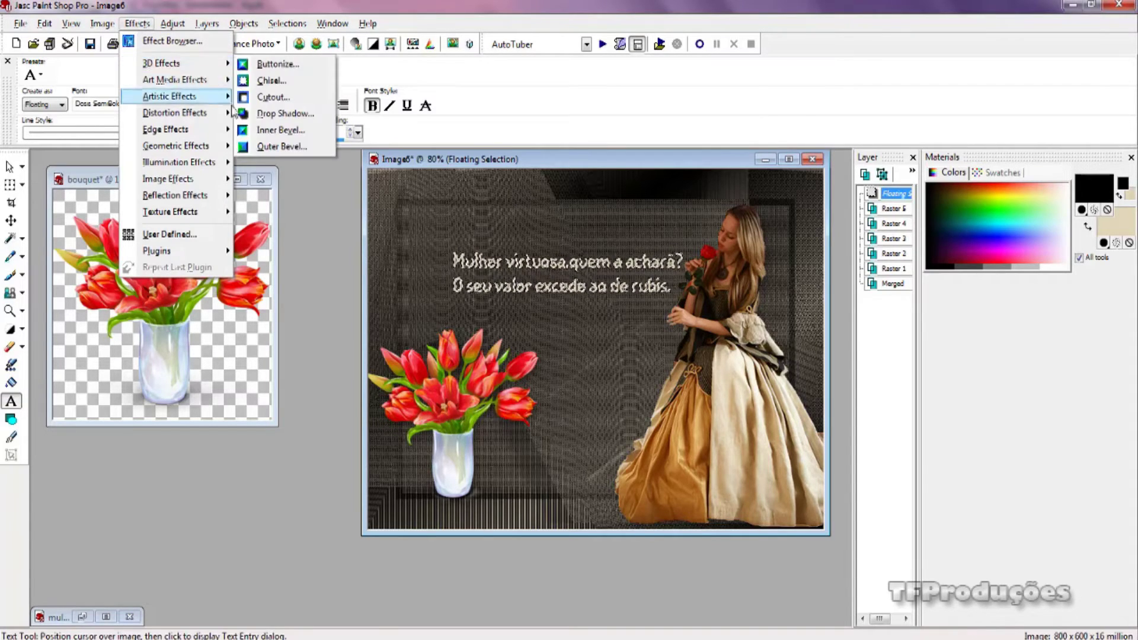
pyautogui.click(262, 114)
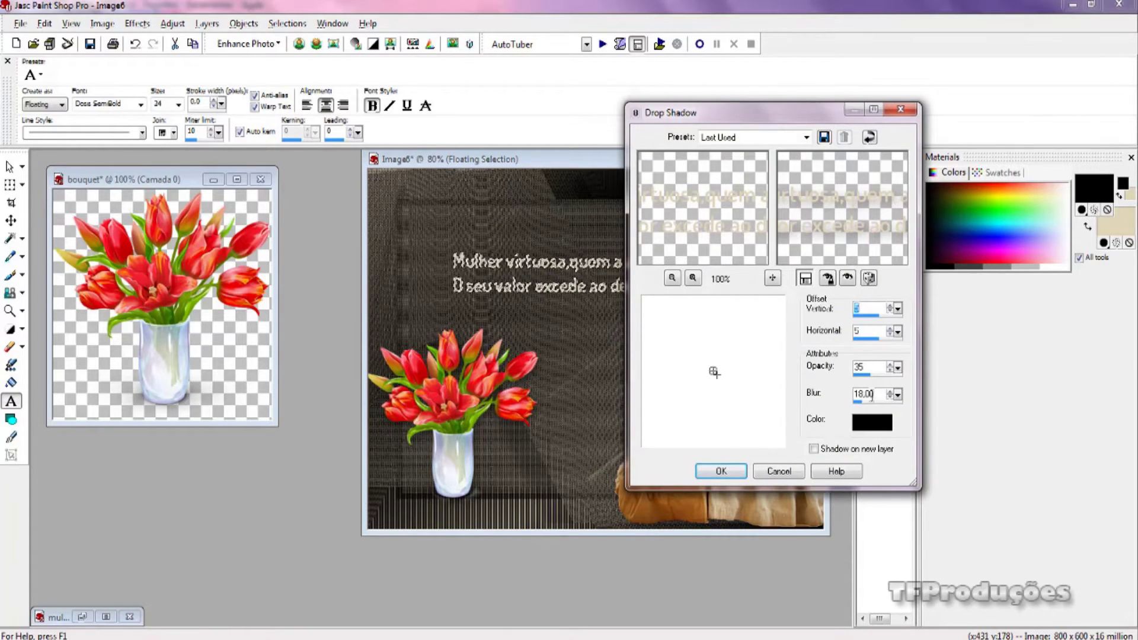
pyautogui.doubleClick(859, 394)
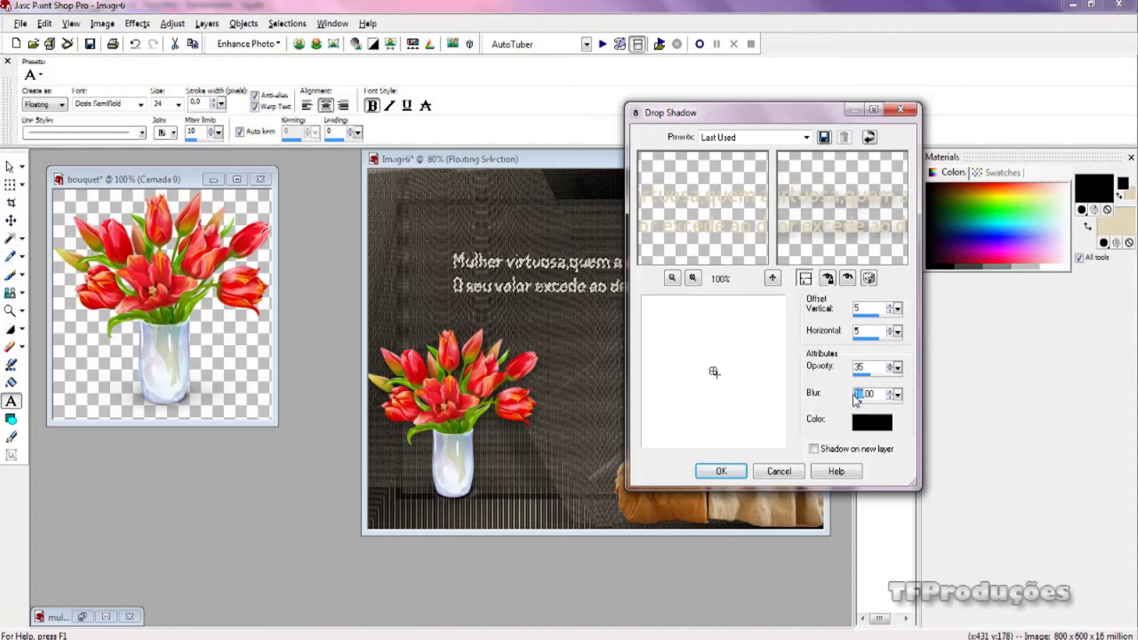
pyautogui.write('1')
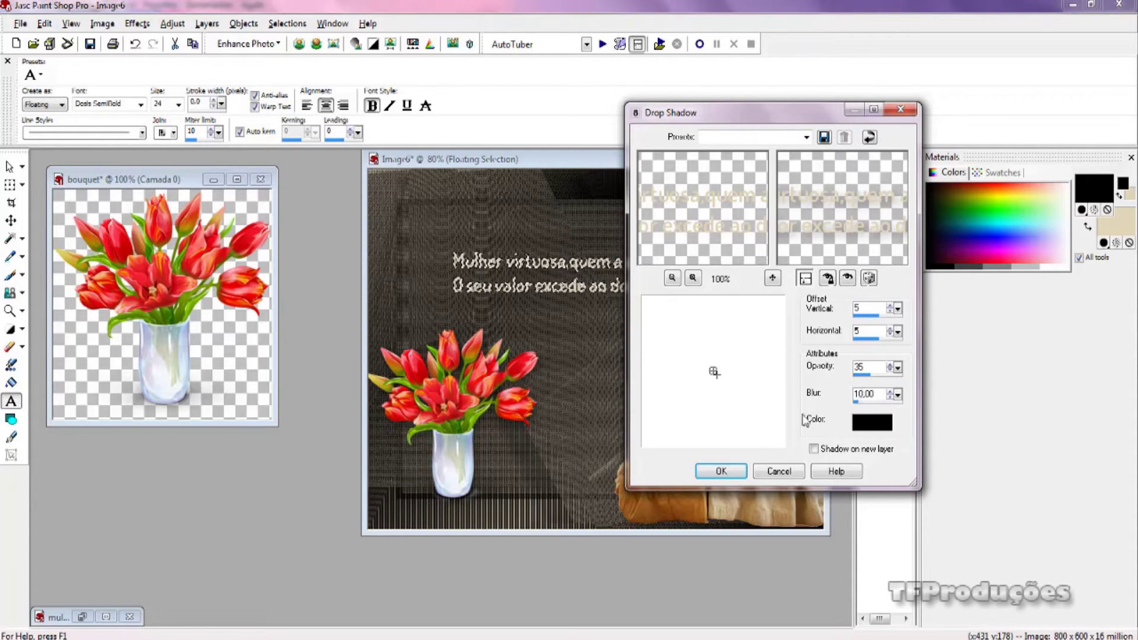
pyautogui.click(720, 471)
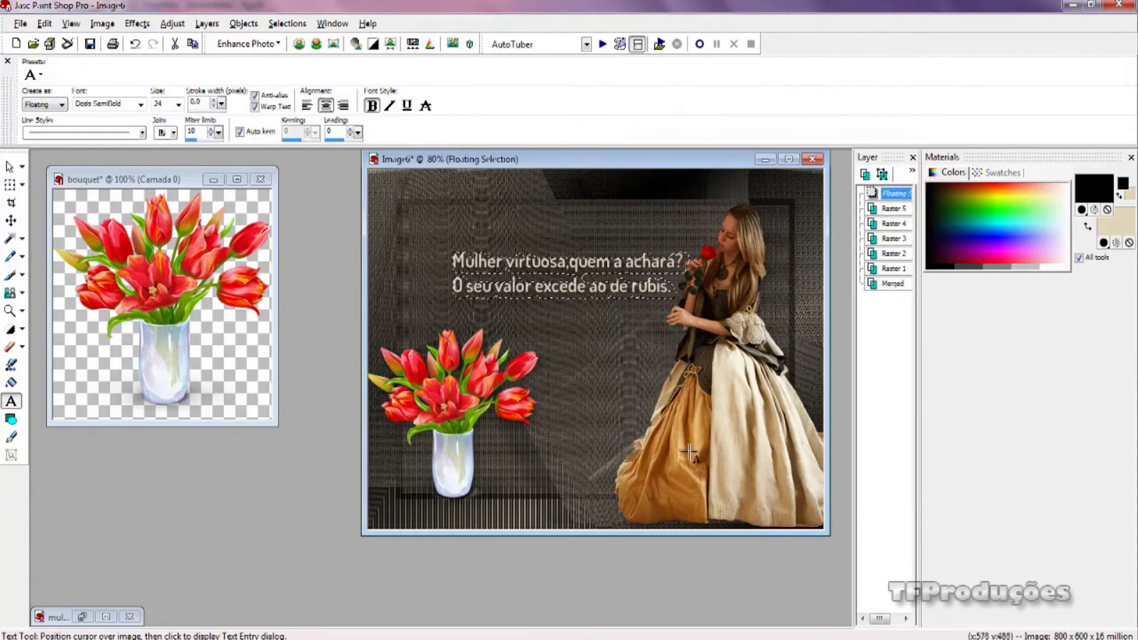
# Deselect the floating text so it merges into its raster layer, and check the whole composition.
pyautogui.click(287, 23)
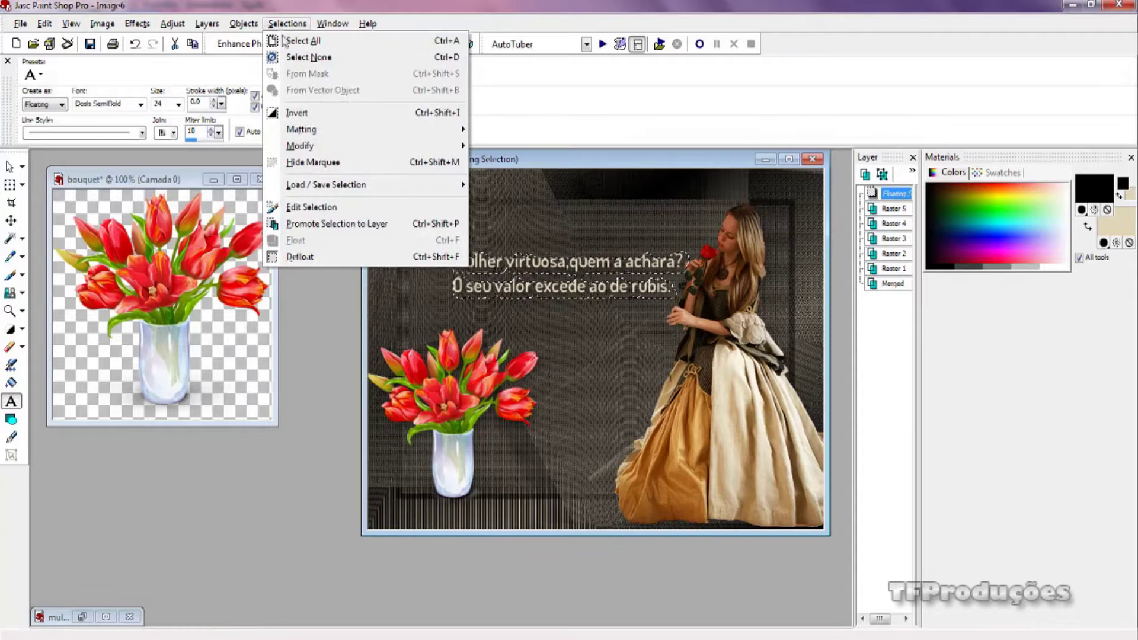
pyautogui.click(296, 57)
pyautogui.scroll(-2, 531, 356)
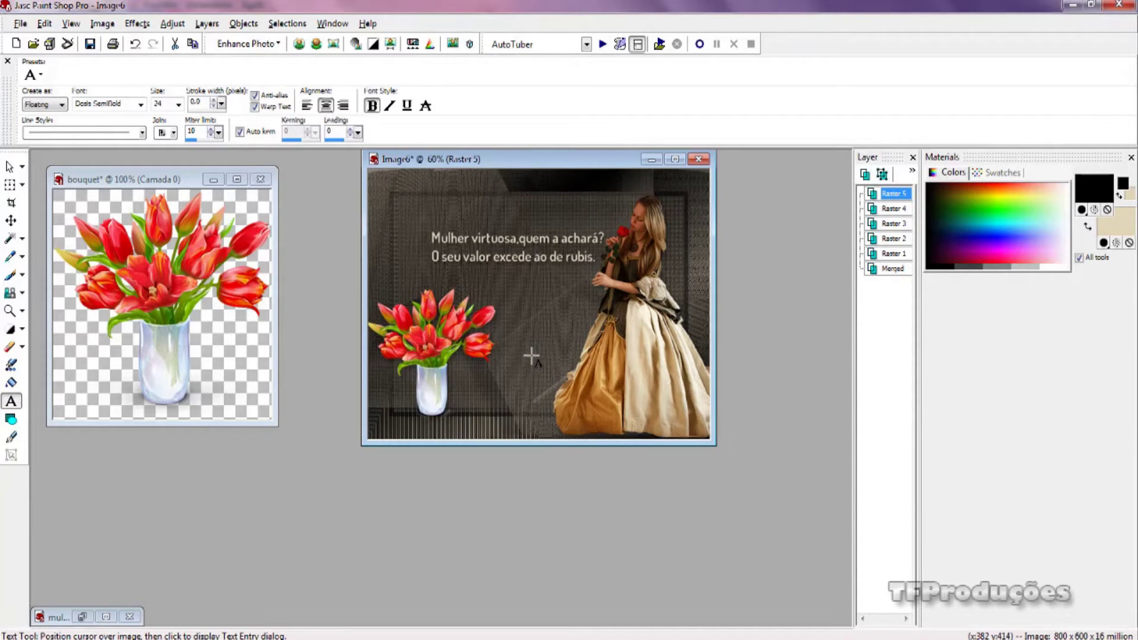
pyautogui.scroll(2, 532, 356)
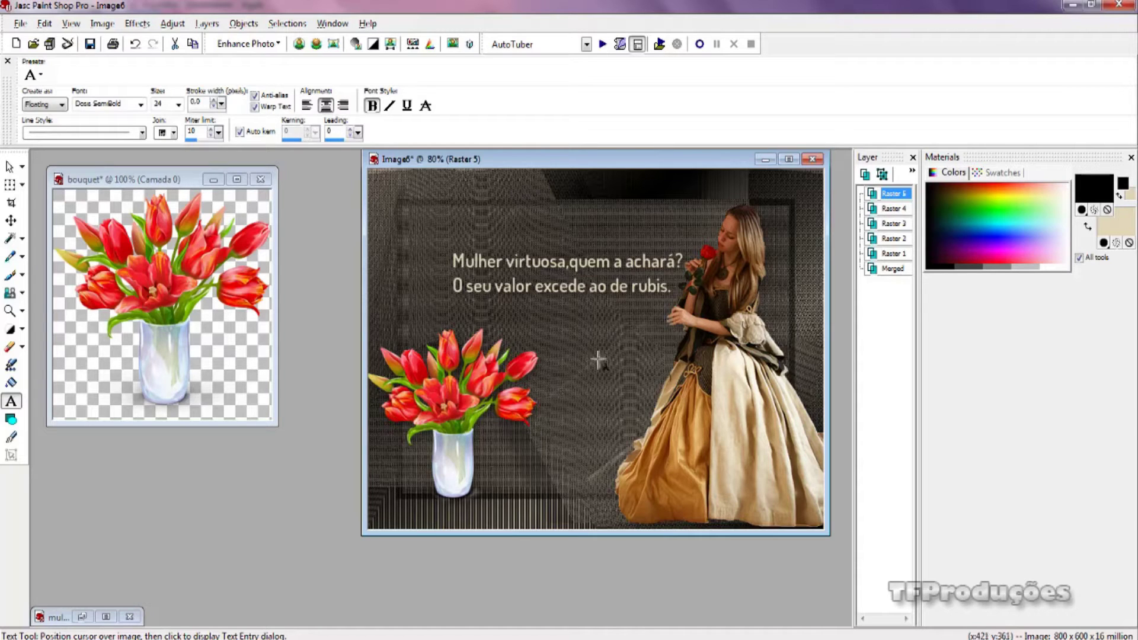
# Flatten the image into a single background layer and add a symmetric 3-pixel beige border.
pyautogui.click(170, 25)
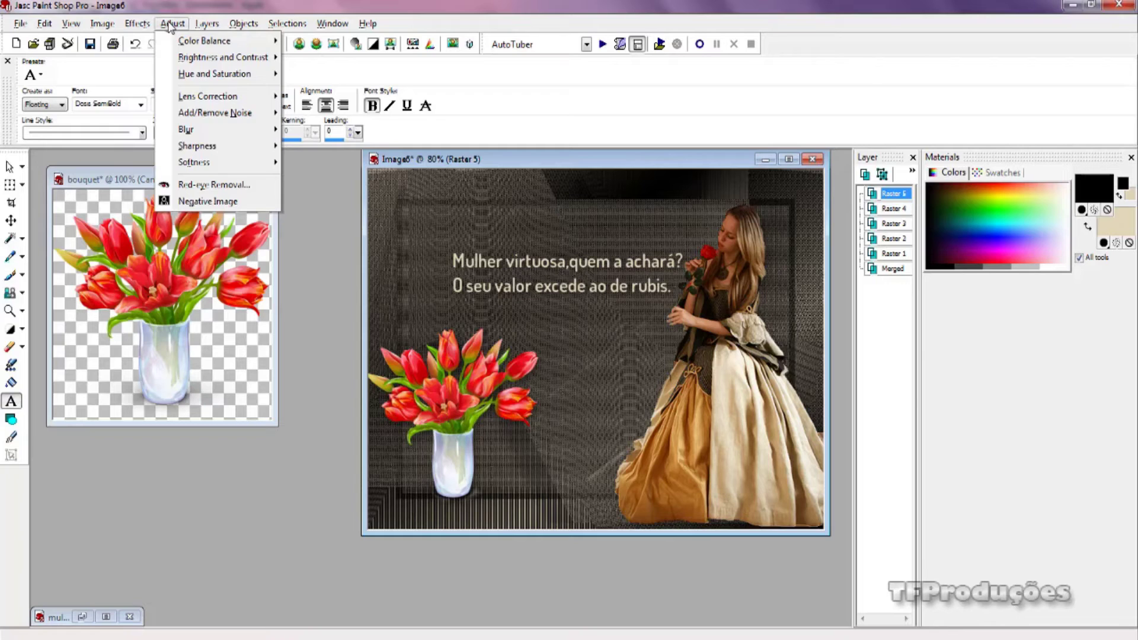
pyautogui.click(102, 23)
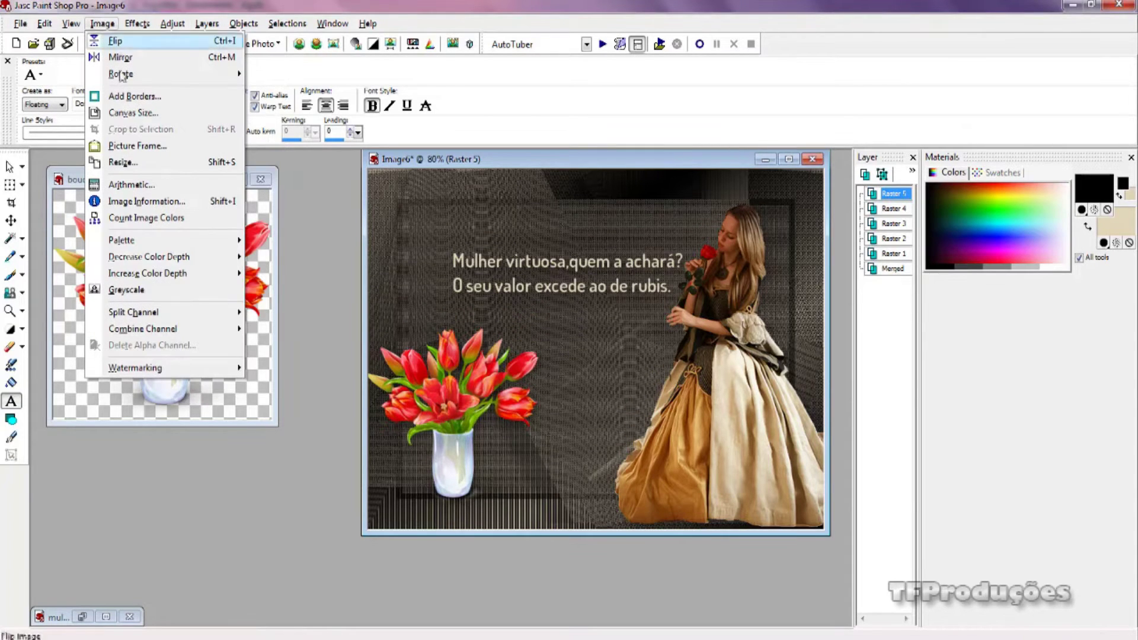
pyautogui.click(127, 99)
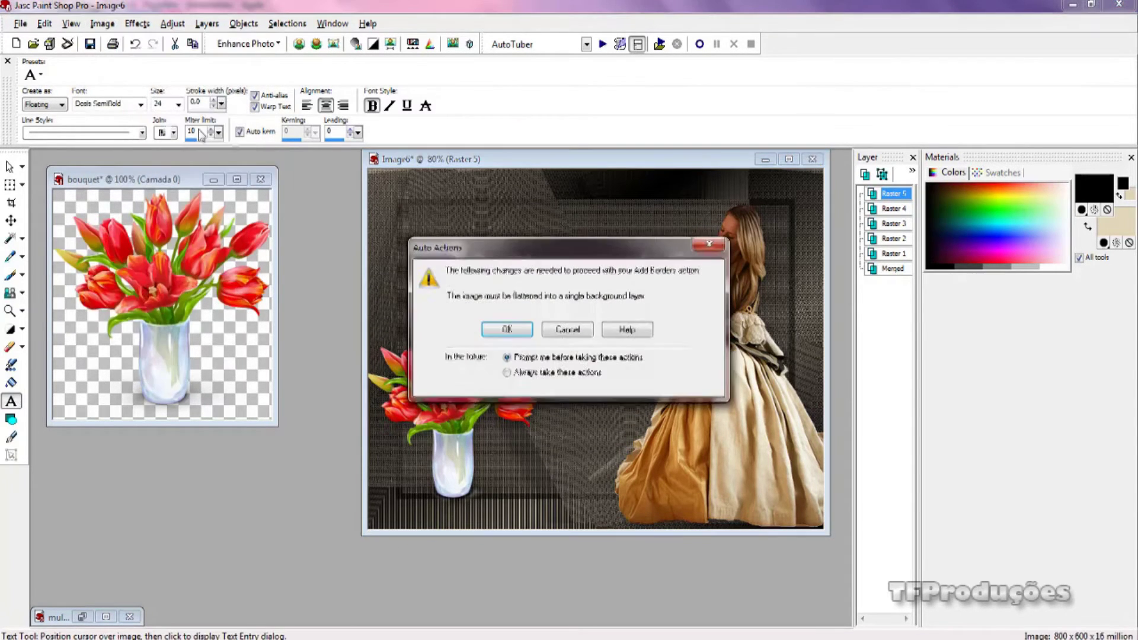
pyautogui.click(511, 333)
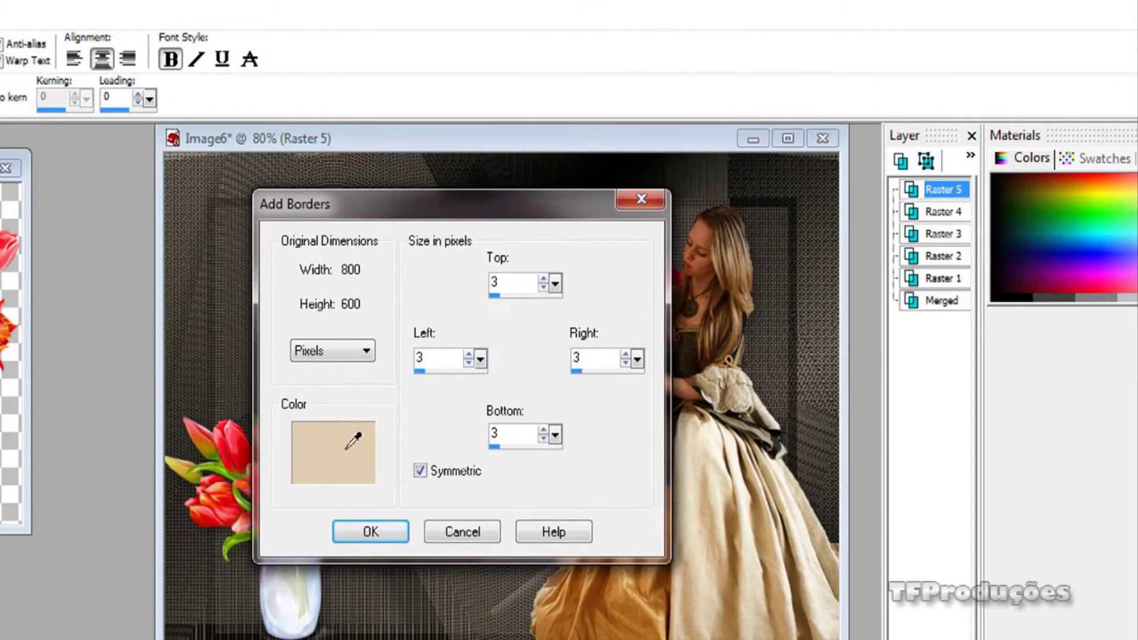
pyautogui.moveTo(348, 447)
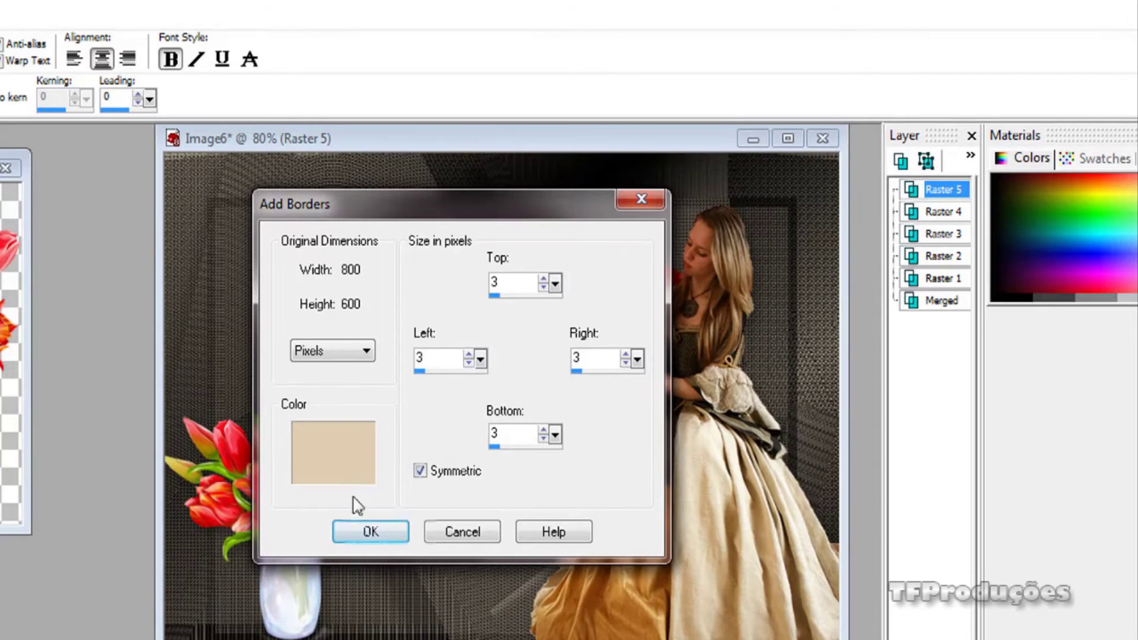
pyautogui.click(369, 533)
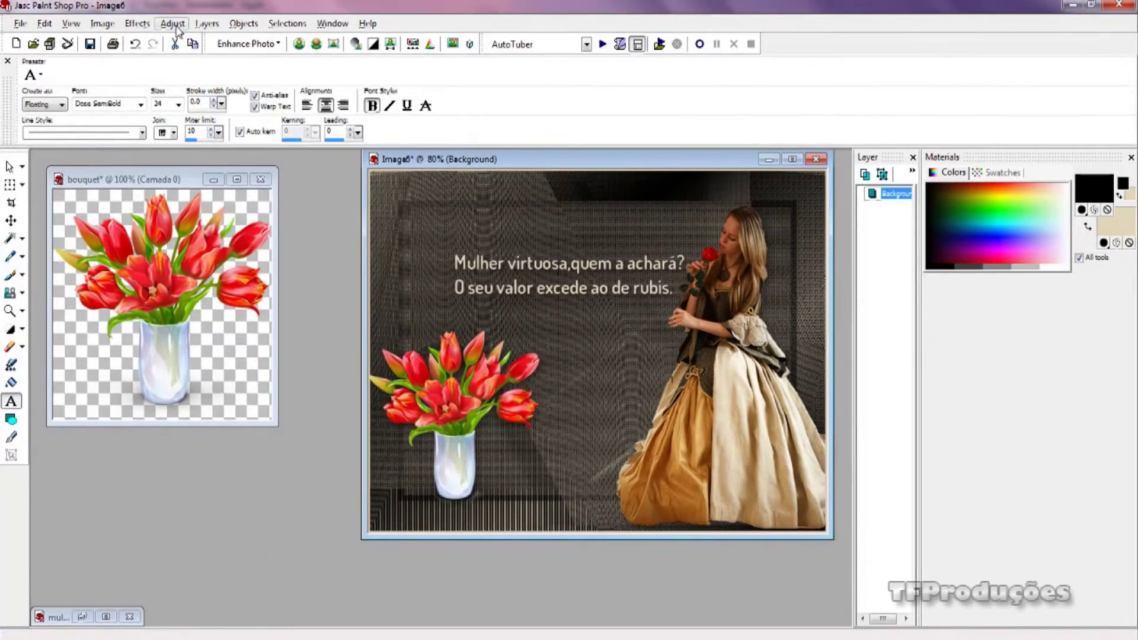
# Add a symmetric 50-pixel black border around the image.
pyautogui.click(102, 23)
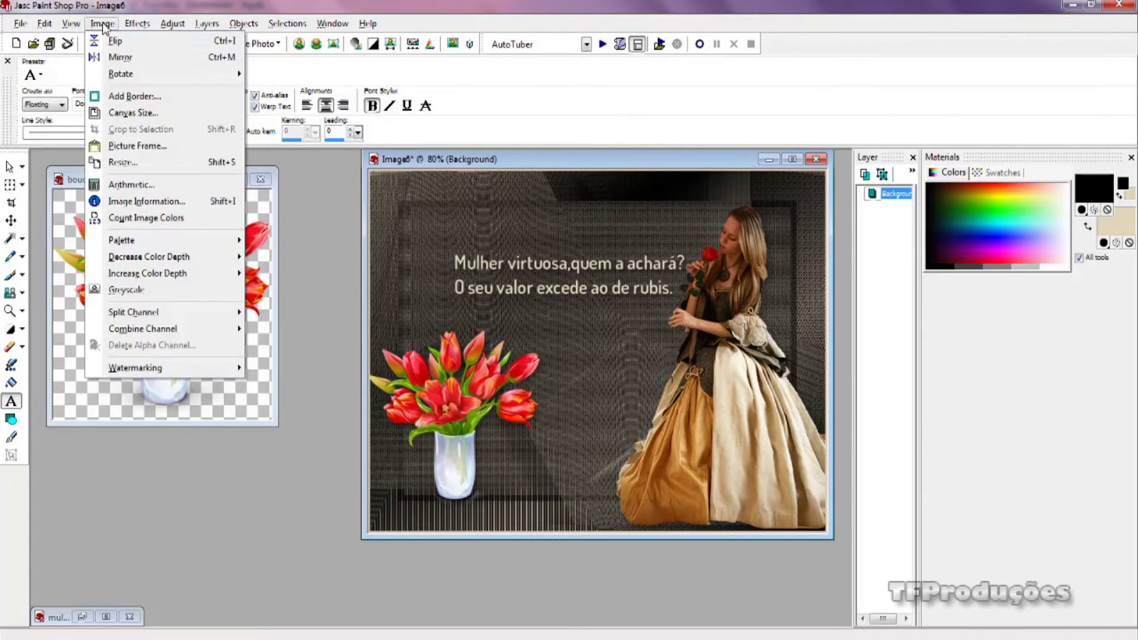
pyautogui.click(134, 100)
pyautogui.doubleClick(600, 260)
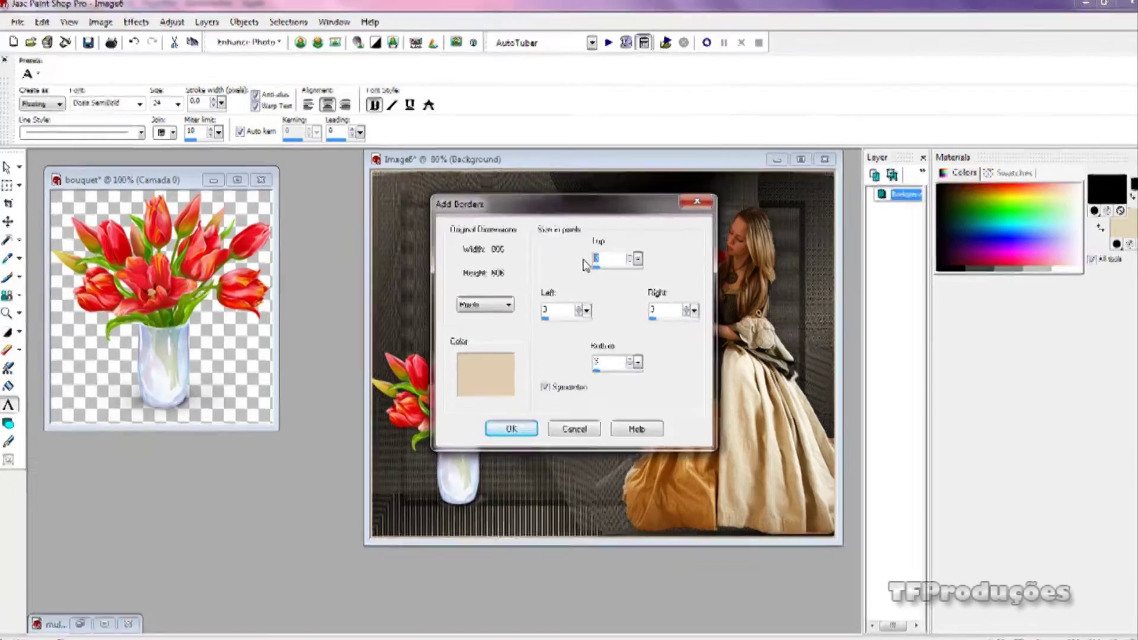
pyautogui.write('50')
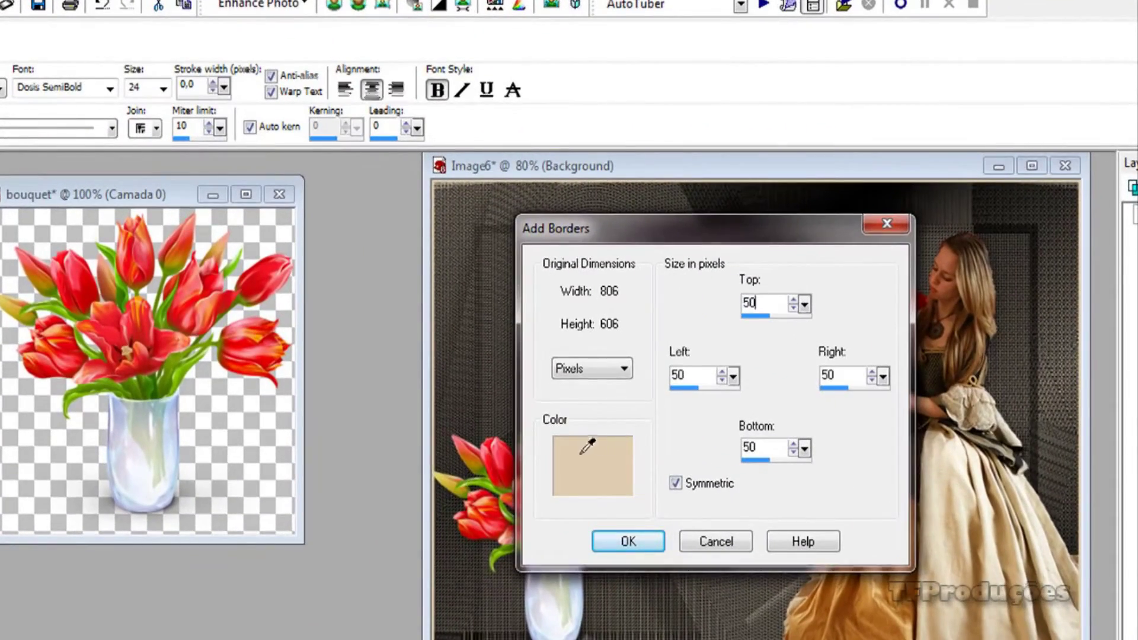
pyautogui.click(591, 465)
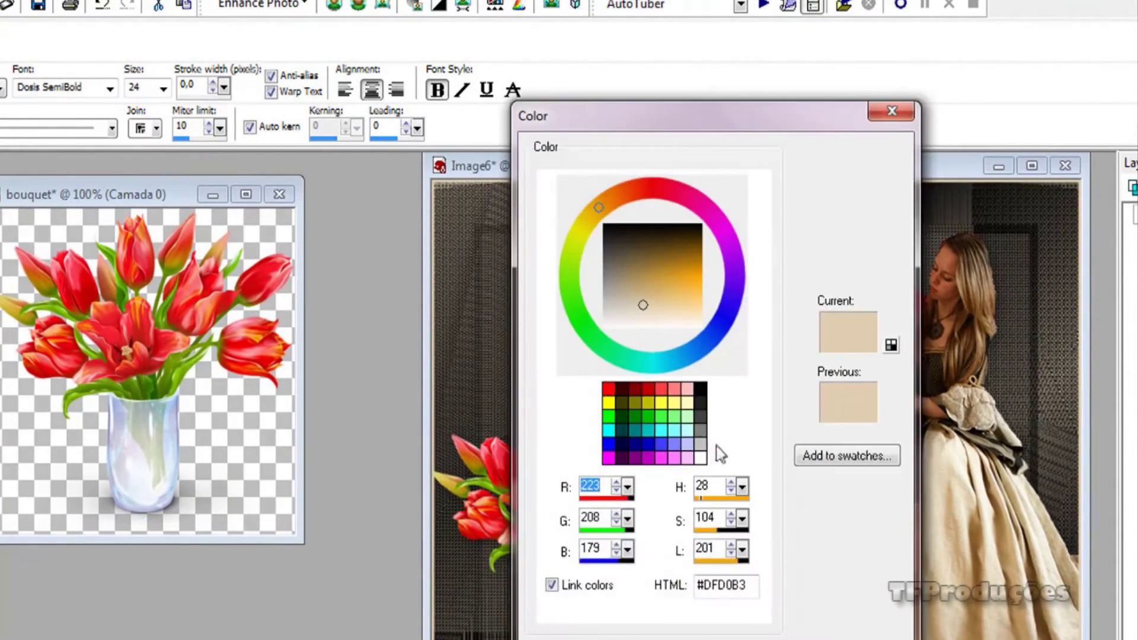
pyautogui.click(705, 389)
pyautogui.click(620, 635)
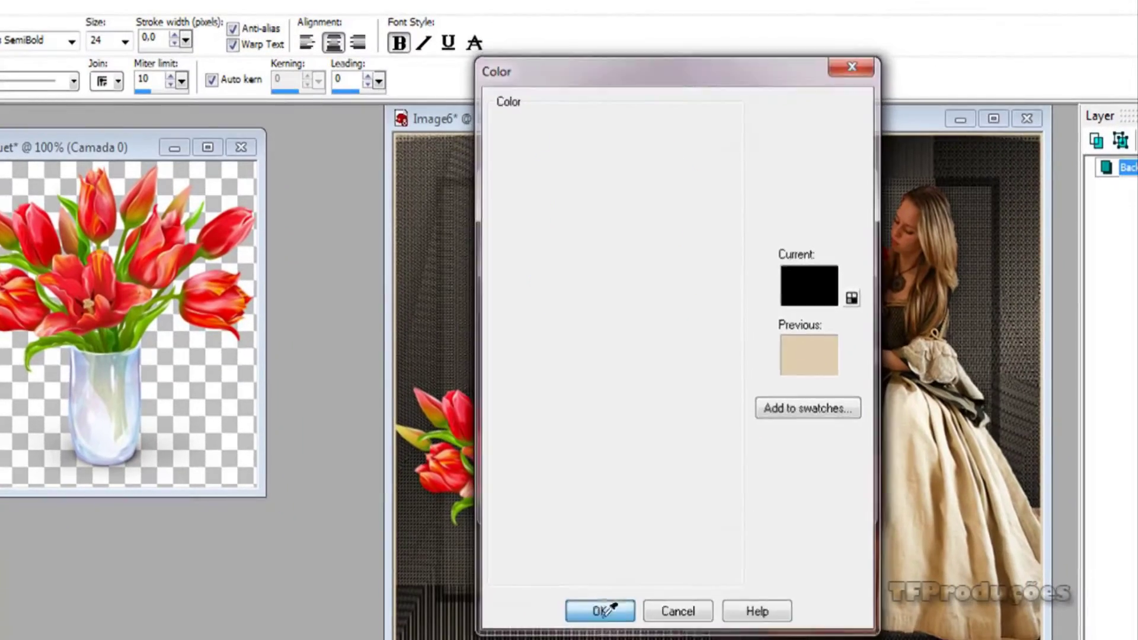
pyautogui.click(590, 495)
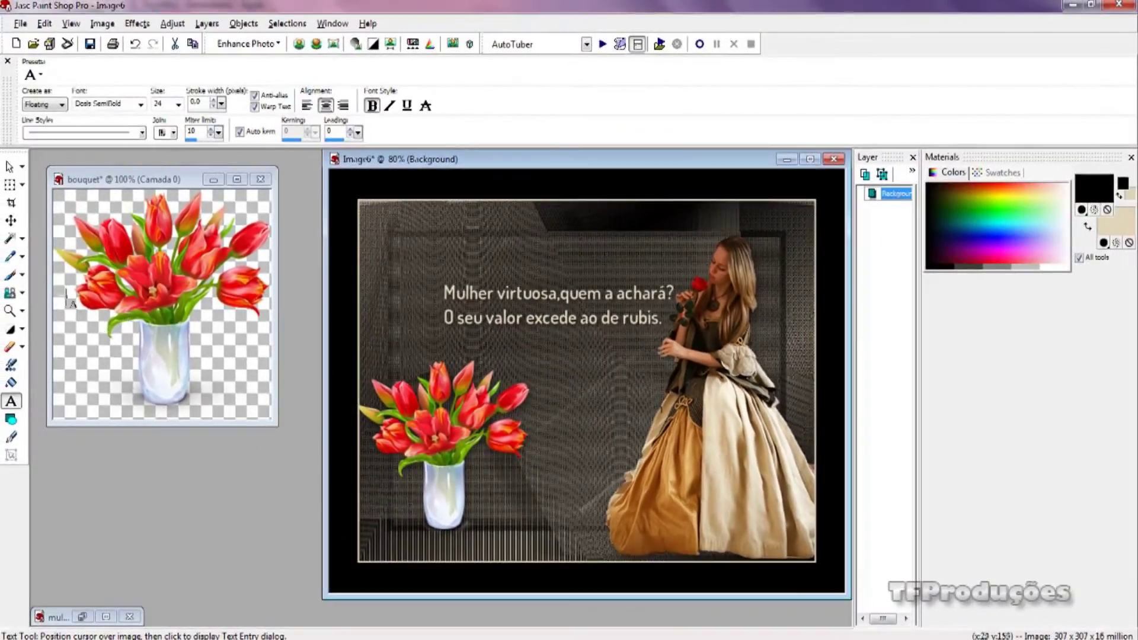
# Select the black border with the Magic Wand and apply a beige Weave with black filled gaps, gap size 1, width 1 and opacity 100.
pyautogui.rightClick(9, 242)
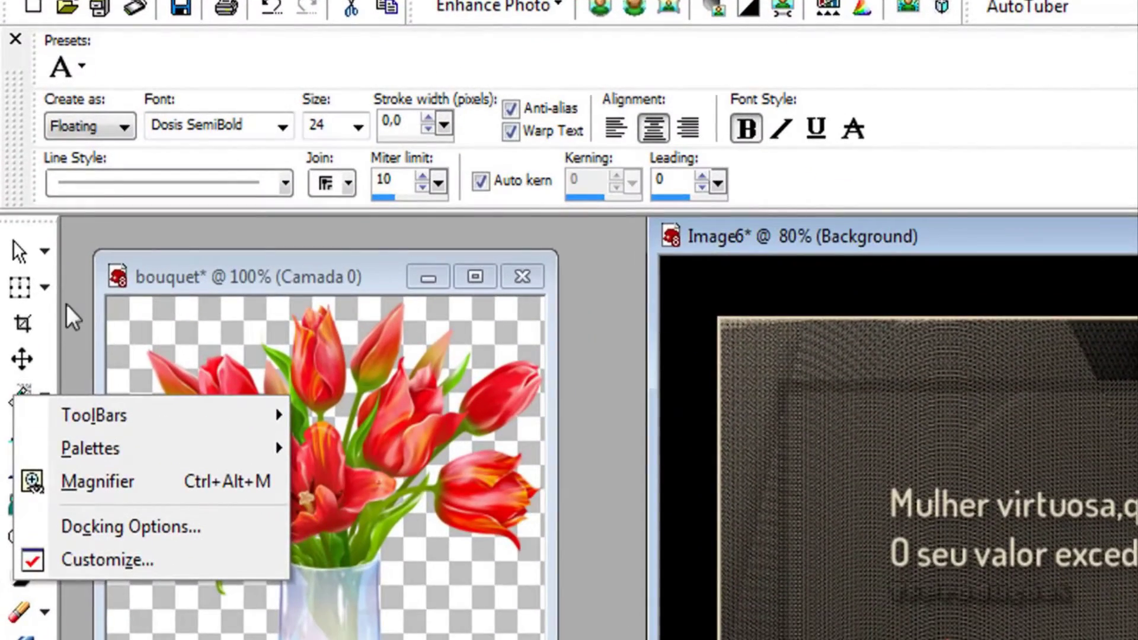
pyautogui.click(66, 305)
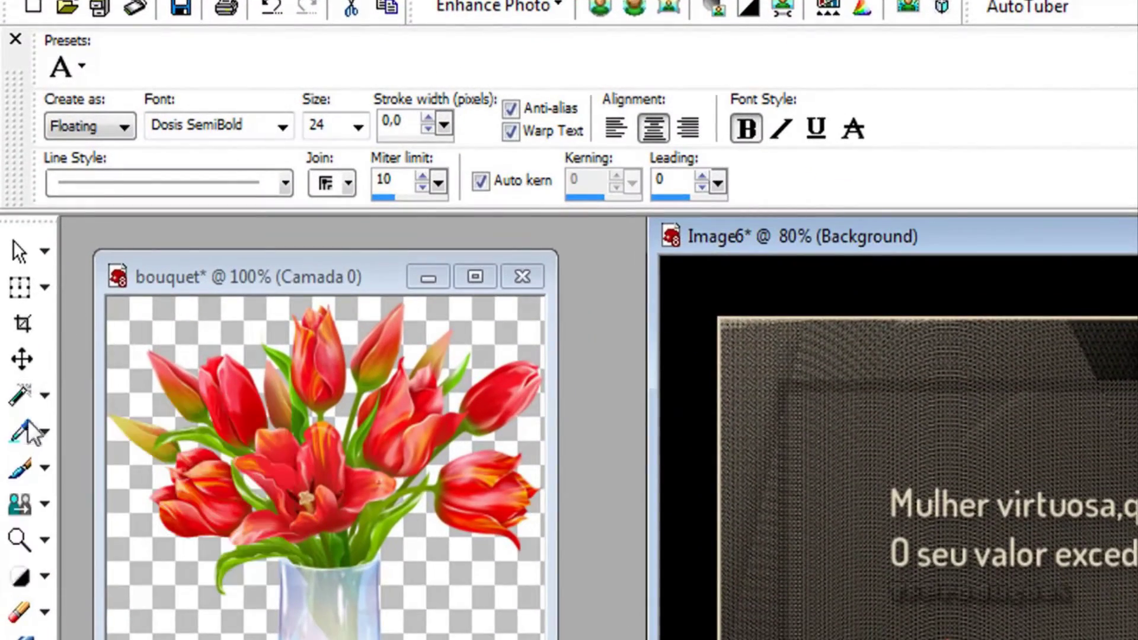
pyautogui.click(19, 394)
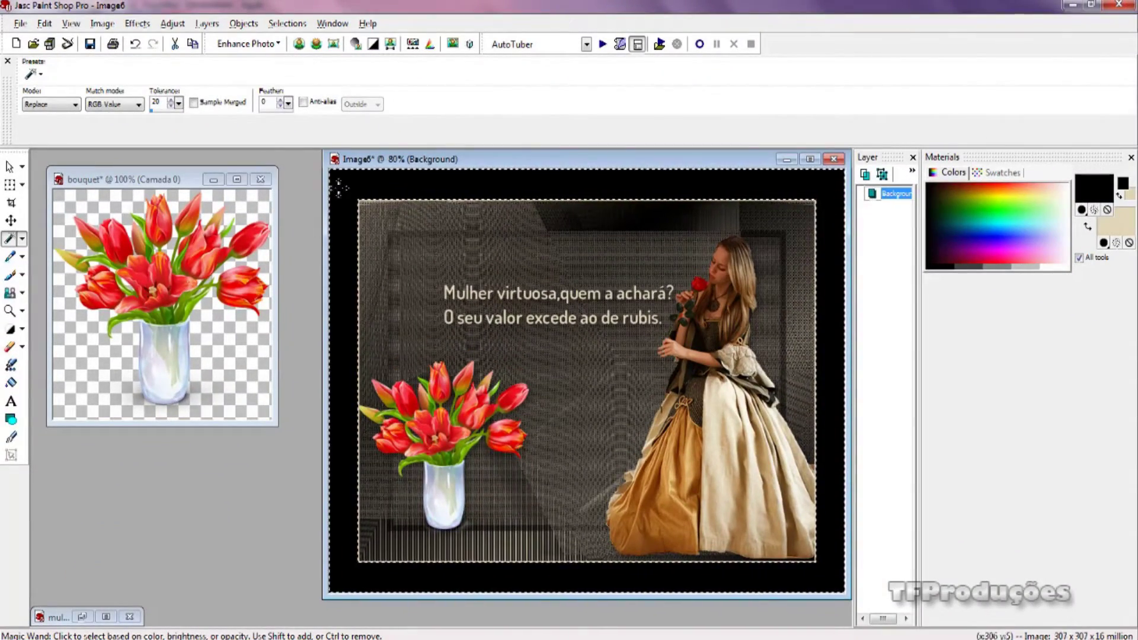
pyautogui.click(137, 23)
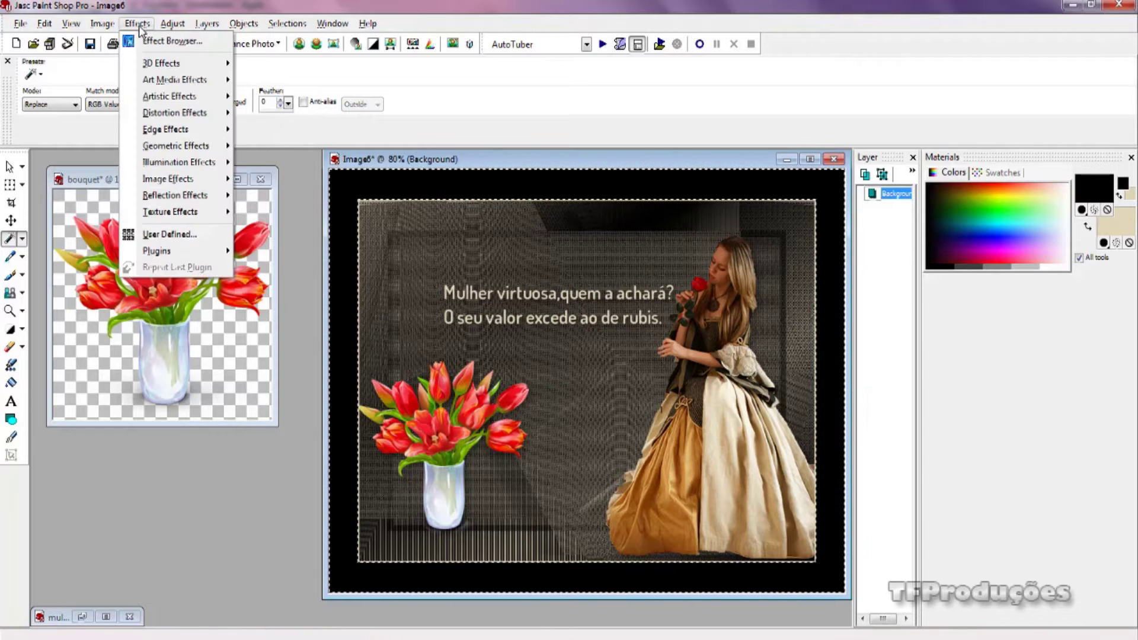
pyautogui.moveTo(172, 212)
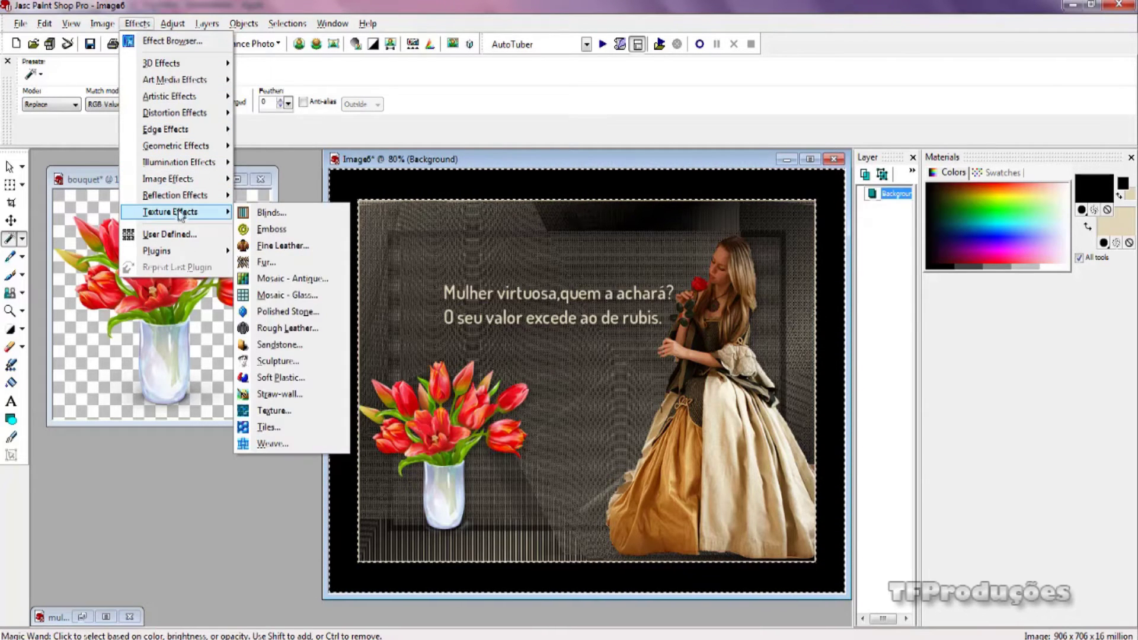
pyautogui.click(276, 445)
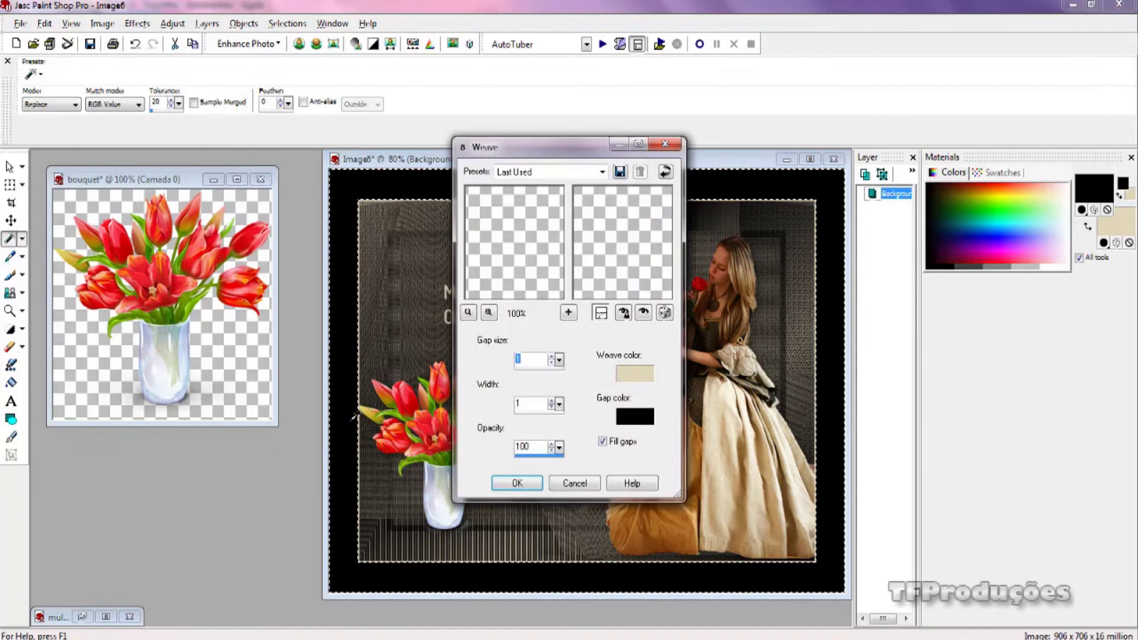
pyautogui.click(517, 485)
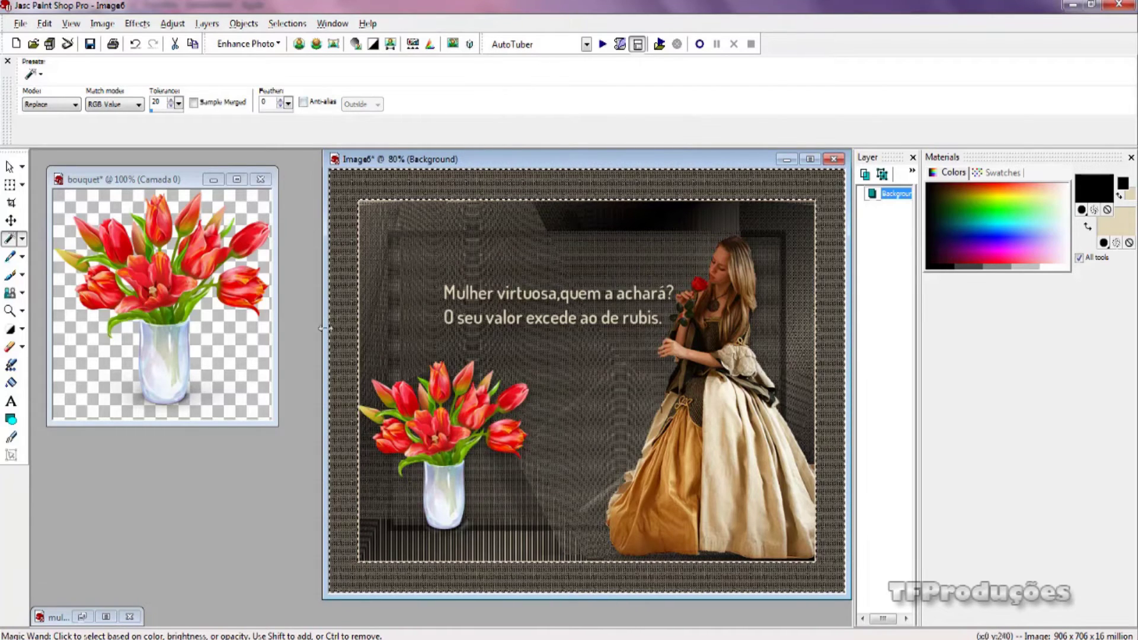
# Contract the selection of the woven border by 10 pixels.
pyautogui.click(286, 24)
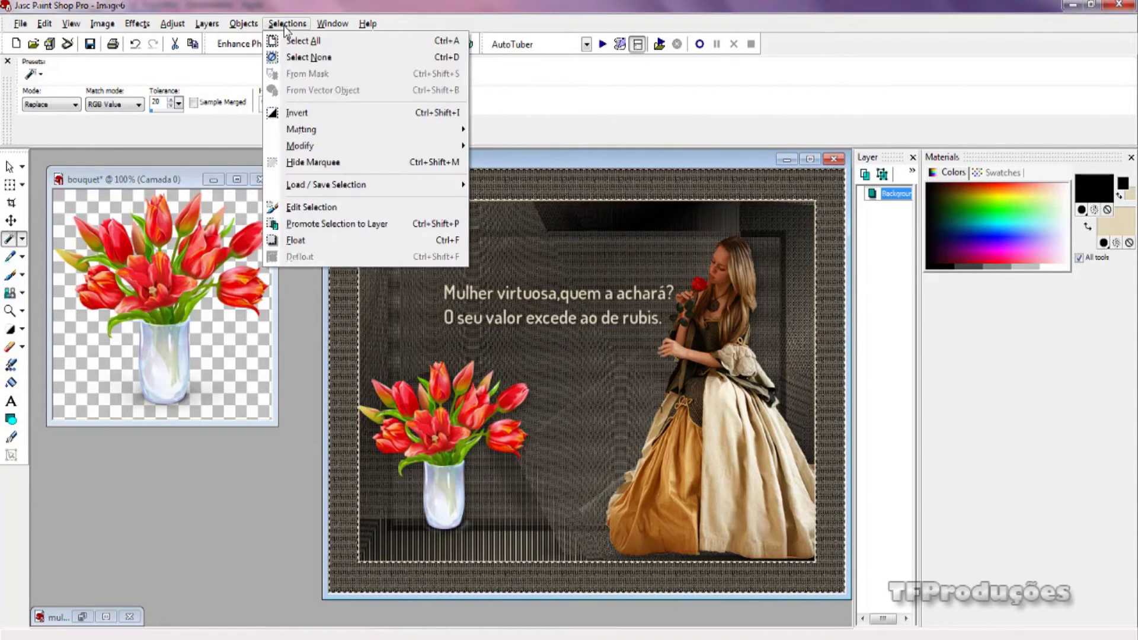
pyautogui.moveTo(322, 151)
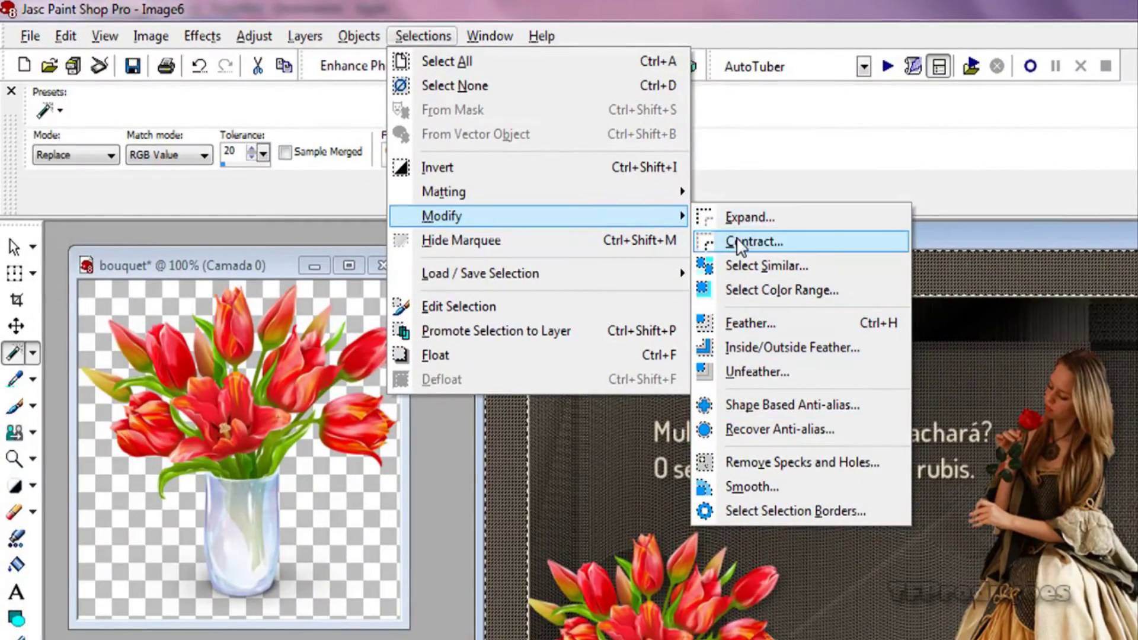
pyautogui.click(741, 240)
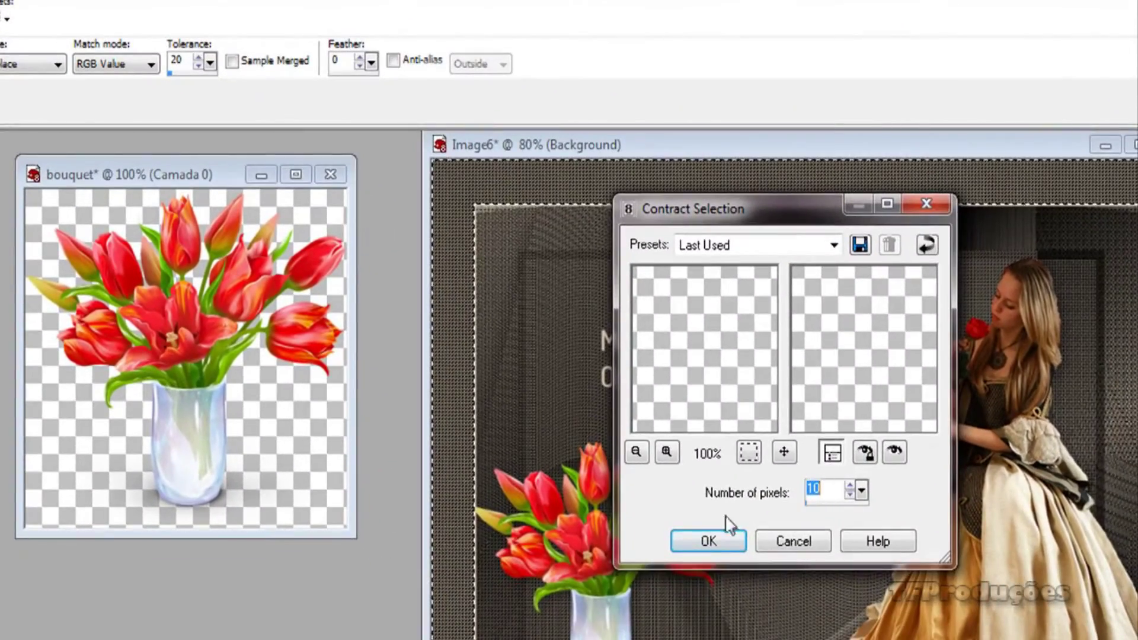
pyautogui.click(705, 541)
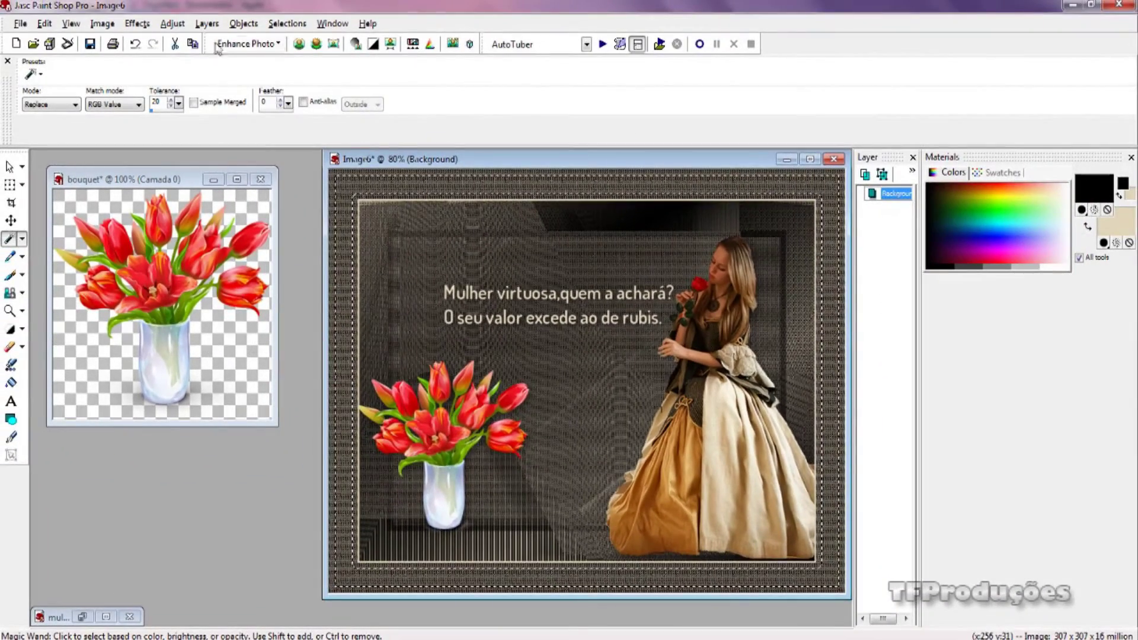
# Flood fill the contracted border selection with black on a new raster layer, then deselect it.
pyautogui.click(207, 23)
pyautogui.click(216, 42)
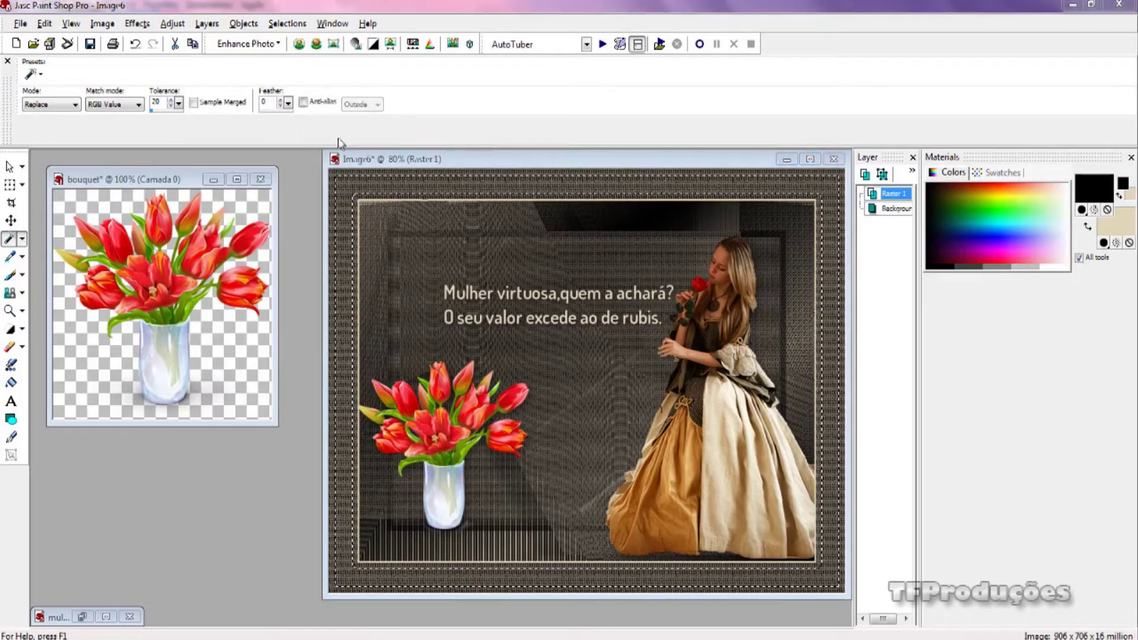
pyautogui.click(515, 439)
pyautogui.click(10, 383)
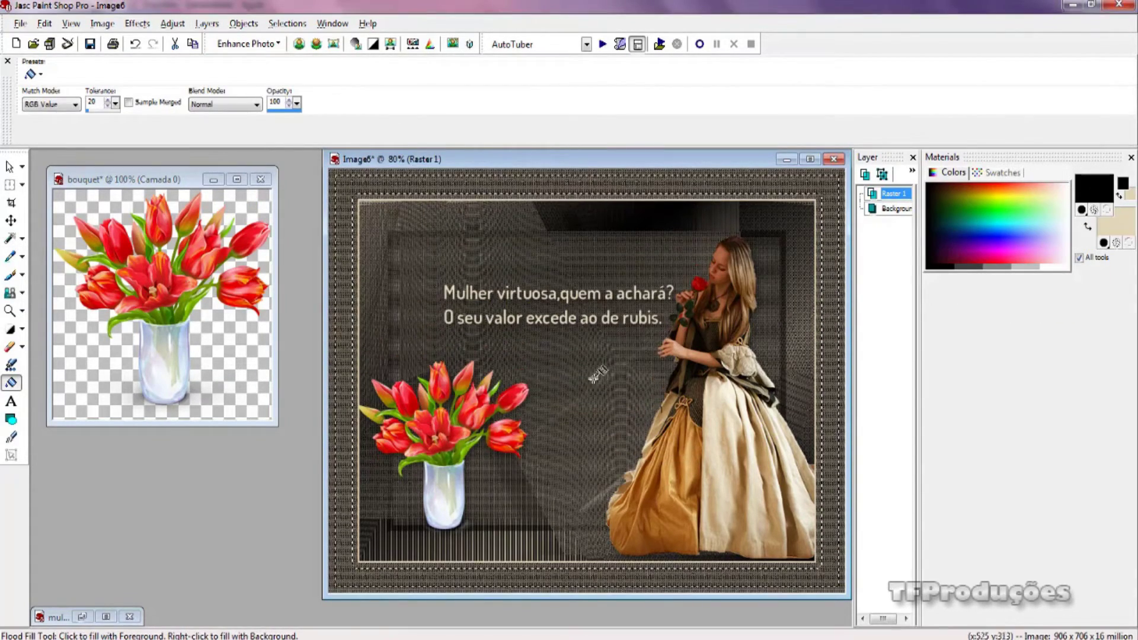
pyautogui.click(343, 222)
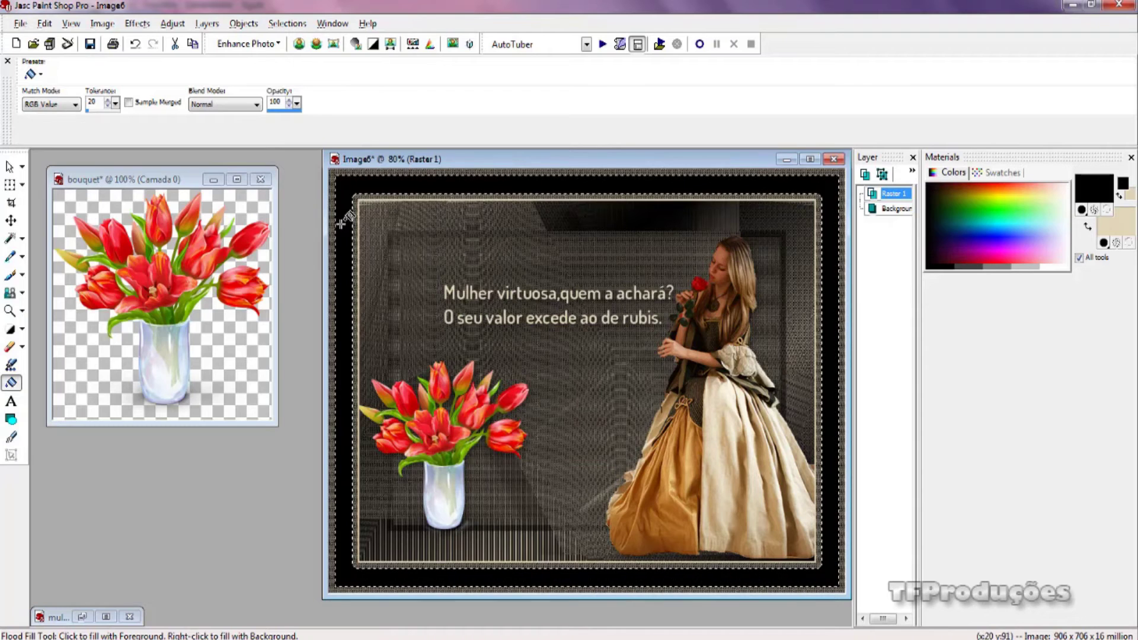
pyautogui.click(284, 24)
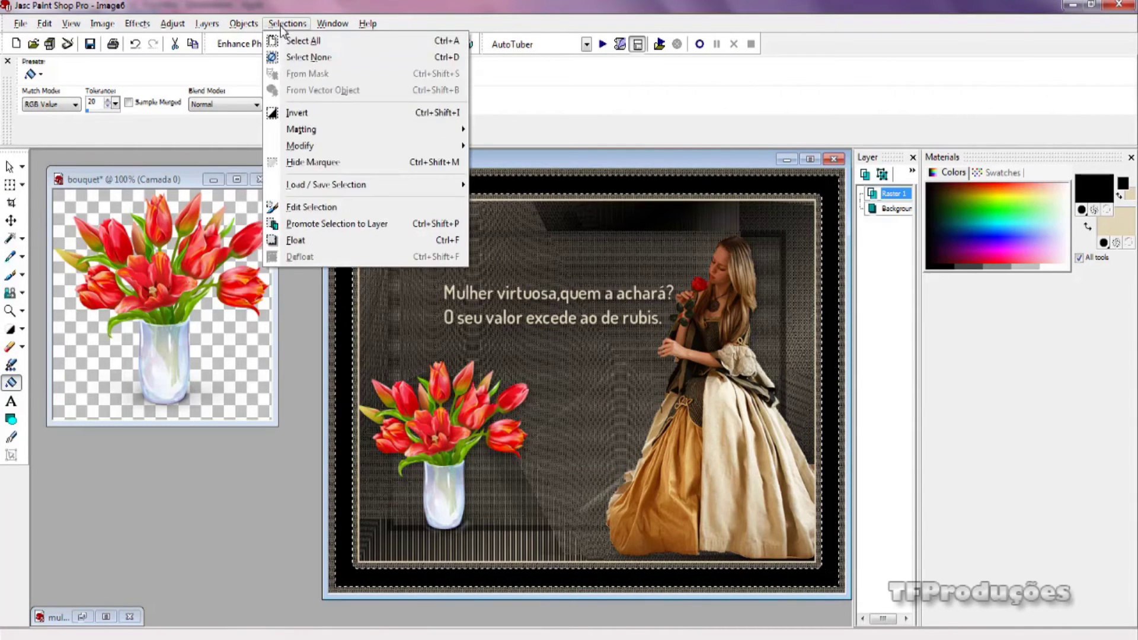
pyautogui.click(303, 56)
pyautogui.click(102, 23)
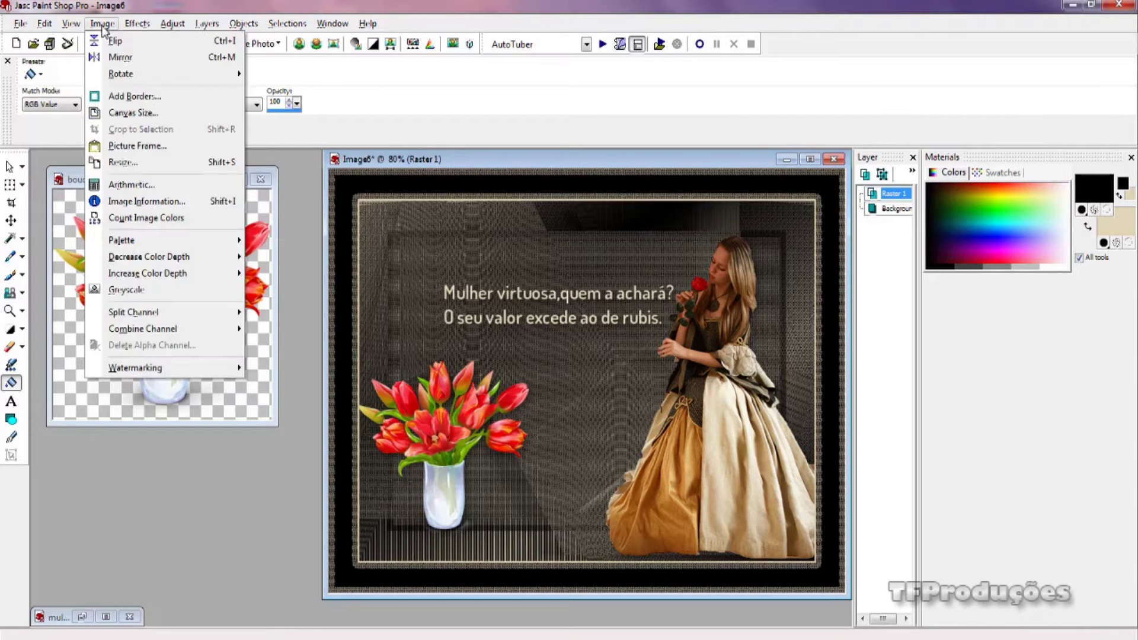
pyautogui.click(128, 97)
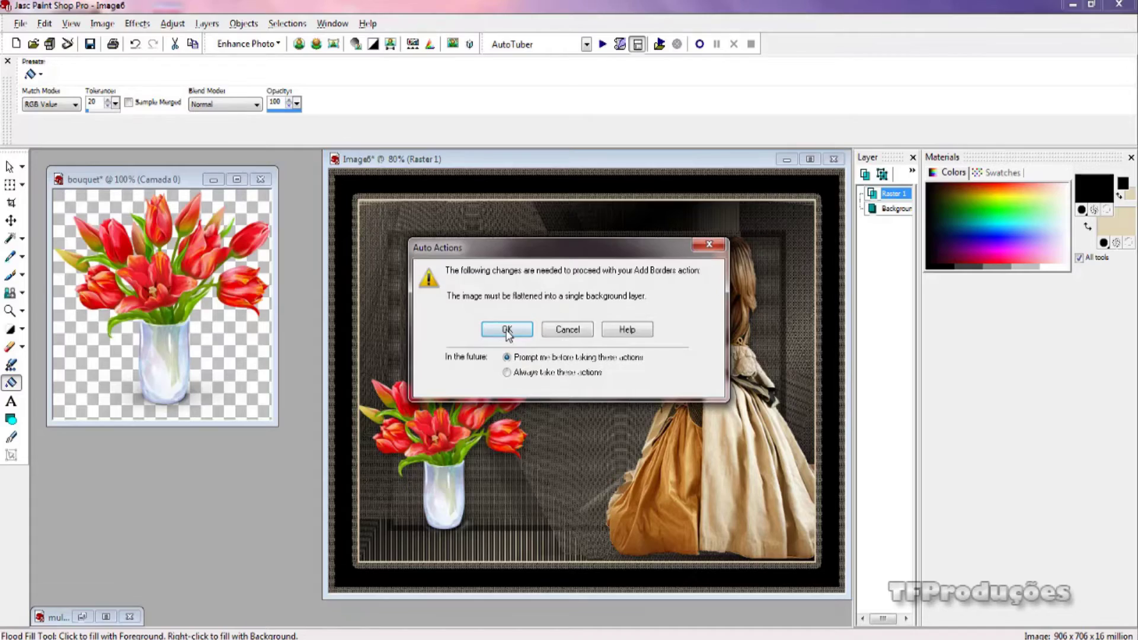
pyautogui.click(507, 329)
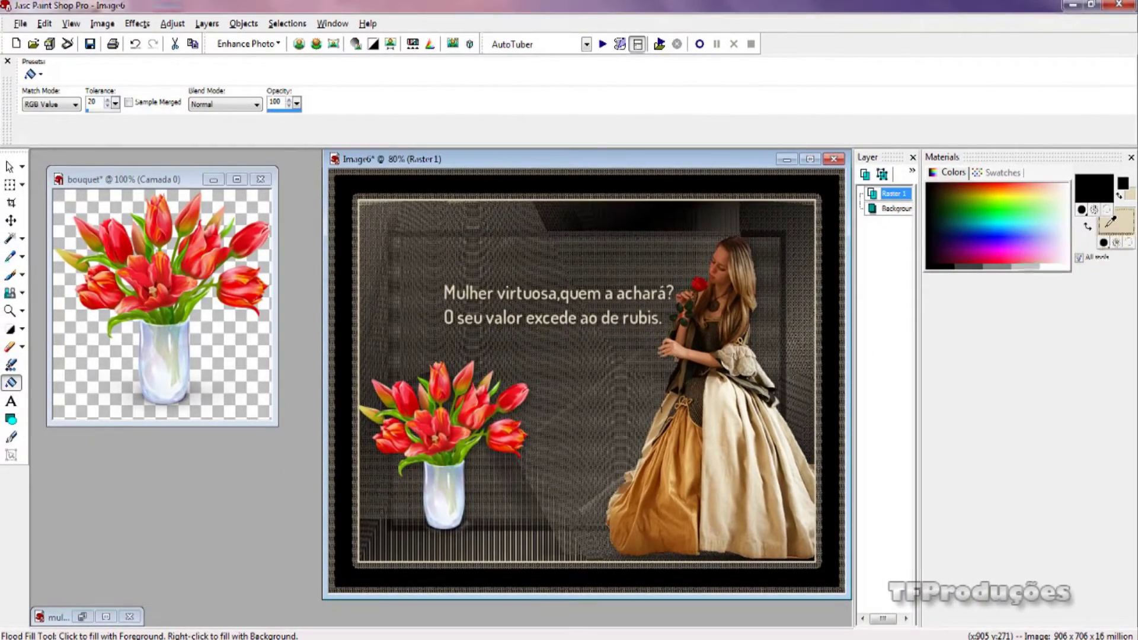
# Copy the HTML code #E1D6BA of the beige background colour and leave the material unchanged.
pyautogui.click(1107, 225)
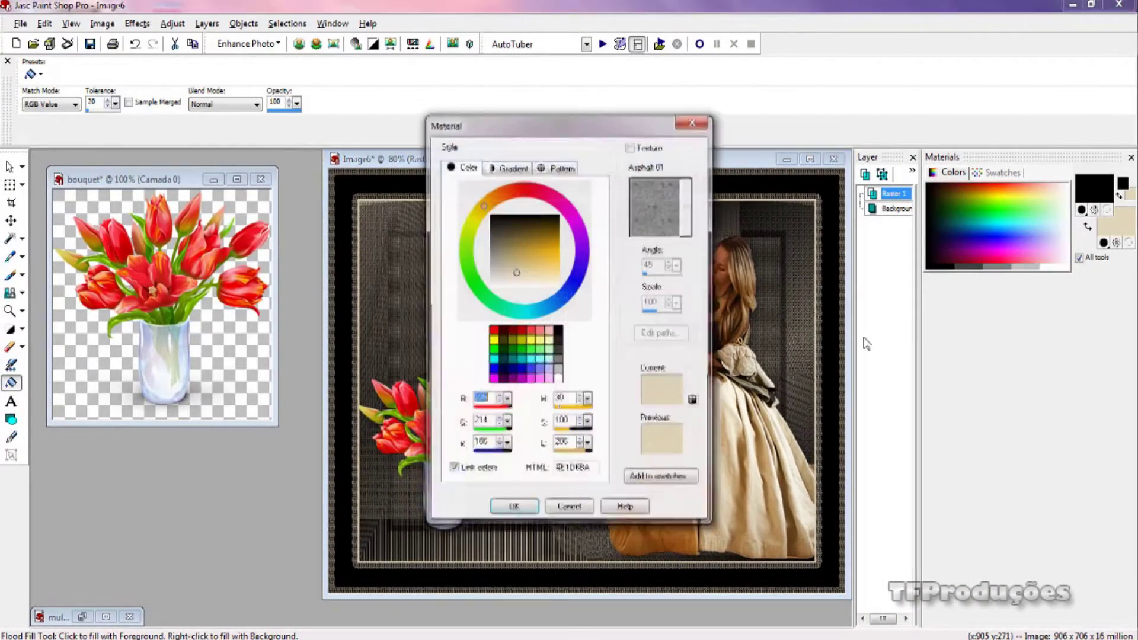
pyautogui.rightClick(563, 471)
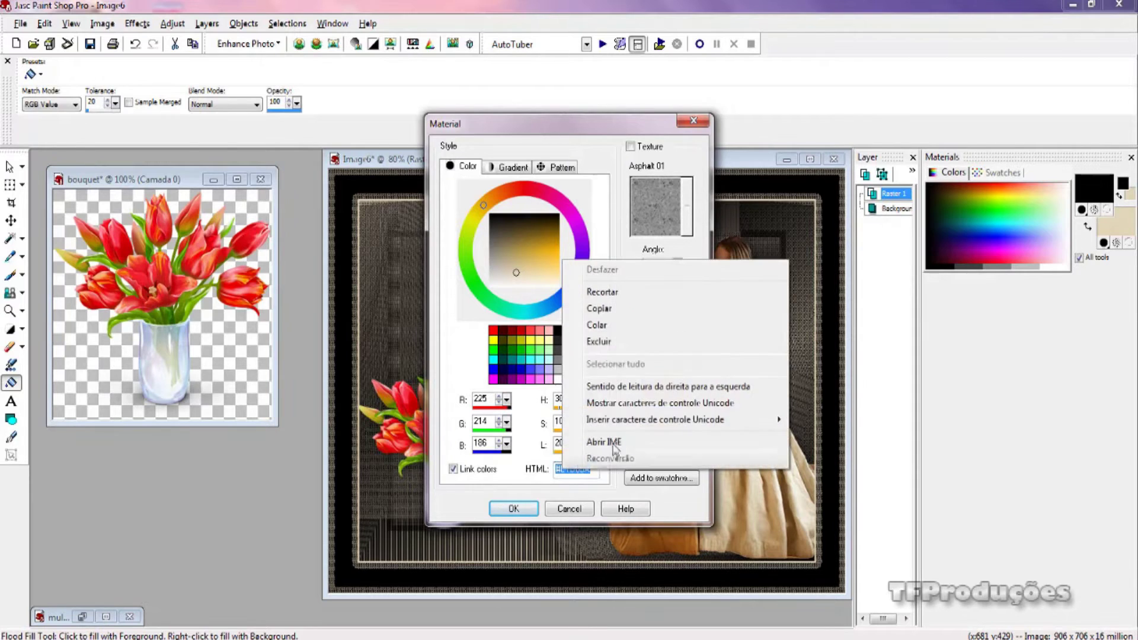
pyautogui.click(600, 309)
pyautogui.click(568, 508)
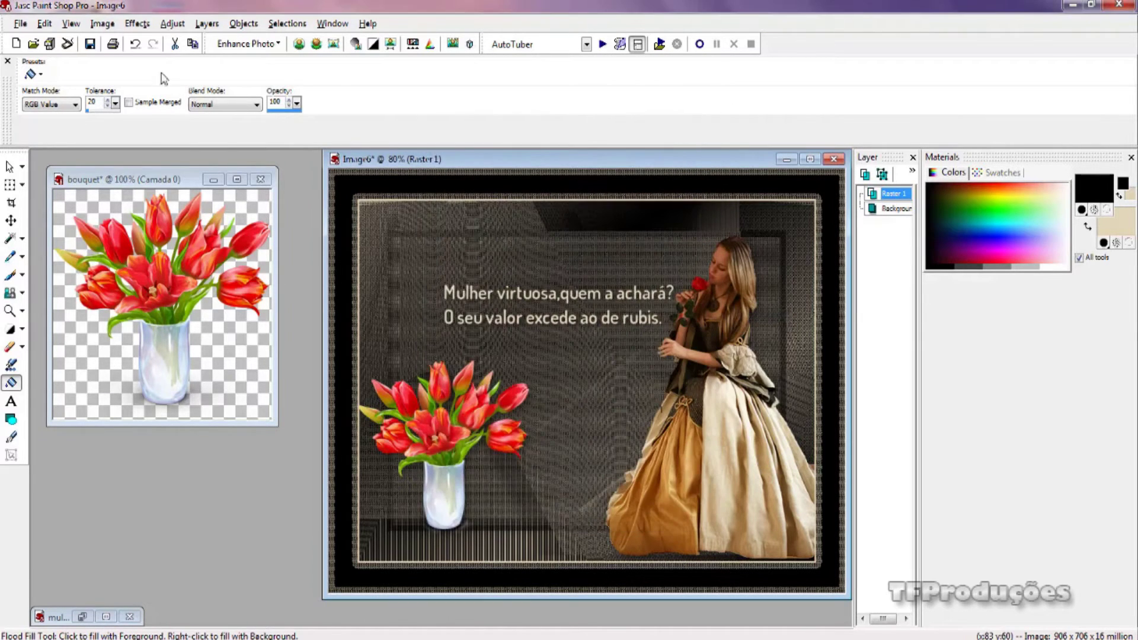
# Flatten the image and add a symmetric 3-pixel border in the beige colour #E1D6BA.
pyautogui.click(102, 24)
pyautogui.click(126, 97)
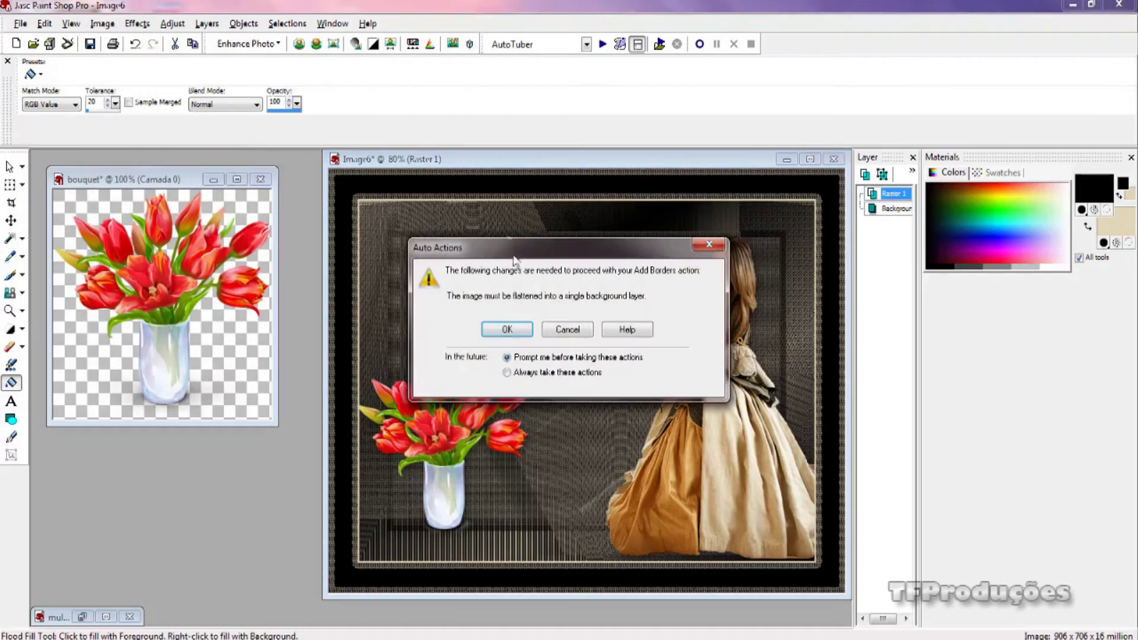
pyautogui.click(507, 330)
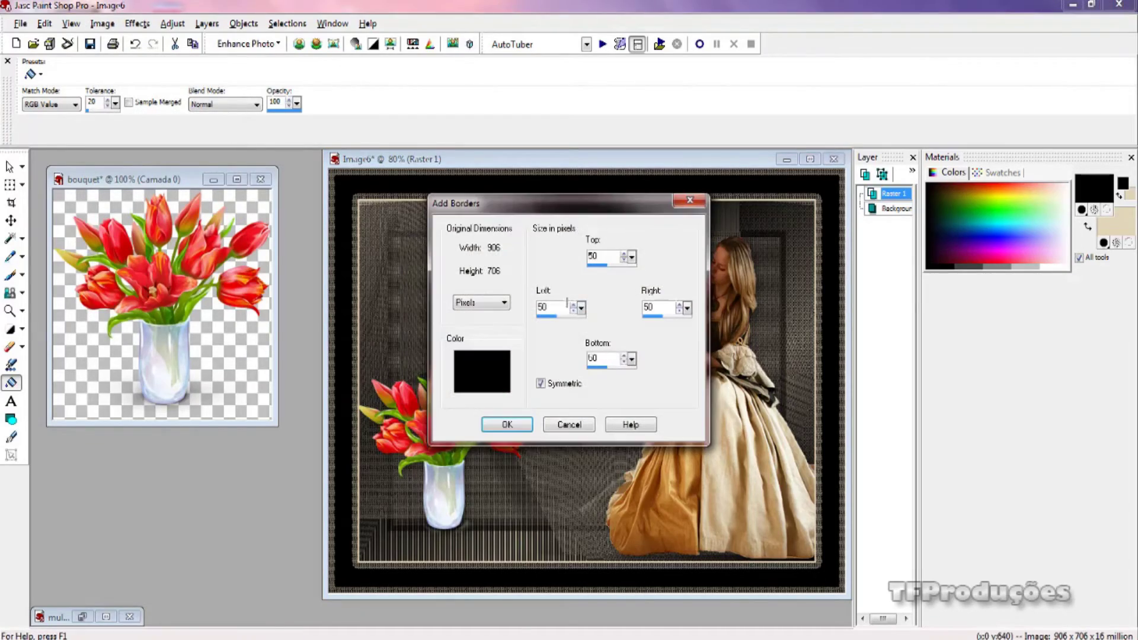
pyautogui.doubleClick(587, 256)
pyautogui.write('3')
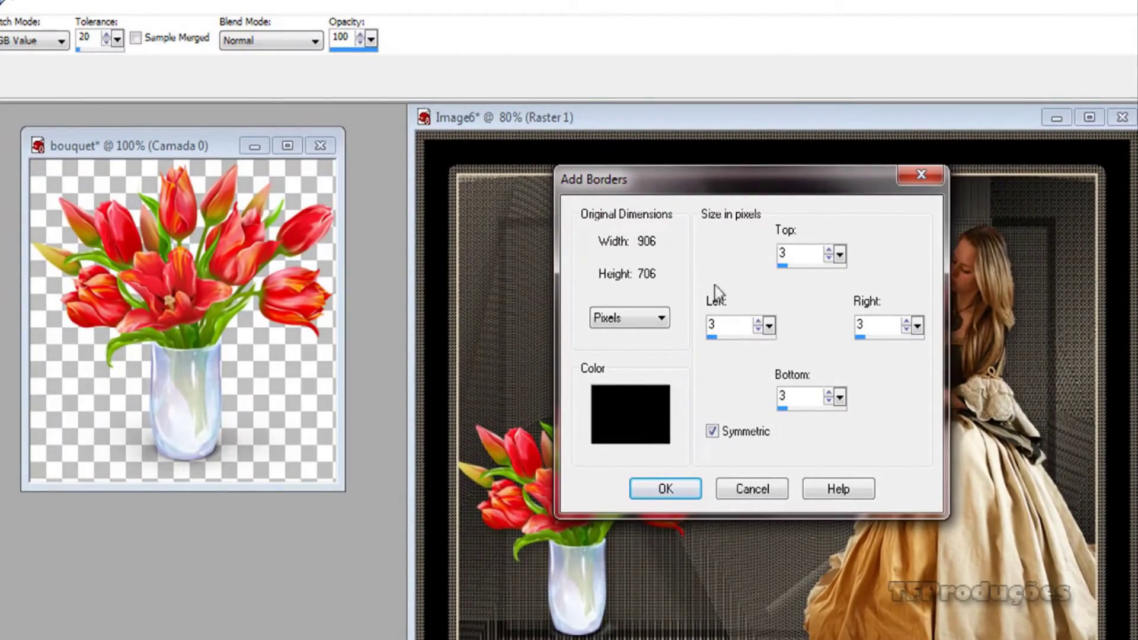
pyautogui.click(628, 399)
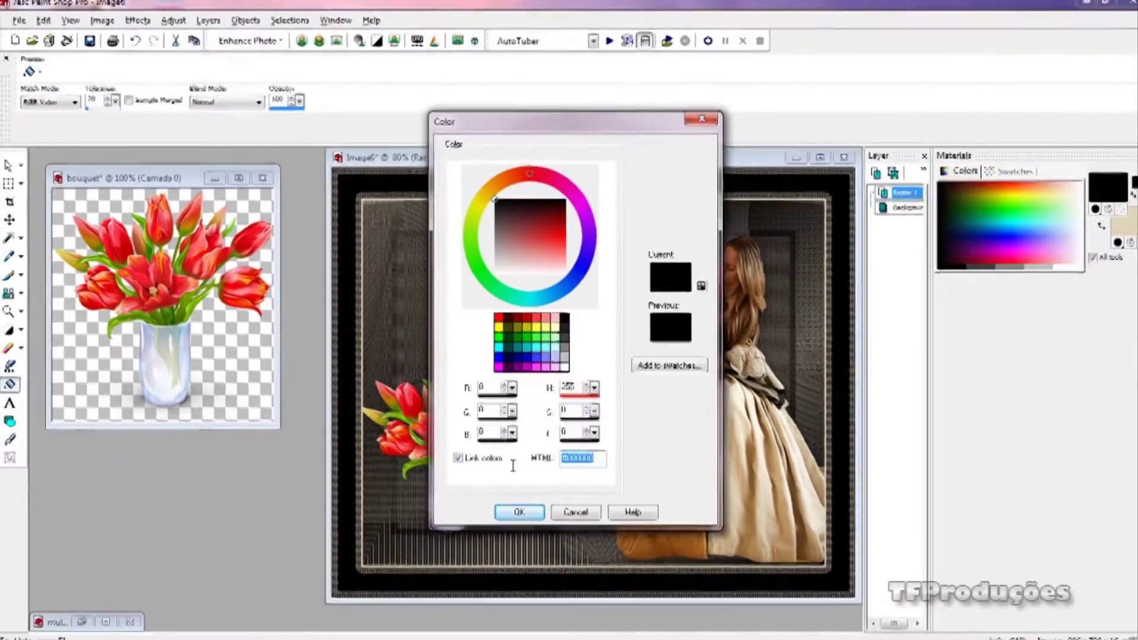
pyautogui.write('E1D6BA')
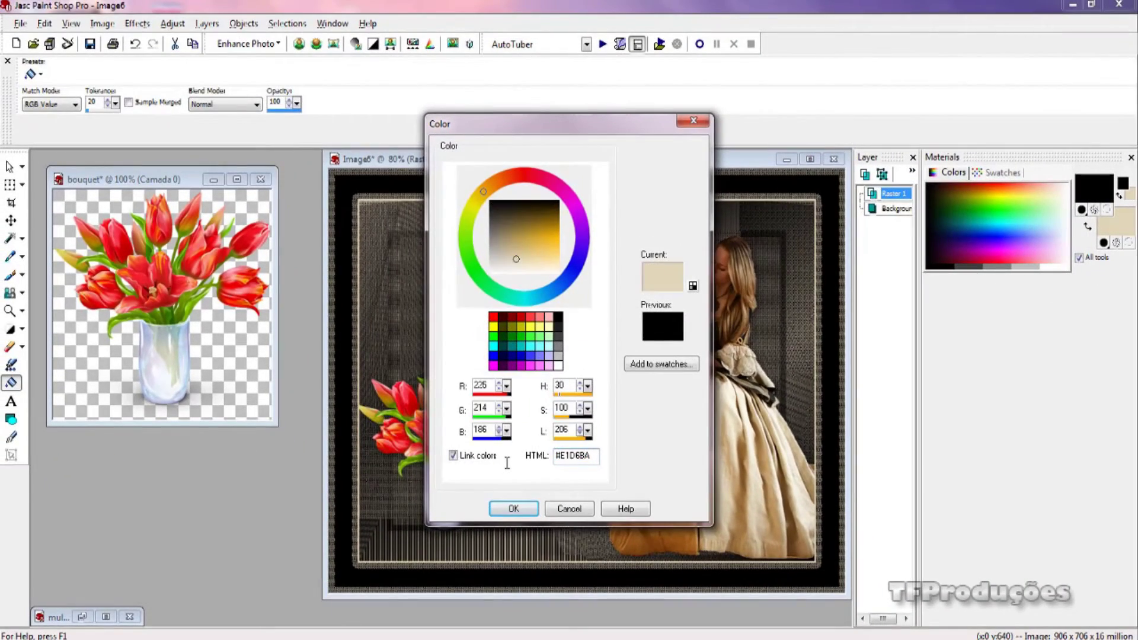
pyautogui.click(501, 508)
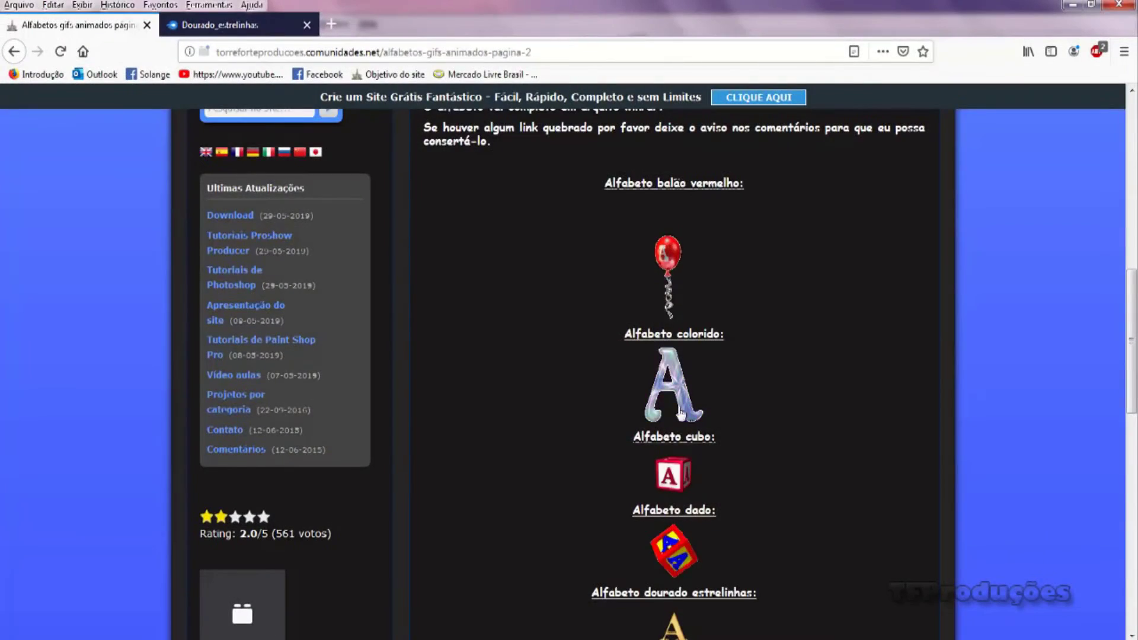
# In the web browser, open the "Alfabetos gifs animados" page from the site's Download section and look through its alphabets.
pyautogui.scroll(6, 401, 276)
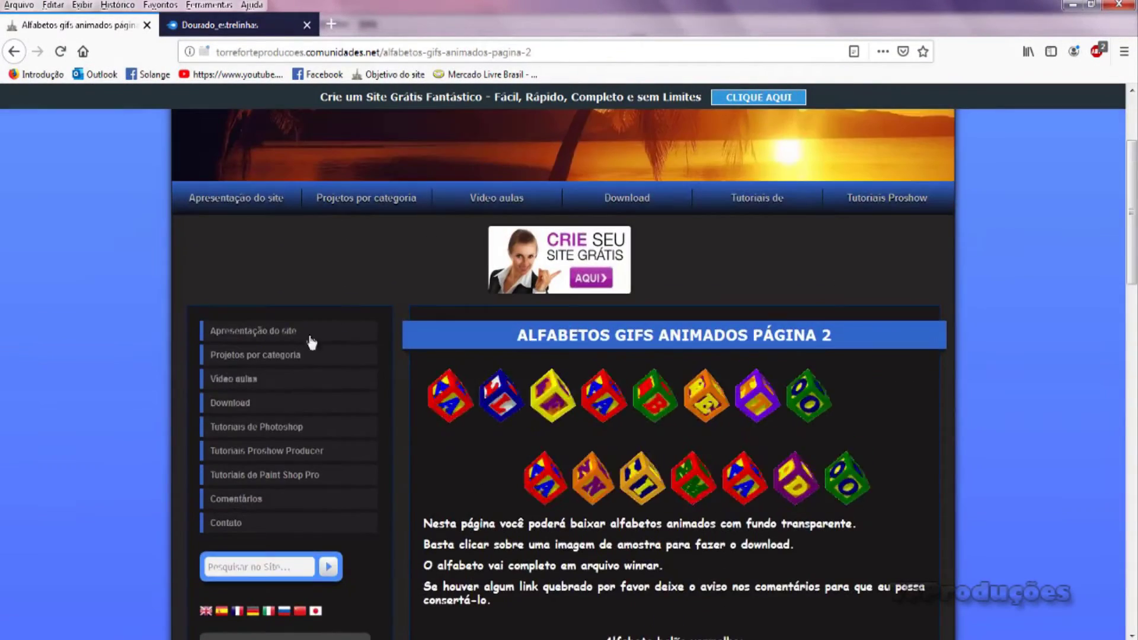
pyautogui.click(231, 408)
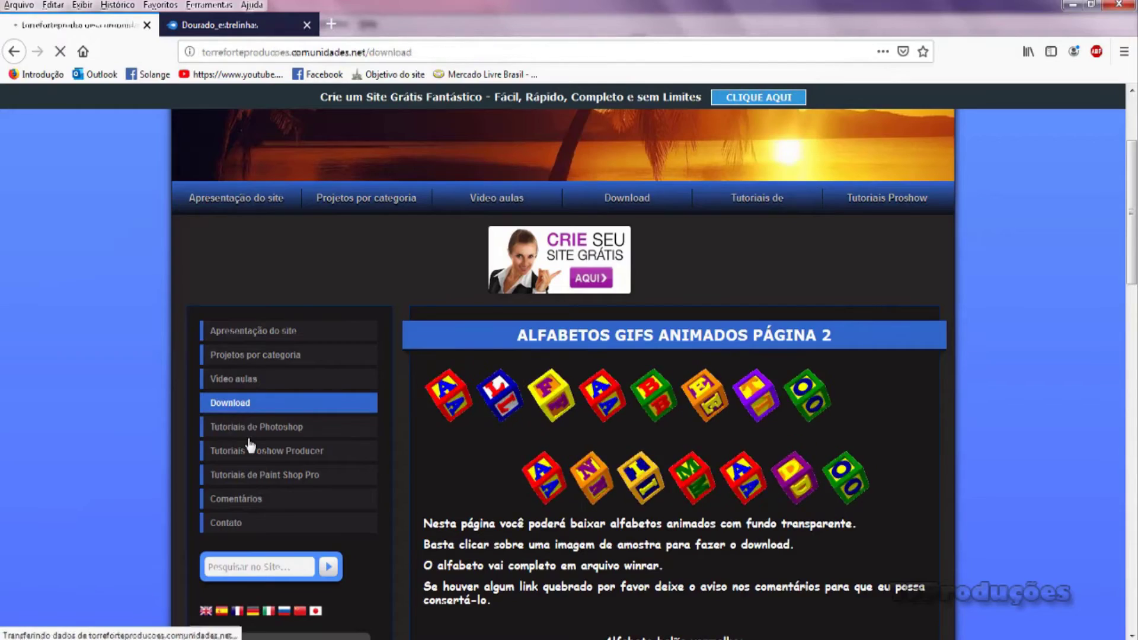
pyautogui.scroll(-5, 644, 497)
pyautogui.click(492, 372)
pyautogui.scroll(-20, 706, 479)
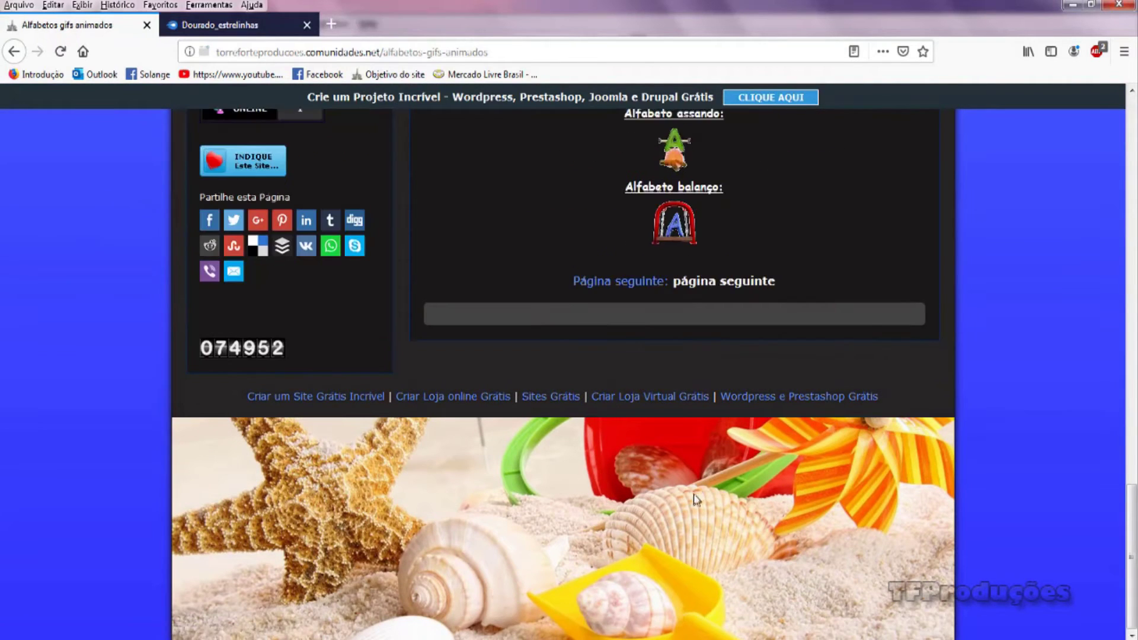
pyautogui.scroll(6, 668, 413)
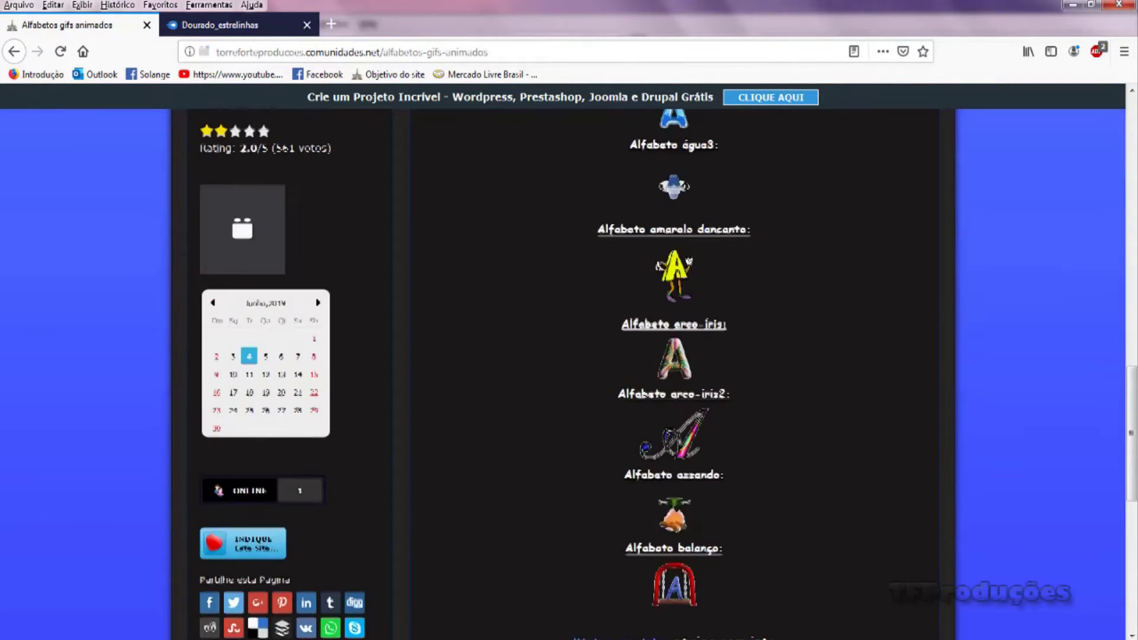
pyautogui.scroll(-5, 650, 436)
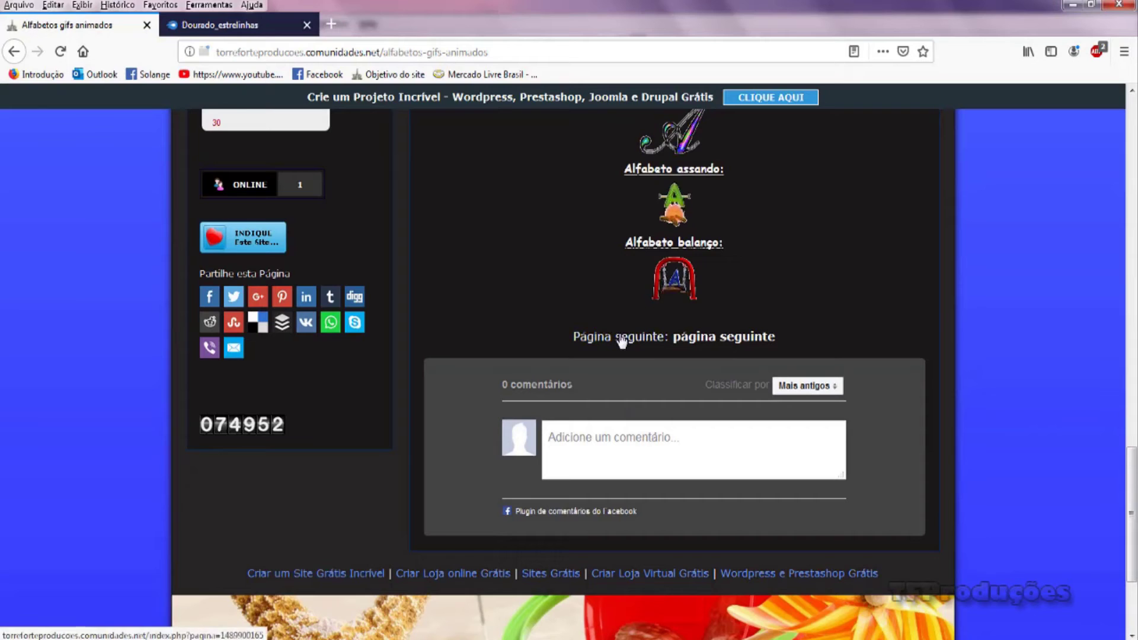
# Go to the following alphabet page, open the download page of the "Alfabeto dourado estrelinhas" and close the duplicate page.
pyautogui.click(748, 340)
pyautogui.scroll(-10, 795, 361)
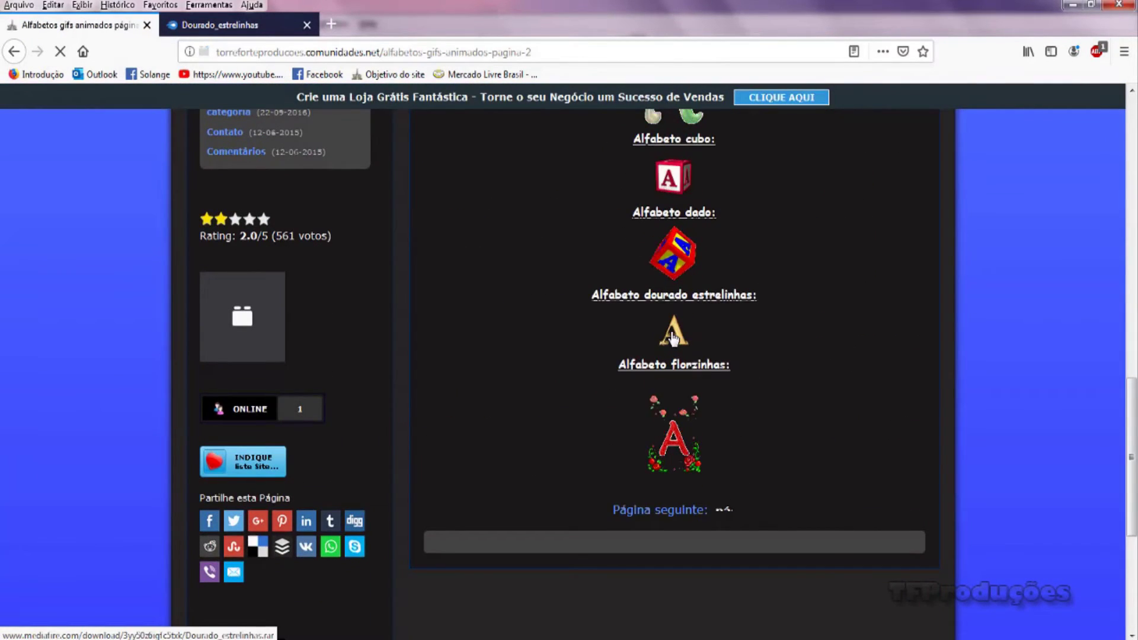
pyautogui.click(674, 338)
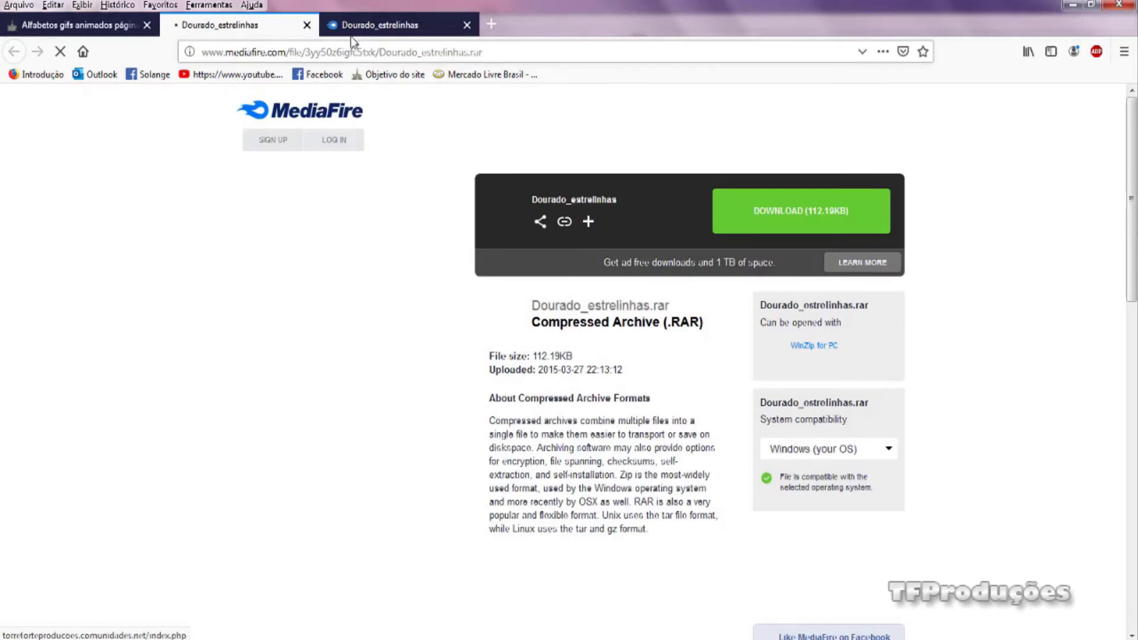
pyautogui.click(462, 26)
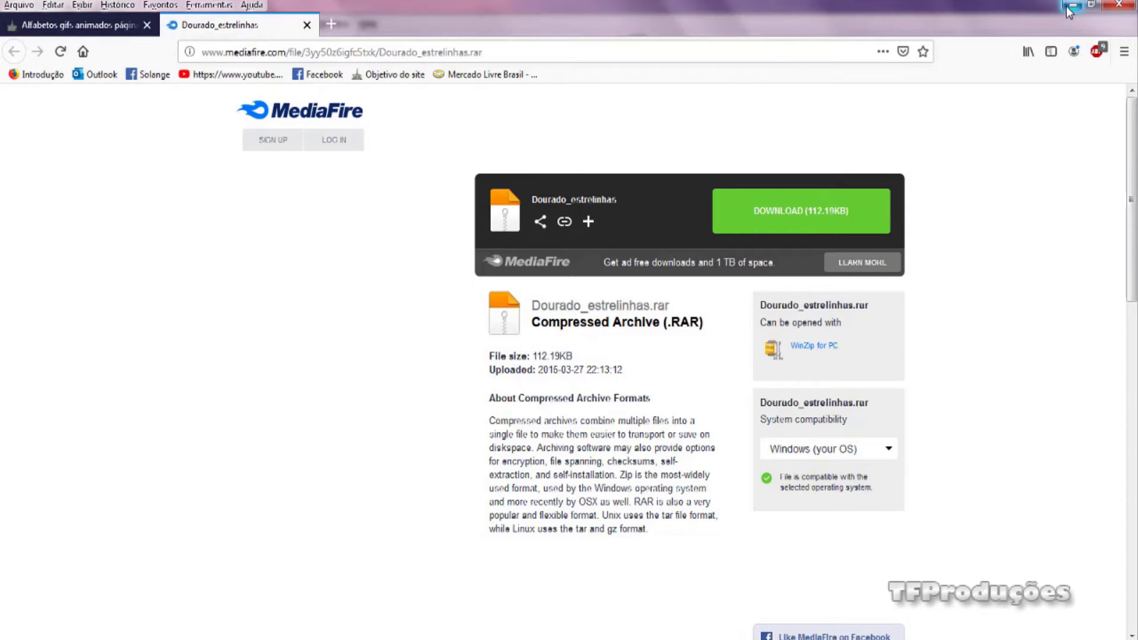
# Back in Paint Shop Pro, resize the framed image to 821 x 641 pixels and launch Jasc Animation Shop.
pyautogui.click(101, 26)
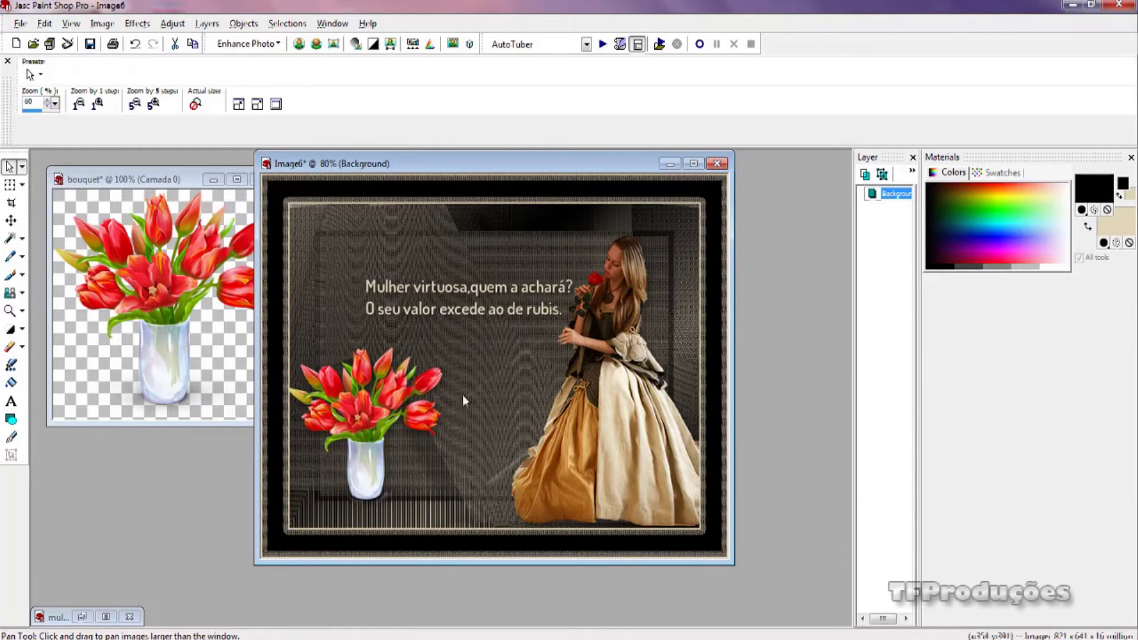
pyautogui.rightClick(431, 336)
pyautogui.click(20, 25)
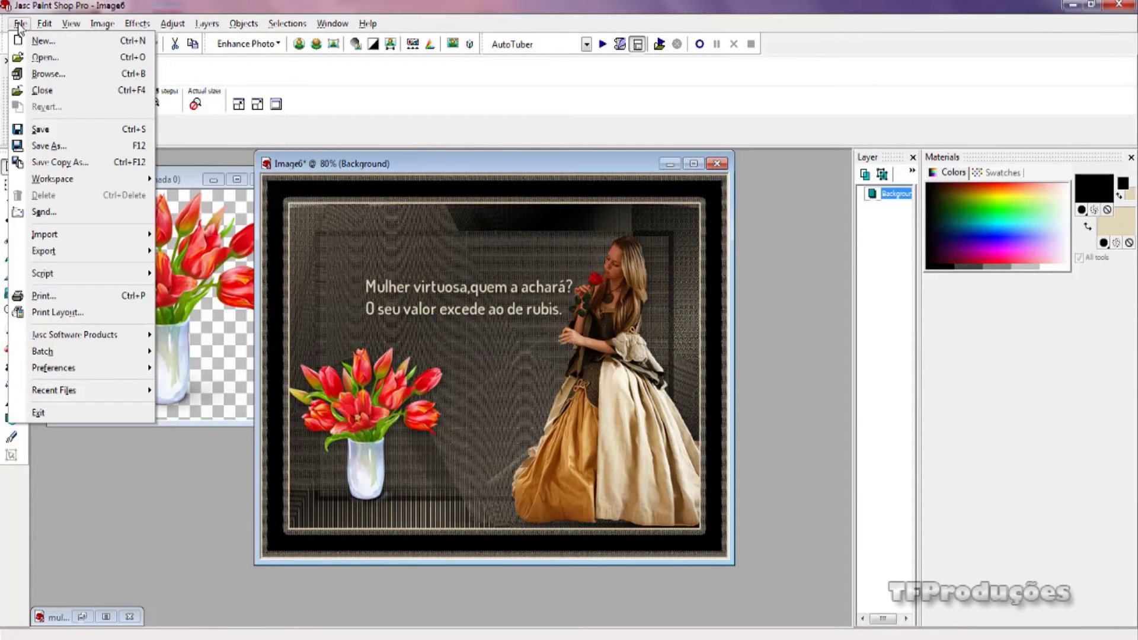
pyautogui.click(20, 25)
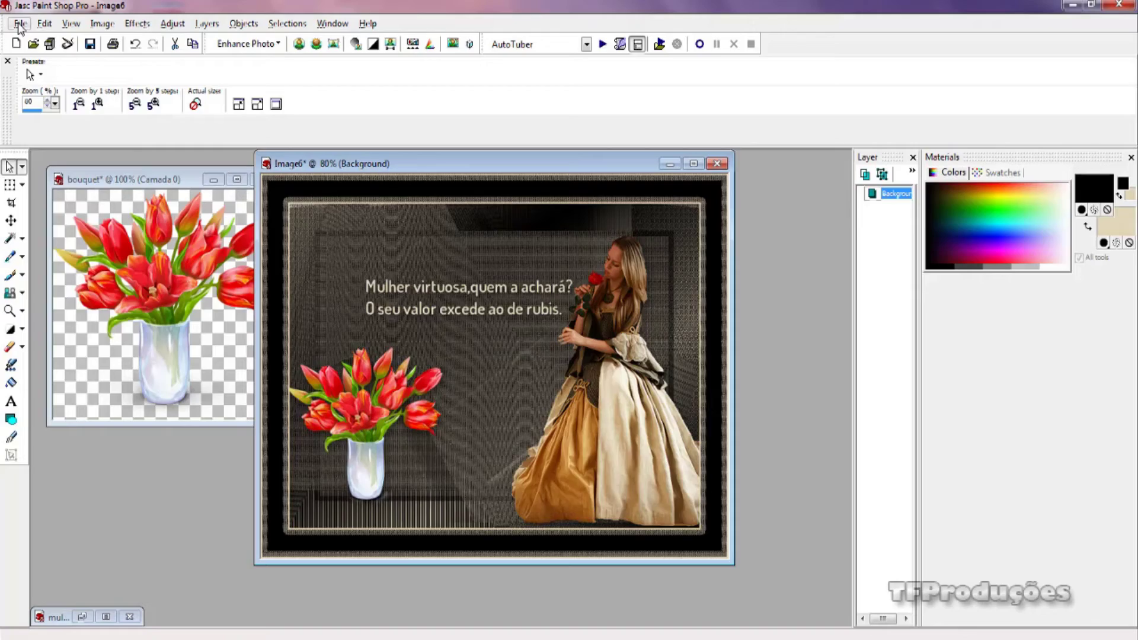
pyautogui.click(20, 25)
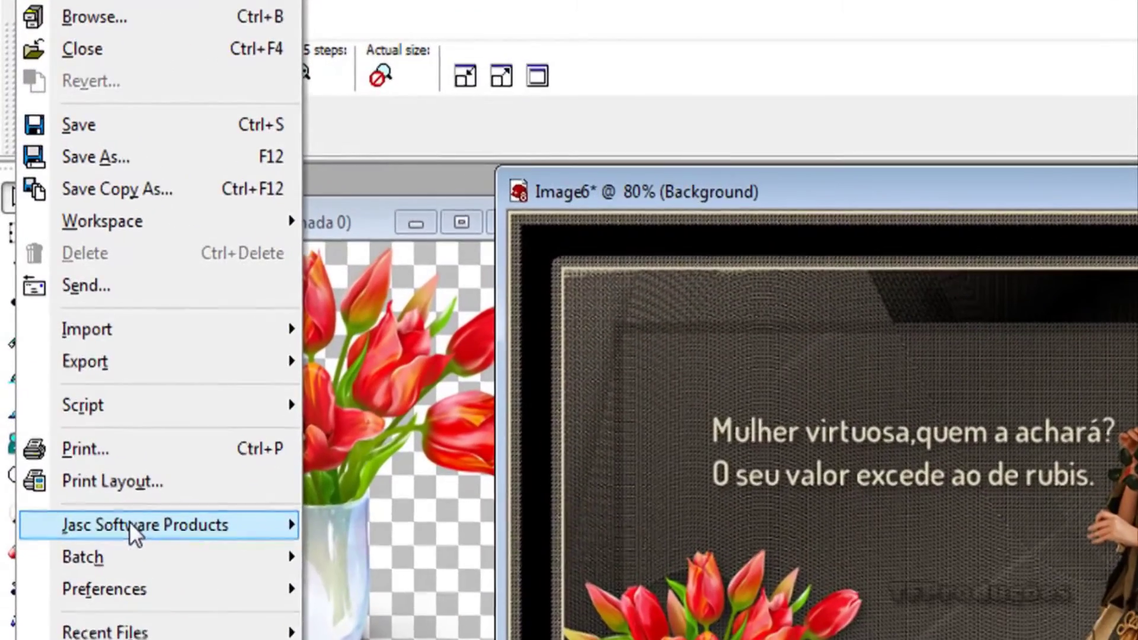
pyautogui.moveTo(66, 335)
pyautogui.click(202, 351)
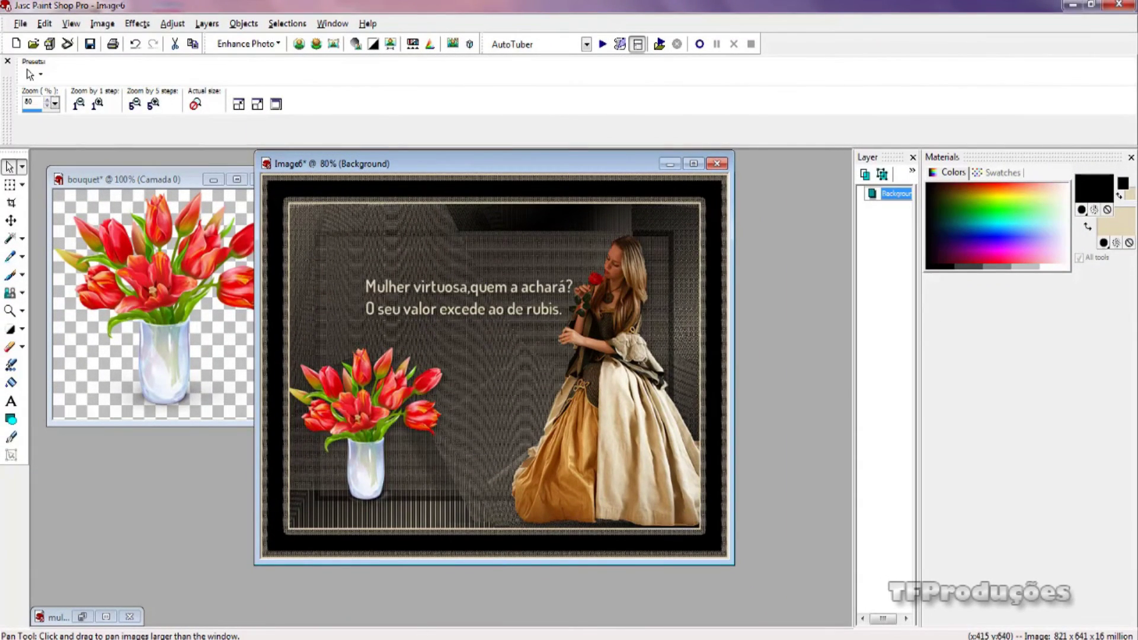
pyautogui.click(1072, 7)
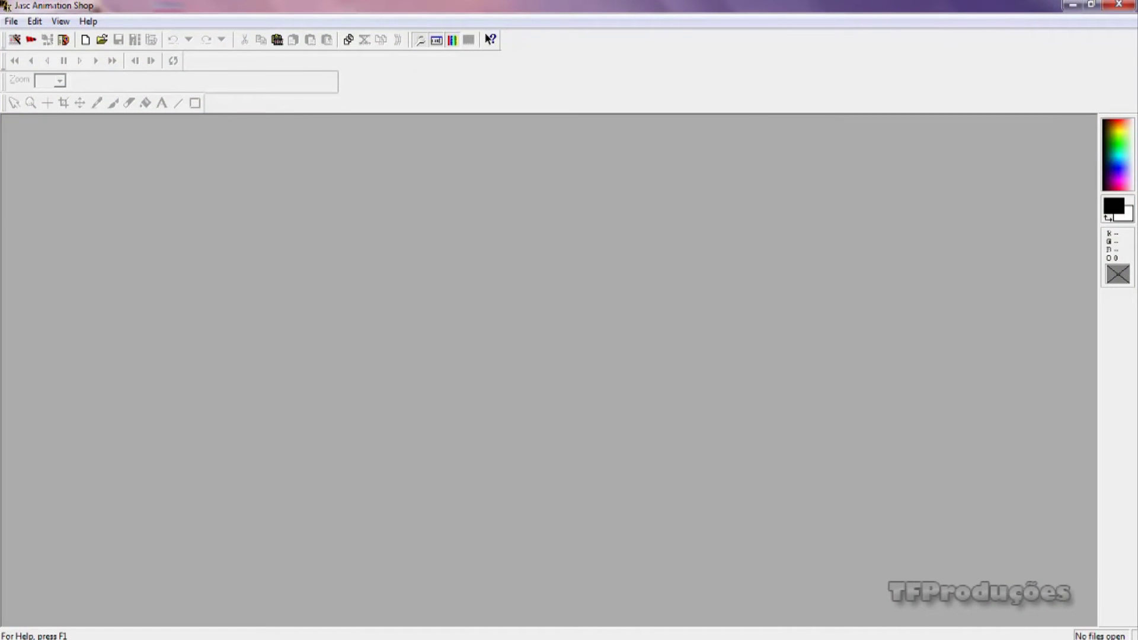
# Copy the framed image in Paint Shop Pro and paste it as a new animation in Animation Shop.
pyautogui.hotkey('alt', 'Tab')
pyautogui.rightClick(502, 396)
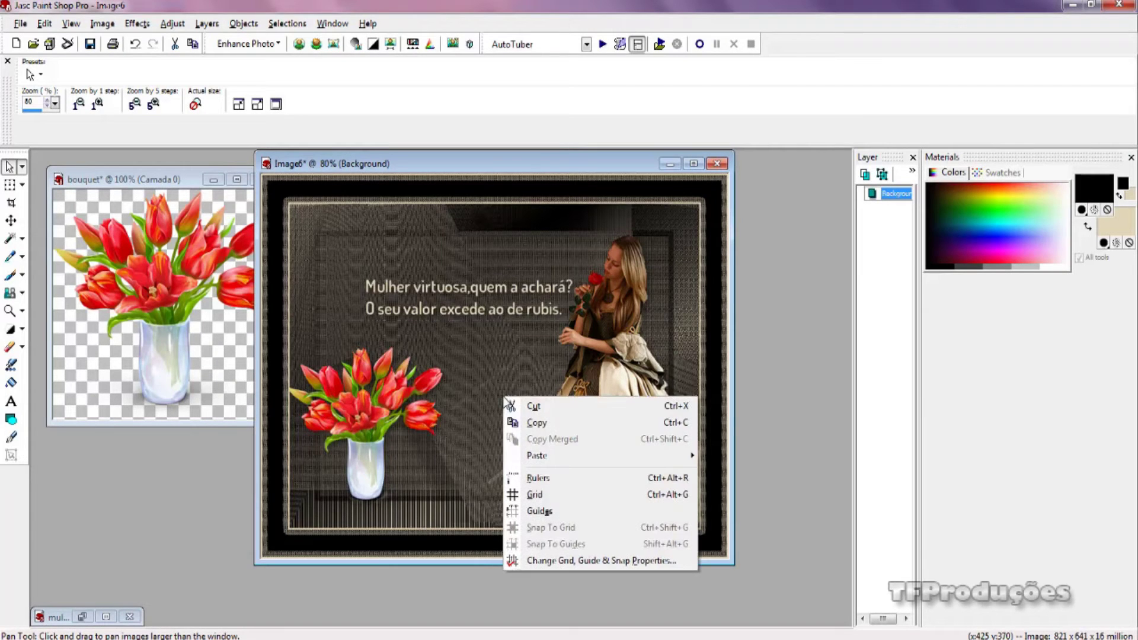
pyautogui.click(528, 423)
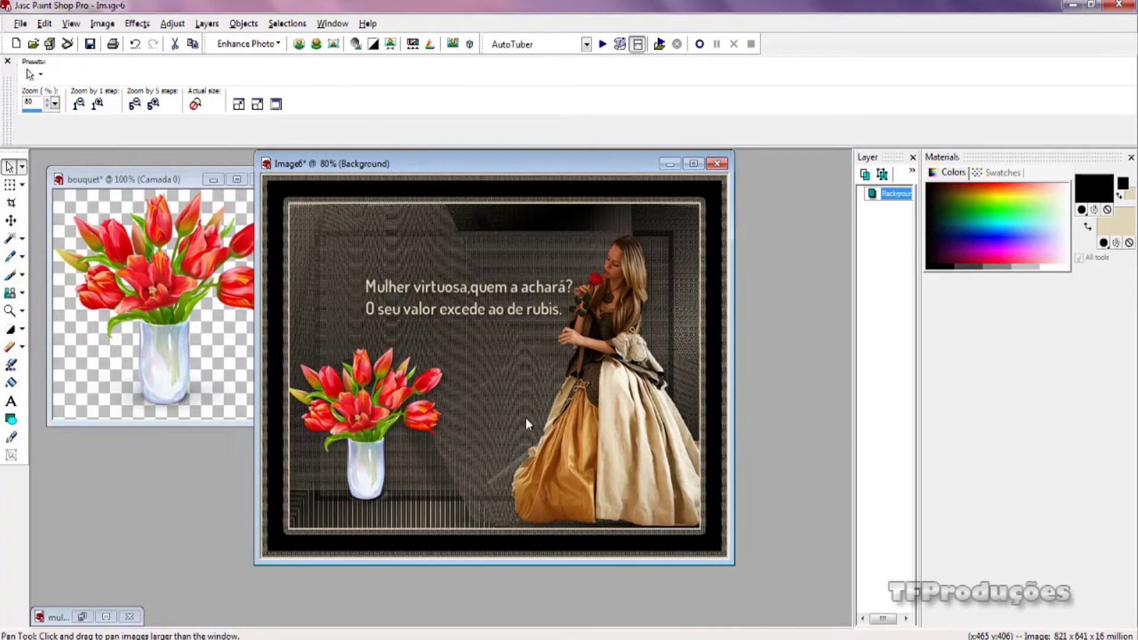
pyautogui.rightClick(527, 419)
pyautogui.click(536, 445)
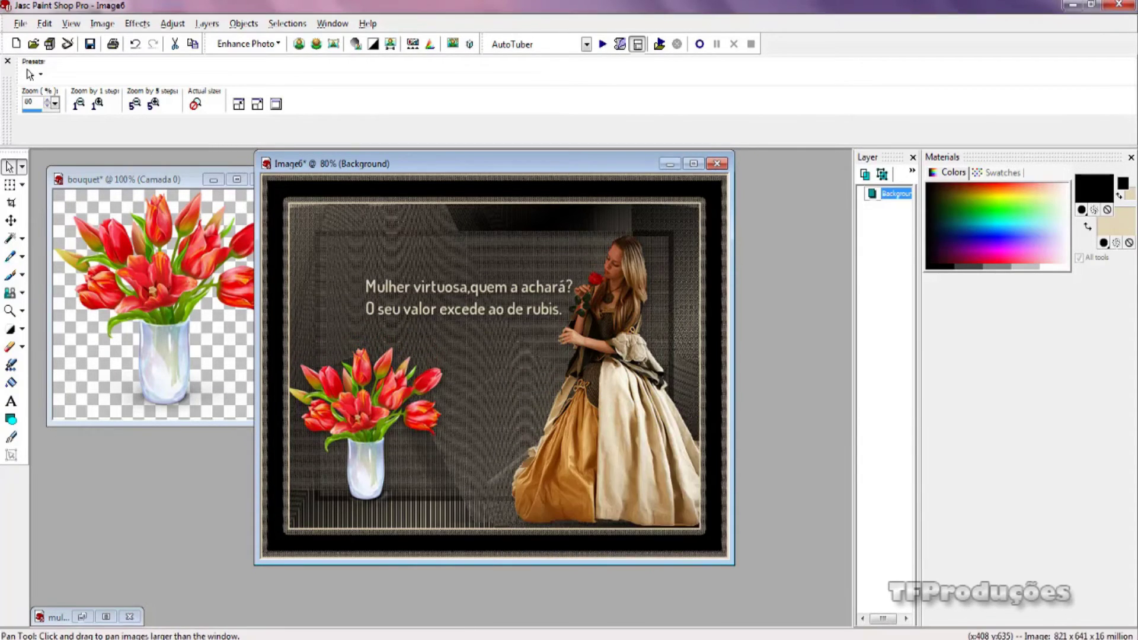
pyautogui.hotkey('alt', 'Tab')
pyautogui.rightClick(706, 463)
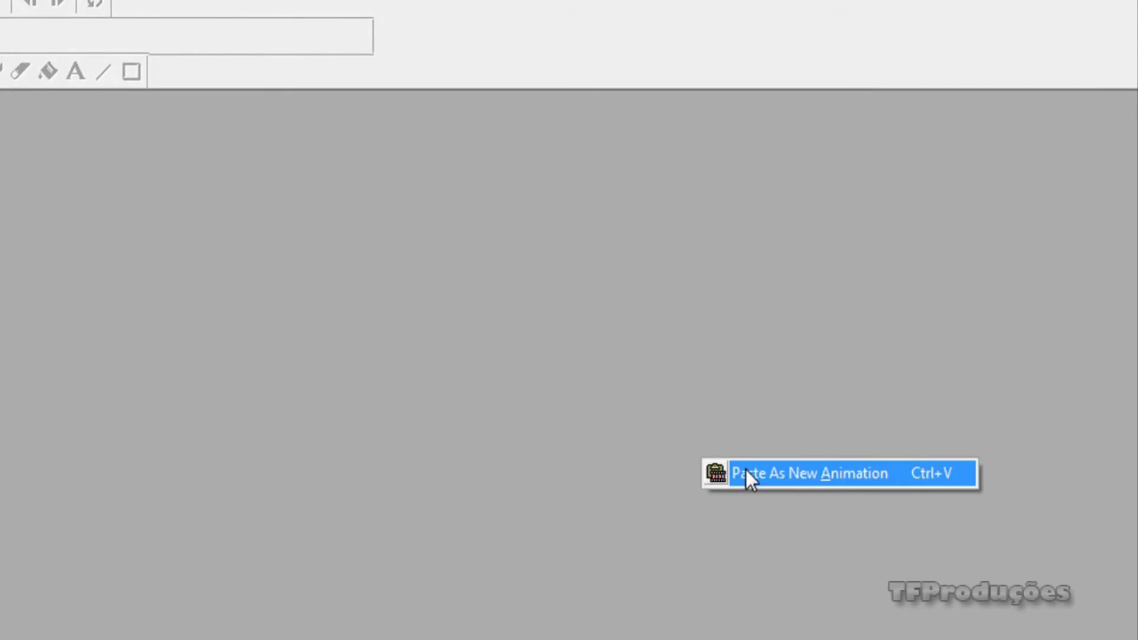
pyautogui.click(746, 470)
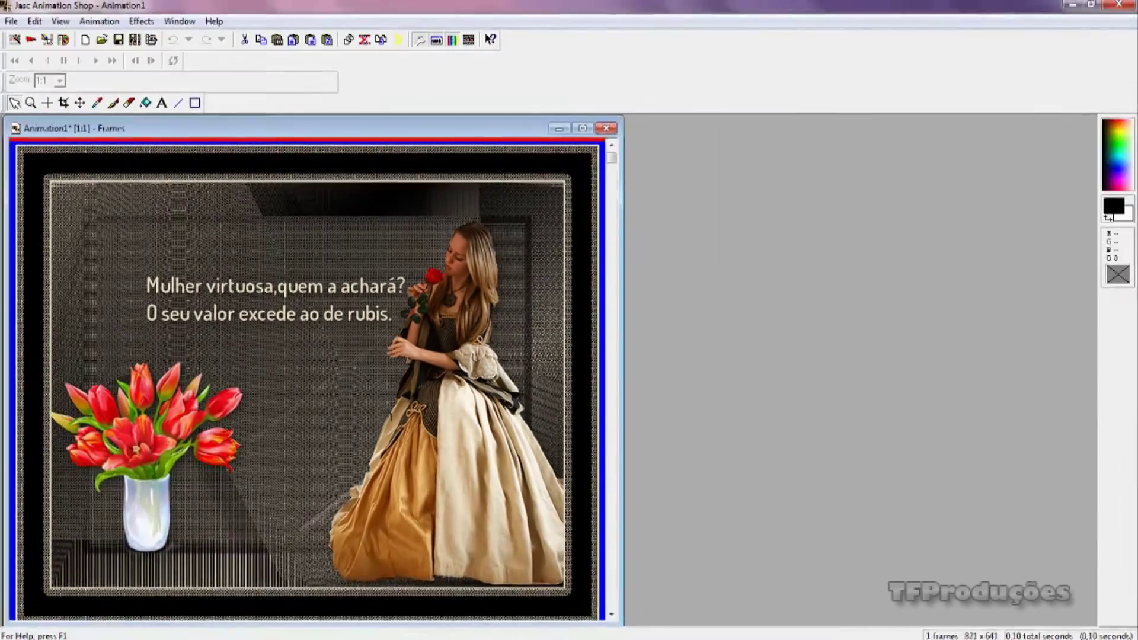
# Open the letter GIFs e, j, s and u from the Dourado_estrelinhas folder in Animation Shop.
pyautogui.click(448, 572)
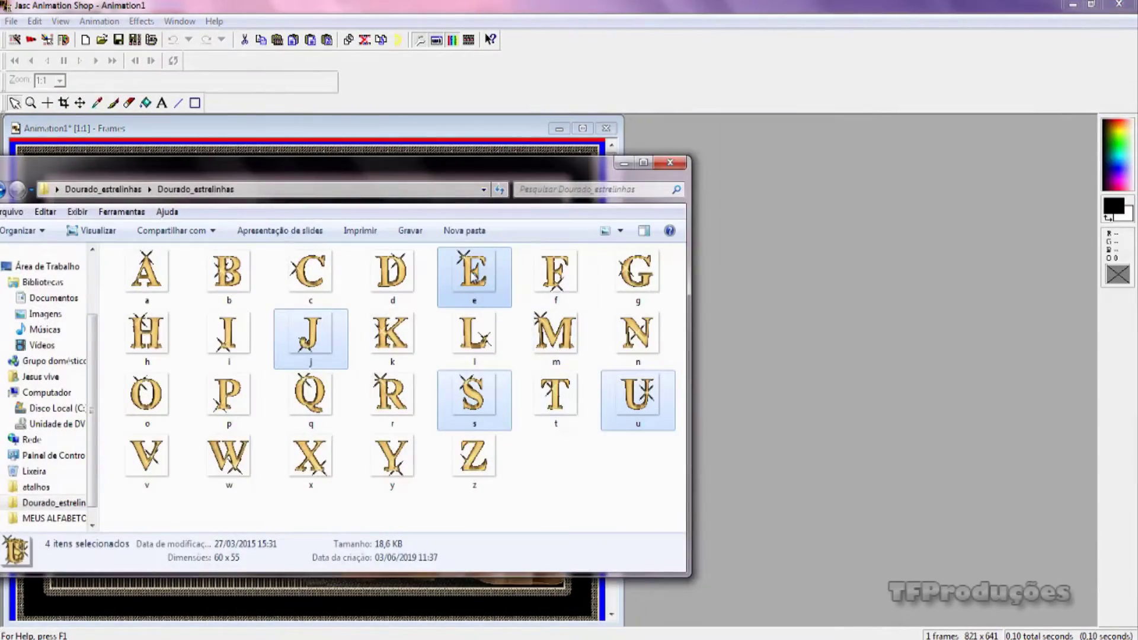
pyautogui.click(468, 280)
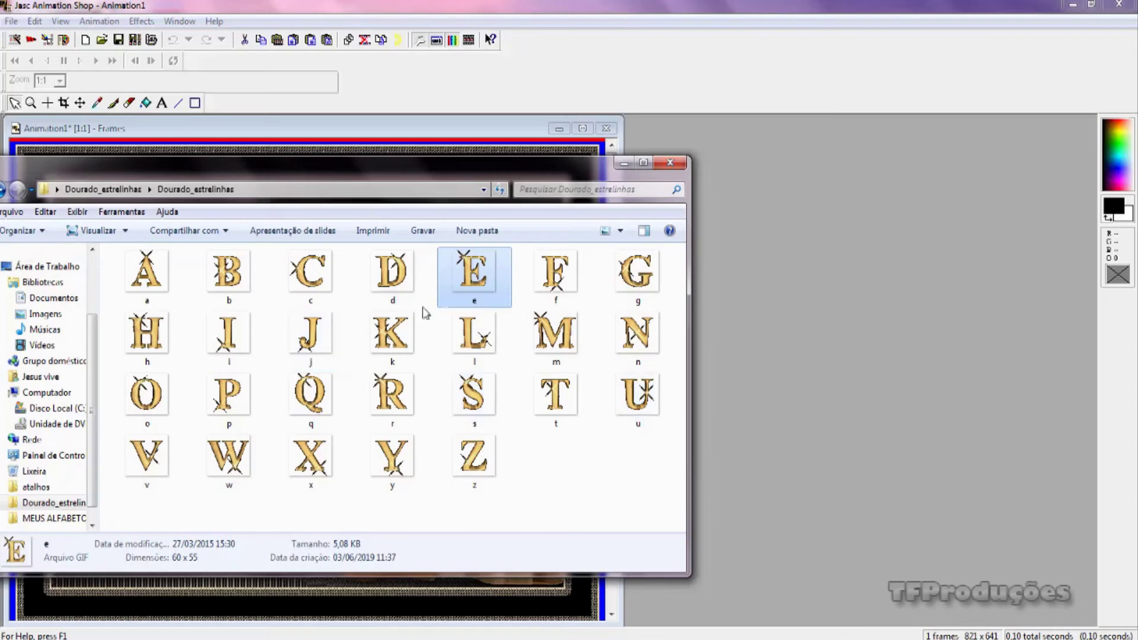
pyautogui.keyDown('ctrl'); pyautogui.click(325, 357); pyautogui.keyUp('ctrl')
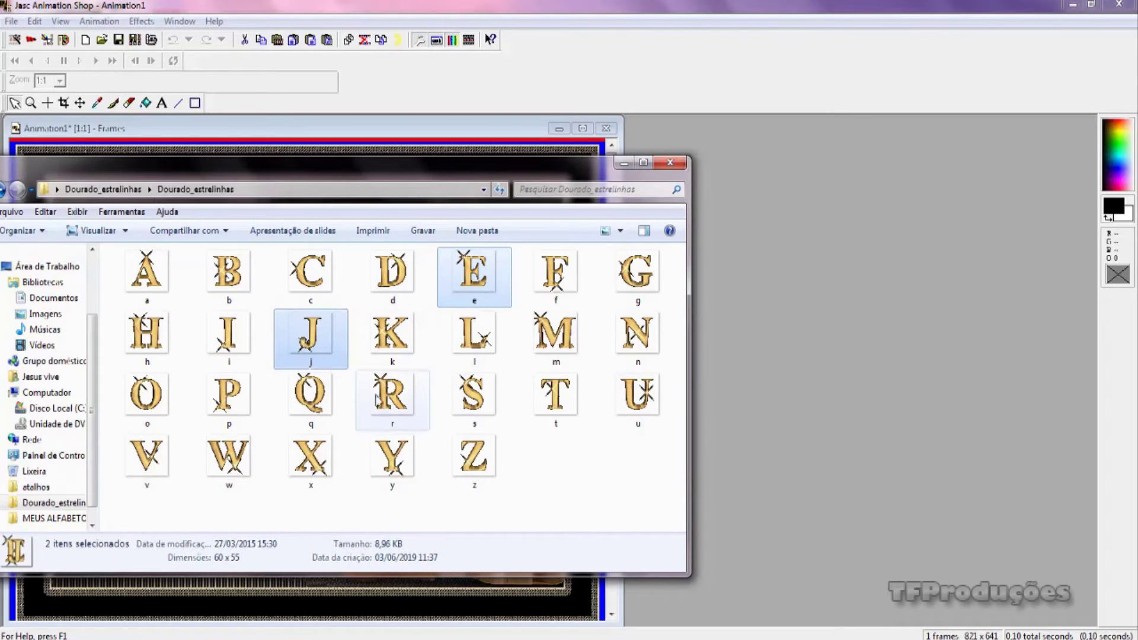
pyautogui.keyDown('ctrl'); pyautogui.click(468, 397); pyautogui.keyUp('ctrl')
pyautogui.keyDown('ctrl'); pyautogui.click(640, 398); pyautogui.keyUp('ctrl')
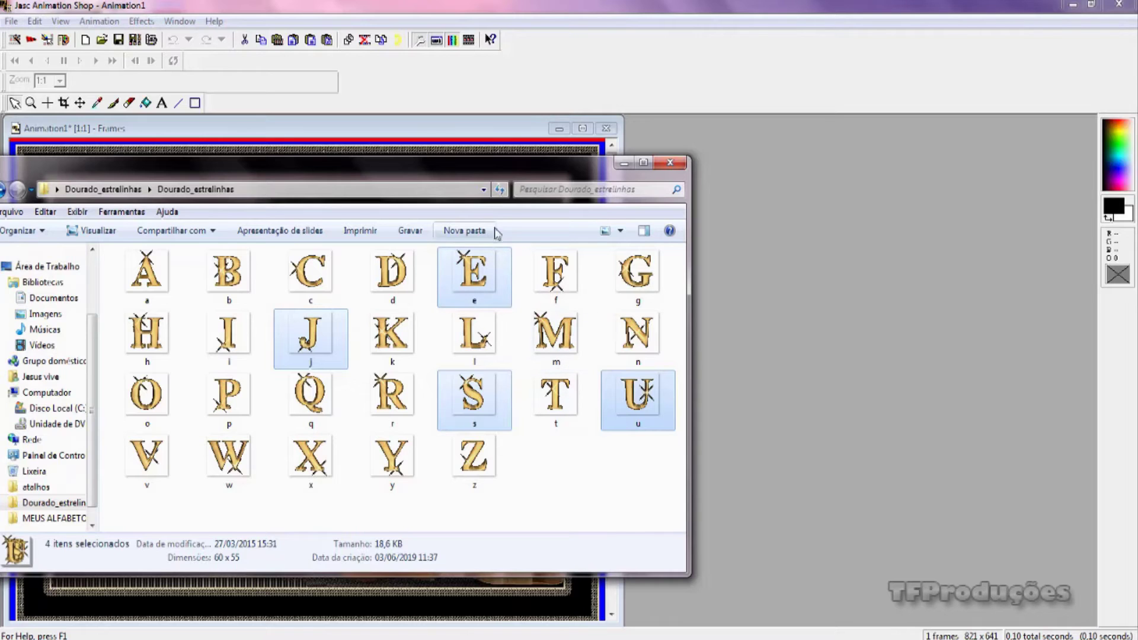
pyautogui.moveTo(471, 272); pyautogui.dragTo(813, 303)
pyautogui.click(623, 164)
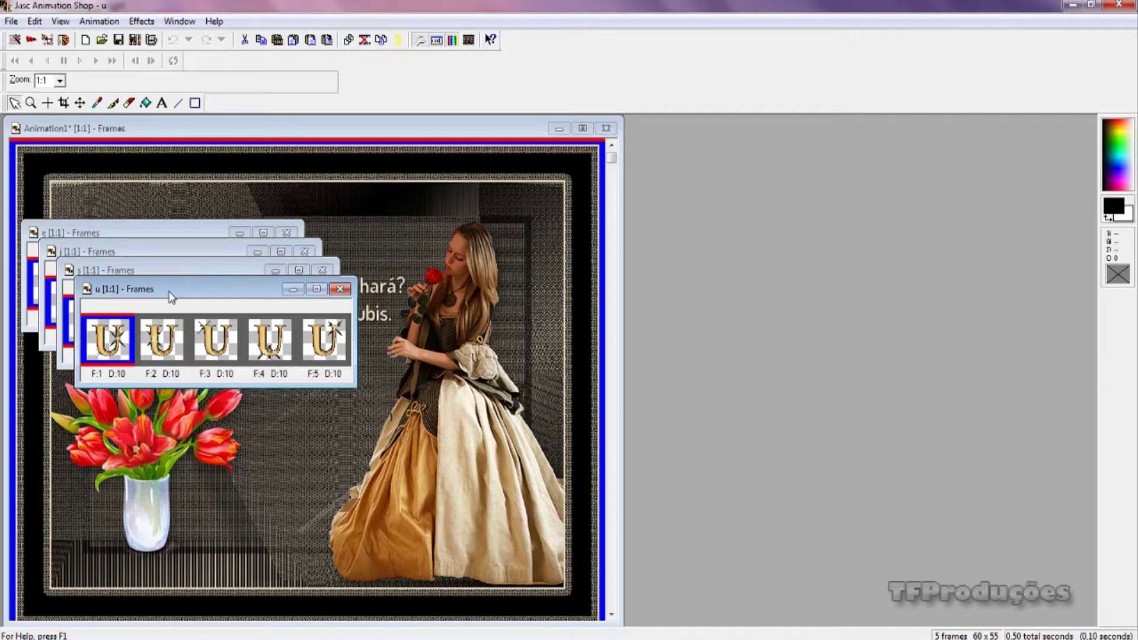
# Place the letter U animation beside the image animation, then duplicate the image's frame until it has five frames.
pyautogui.moveTo(172, 294); pyautogui.dragTo(790, 249)
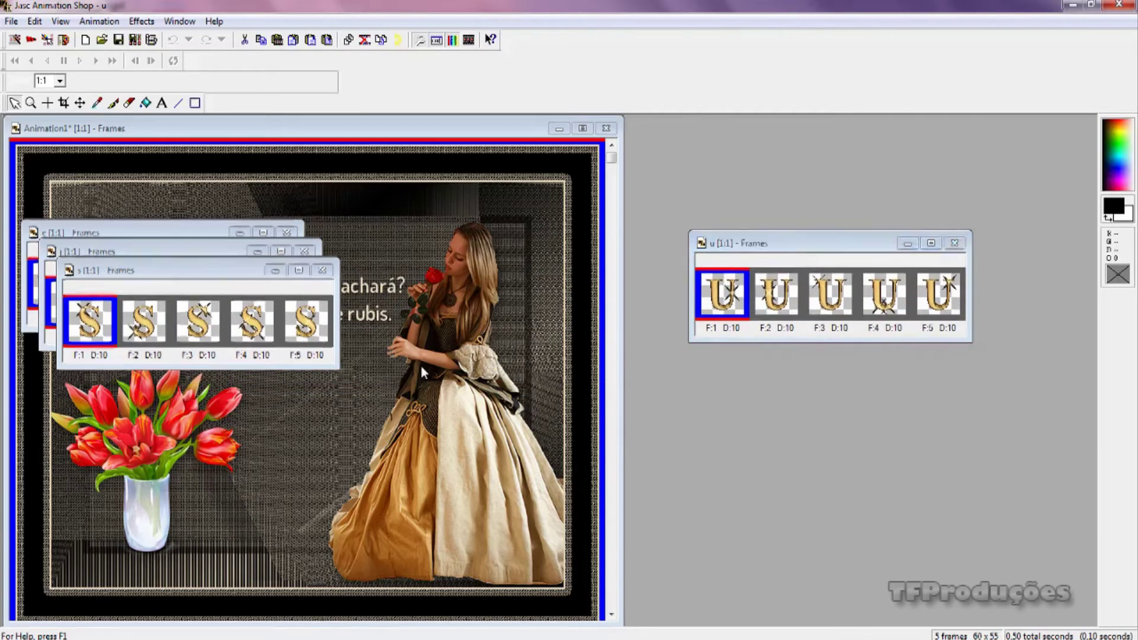
pyautogui.click(393, 382)
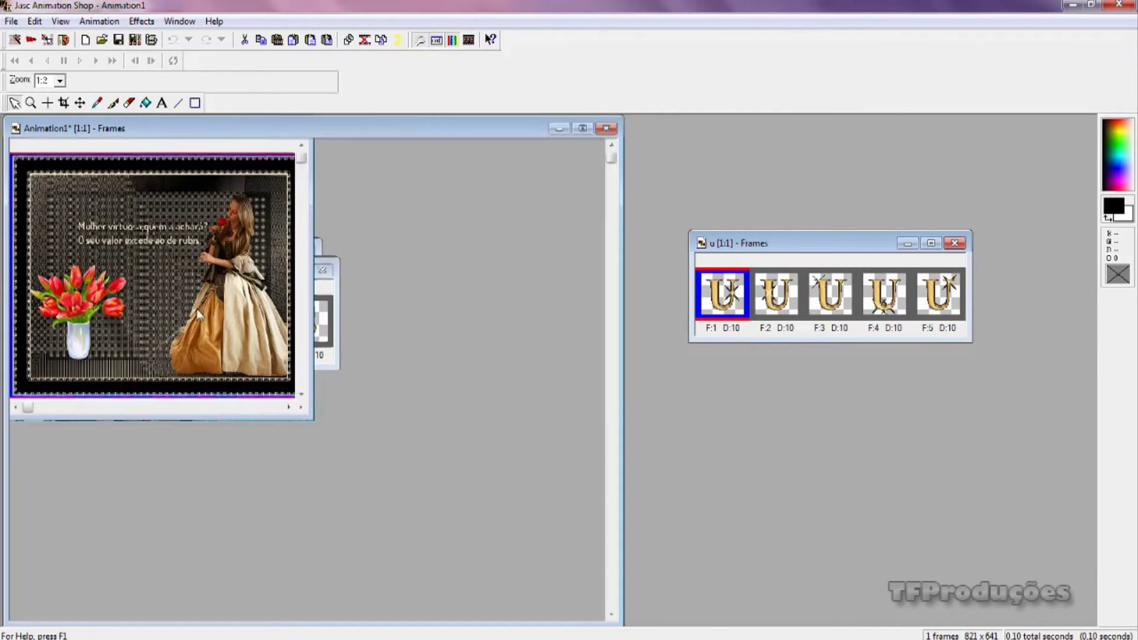
pyautogui.press('-')
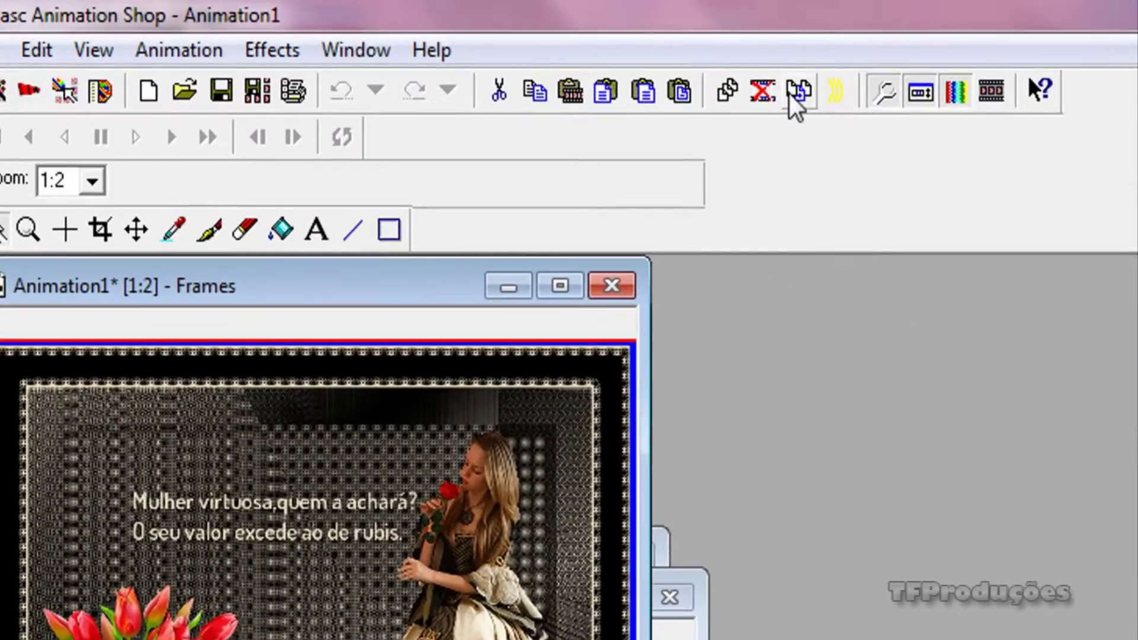
pyautogui.click(790, 95)
pyautogui.press('-')
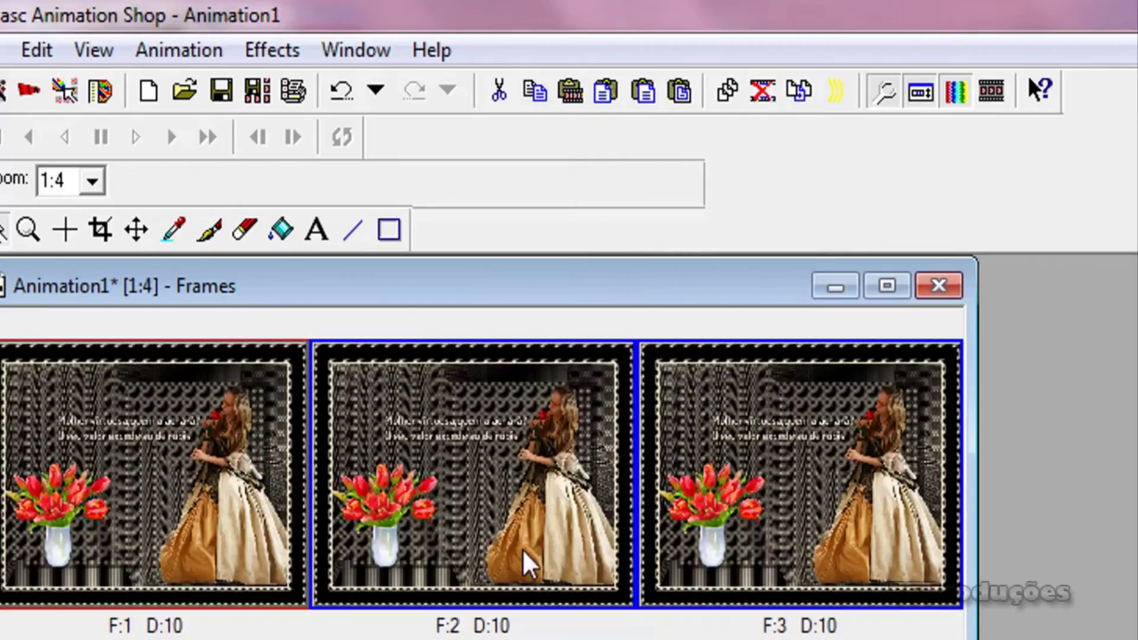
pyautogui.press('-')
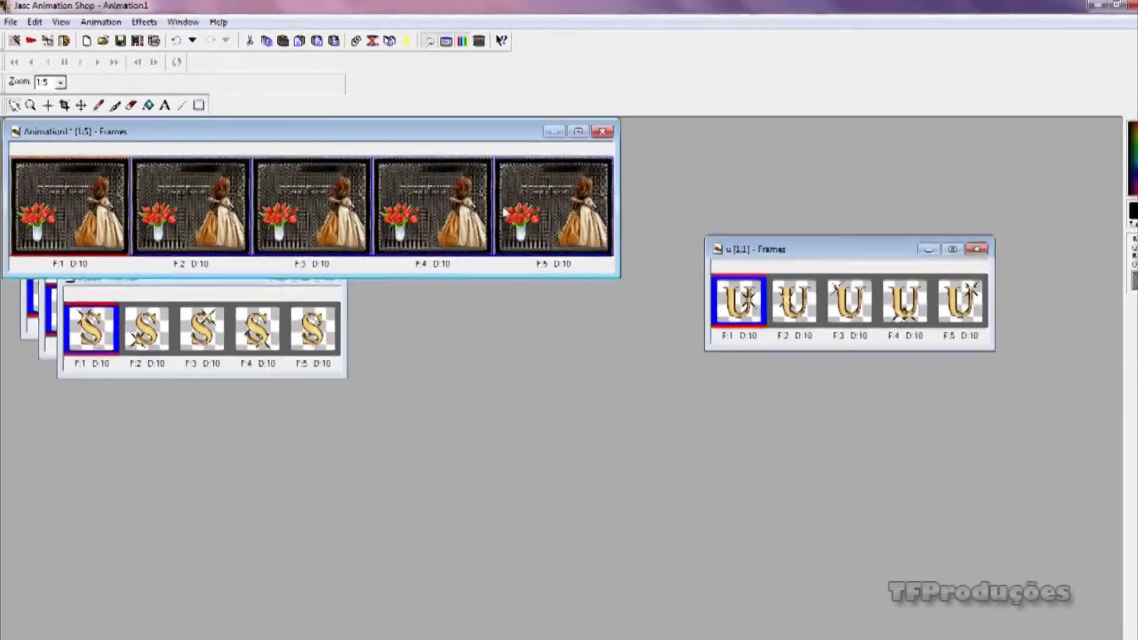
# Enlarge the image animation to 1:1 and position its window beside the letter animations, bringing the letter E animation forward.
pyautogui.press('+')
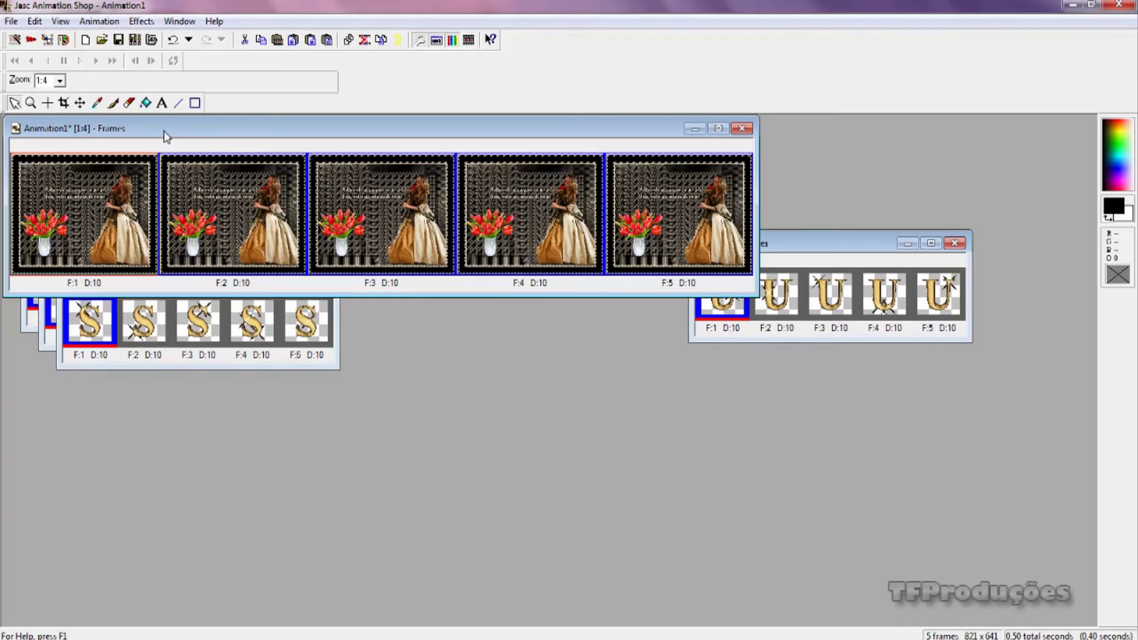
pyautogui.moveTo(164, 136); pyautogui.dragTo(458, 161)
pyautogui.press('+')
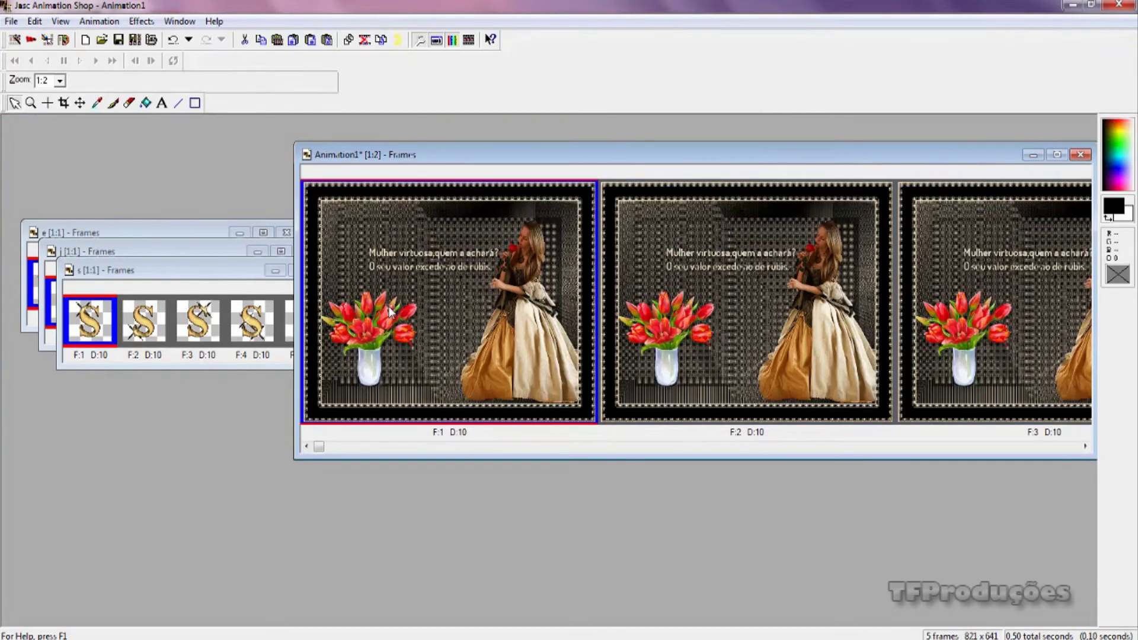
pyautogui.press('+')
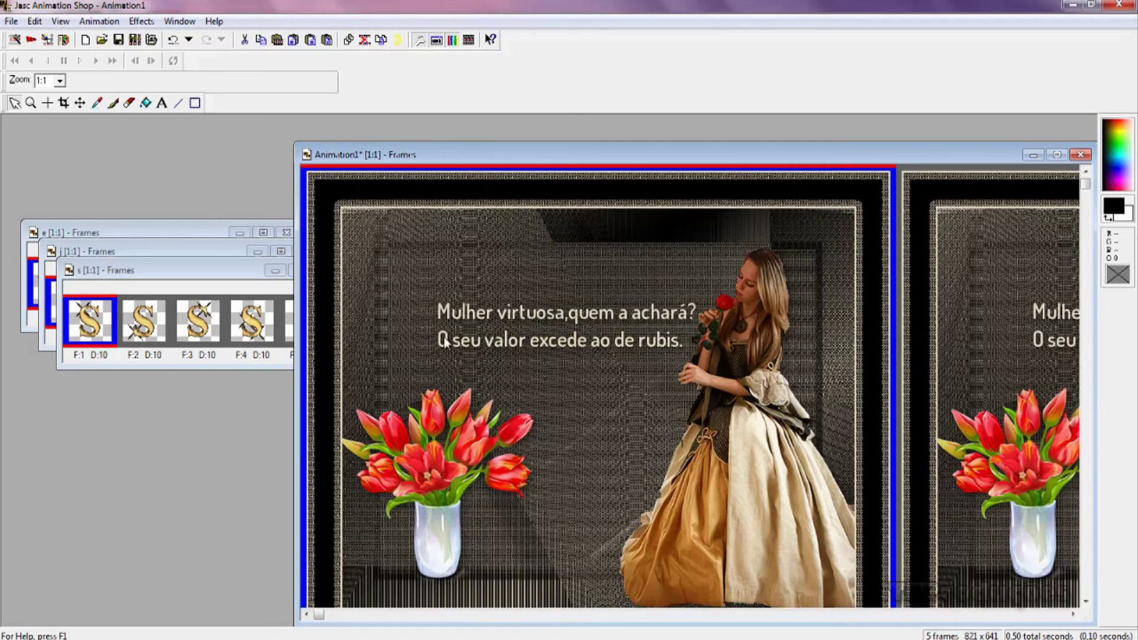
pyautogui.click(129, 285)
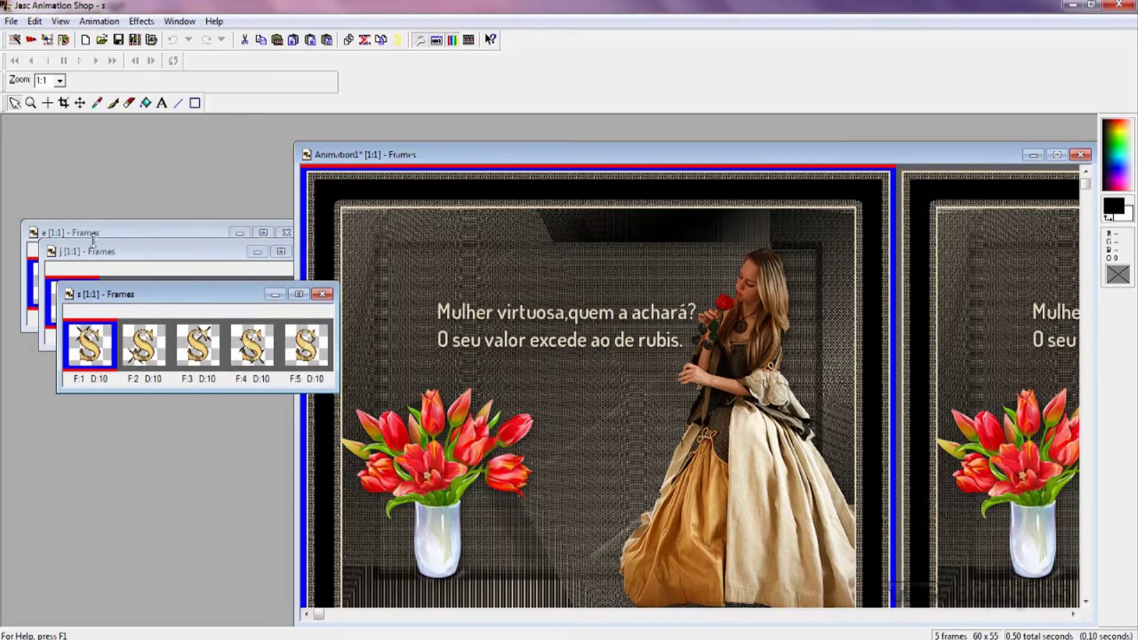
pyautogui.click(101, 252)
pyautogui.click(95, 234)
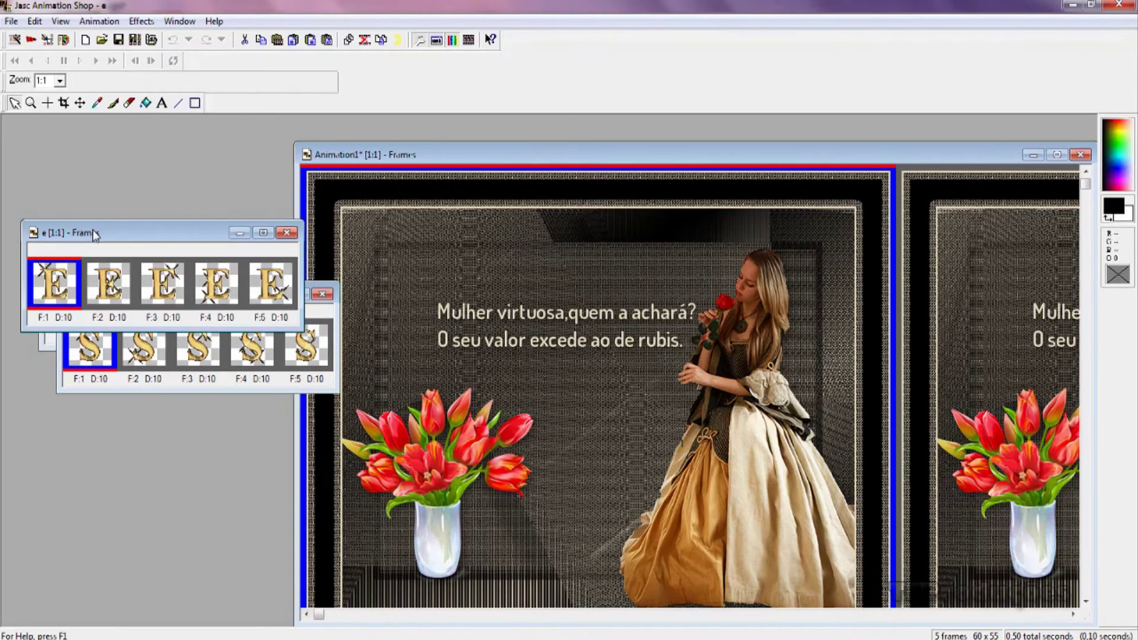
# Select all frames of the letter J animation.
pyautogui.click(51, 343)
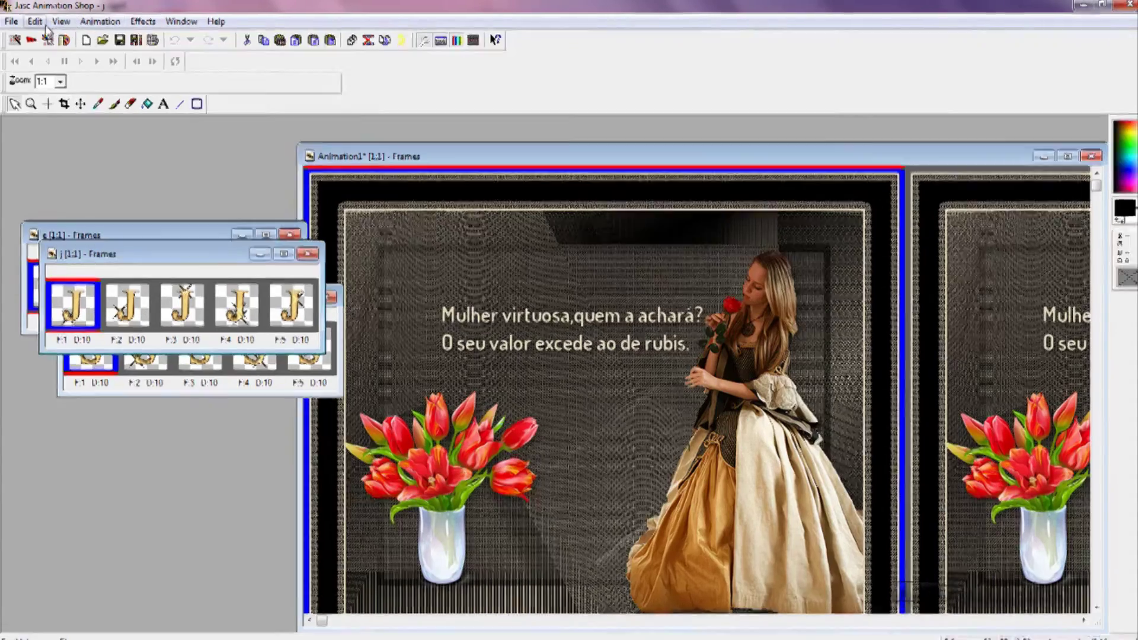
pyautogui.click(35, 22)
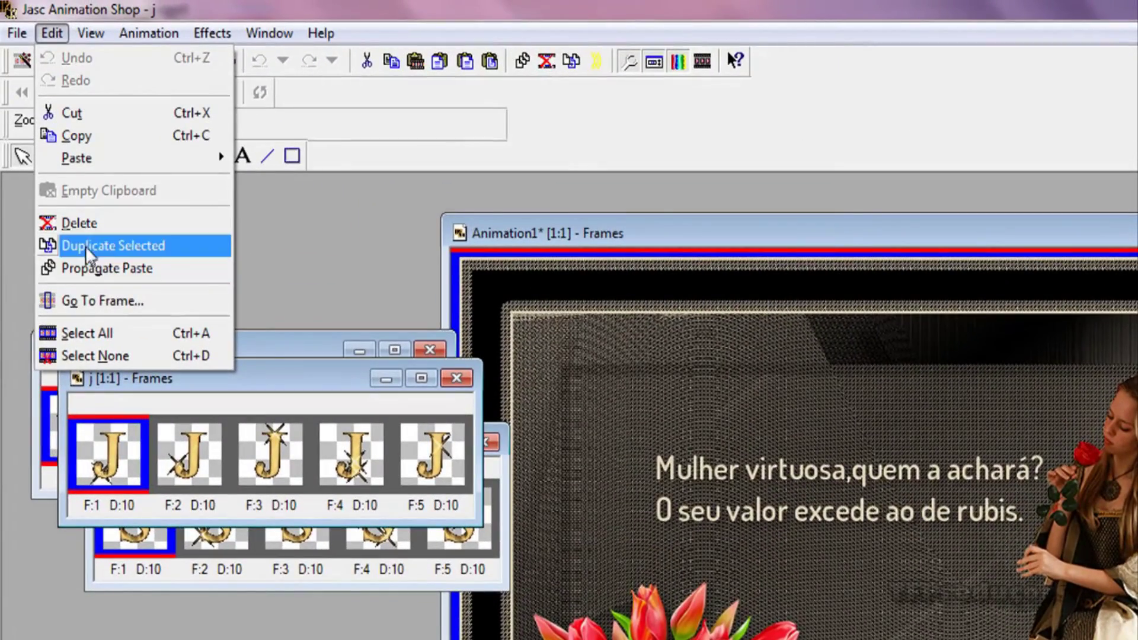
pyautogui.click(98, 329)
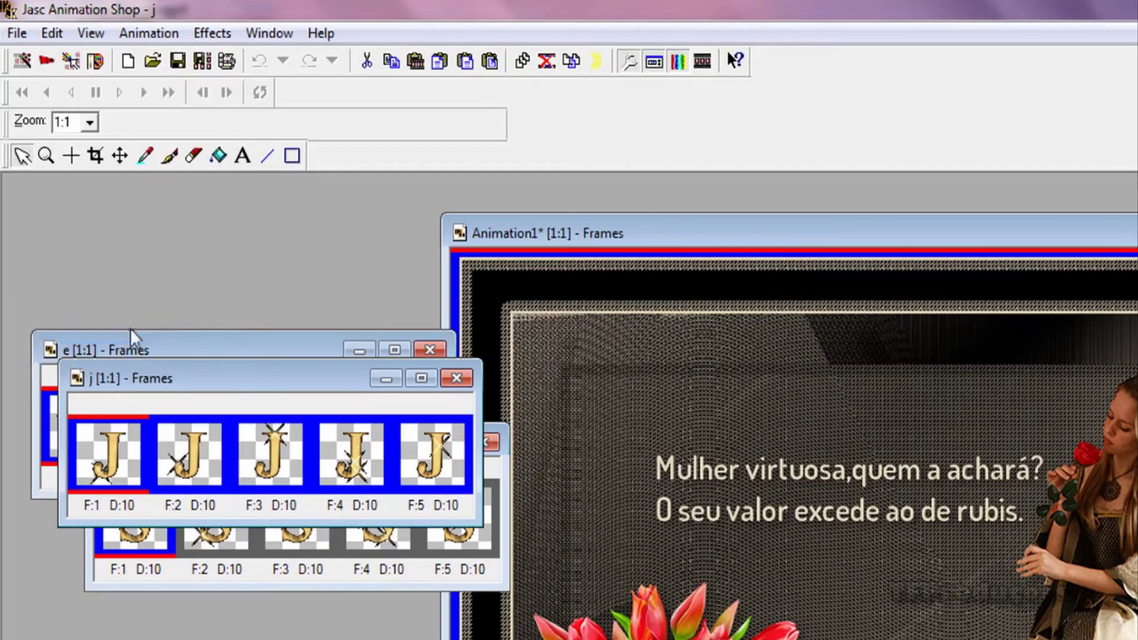
# Select all frames of the image animation and turn on Propagate Paste.
pyautogui.moveTo(659, 238); pyautogui.dragTo(688, 196)
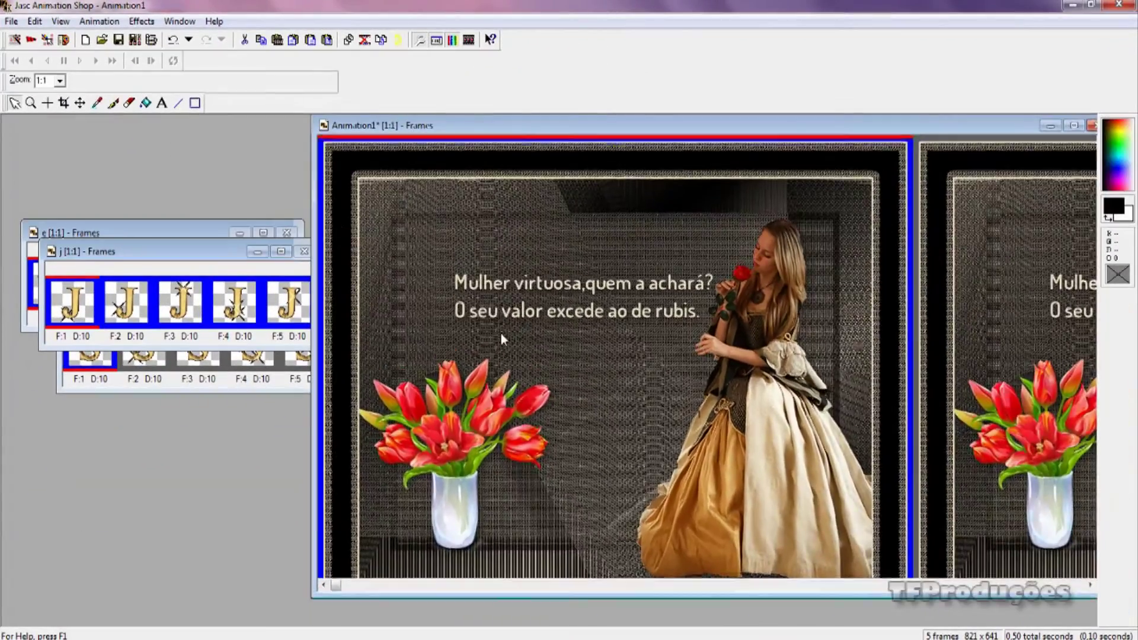
pyautogui.scroll(-2, 705, 471)
pyautogui.scroll(1, 575, 466)
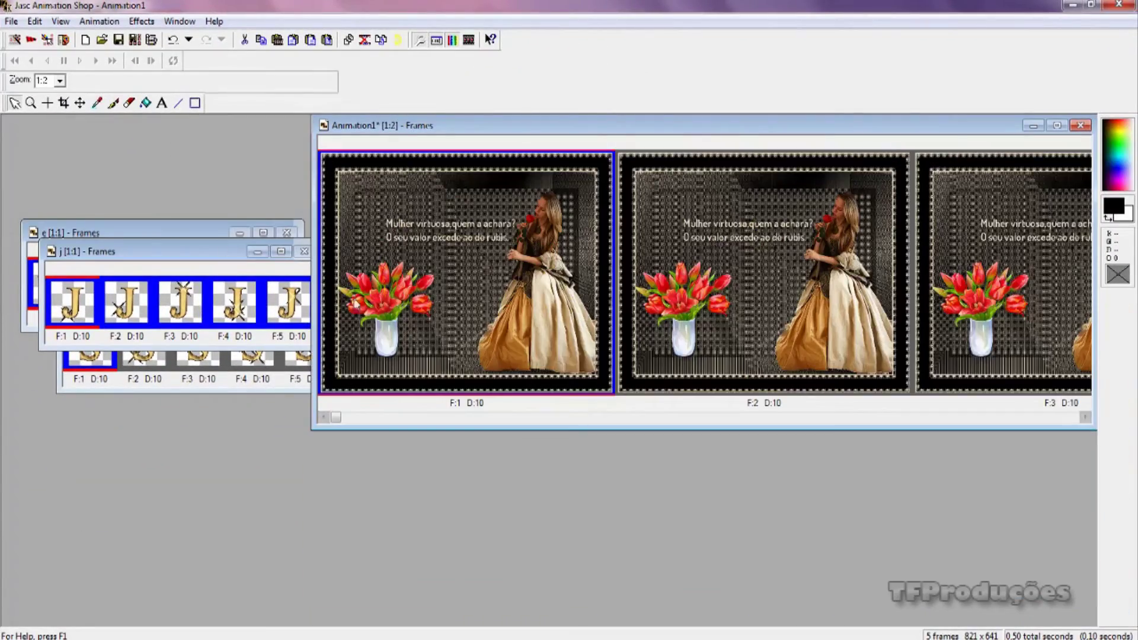
pyautogui.click(35, 21)
pyautogui.click(57, 220)
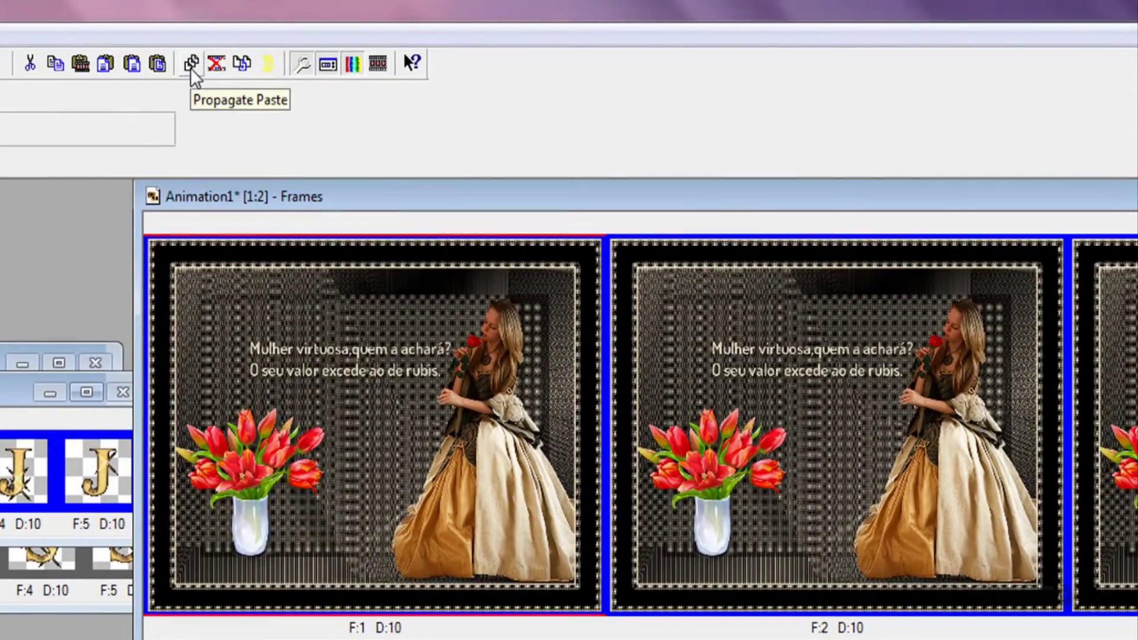
pyautogui.click(250, 56)
# Place the letter J frames on the image animation, just beside the base of the tulip vase.
pyautogui.click(295, 487)
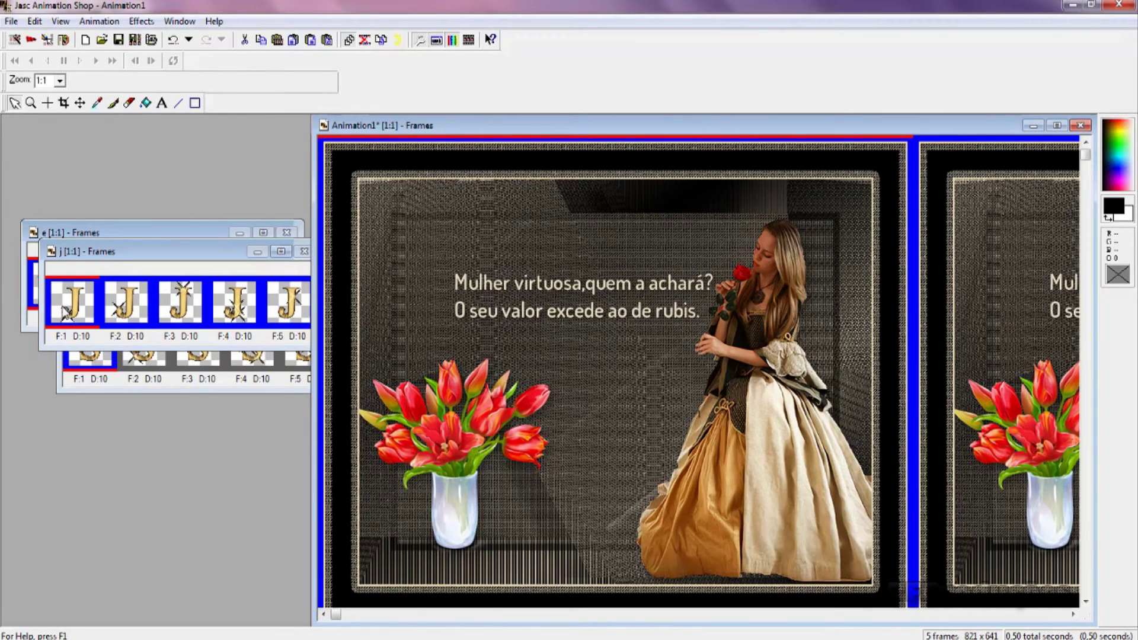
pyautogui.moveTo(65, 311); pyautogui.dragTo(499, 536)
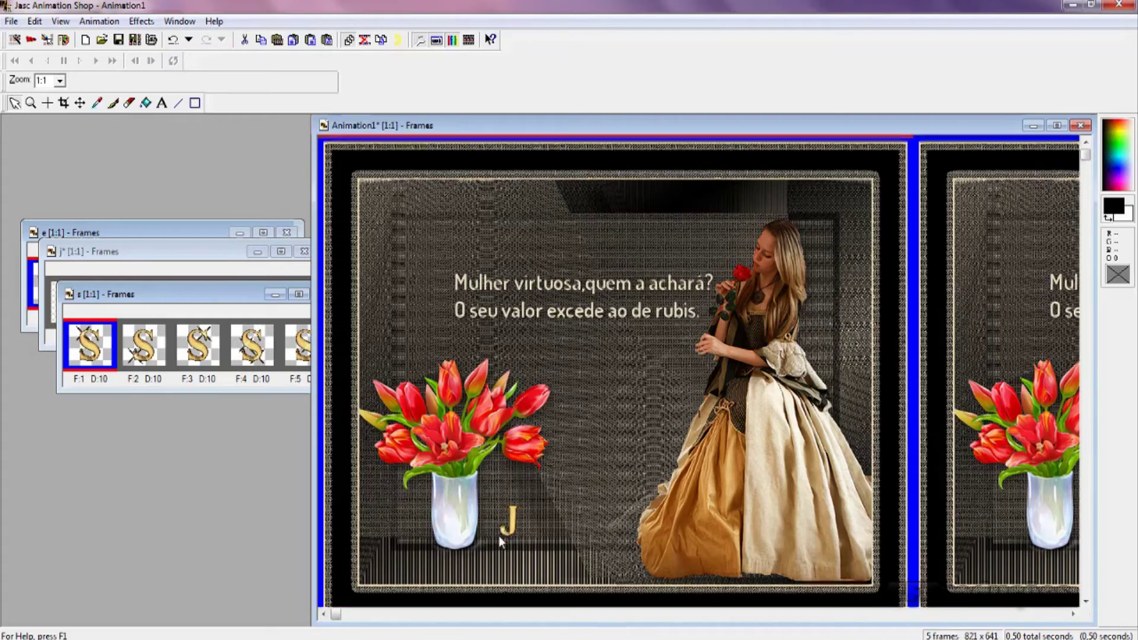
pyautogui.press('-')
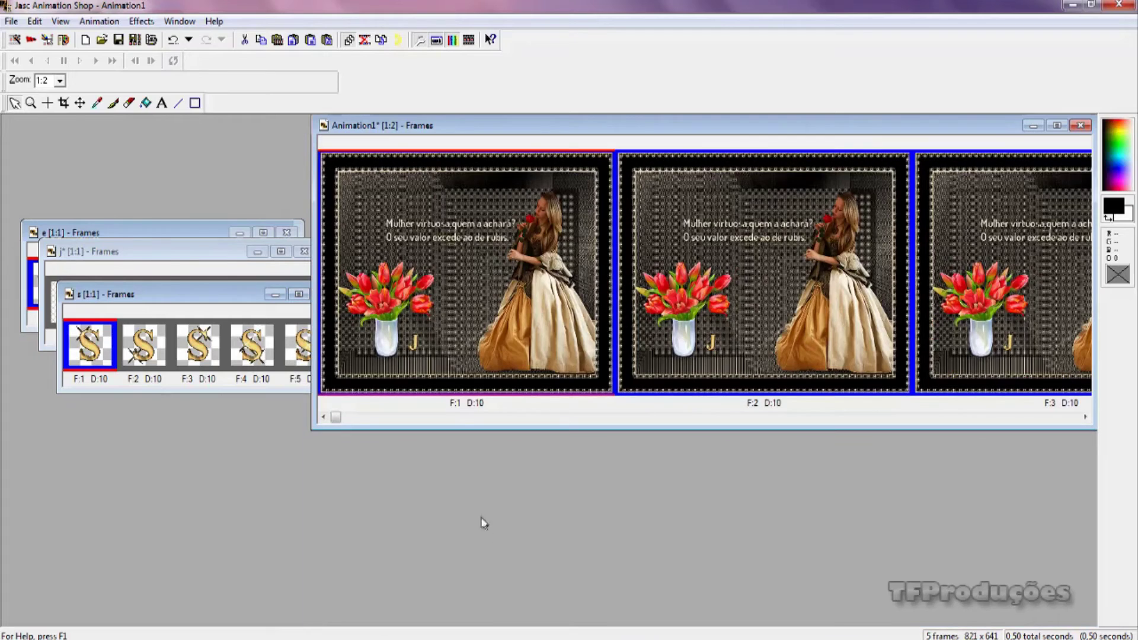
# Select all frames of the letter E animation and place them directly after the J on the image.
pyautogui.click(99, 251)
pyautogui.click(102, 232)
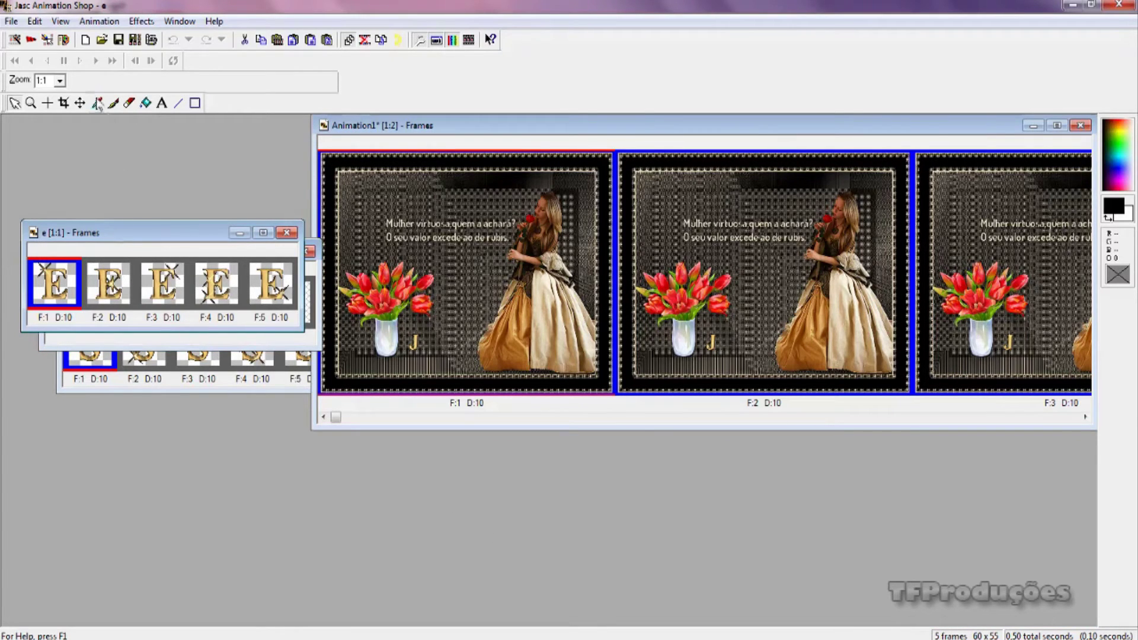
pyautogui.click(35, 22)
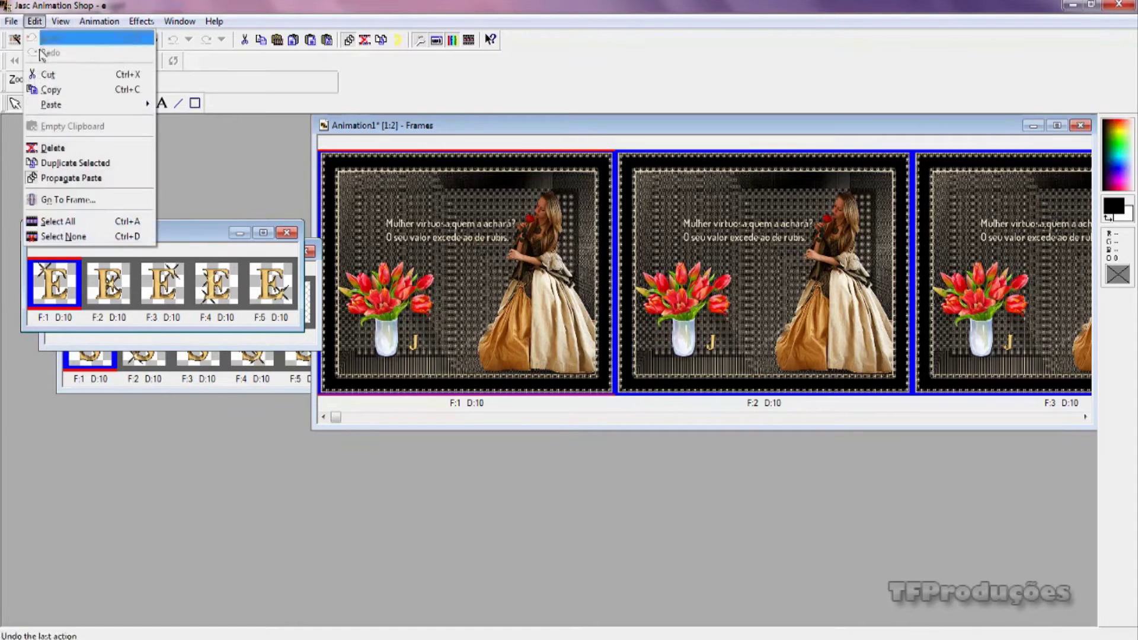
pyautogui.click(58, 221)
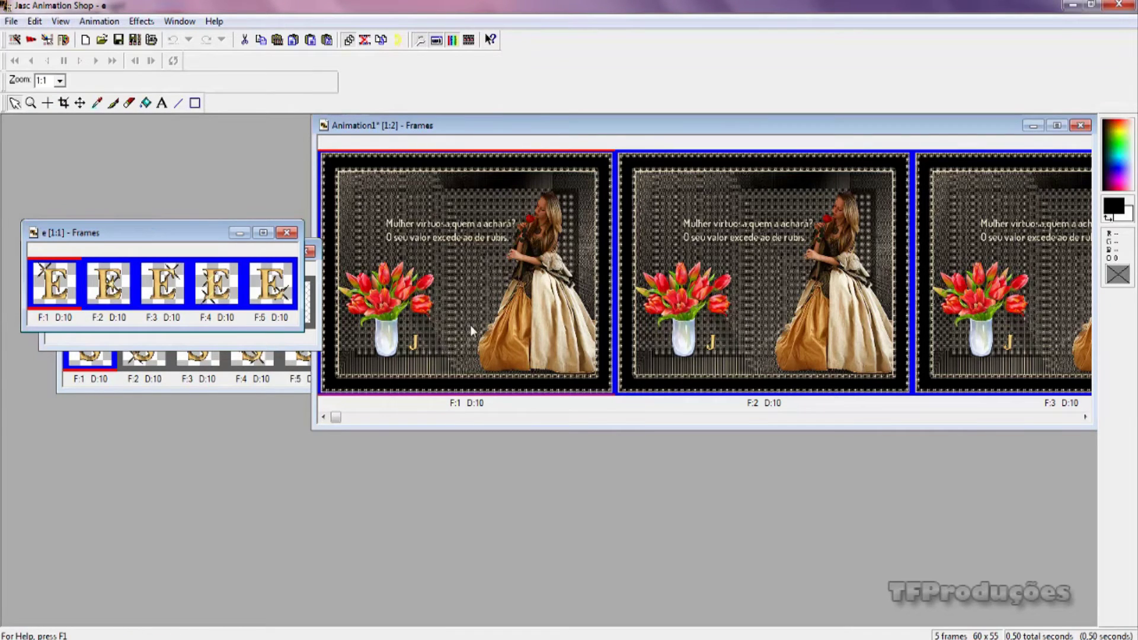
pyautogui.press('+')
pyautogui.click(454, 145)
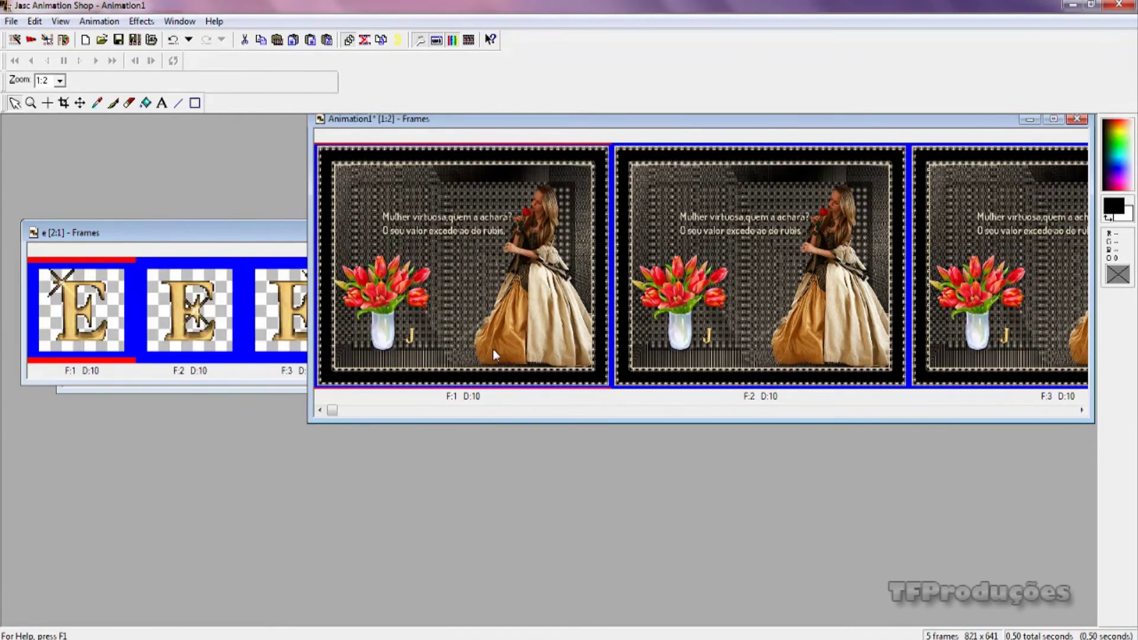
pyautogui.press('+')
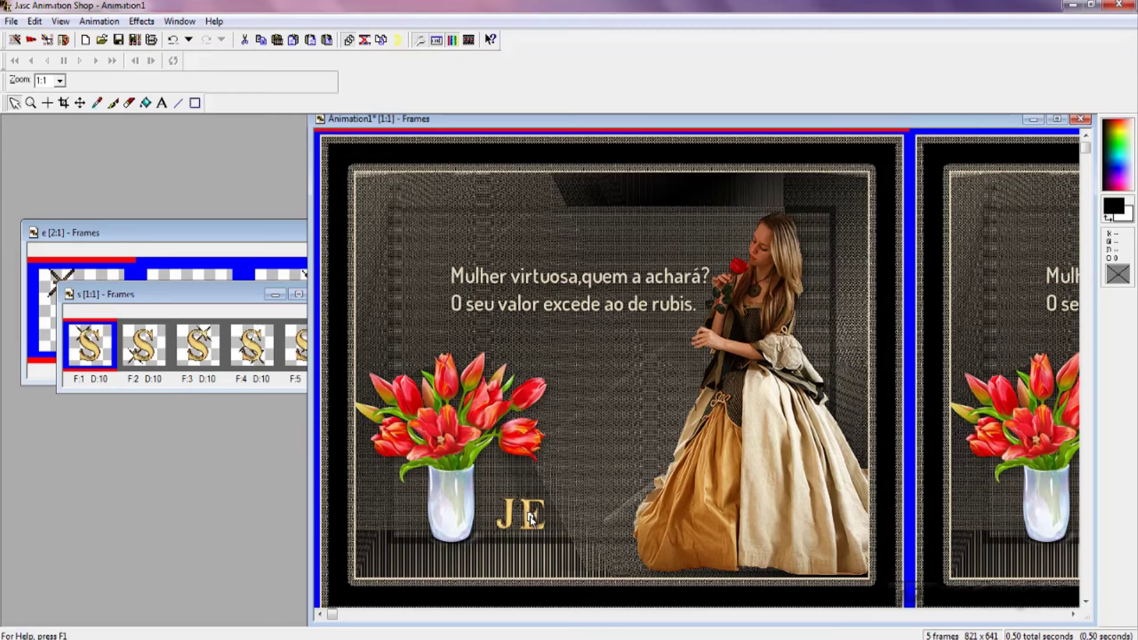
pyautogui.click(530, 519)
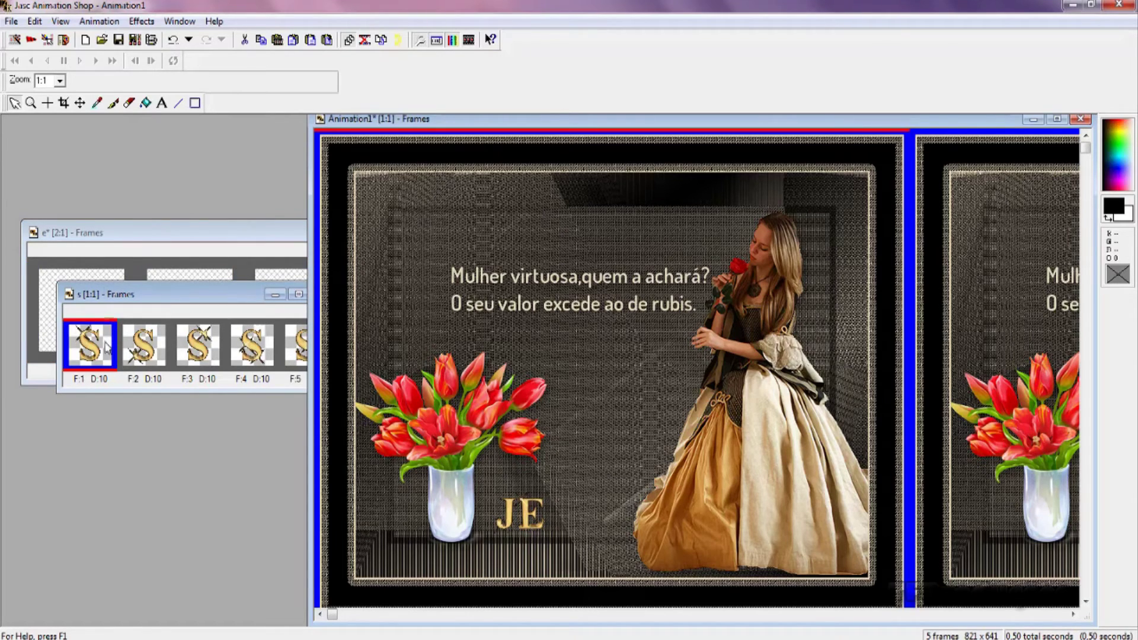
# Select all frames of the letter S animation and place them directly after the E on the image.
pyautogui.moveTo(97, 294); pyautogui.dragTo(98, 286)
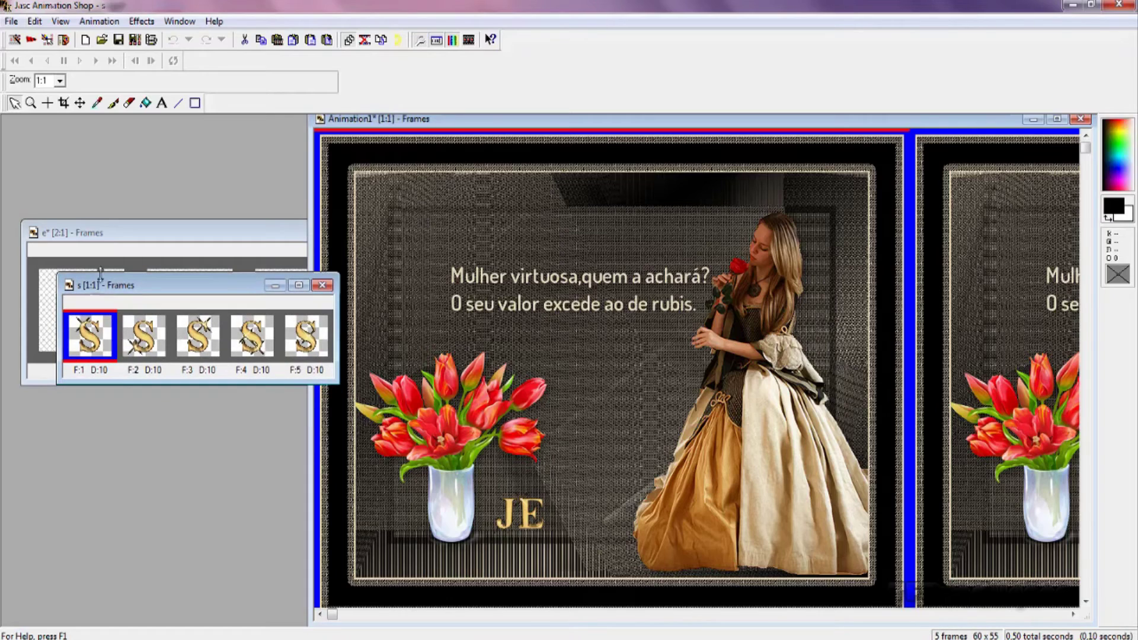
pyautogui.click(35, 21)
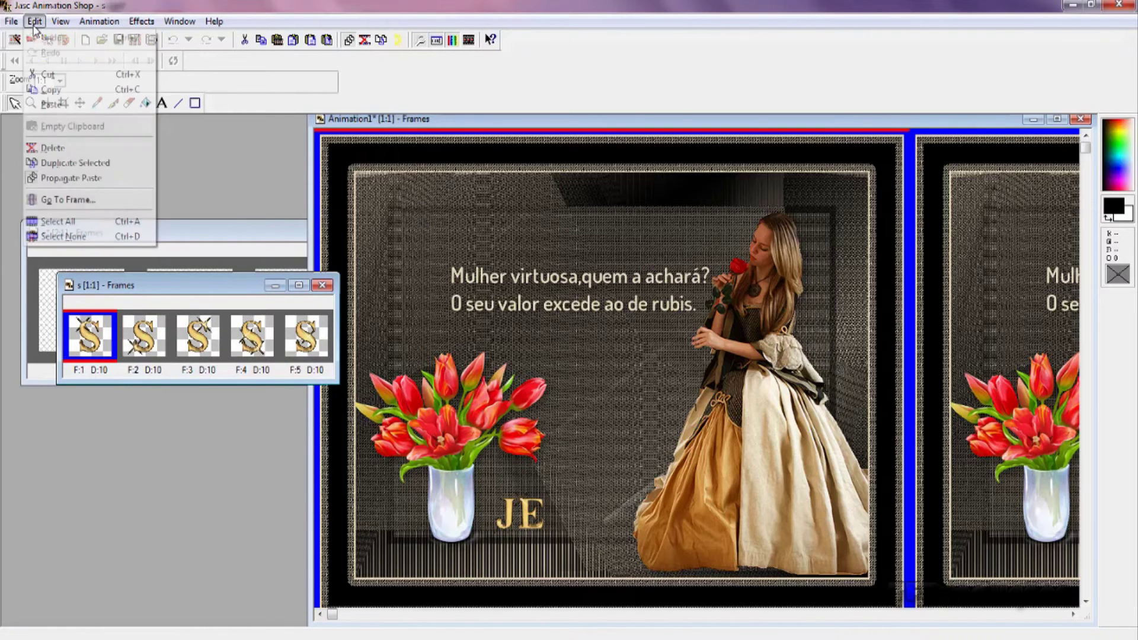
pyautogui.click(62, 220)
pyautogui.moveTo(111, 339); pyautogui.dragTo(562, 518)
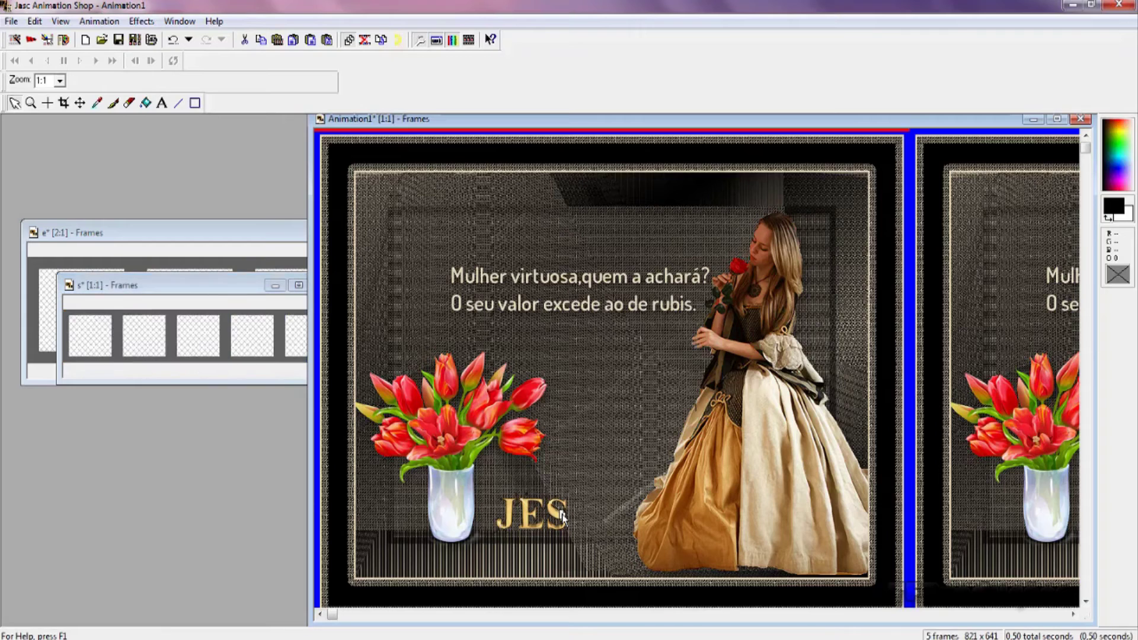
# Undo the removal of frames in the emptied letter J and letter S animations.
pyautogui.click(57, 234)
pyautogui.click(82, 243)
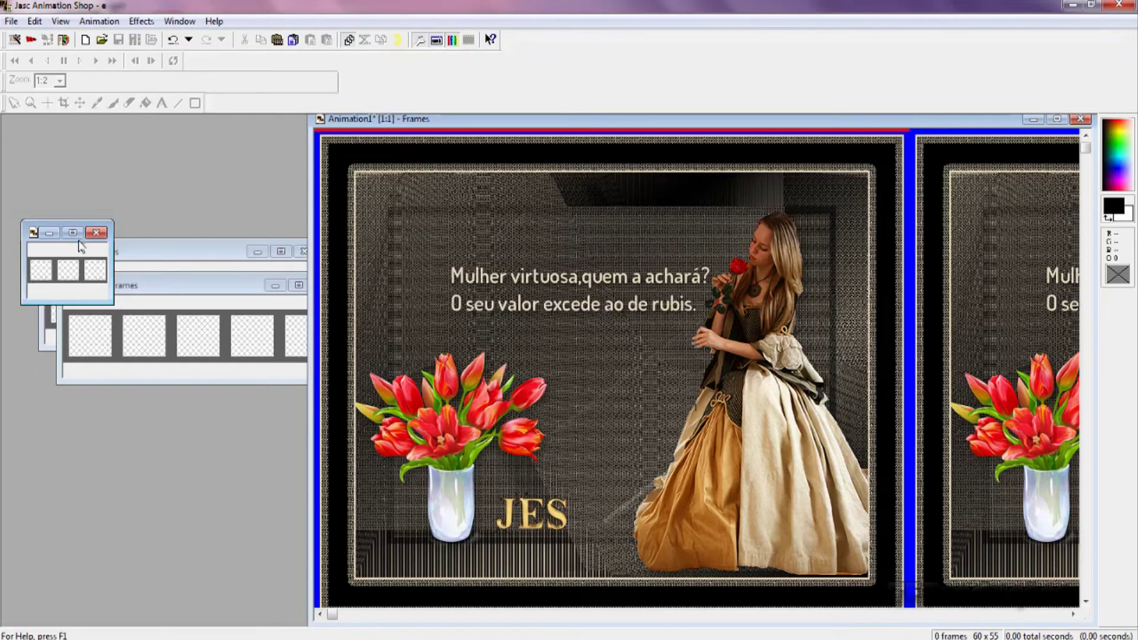
pyautogui.click(157, 264)
pyautogui.click(131, 262)
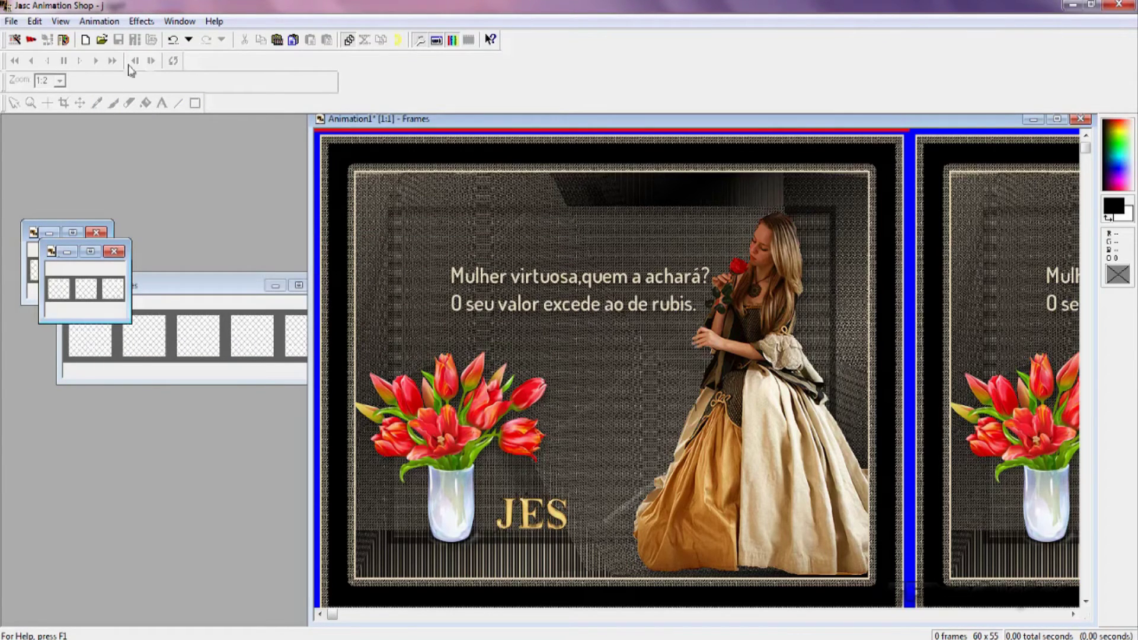
pyautogui.click(172, 39)
pyautogui.click(148, 338)
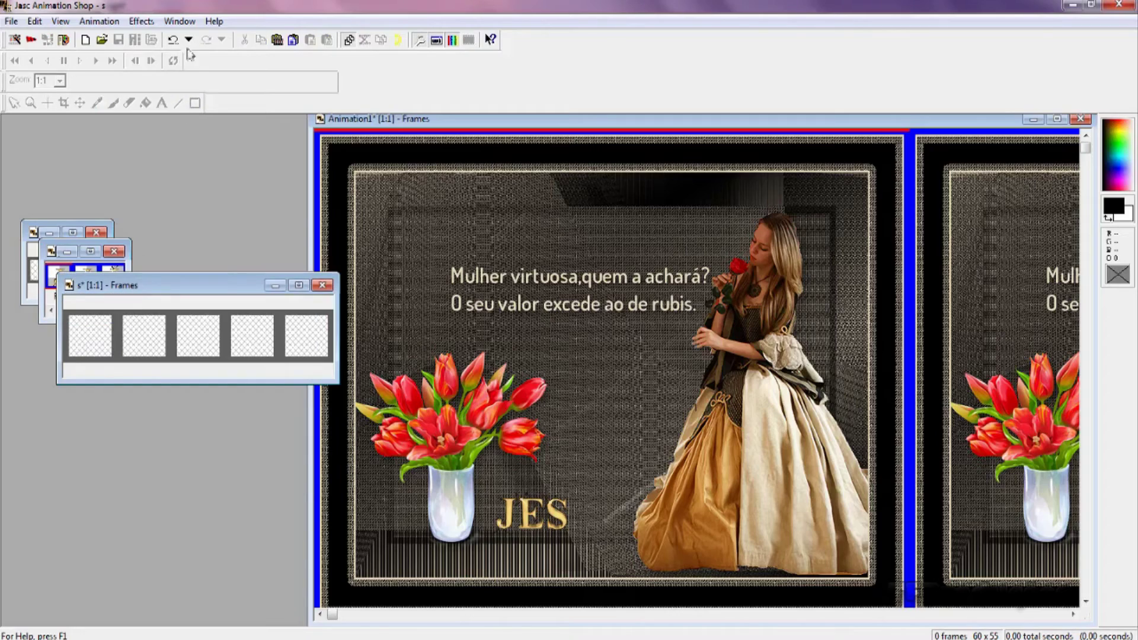
pyautogui.click(173, 39)
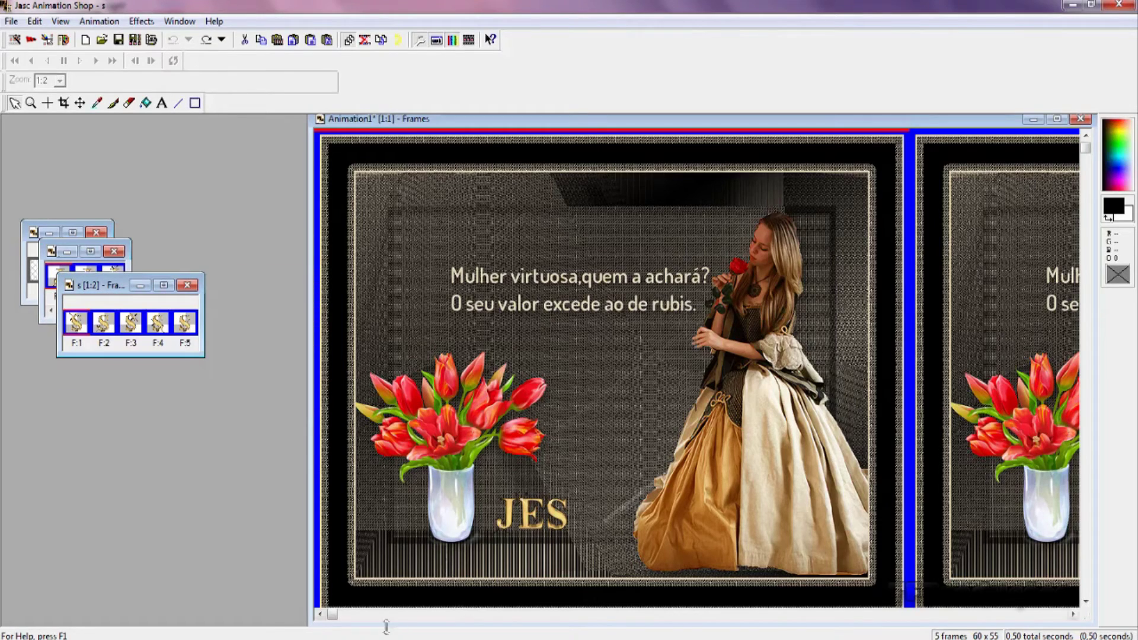
# Bring up the letter U animation, select all its frames and place them directly after the S on the image.
pyautogui.click(484, 578)
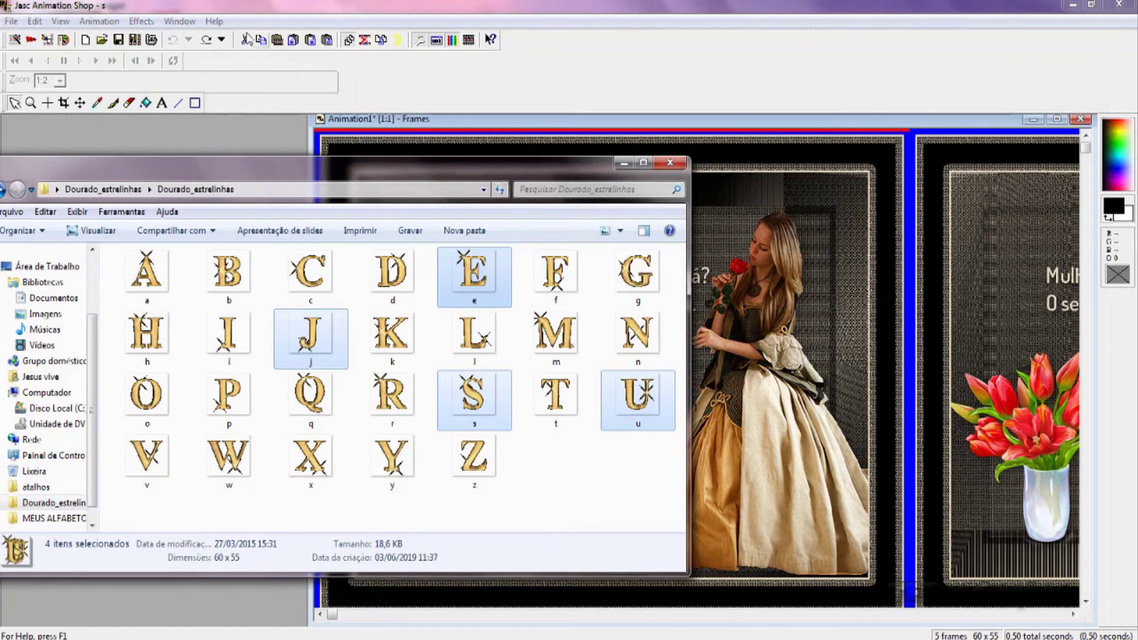
pyautogui.click(189, 23)
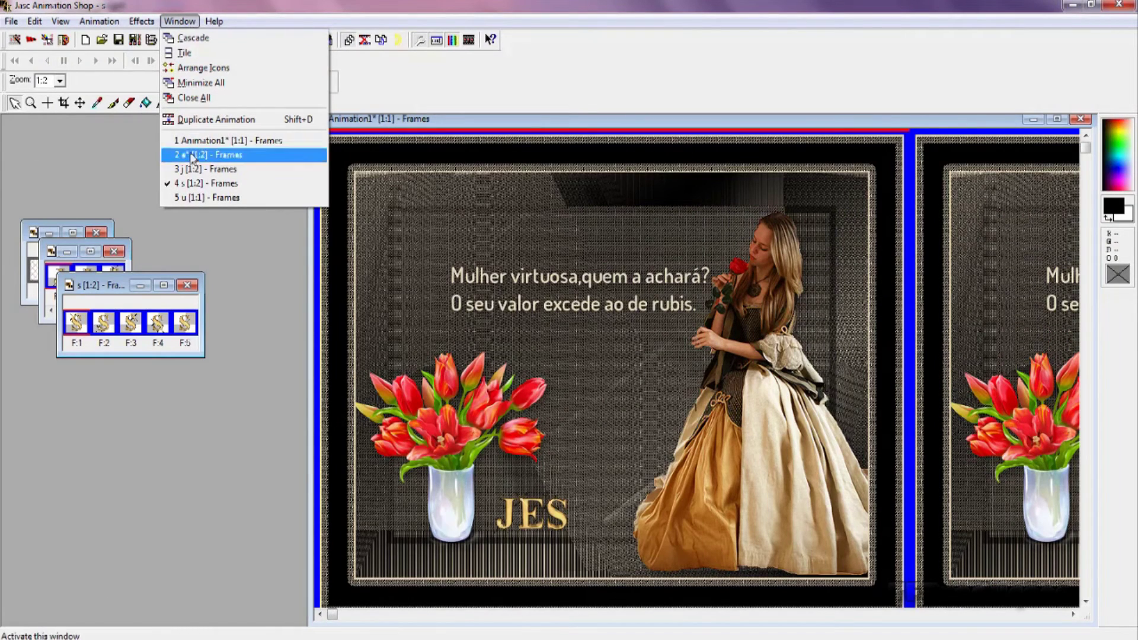
pyautogui.click(195, 198)
pyautogui.moveTo(777, 243); pyautogui.dragTo(89, 143)
pyautogui.click(33, 21)
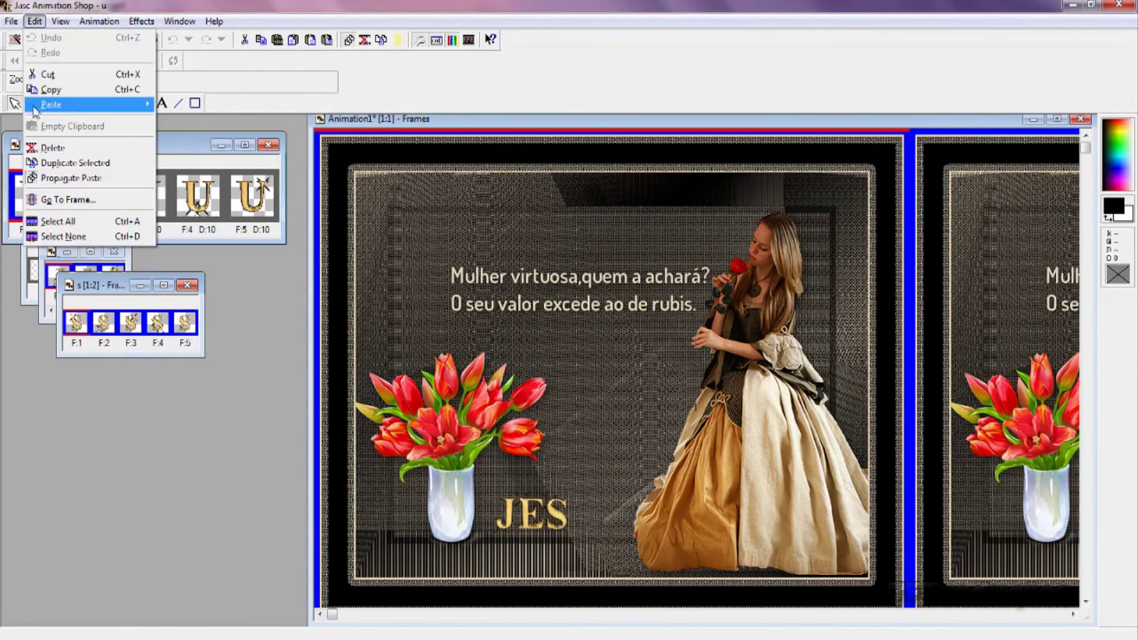
pyautogui.click(48, 220)
pyautogui.moveTo(37, 211); pyautogui.dragTo(581, 526)
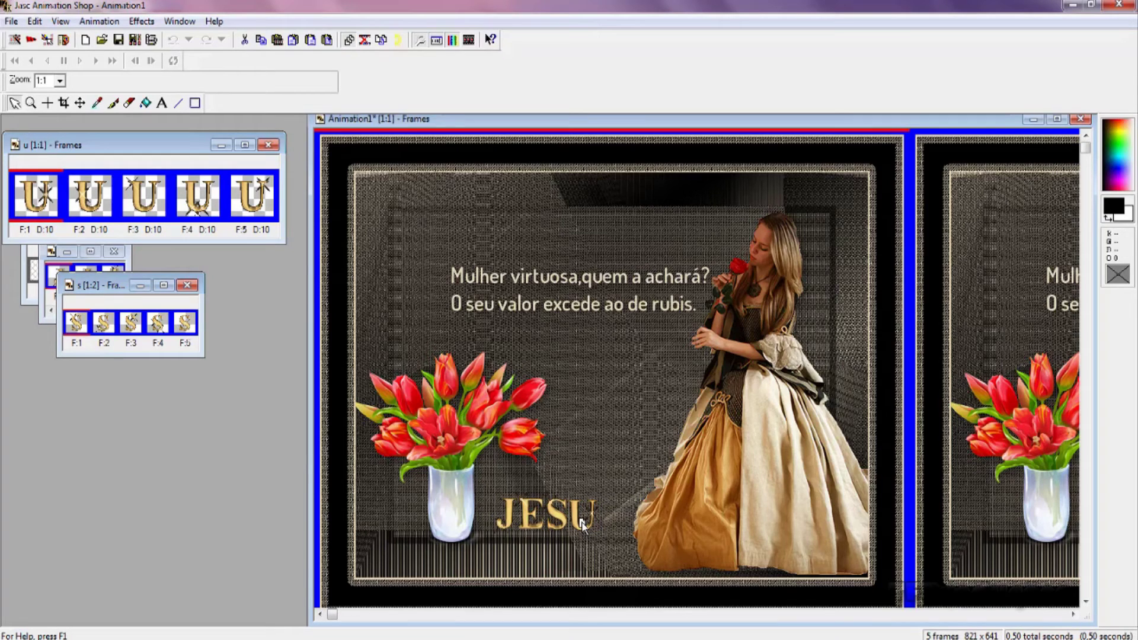
pyautogui.moveTo(581, 524); pyautogui.dragTo(581, 525)
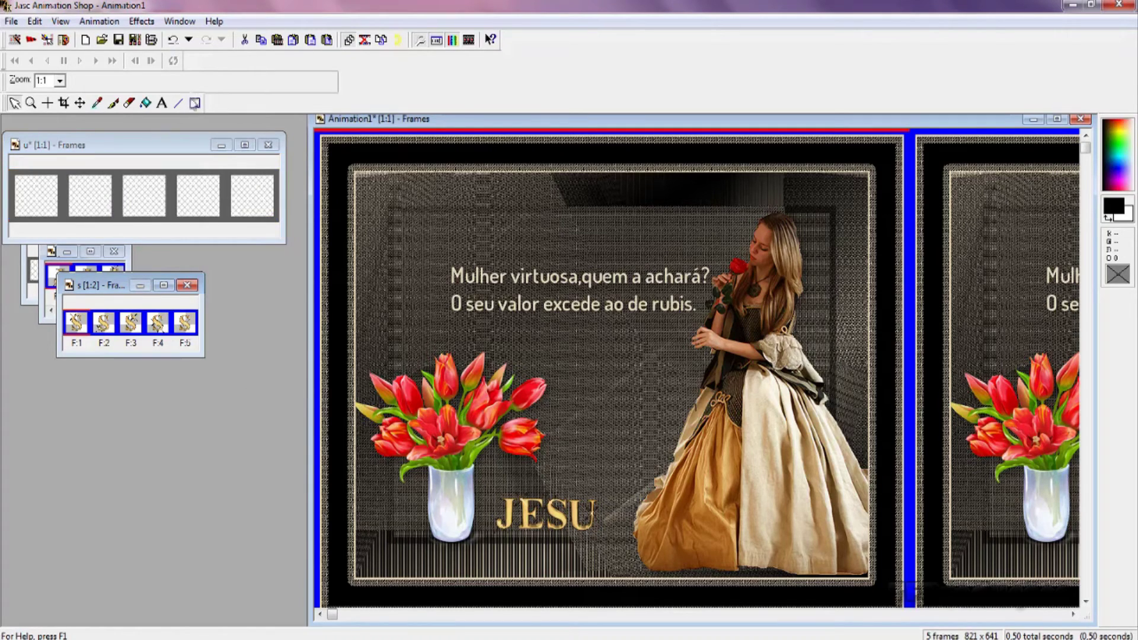
# Bring up the letter S animation again and place its frames directly after the U on the image.
pyautogui.click(179, 21)
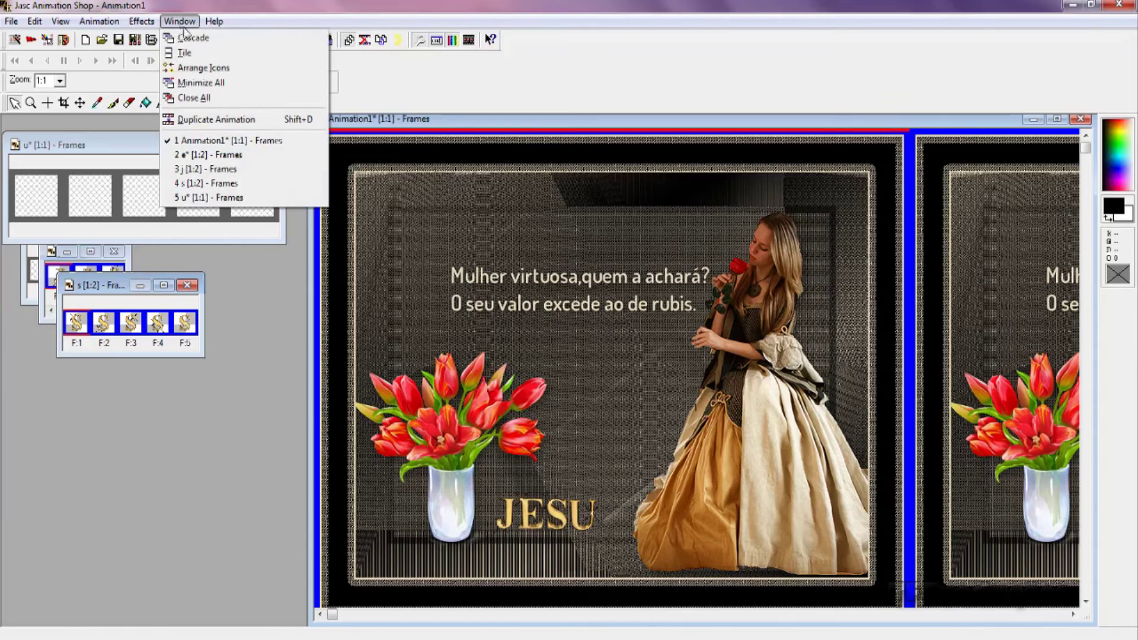
pyautogui.click(206, 183)
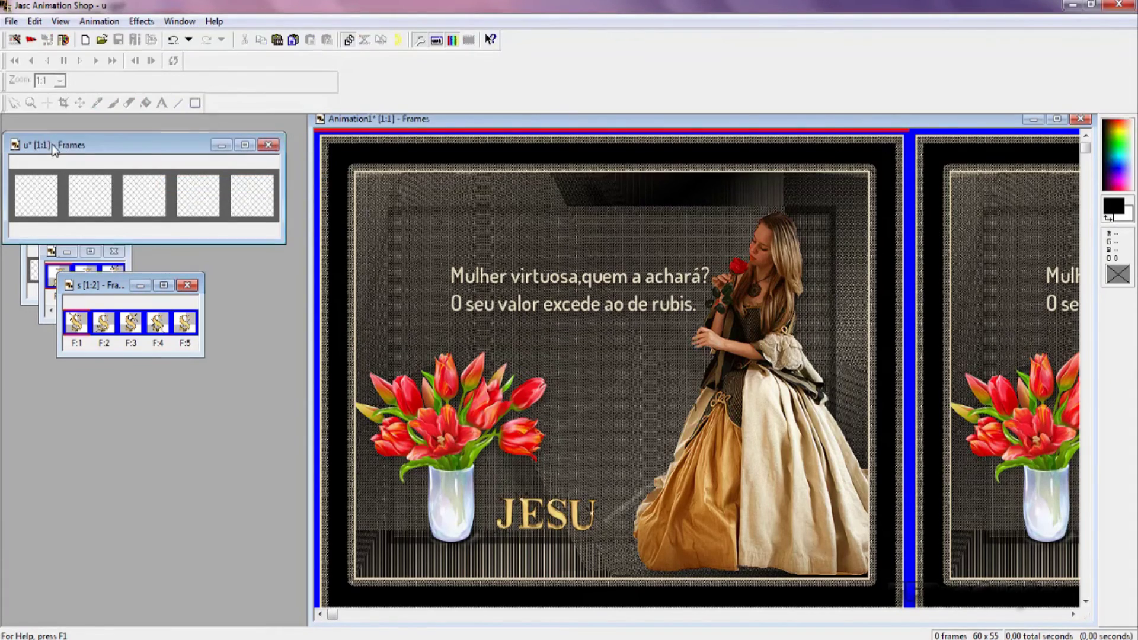
pyautogui.scroll(2, 98, 296)
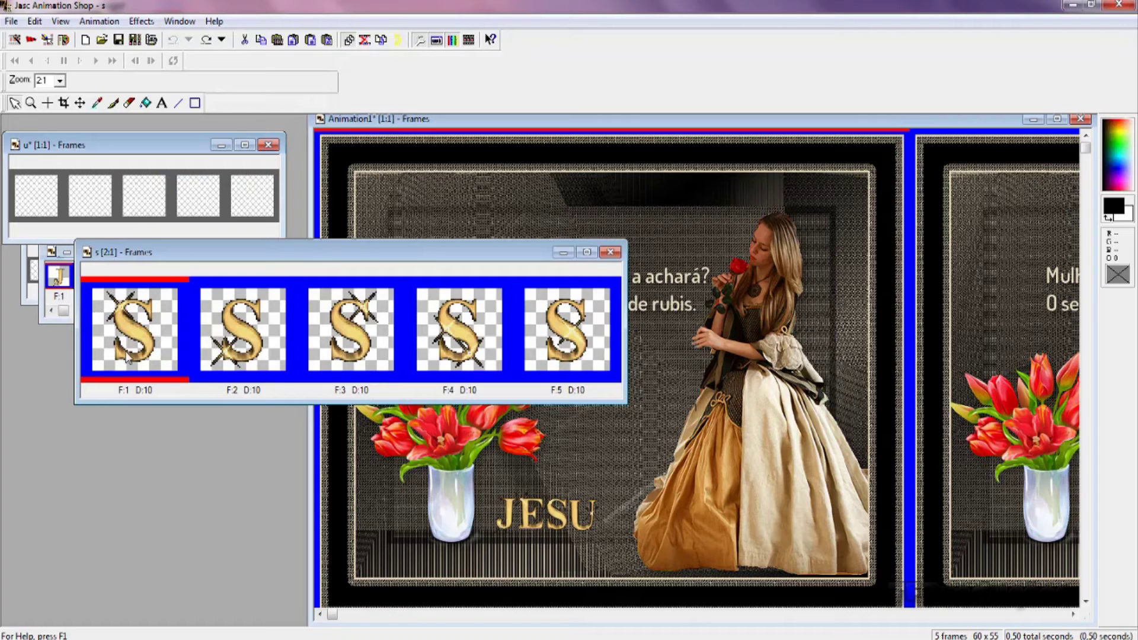
pyautogui.moveTo(129, 356); pyautogui.dragTo(607, 525)
pyautogui.press('-')
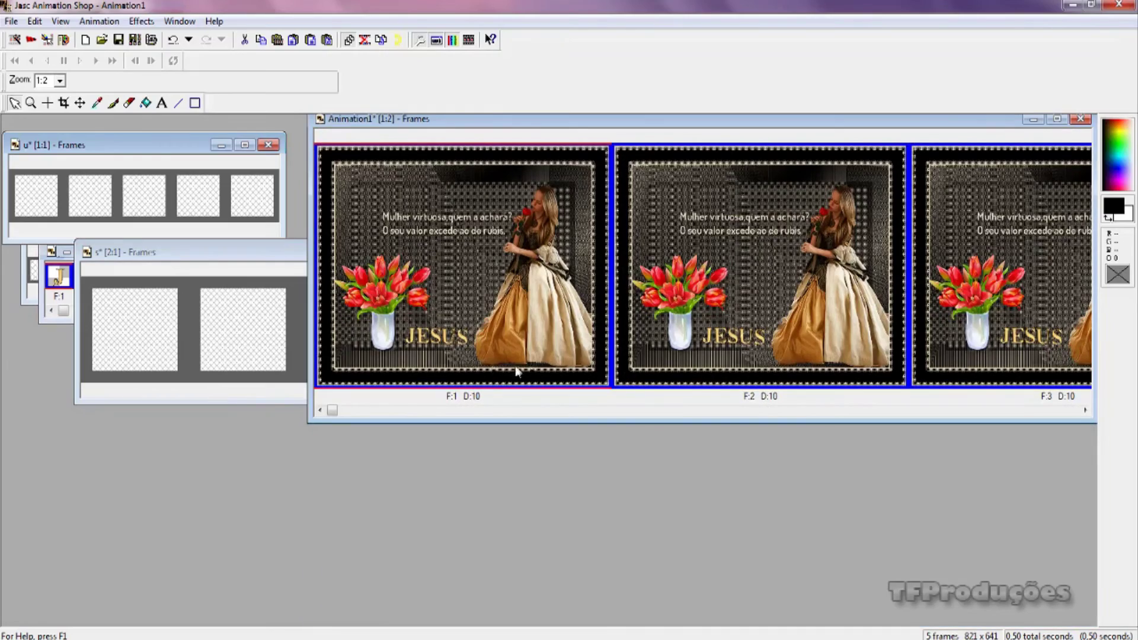
# Play the composed animation to check the sparkling JESUS letters, and close the preview.
pyautogui.press('+')
pyautogui.press('-')
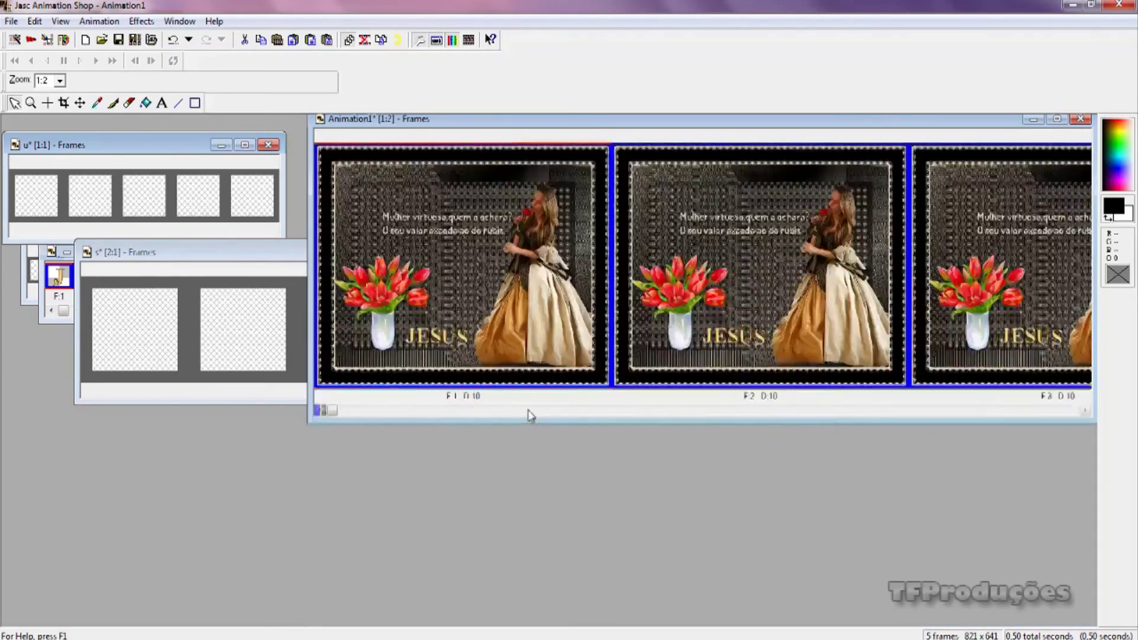
pyautogui.press('-')
pyautogui.press('+')
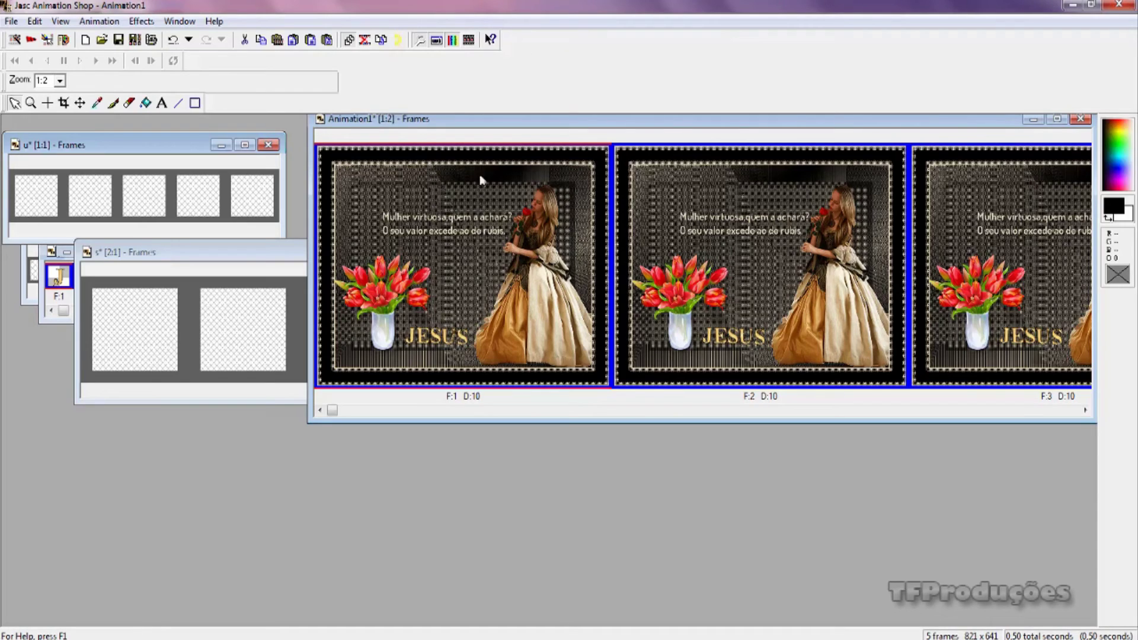
pyautogui.click(468, 40)
pyautogui.press('+')
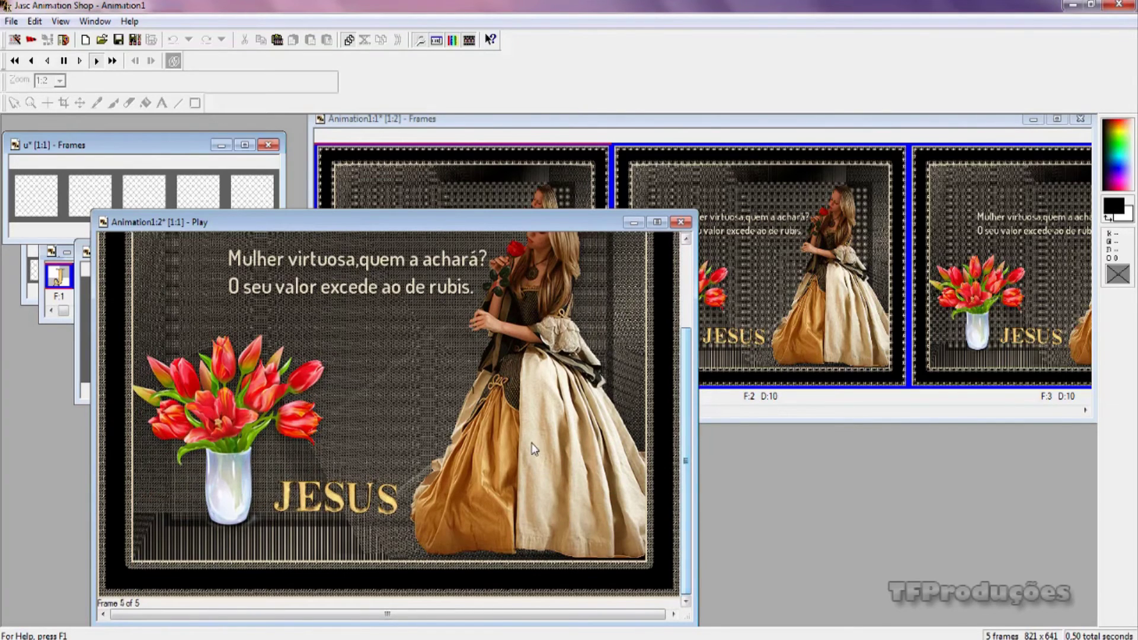
pyautogui.press('-')
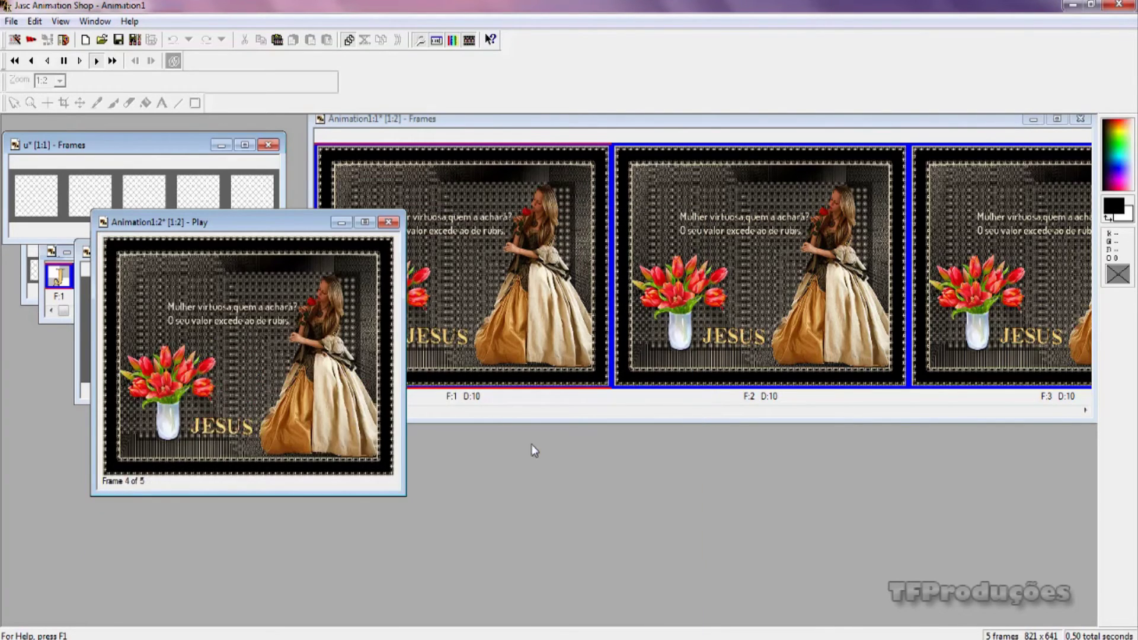
pyautogui.click(389, 223)
pyautogui.moveTo(372, 120); pyautogui.dragTo(299, 153)
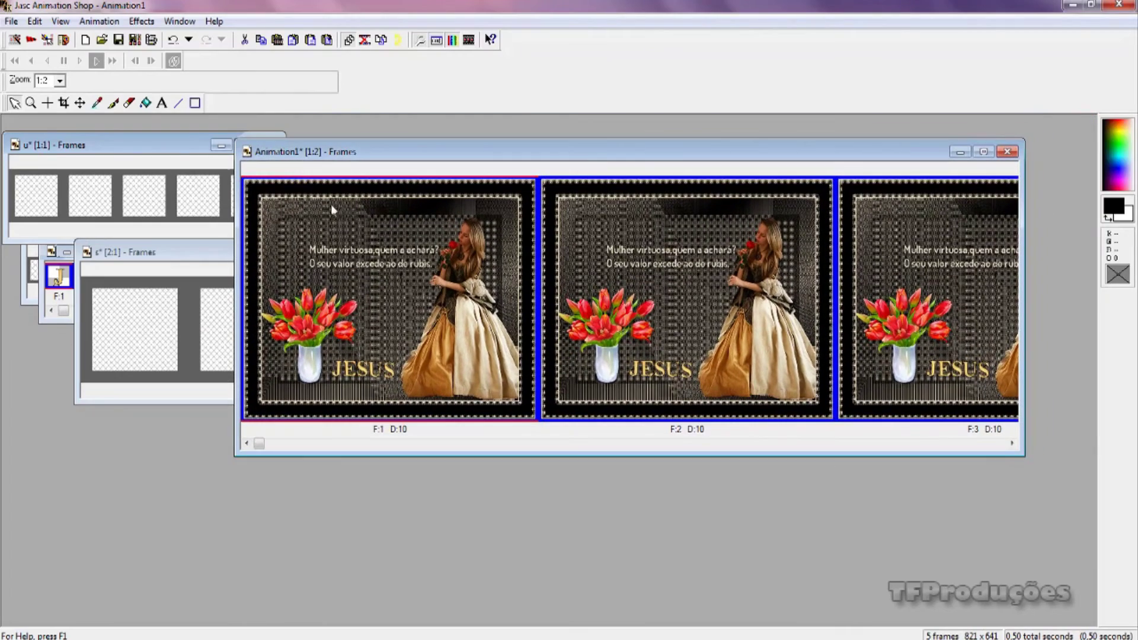
# Save the animation to the desktop as a CompuServe GIF file named mulhervirtuosa2.
pyautogui.click(11, 21)
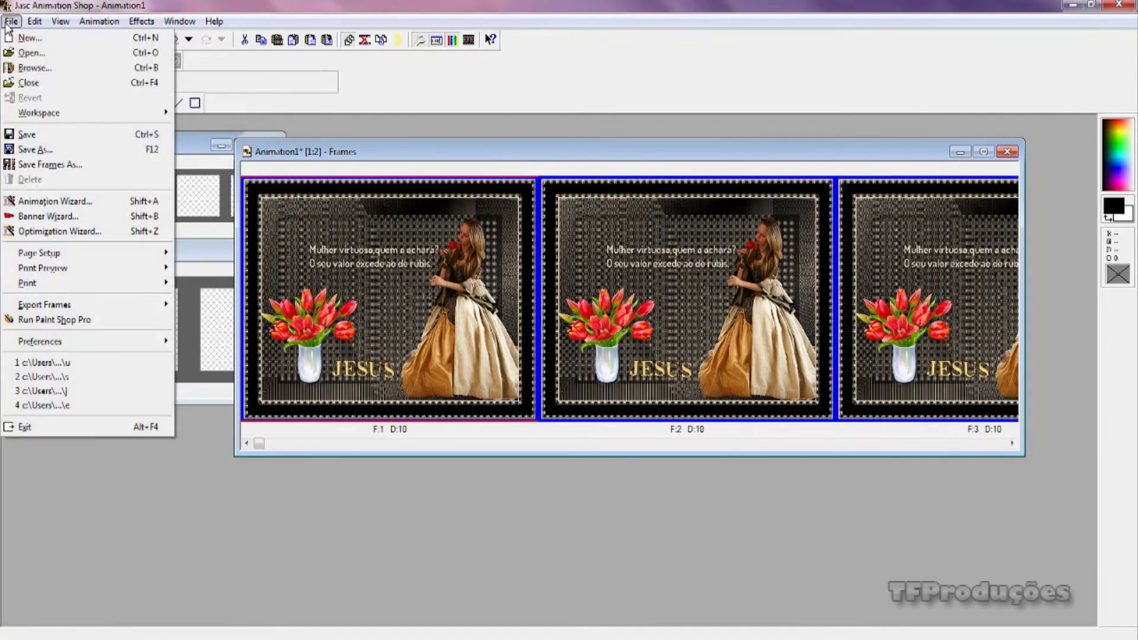
pyautogui.click(57, 147)
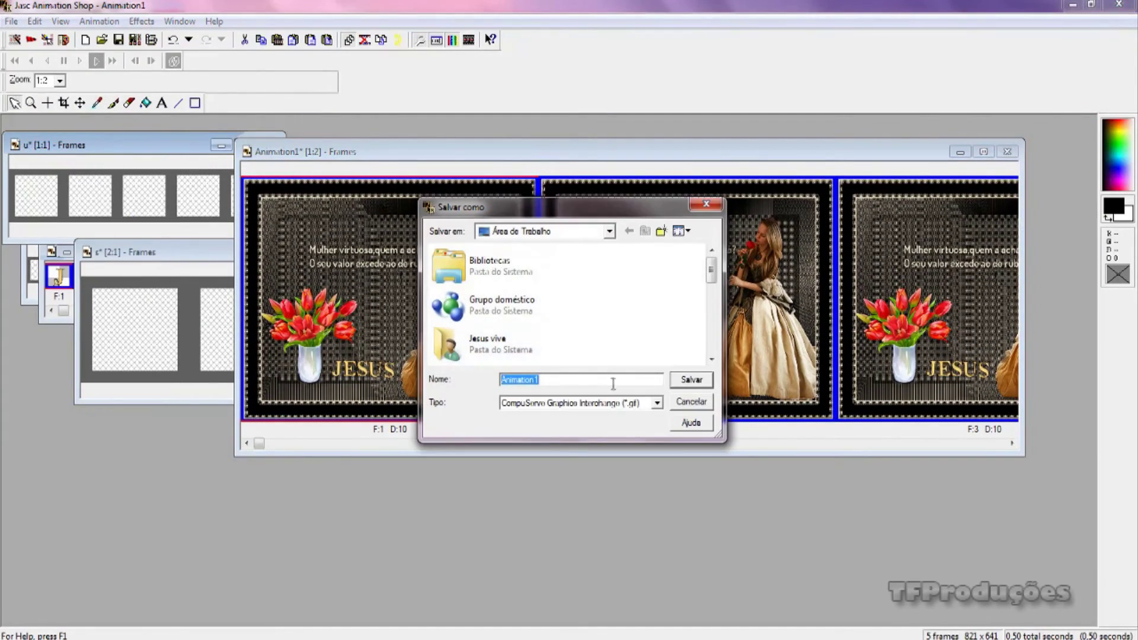
pyautogui.press('BackSpace')
pyautogui.write('mulher')
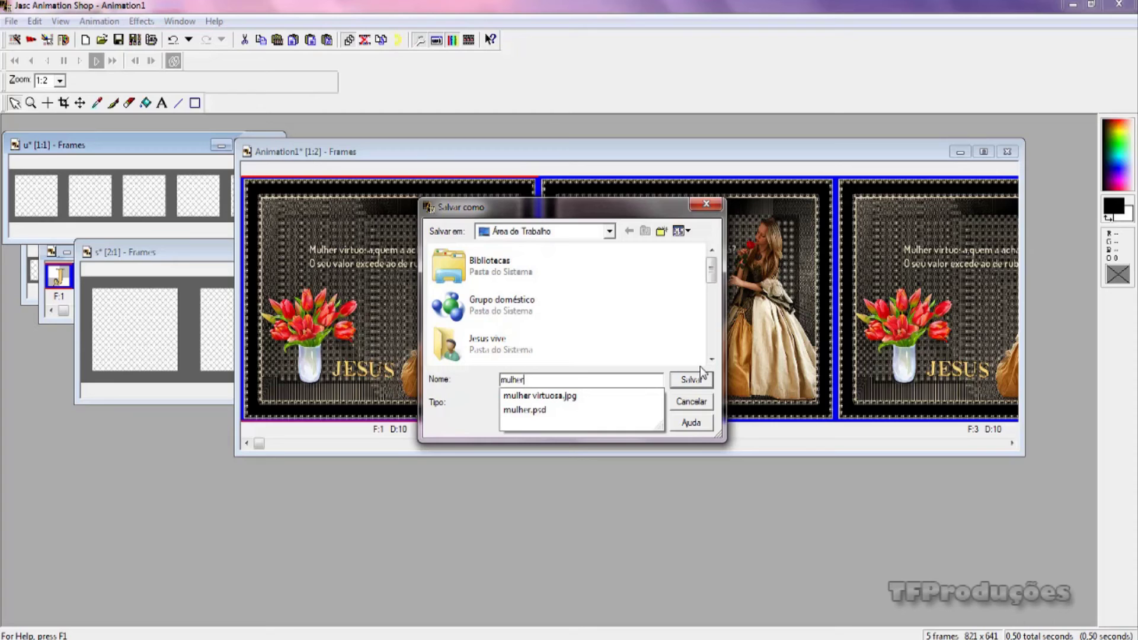
pyautogui.write('virtuos')
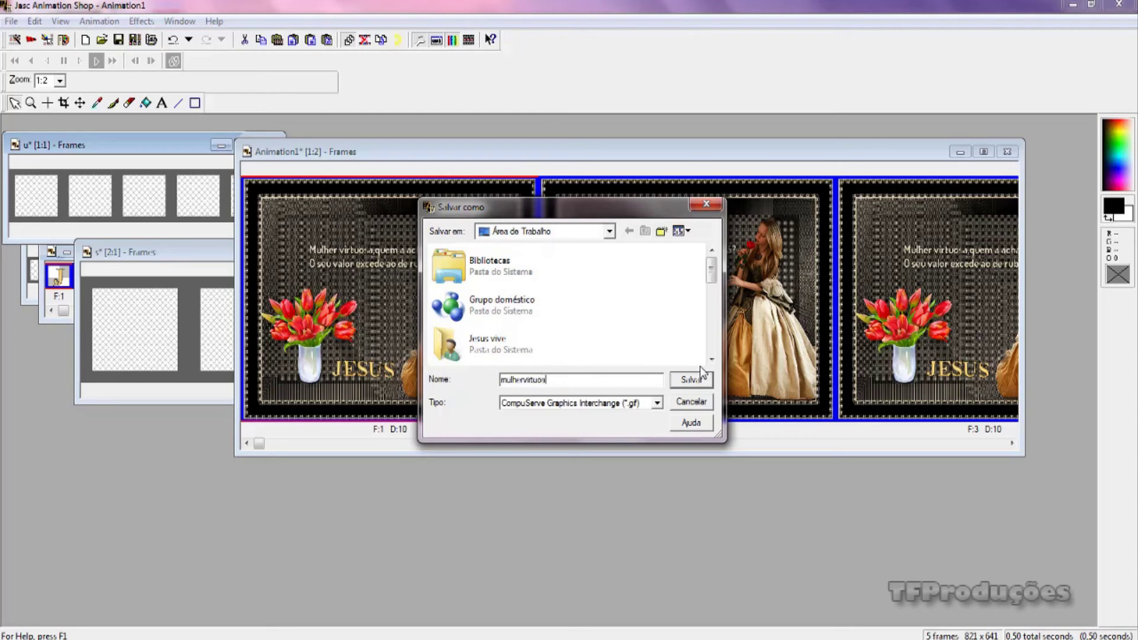
pyautogui.click(693, 380)
# Review the custom color and optimization settings, accept them, and run the GIF optimization through to completion.
pyautogui.click(452, 378)
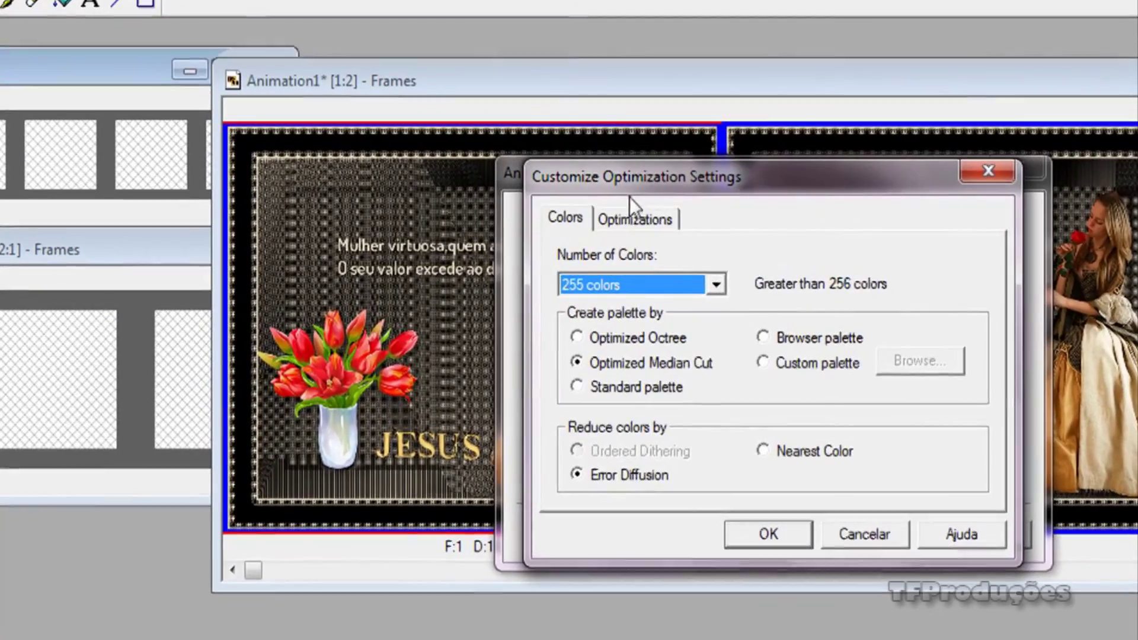
pyautogui.click(486, 236)
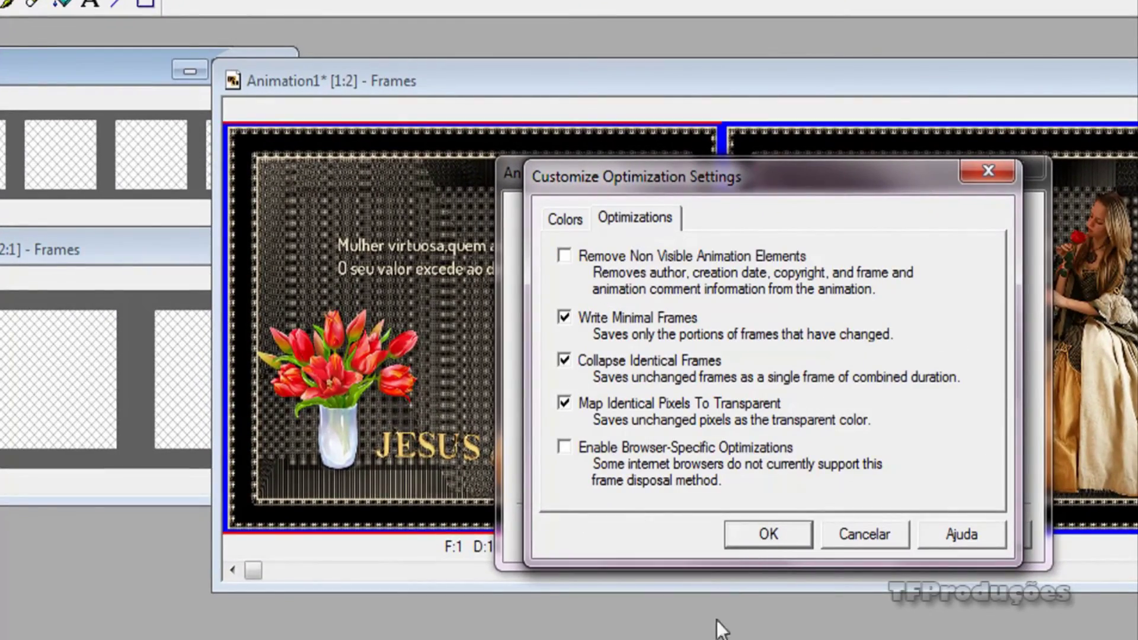
pyautogui.click(769, 535)
pyautogui.click(770, 540)
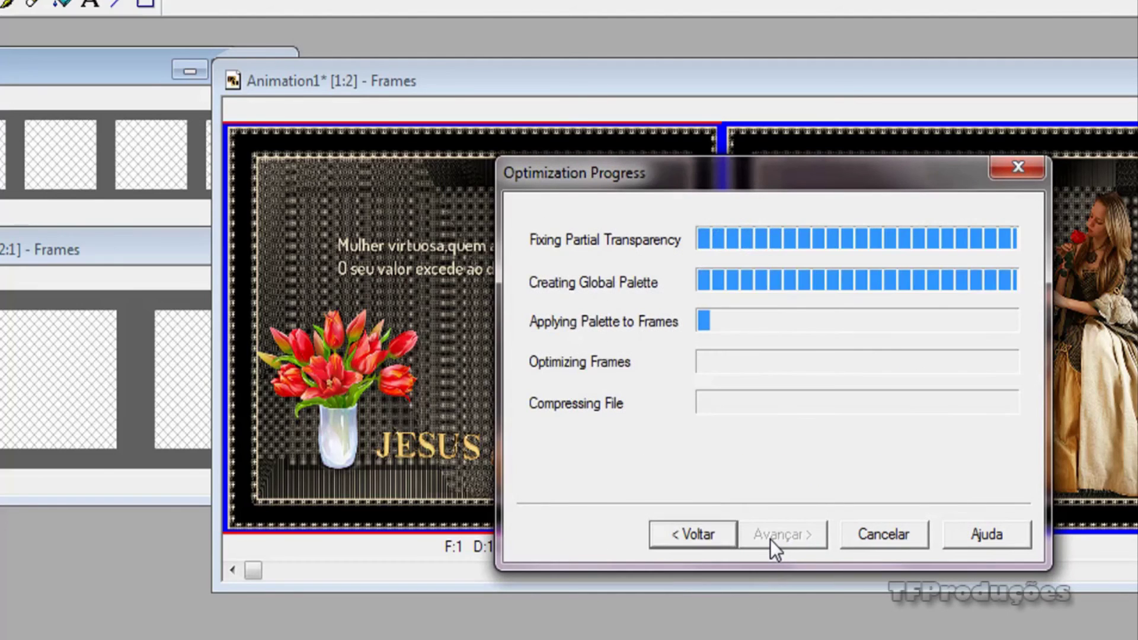
pyautogui.click(776, 536)
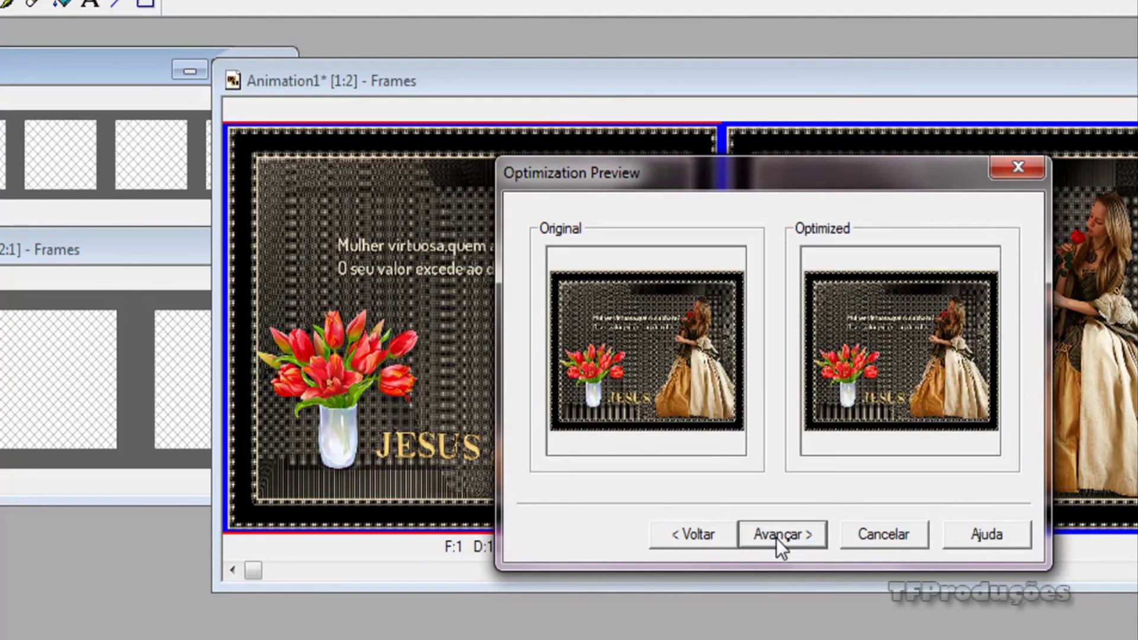
pyautogui.click(776, 536)
pyautogui.click(777, 536)
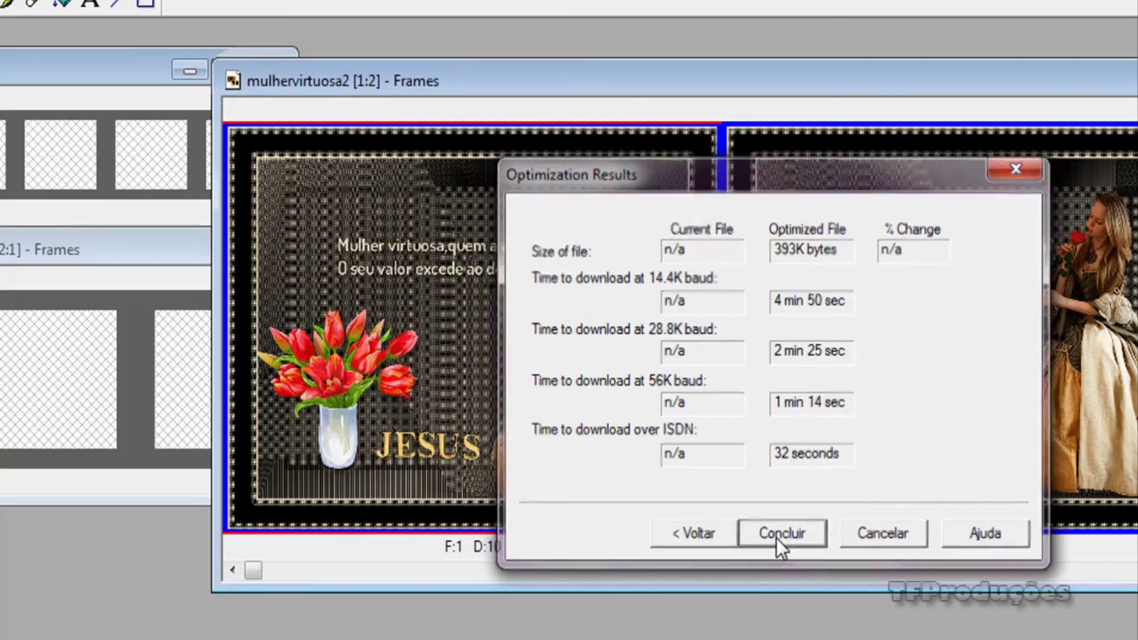
# Play the saved mulhervirtuosa2 animation to check the final result, and close the preview.
pyautogui.press('-')
pyautogui.press('+')
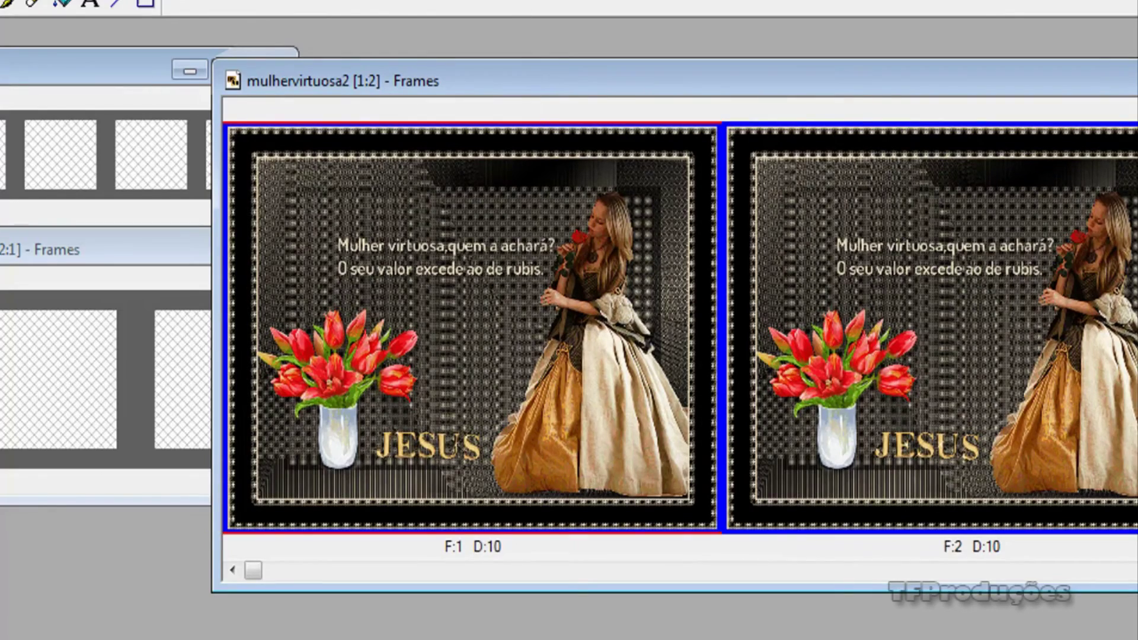
pyautogui.hotkey('ctrl', 'alt', 'a')
pyautogui.press('-')
pyautogui.press('-')
pyautogui.press('+')
pyautogui.press('+')
pyautogui.press('-')
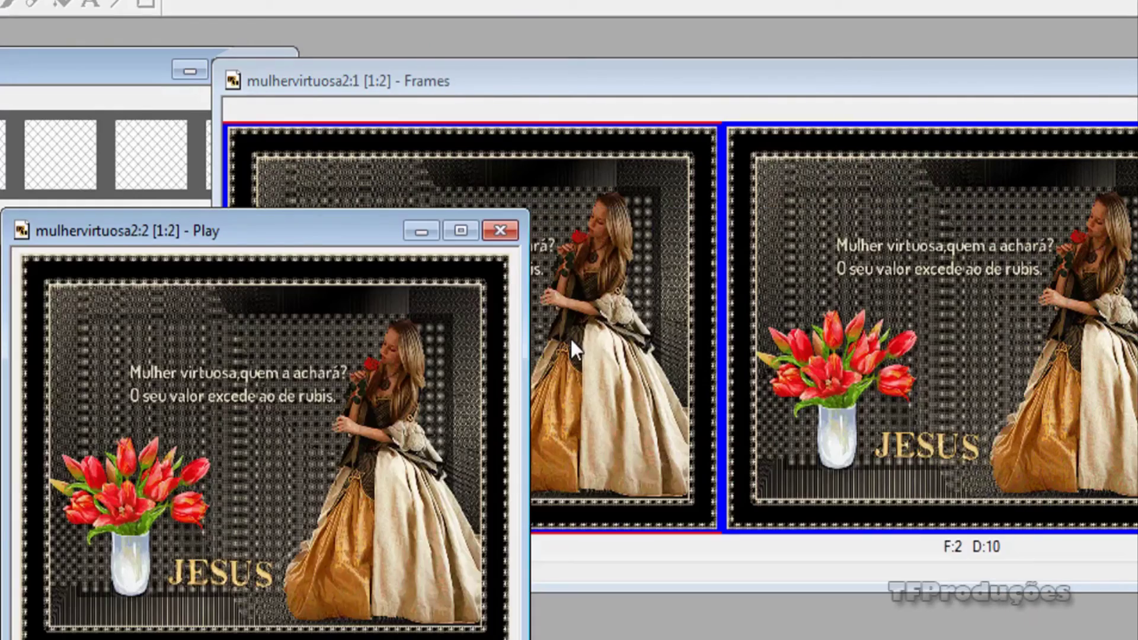
pyautogui.click(500, 230)
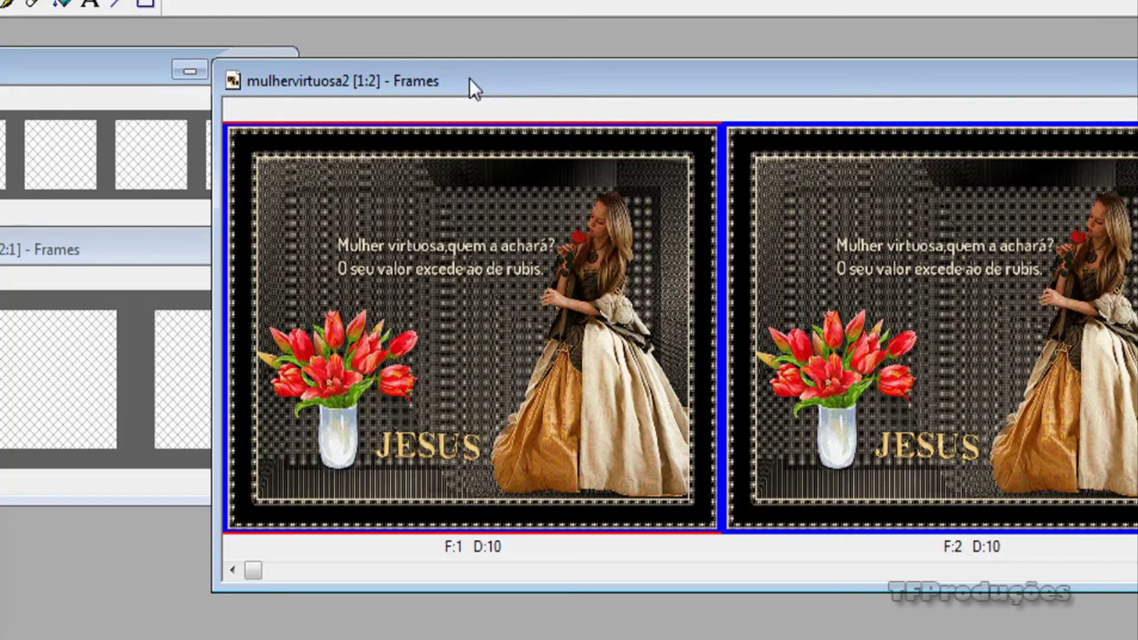
pyautogui.moveTo(469, 78); pyautogui.dragTo(465, 57)
pyautogui.scroll(2, 400, 366)
pyautogui.scroll(-2, 400, 365)
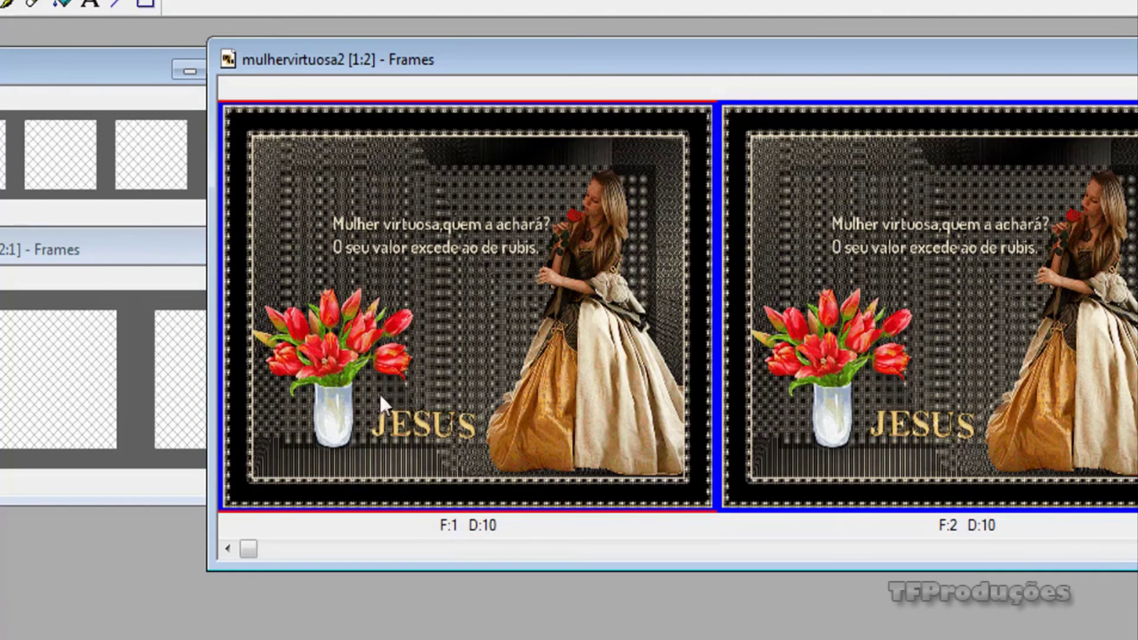